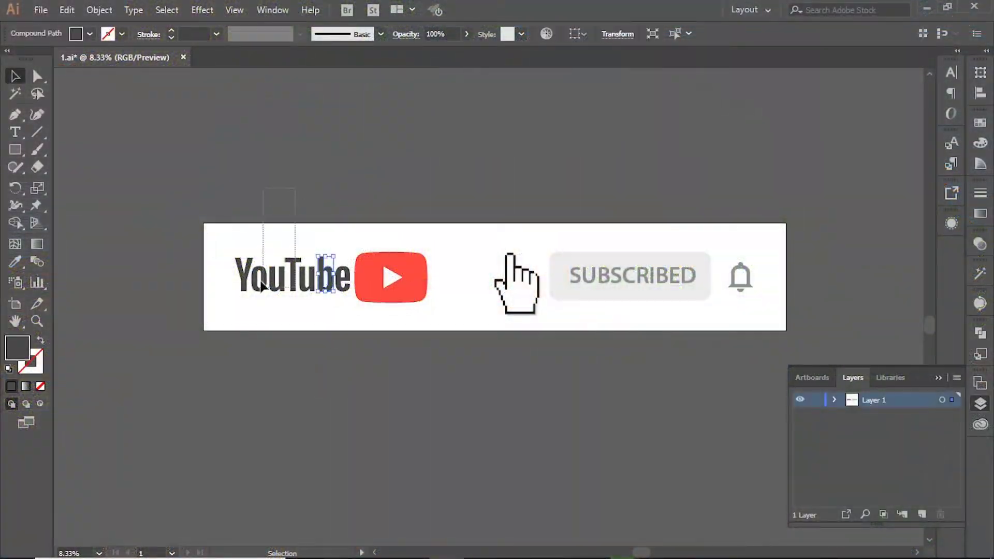
Move the You and Tube logo letters onto their own separate layers
left_click_drag(295, 191, 226, 310)
key("Delete")
key("ctrl+l")
key("ctrl+f")
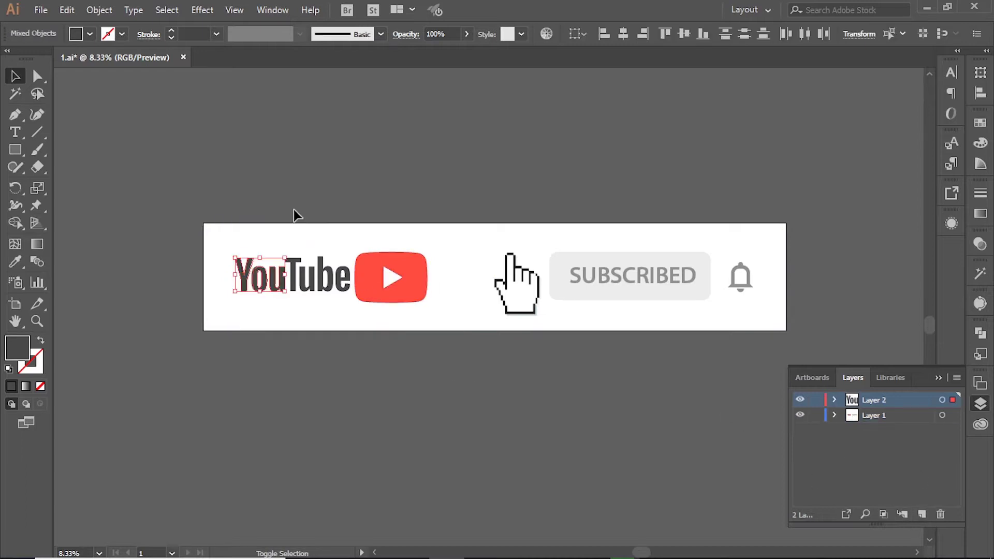
left_click_drag(289, 210, 337, 313)
key("ctrl+l")
key("ctrl+x")
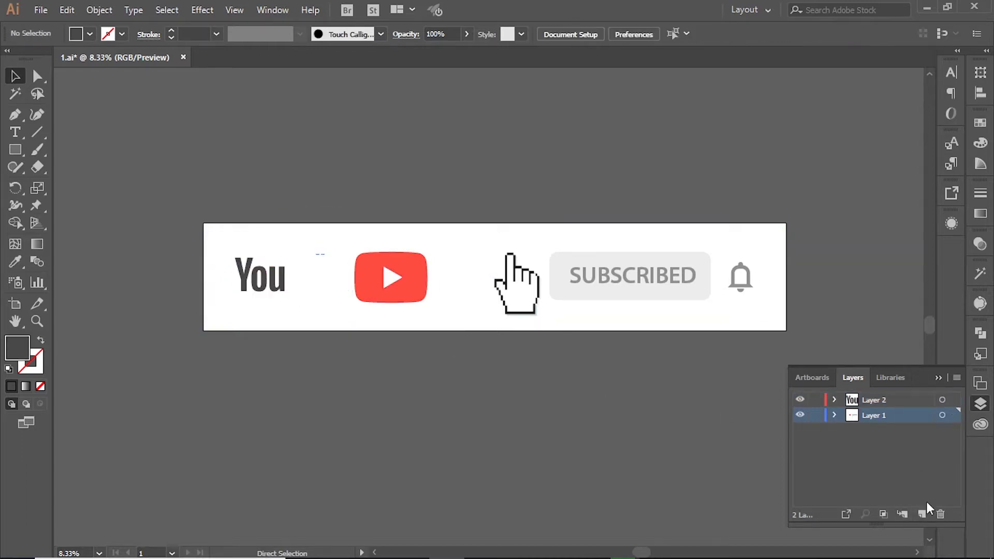
key("ctrl+f")
Put the white play triangle and the red play button on separate layers
left_click(414, 272)
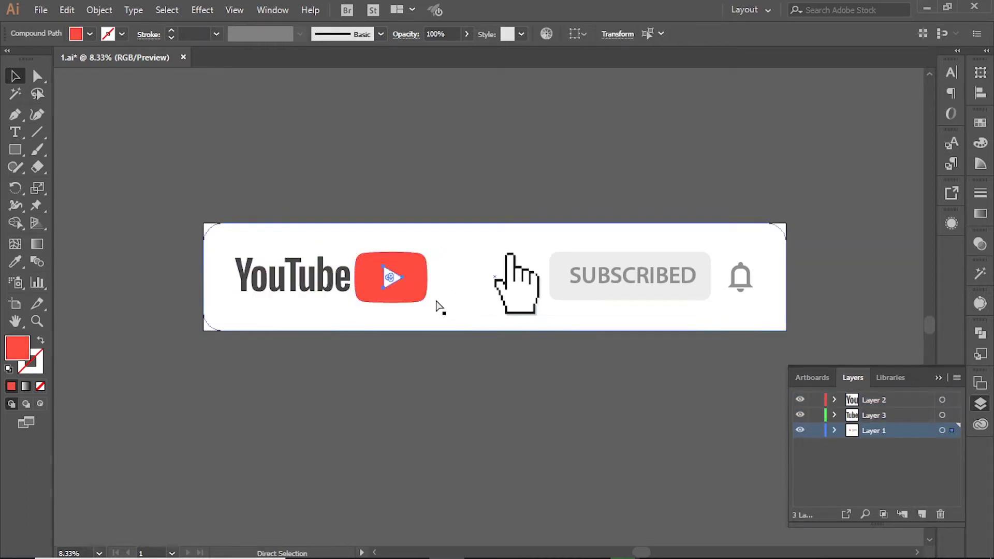
key("ctrl+x")
key("ctrl+l")
key("ctrl+f")
key("i")
left_click(342, 239)
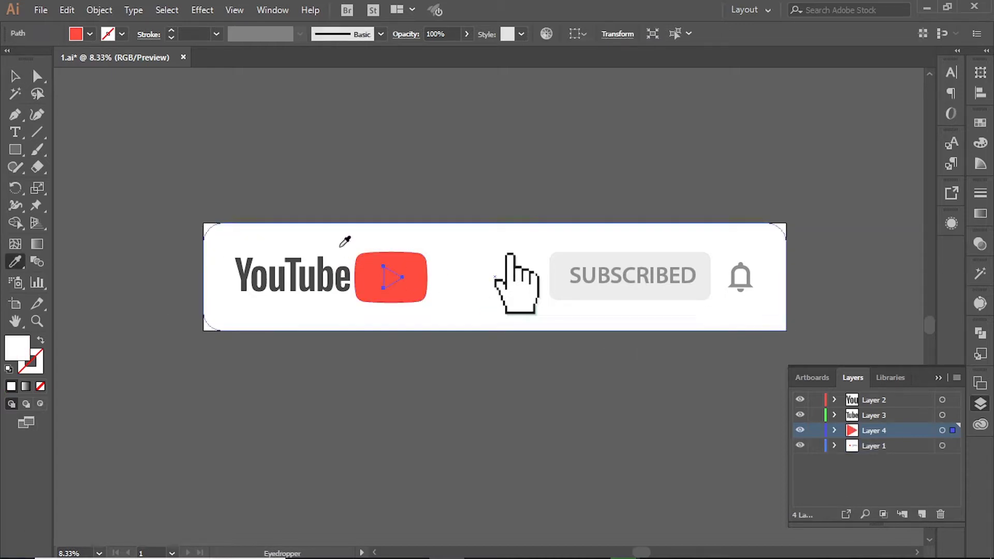
key("a")
left_click(415, 264)
key("ctrl+x")
key("ctrl+l")
key("ctrl+f")
left_click(601, 428)
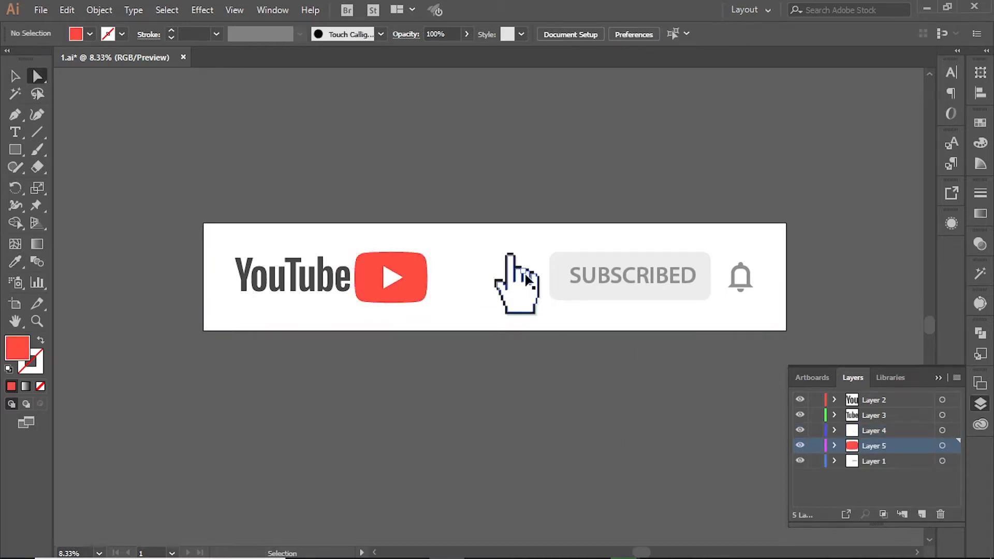
Move the hand graphic and the SUBSCRIBED text onto their own layers
left_click(518, 285)
key("ctrl+x")
left_click(921, 514)
key("ctrl+f")
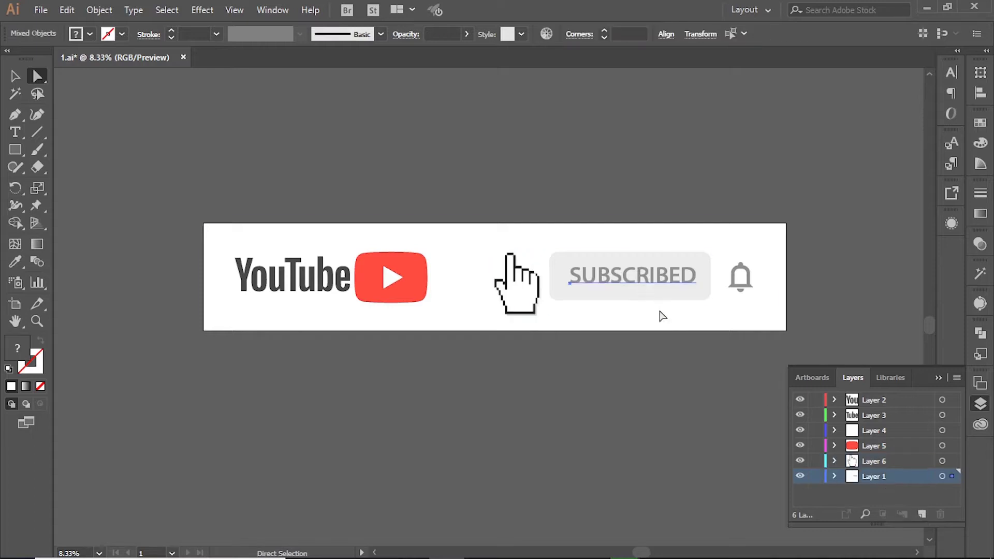
left_click(658, 282)
key("ctrl+x")
left_click(922, 514)
key("ctrl+f")
Give the grey button box and the bell their own layers
left_click(921, 514)
key("ctrl+f")
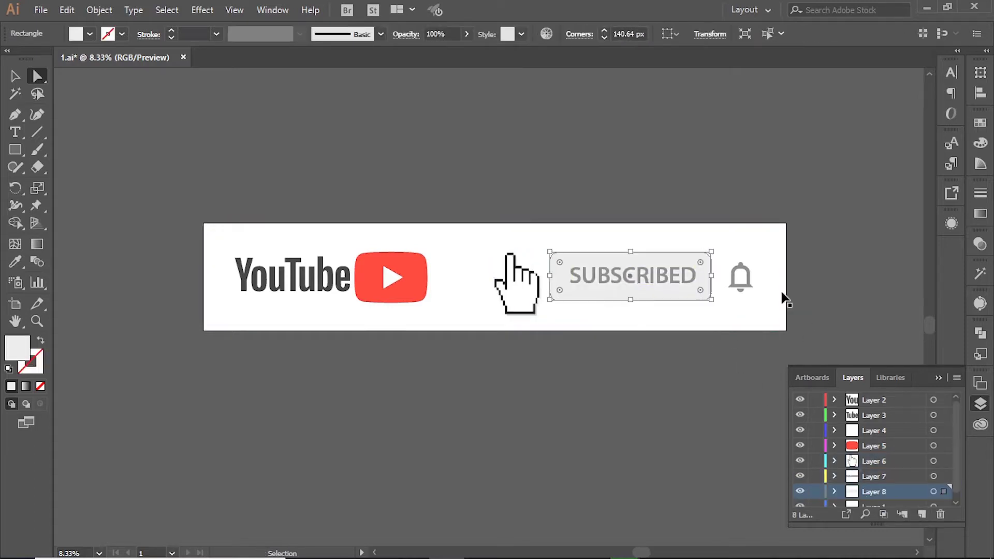
key("ctrl+x")
left_click(922, 514)
key("ctrl+f")
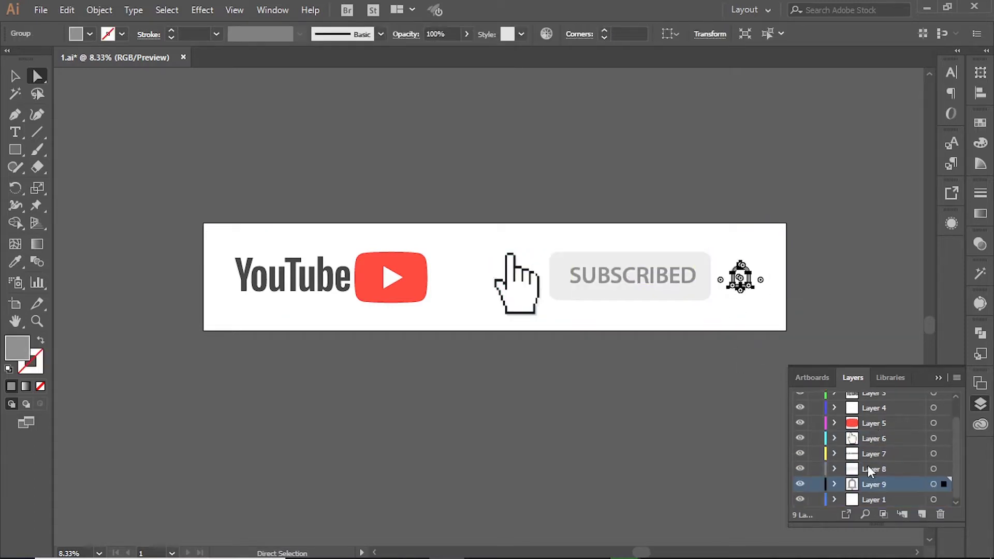
Turn the red play button and SUBSCRIBED button layers back on
left_click_drag(802, 501, 802, 446)
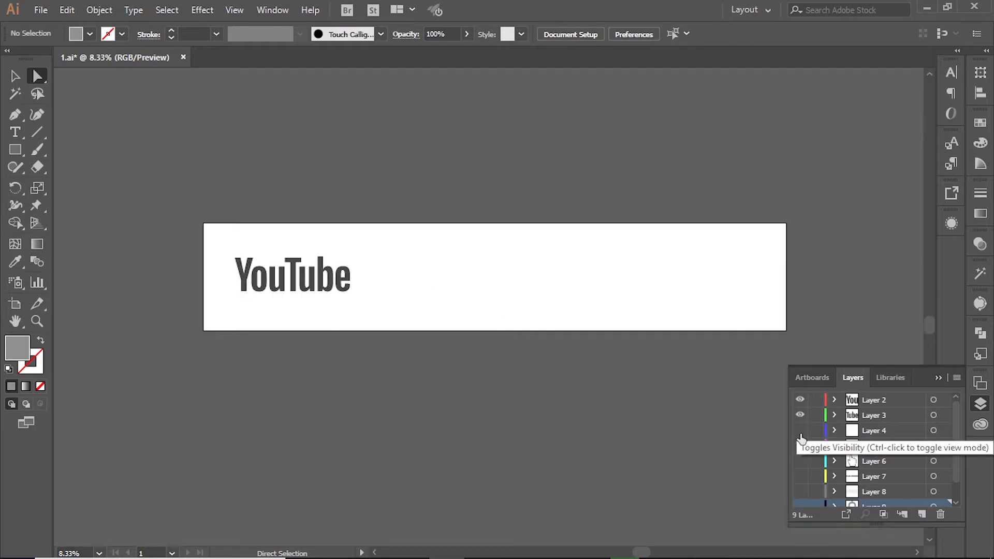
left_click(800, 446)
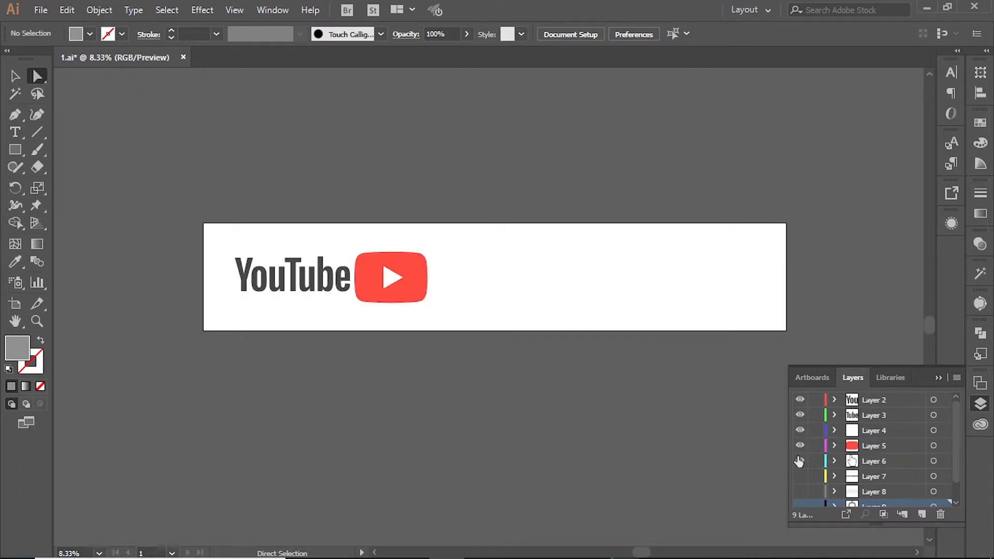
left_click_drag(803, 467, 803, 485)
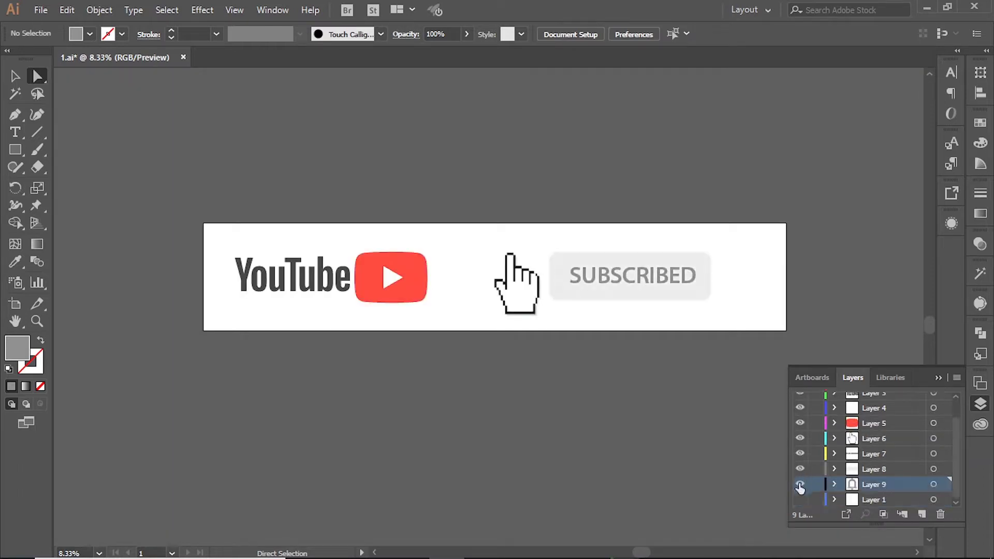
Keep the background rectangle white and deselect everything
left_click(933, 500)
key("i")
left_click(406, 282)
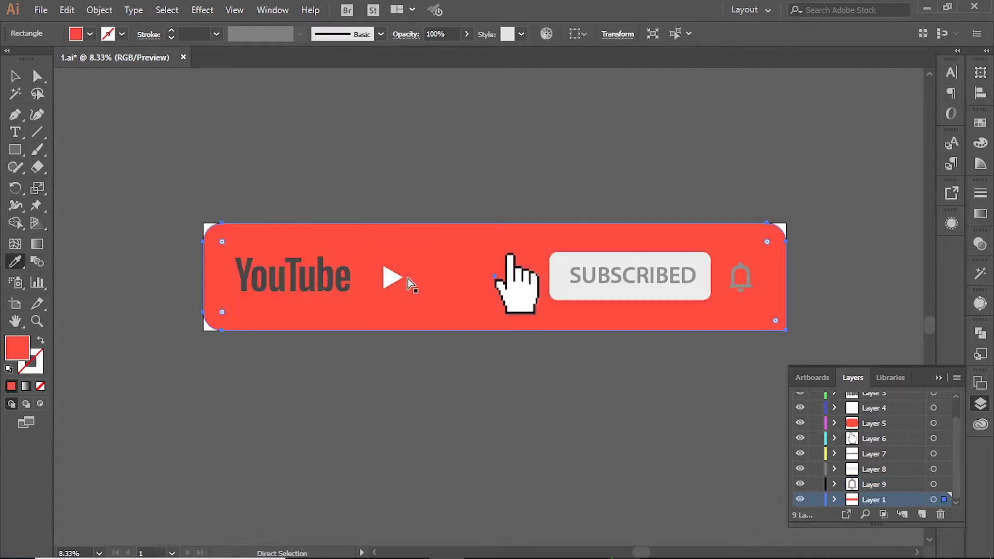
left_click(394, 277)
key("v")
key("ctrl+shift+a")
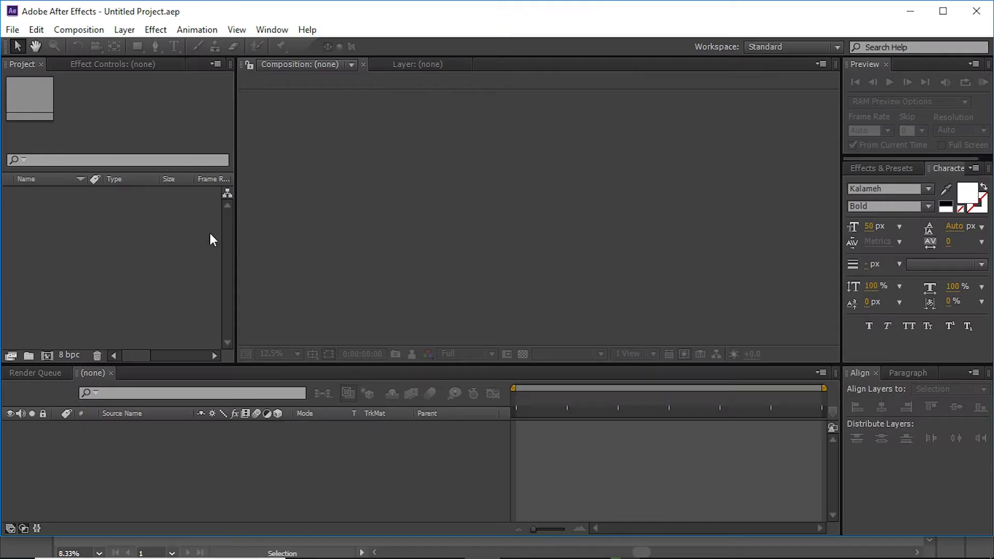
Import youtube.ai as a Composition - Retain Layer Sizes and open the comp
double_click(210, 233)
left_click(113, 73)
left_click(119, 460)
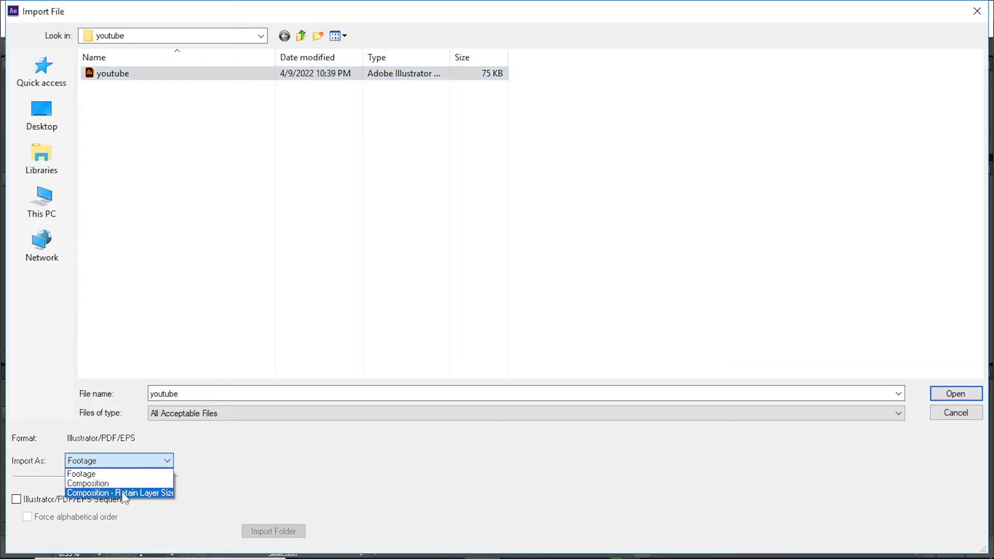
left_click(123, 493)
left_click(955, 394)
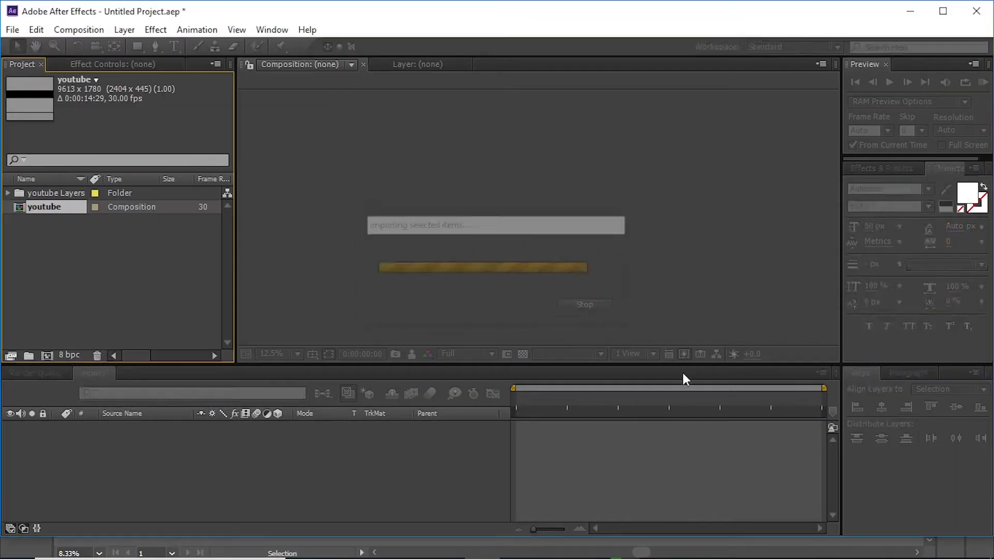
double_click(51, 212)
key("comma")
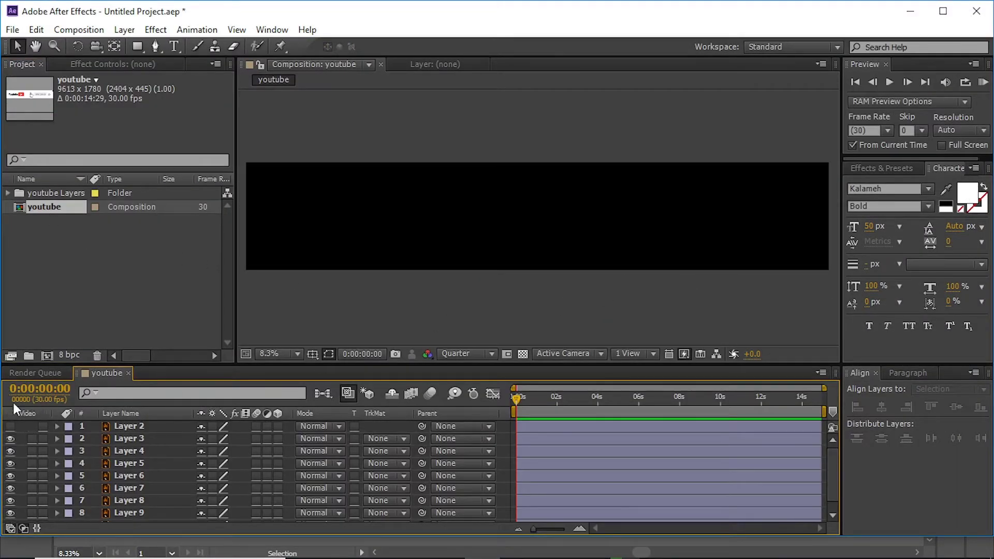
scroll(13, 517, "down", 1)
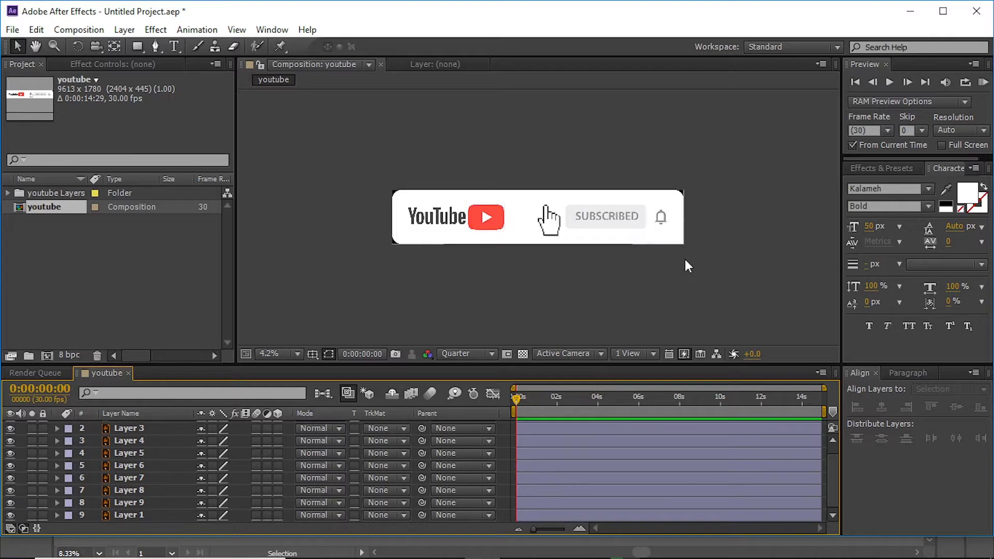
Resize the youtube composition to 12254 × 2269 px
key("ctrl+k")
type("2150")
type("2269")
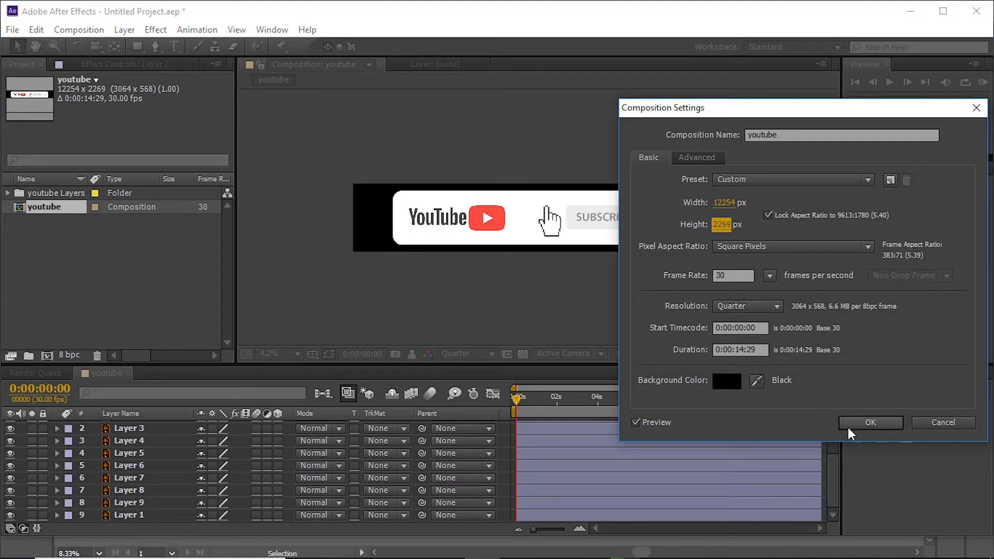
left_click(871, 423)
key("period")
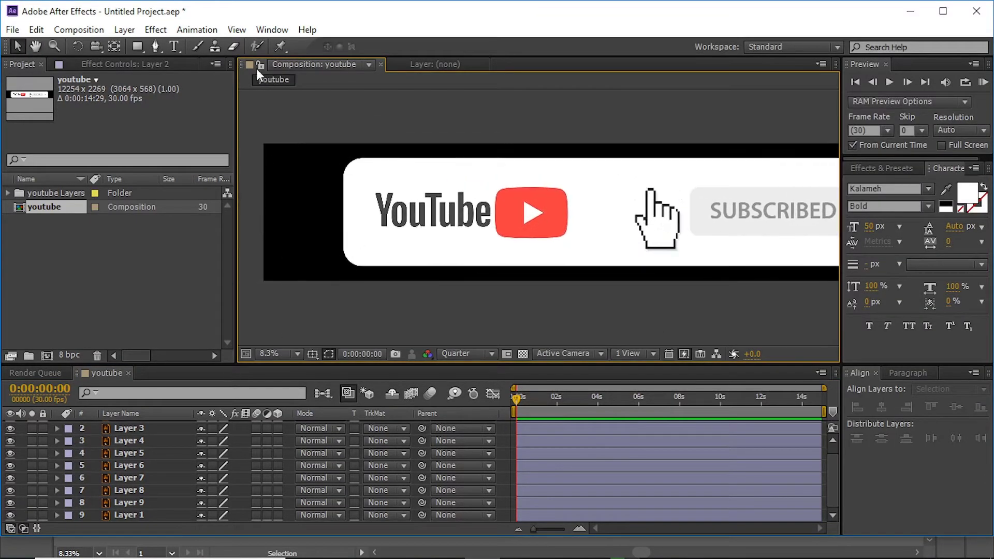
Hide the banner layers and draw a rectangle at the banner's left end with the Pen tool
key("g")
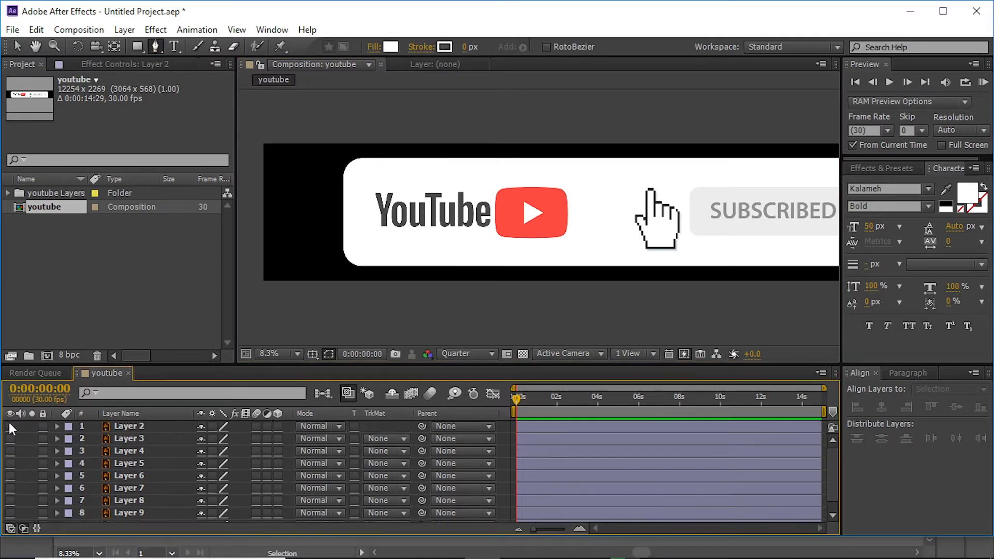
left_click_drag(11, 516, 10, 428)
left_click(10, 516)
left_click(343, 151)
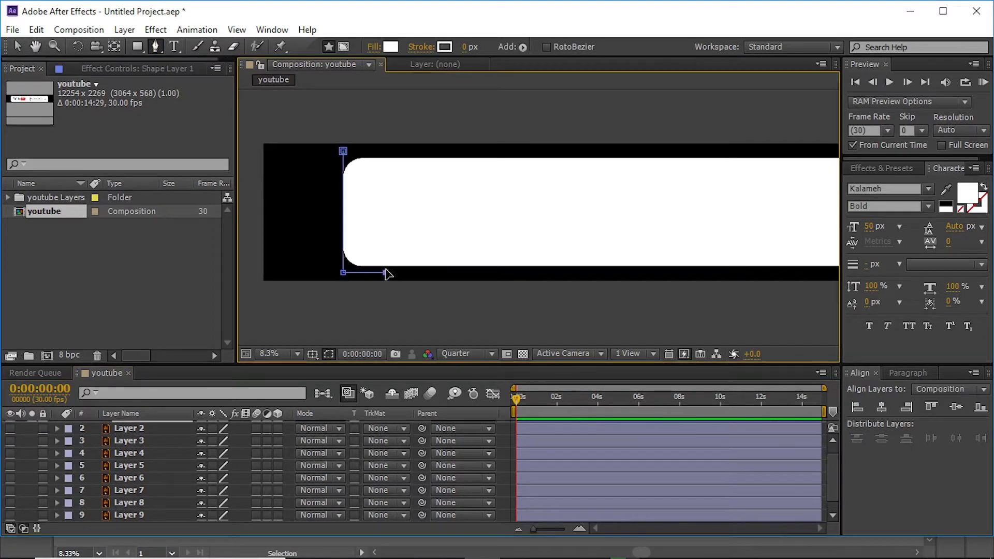
key("period")
scroll(455, 171, "up", 3)
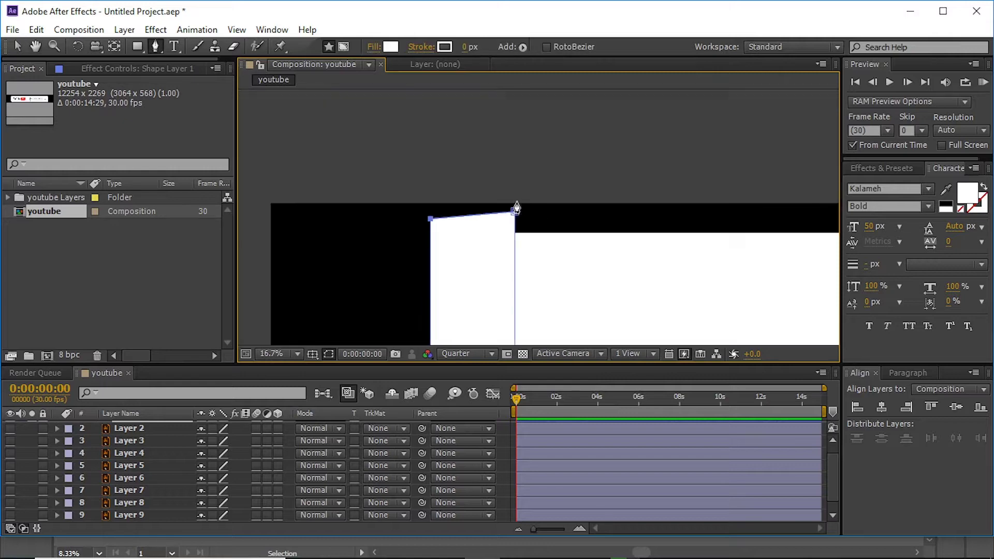
key("comma")
key("v")
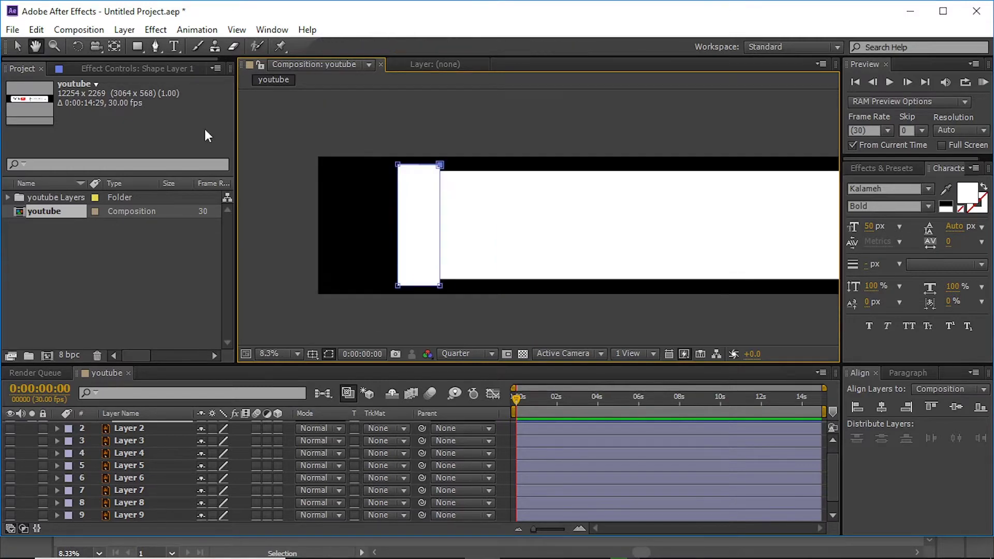
left_click(13, 29)
key("Escape")
Restack Shape Layer 1 so it sits just above Layer 1
left_click(418, 244)
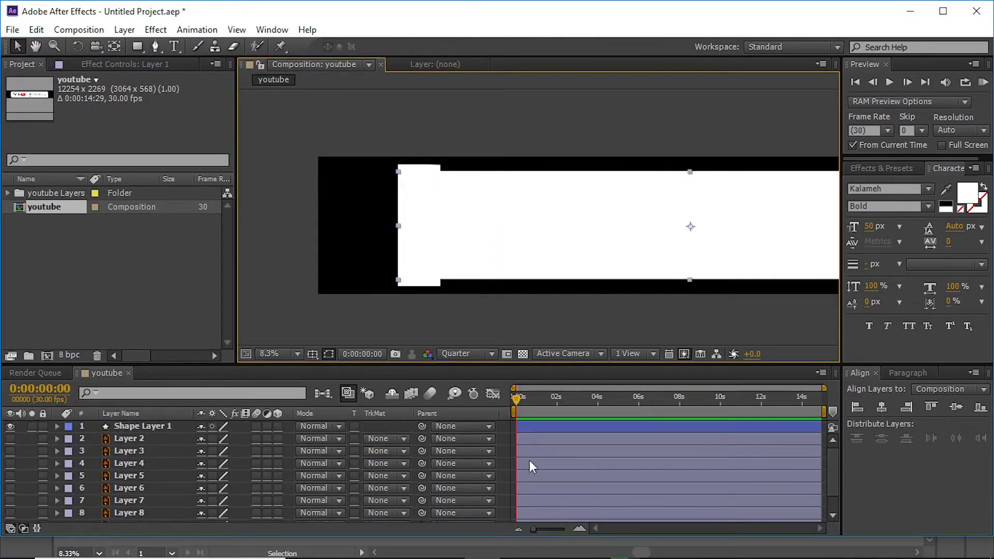
left_click(539, 427)
key("ctrl+shift+bracketleft")
key("ctrl+bracketright")
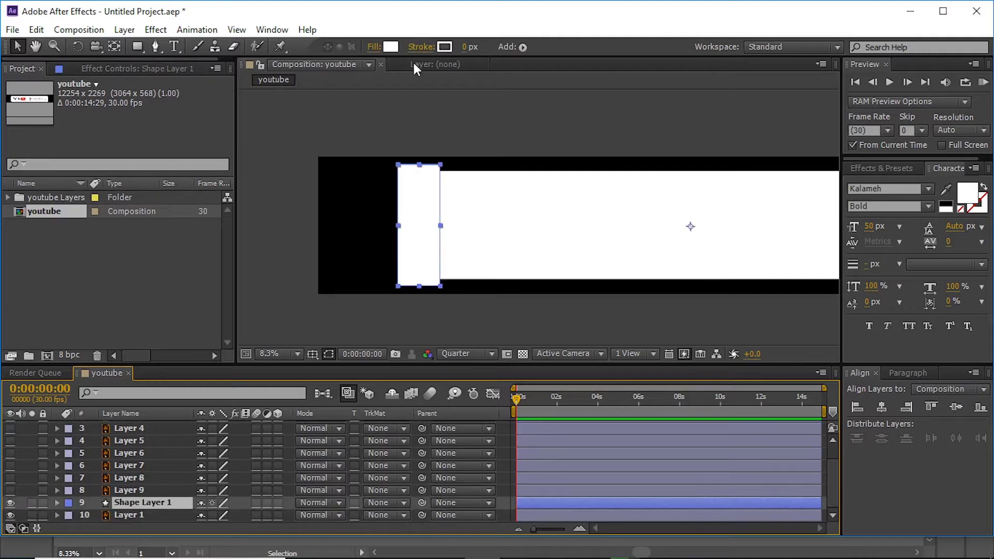
Set the strip's fill colour to yellow-orange
left_click(391, 47)
left_click(848, 309)
left_click(830, 146)
key("Return")
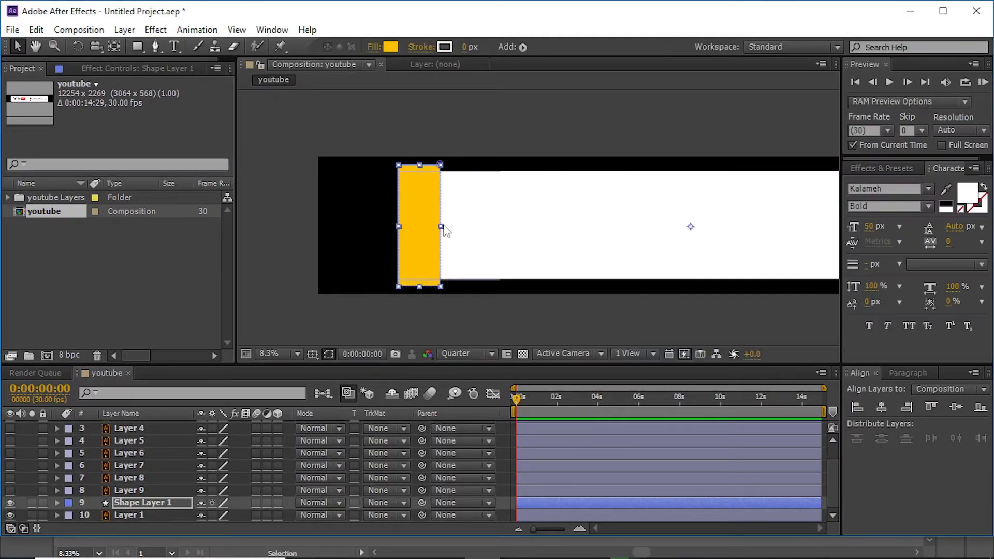
Inspect the strip's top-right corner and reselect the yellow rectangle layer
left_click(450, 166)
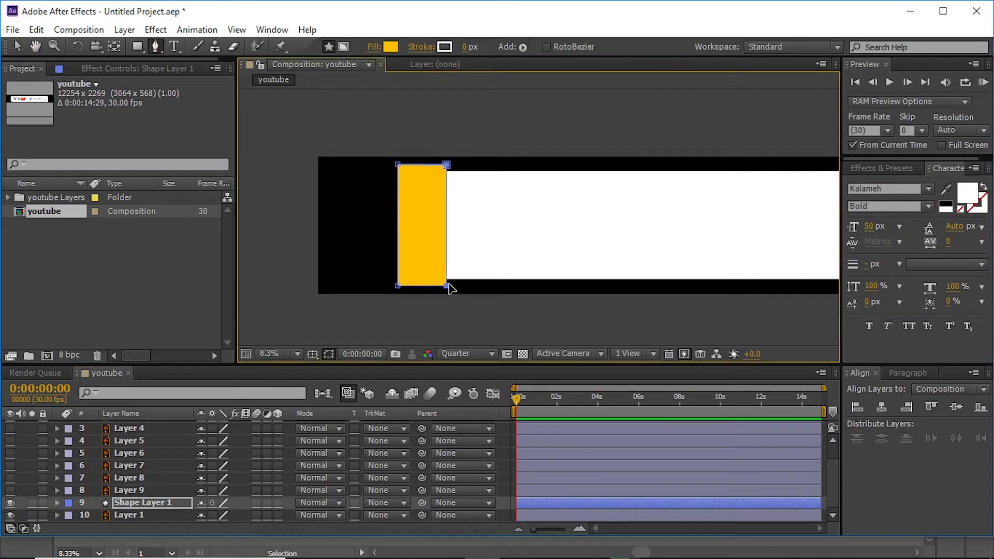
left_click_drag(455, 168, 332, 166)
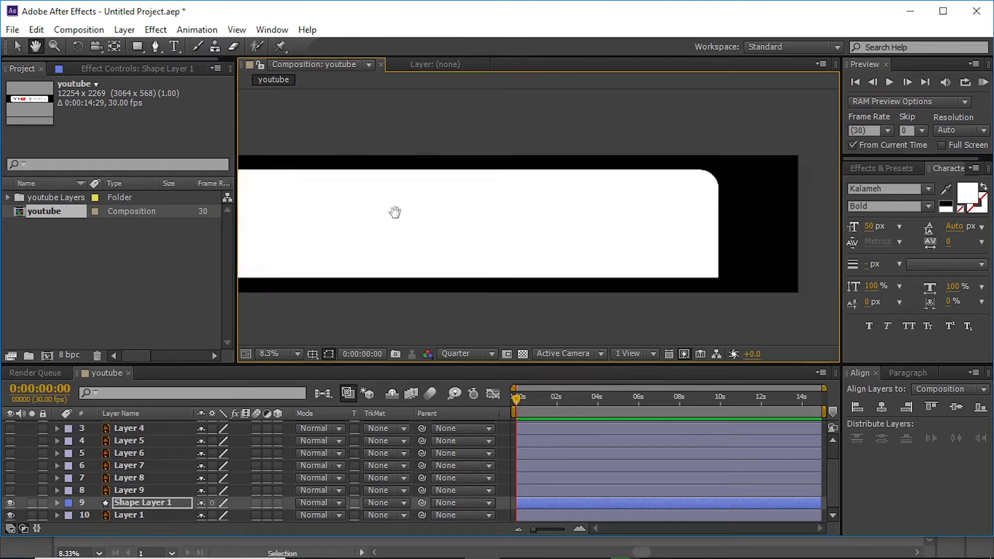
key("v")
left_click(521, 510)
left_click(521, 506)
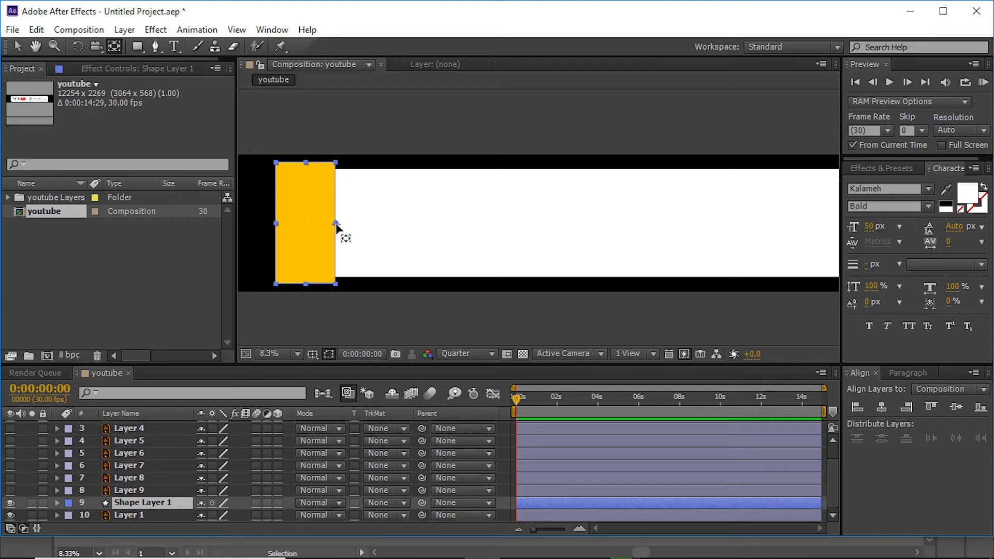
left_click(17, 46)
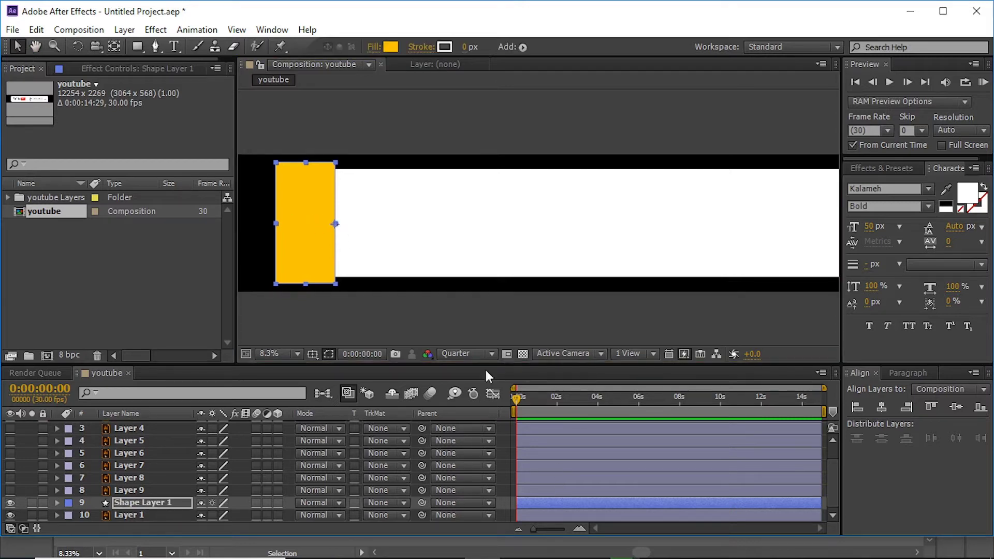
Place a duplicate rectangle beside the original and delete the redundant Shape Layer 3
key("ctrl+d")
left_click_drag(311, 206, 439, 200)
key("ctrl+d")
key("ctrl+z")
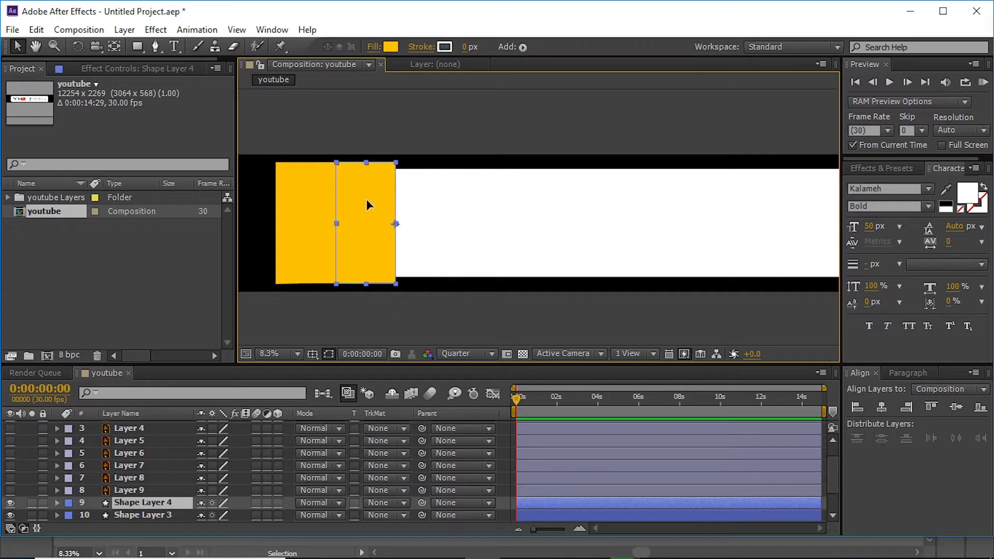
left_click_drag(365, 205, 426, 199)
scroll(548, 507, "down", 2)
left_click(542, 502, "shift")
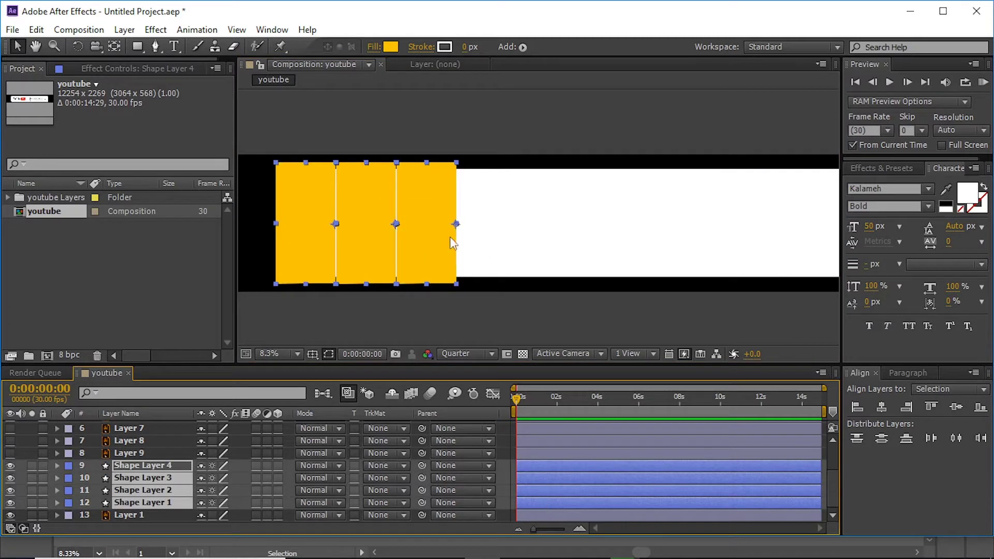
left_click(523, 505)
scroll(523, 505, "up", 1)
left_click(526, 489)
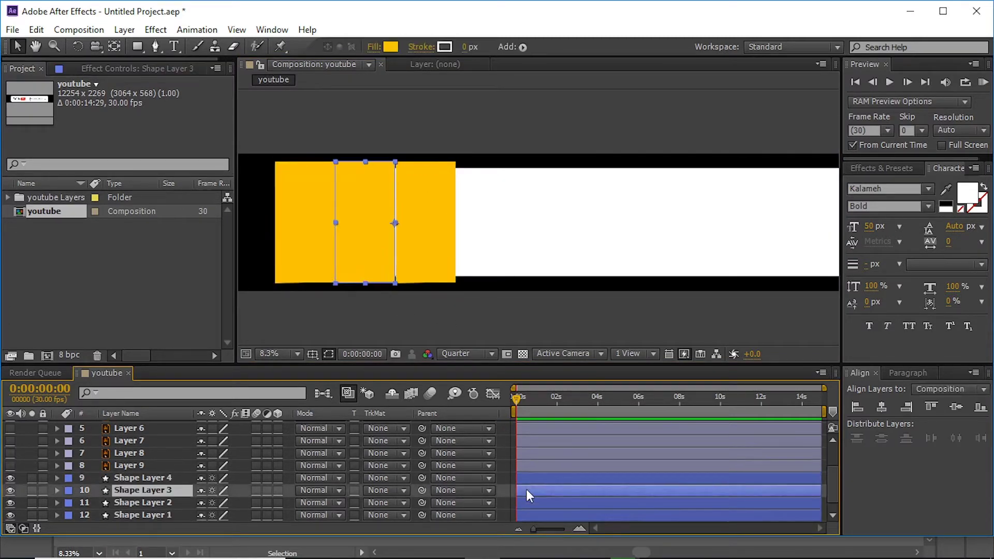
key("Delete")
Duplicate two, then four rectangles and shift the copies right to extend the strip
left_click(526, 482)
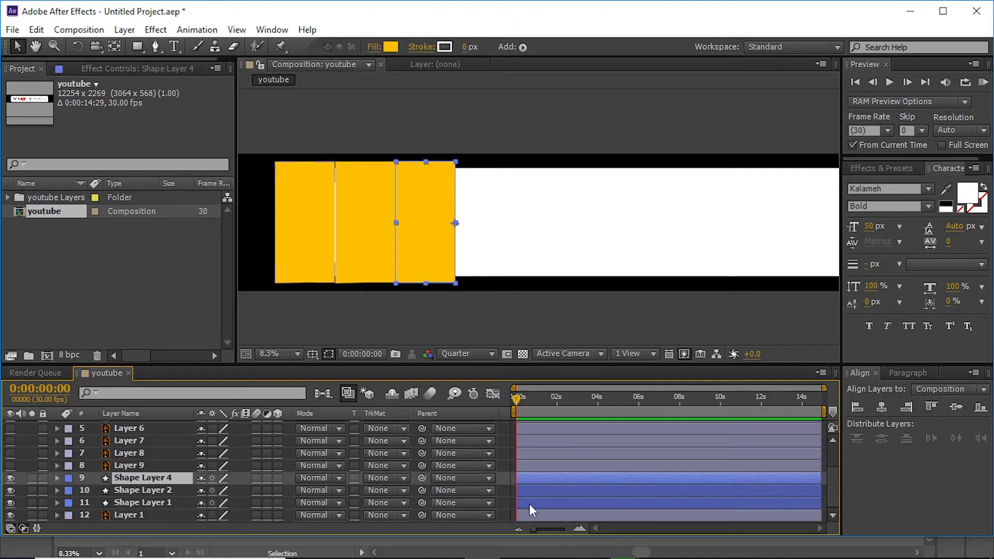
left_click(374, 223, "shift")
key("ctrl+d")
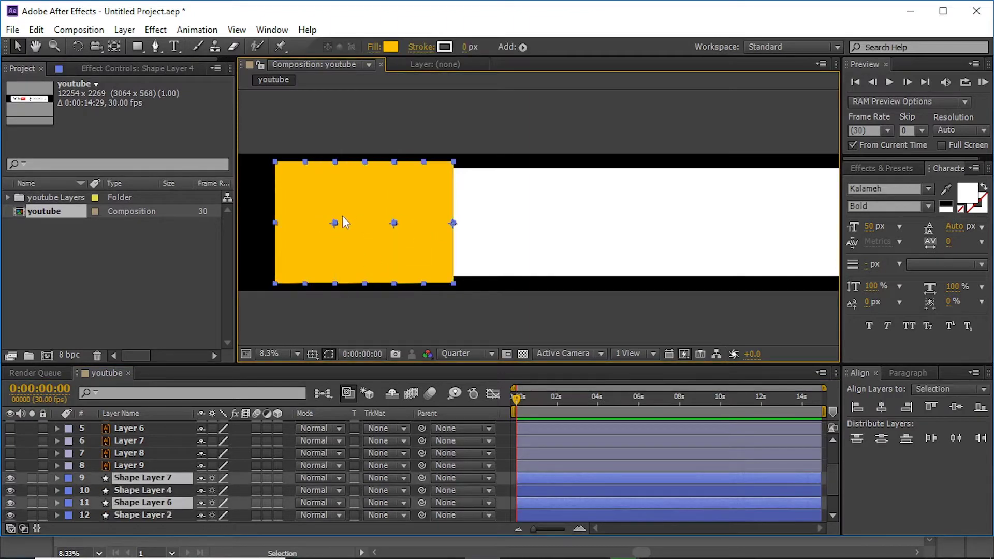
left_click_drag(344, 215, 480, 213)
left_click(424, 200, "shift")
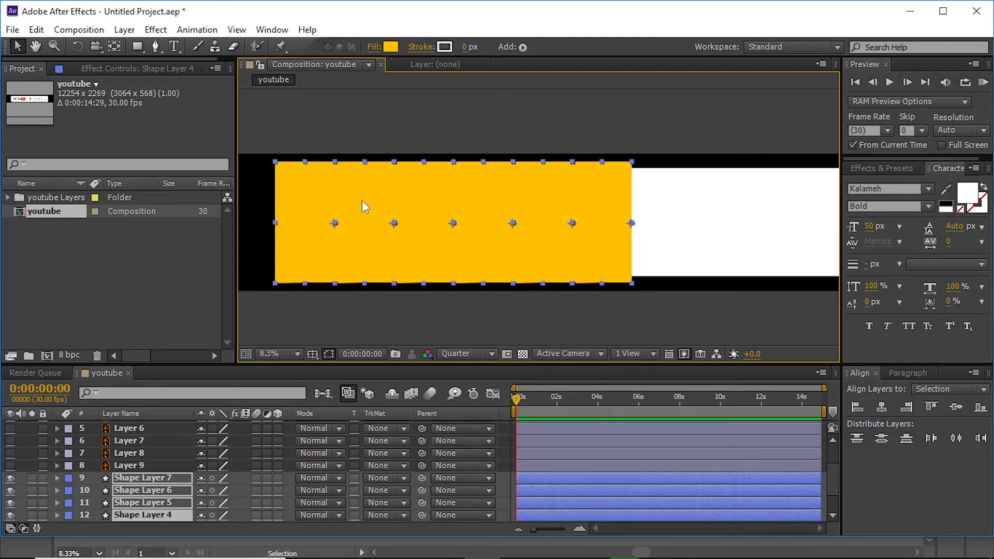
key("ctrl+d")
mouse_move(318, 212)
left_mouse_down()
mouse_move(675, 210)
mouse_move(493, 185)
left_mouse_up()
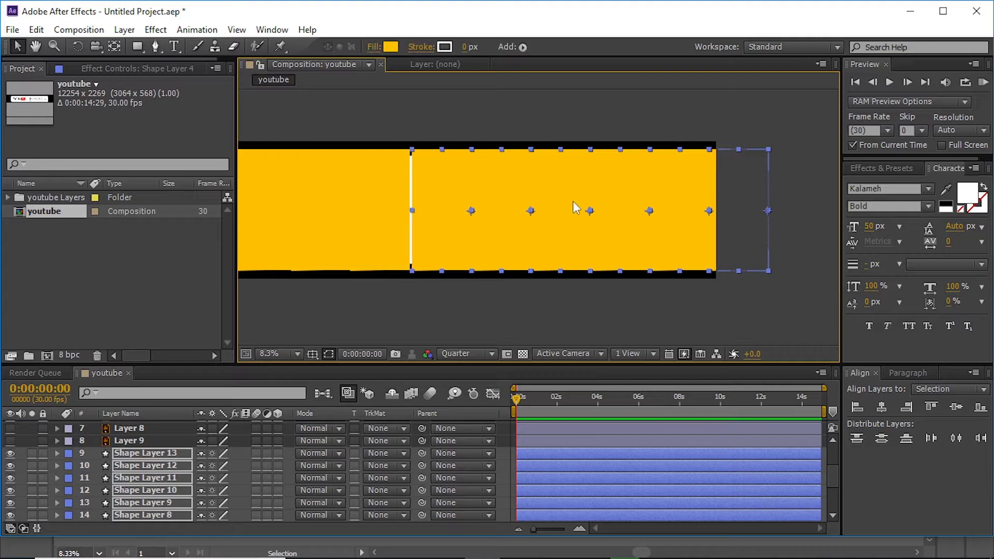
Remove the rectangle overhanging the right end and reselect the leftmost Shape Layer 1
left_click(737, 196)
scroll(419, 273, "down", 1)
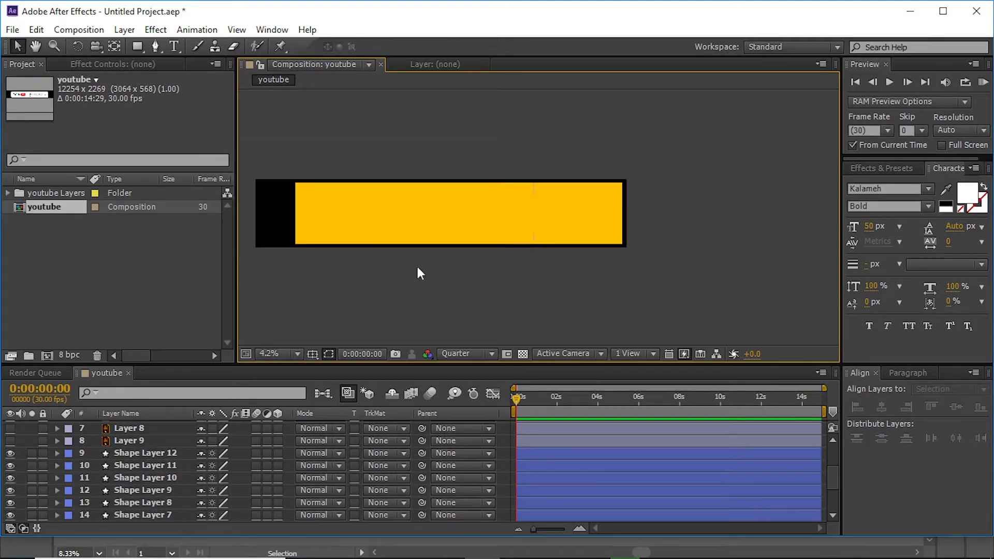
left_click_drag(266, 171, 666, 195)
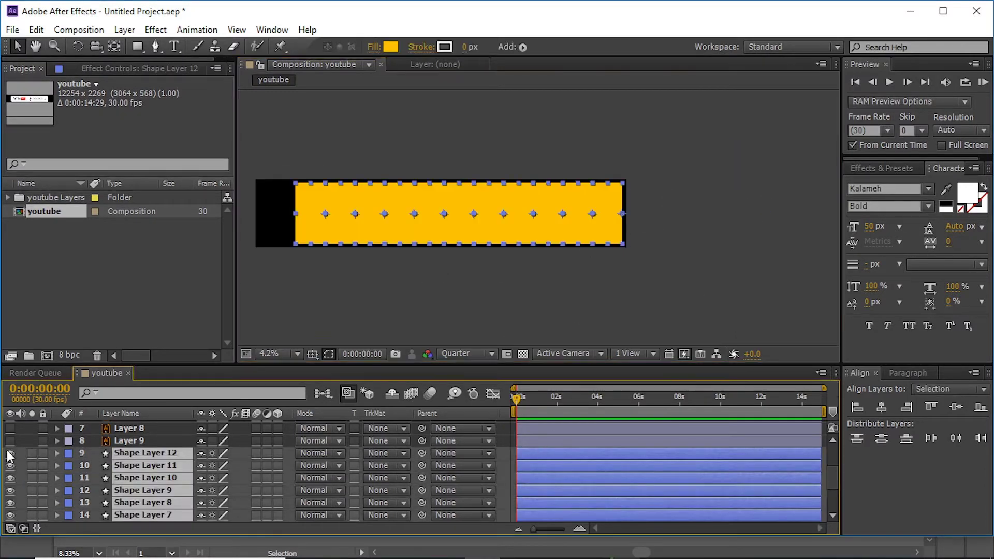
key("ctrl+z")
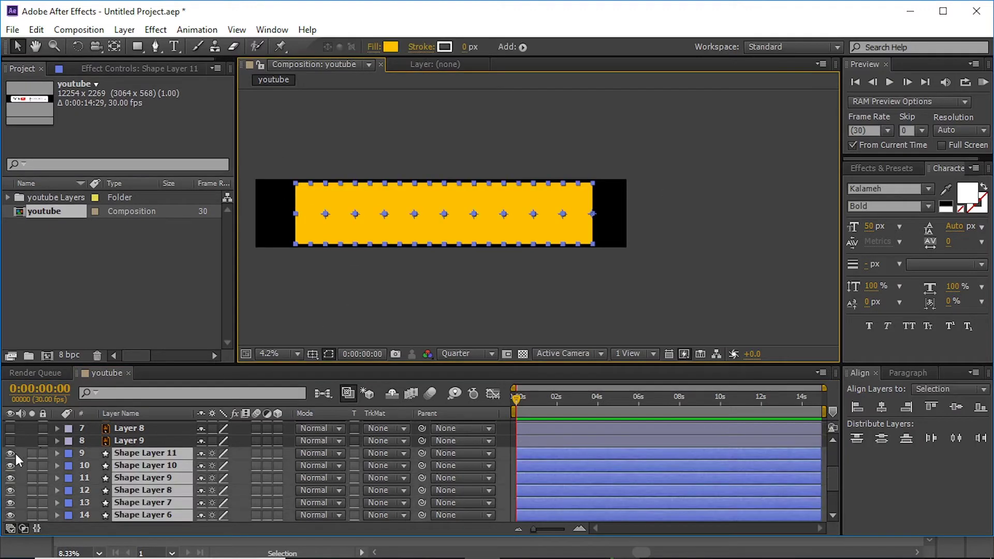
left_click(15, 454)
scroll(538, 272, "up", 1)
left_click_drag(309, 210, 584, 213)
scroll(541, 208, "down", 1)
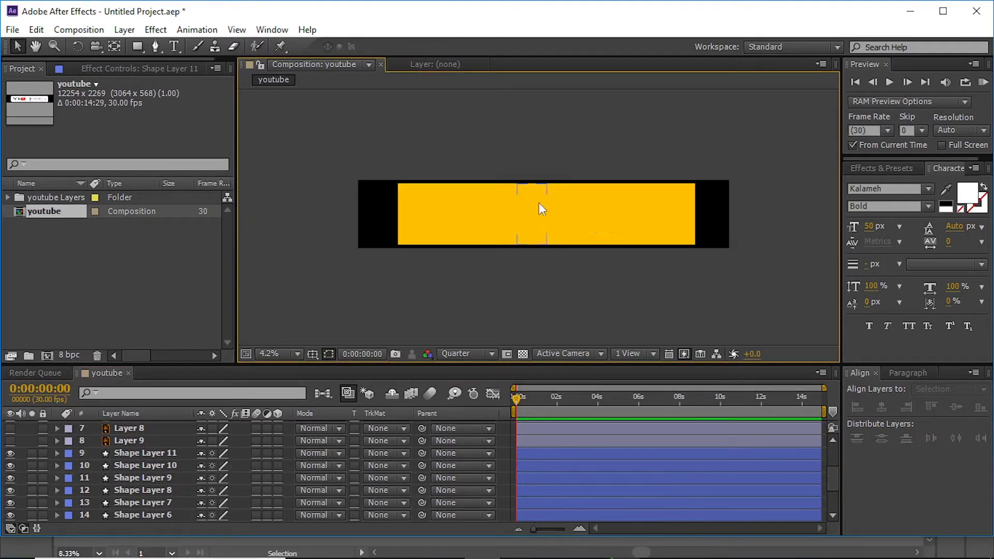
left_click(430, 223)
scroll(430, 223, "up", 1)
Expand Shape Layer 1 down to Path 1 and enable the Path stopwatch
scroll(533, 475, "up", 2)
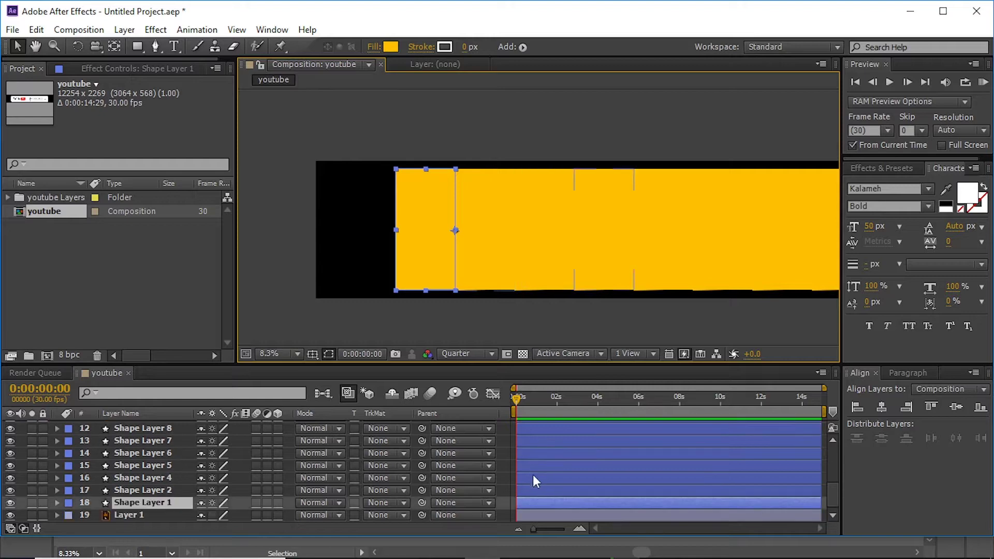
left_click(58, 502)
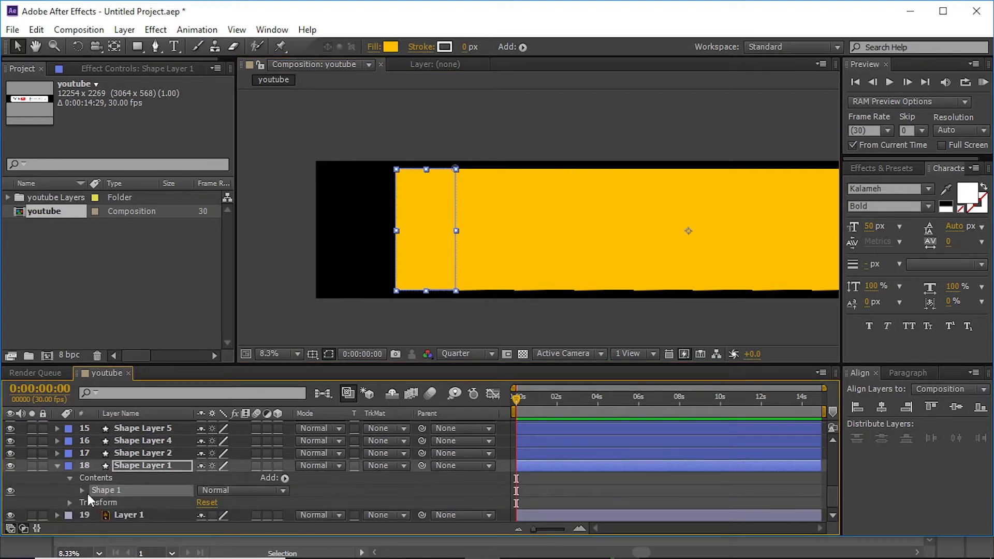
left_click(81, 490)
left_click(94, 478)
left_click(119, 491)
Move the path's two left vertices onto the right edge so the strip starts as a sliver
left_click(398, 169)
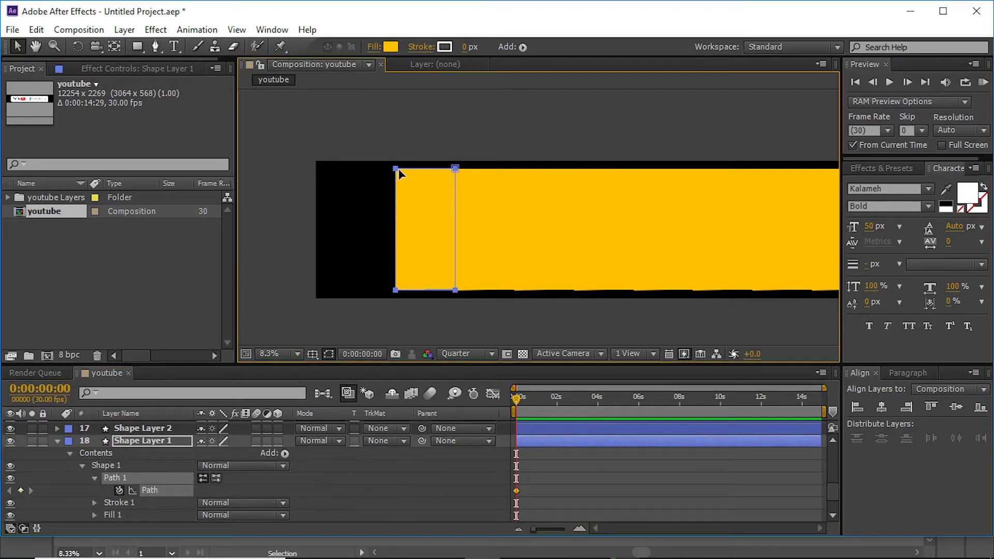
scroll(581, 171, "up", 1)
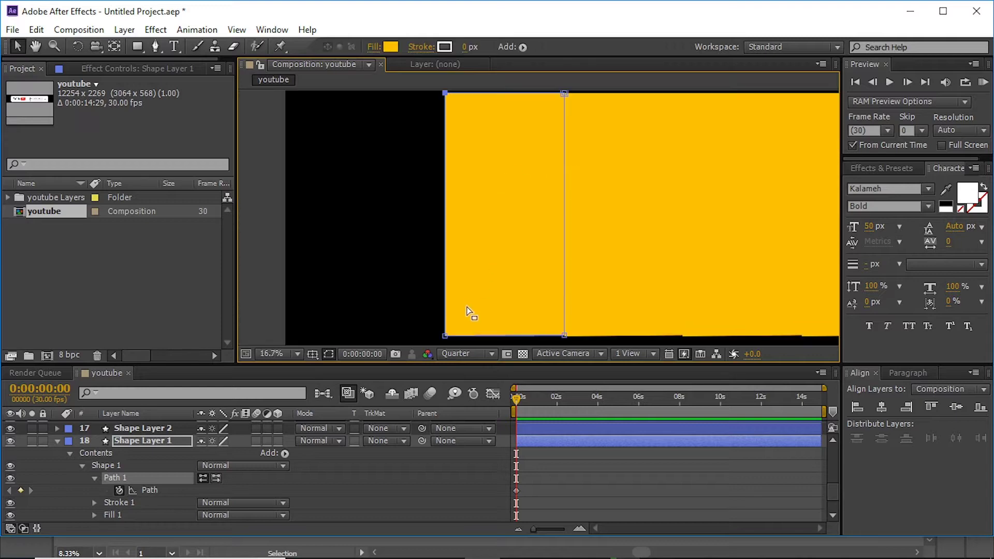
key("comma")
left_click_drag(504, 132, 457, 309)
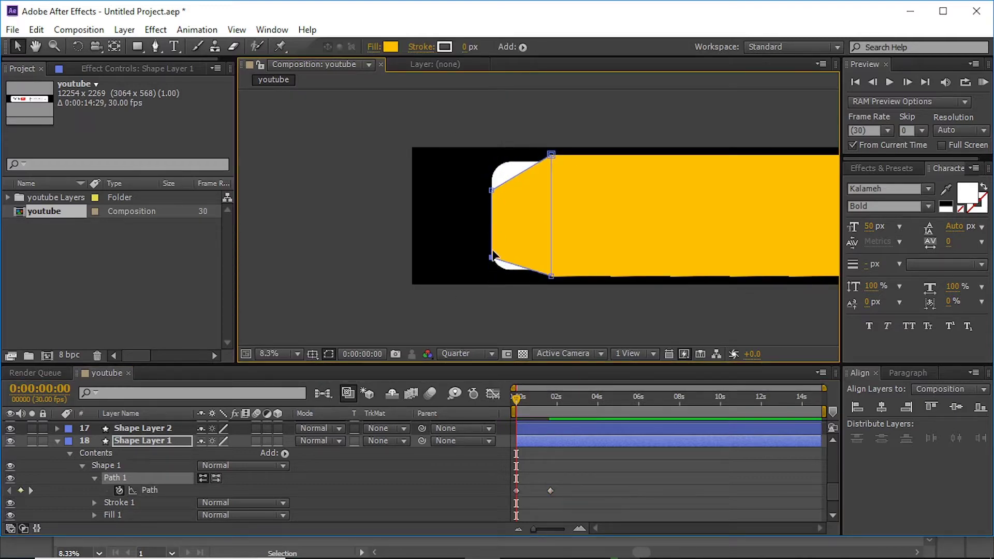
left_click(493, 191, "shift")
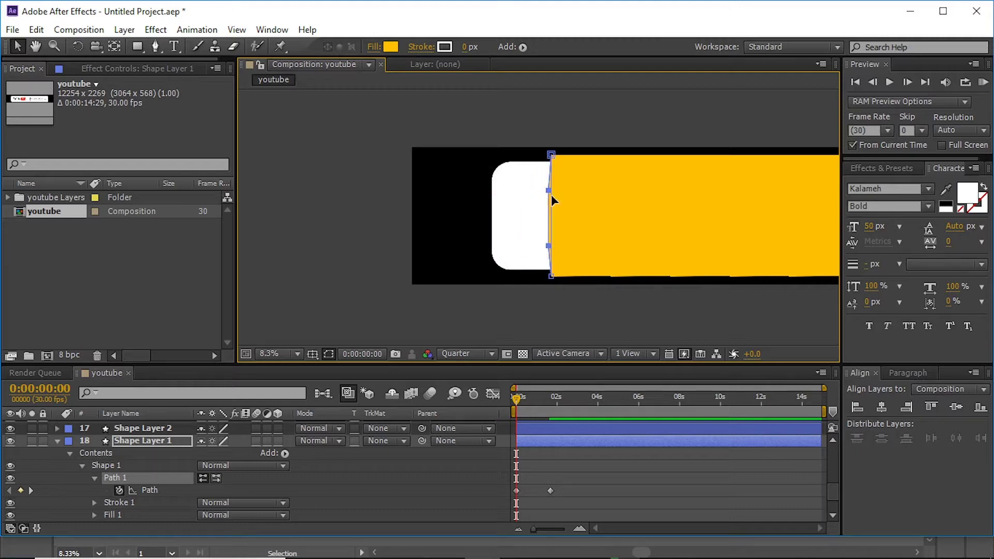
scroll(540, 187, "up", 2)
left_click_drag(581, 200, 519, 210)
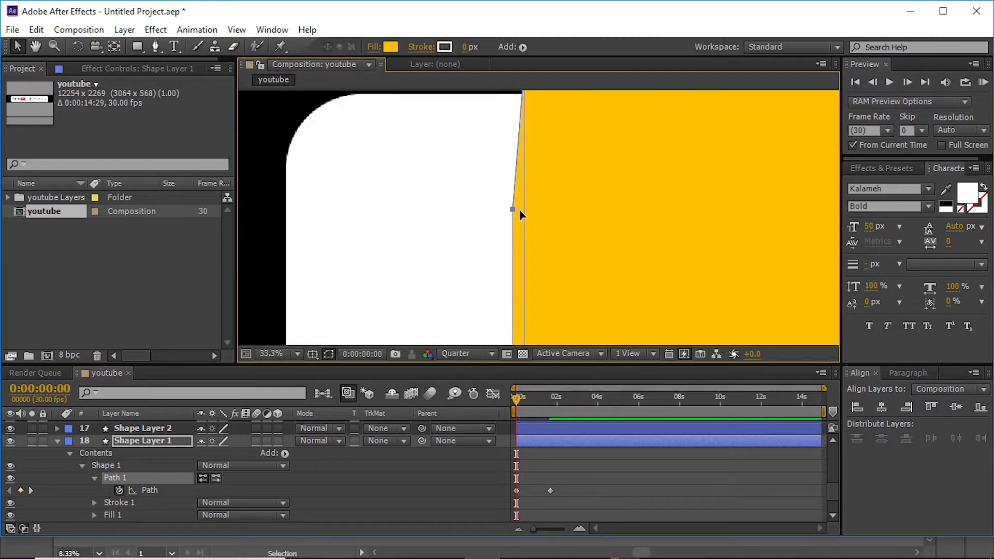
left_click(542, 394)
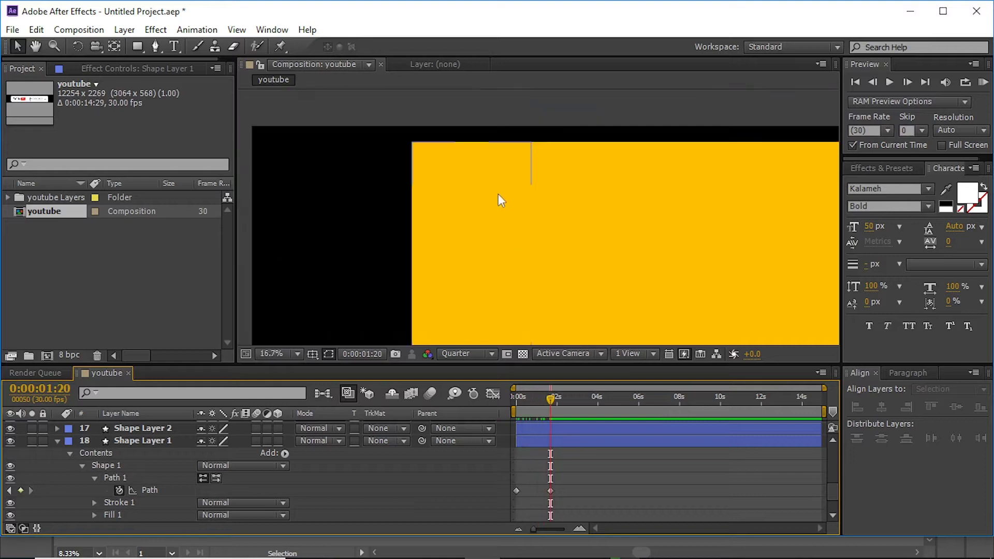
scroll(499, 194, "down", 4)
left_click_drag(514, 404, 521, 402)
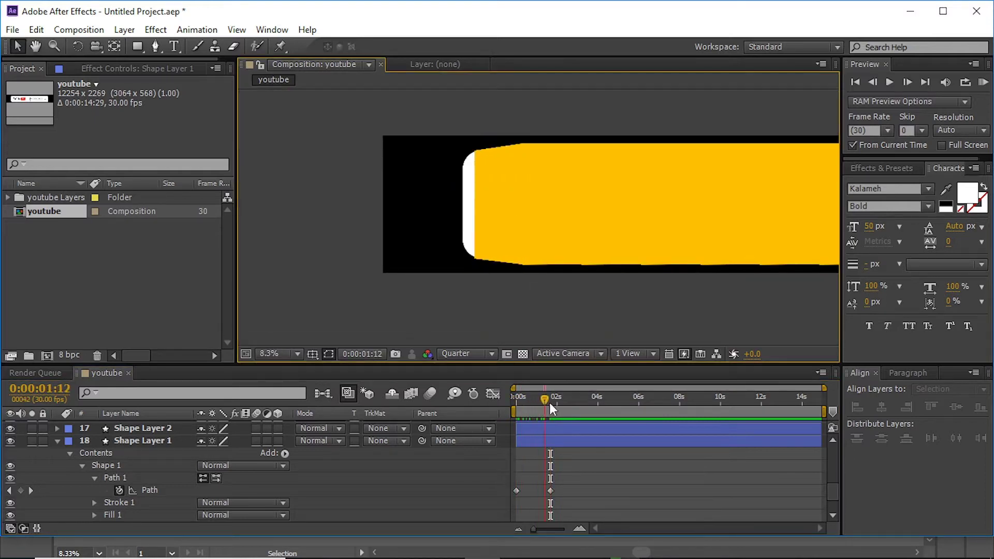
Ease the Path keyframe near 1s and preview the eased growth
left_click(551, 496)
left_click(551, 491)
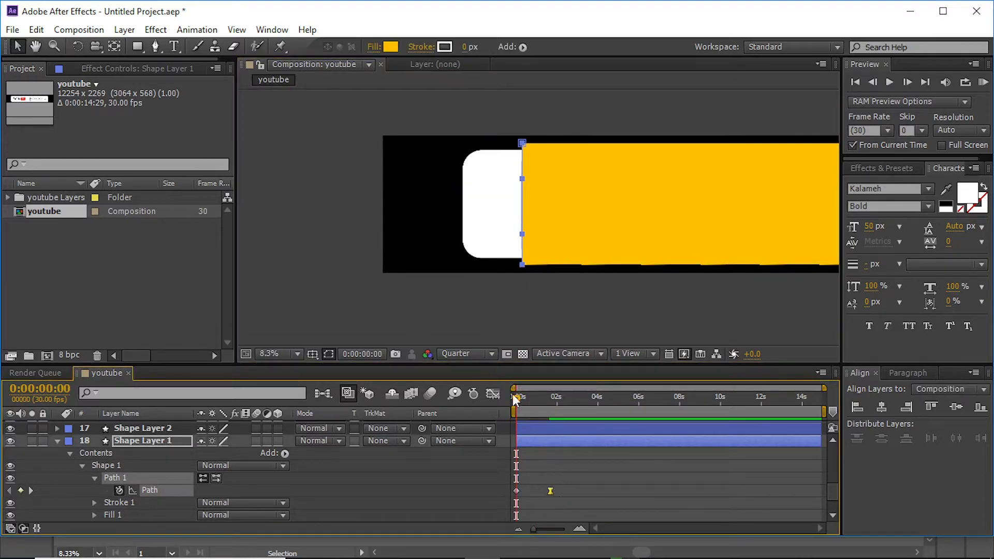
key("shift+F3")
key("shift+F3")
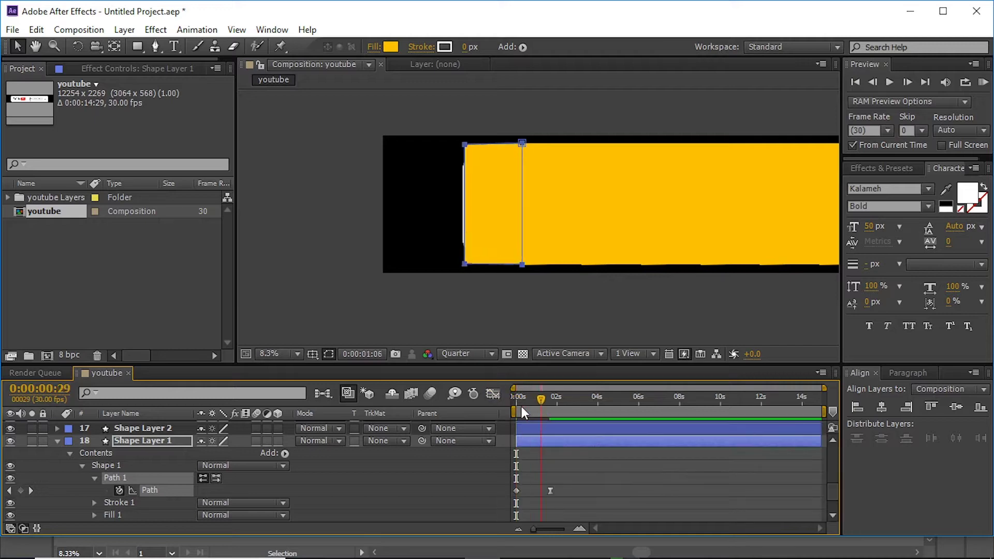
left_click_drag(521, 402, 517, 400)
left_click(111, 466)
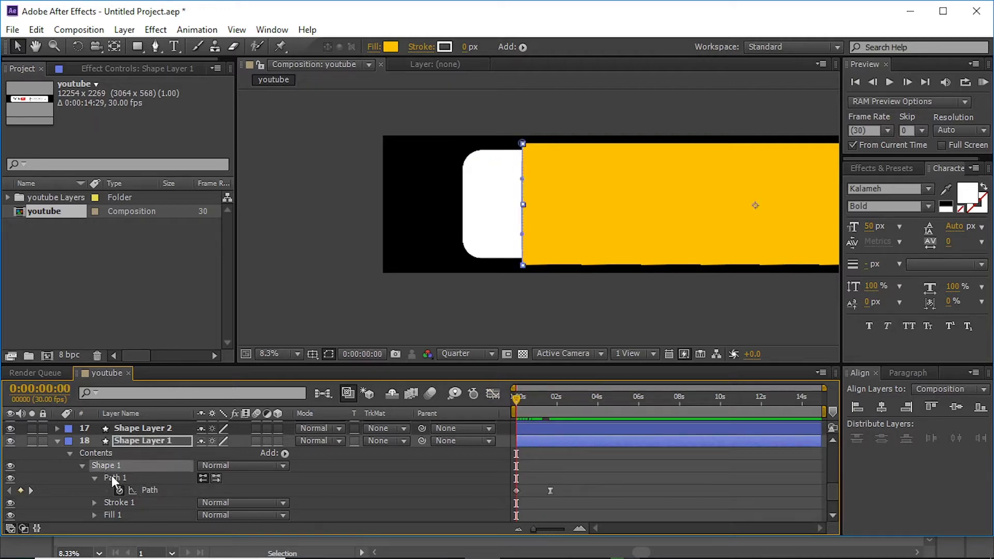
scroll(549, 481, "up", 3)
scroll(533, 463, "up", 3)
Reveal the animated properties of all shape layers and return to the first frame
key("ctrl+a")
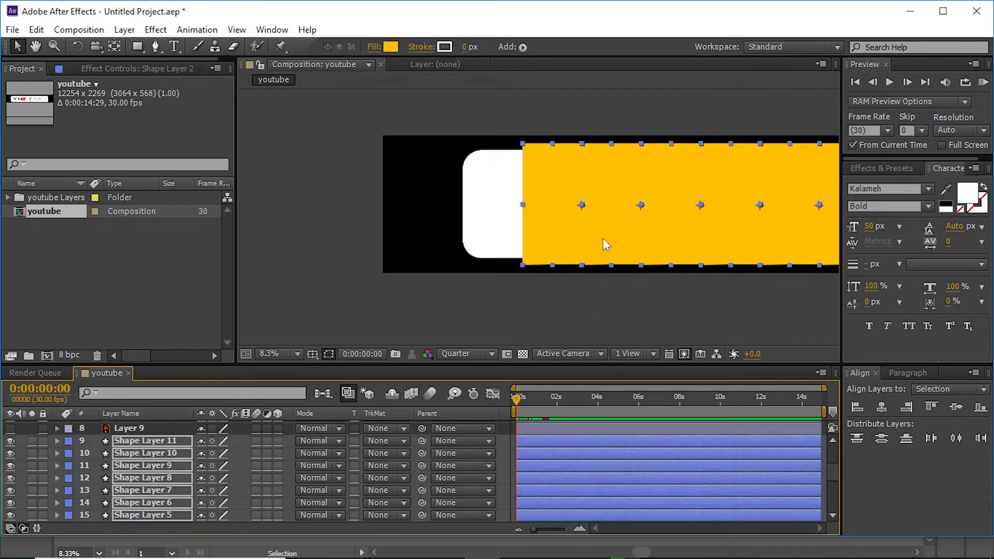
key("u")
left_click(558, 400)
key("Home")
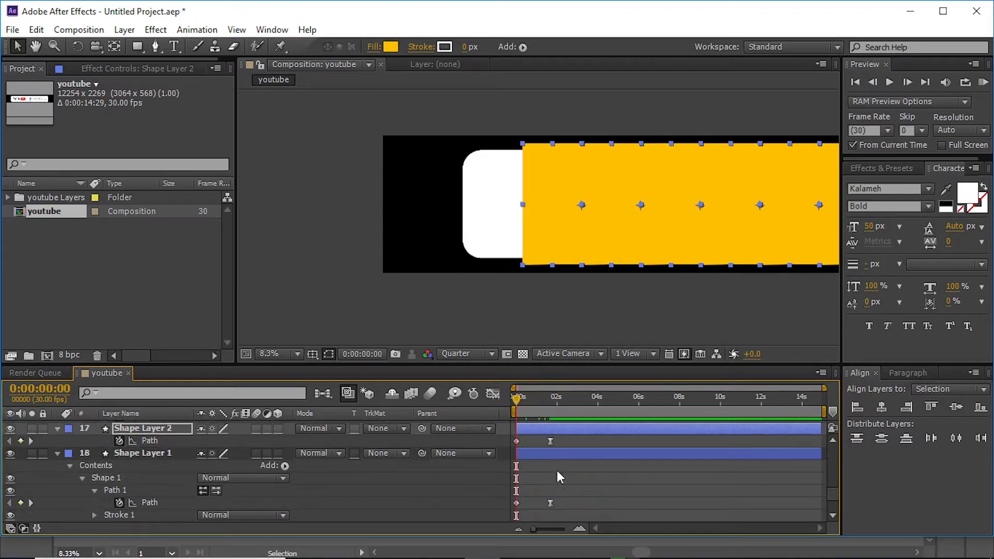
scroll(556, 468, "down", 3)
scroll(558, 486, "up", 3)
Expand Contents > Shape 1 on the selected shape layers to expose Path 1 in Shape Layer 10
left_click(569, 442)
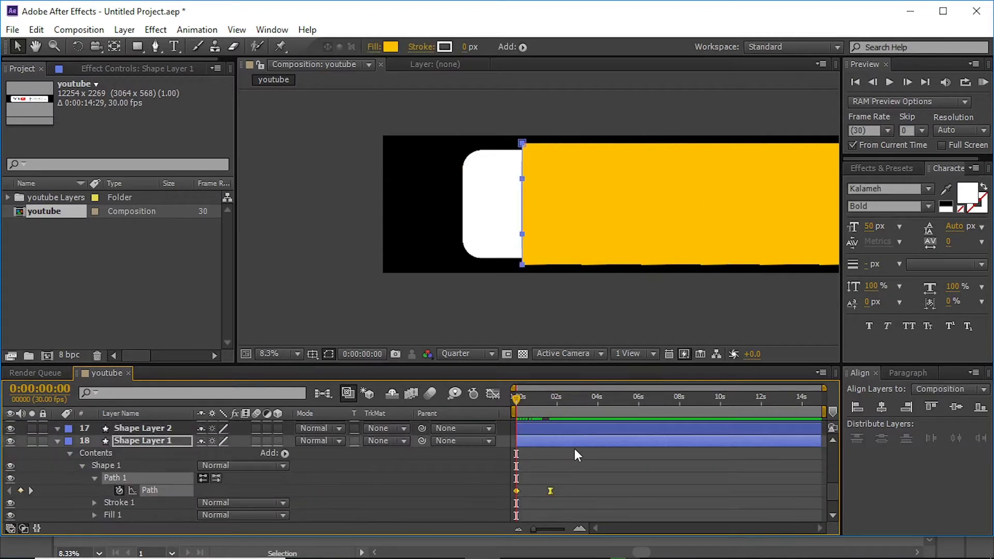
scroll(547, 460, "up", 9)
left_click(118, 440, "shift")
left_click(57, 440)
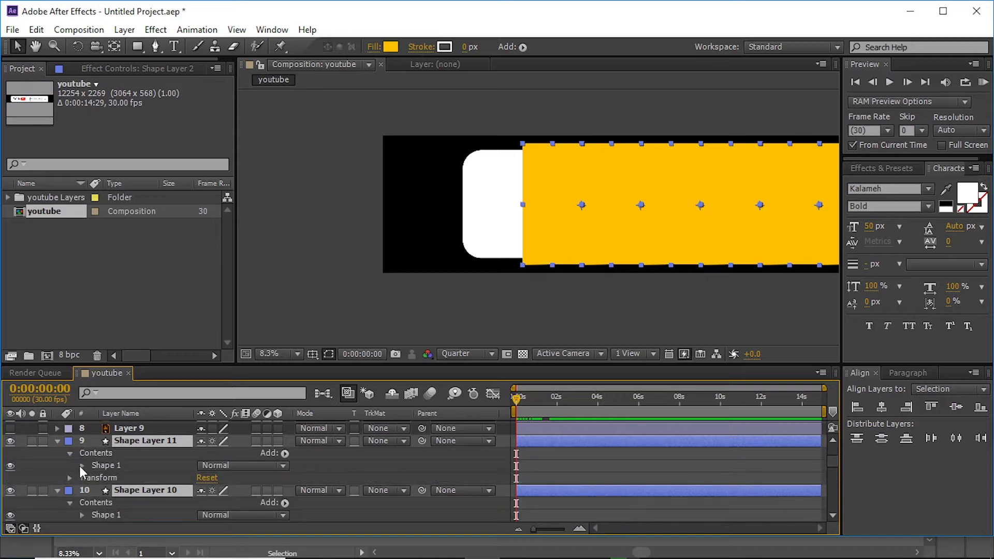
left_click(81, 465)
left_click(95, 477)
scroll(563, 487, "down", 3)
scroll(572, 482, "up", 1)
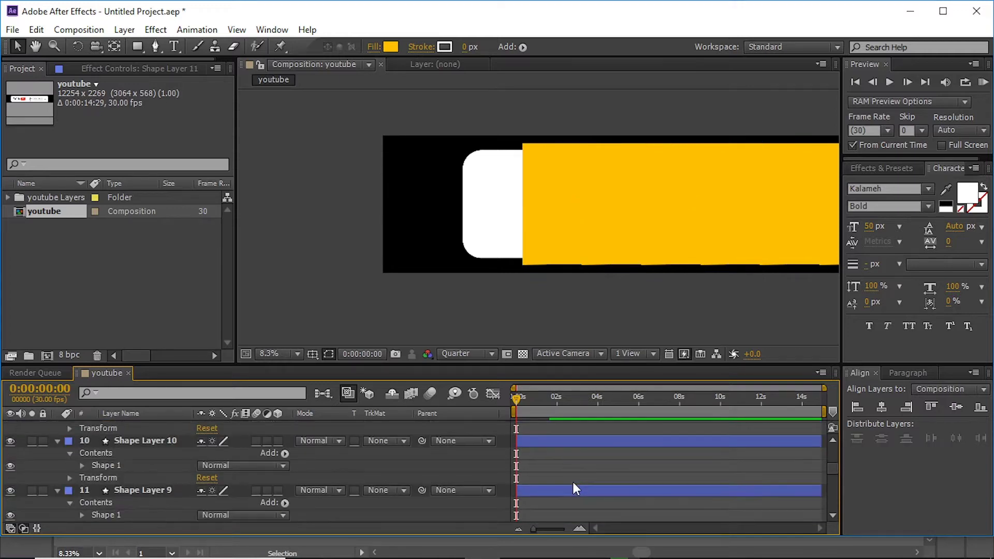
left_click(79, 474)
left_click(81, 476)
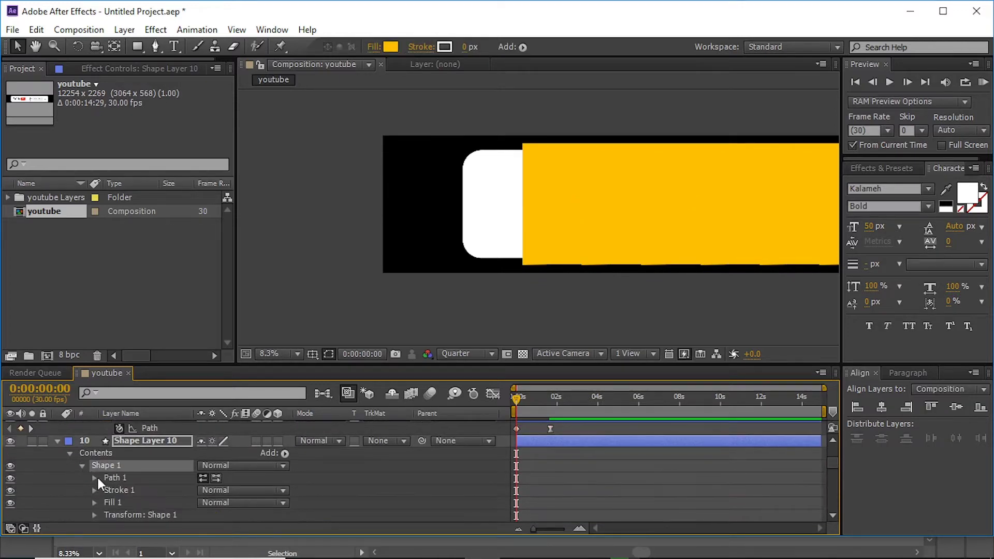
left_click(94, 476)
left_click(150, 488)
Delete the extra Path 1 from Shape Layers 9 and 8
scroll(497, 445, "down", 3)
scroll(536, 331, "down", 1)
scroll(538, 481, "down", 2)
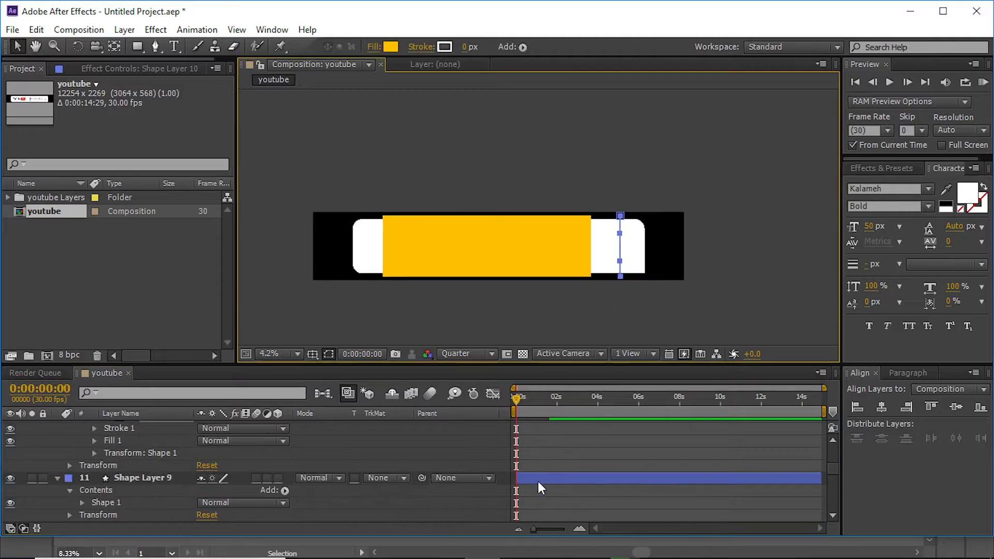
left_click(537, 484)
scroll(120, 467, "down", 2)
left_click(83, 467)
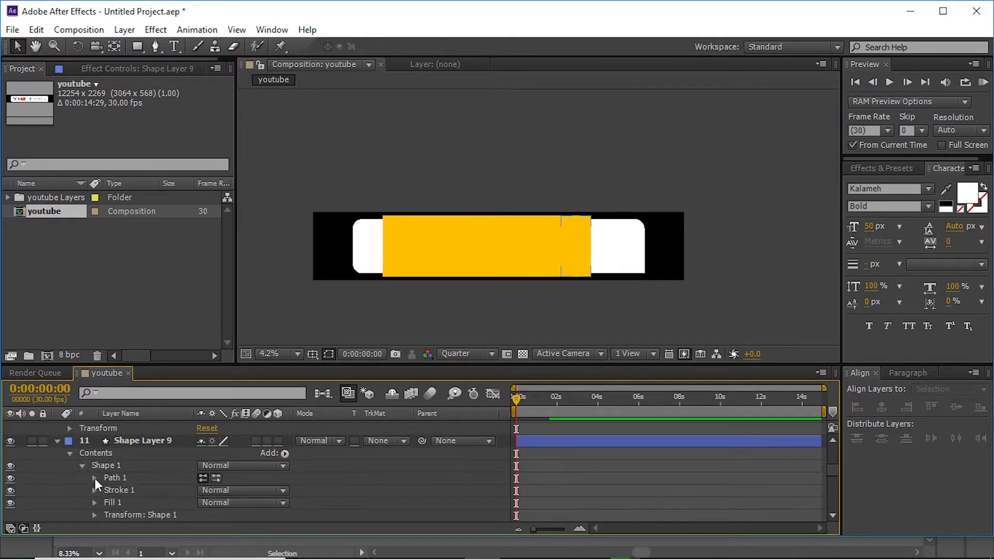
left_click(117, 488)
key("Delete")
left_click(82, 502)
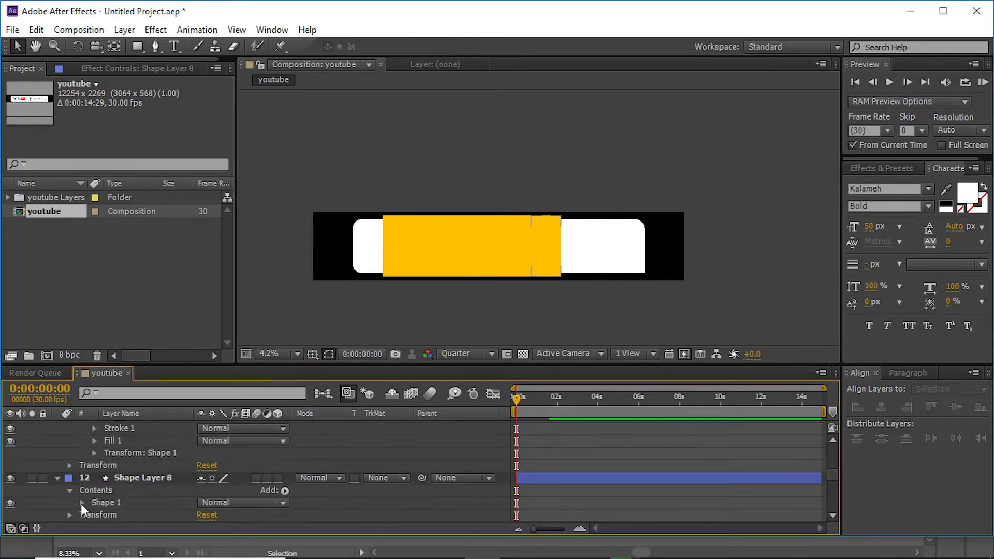
scroll(81, 504, "down", 3)
left_click(94, 478)
left_click(124, 490)
key("Delete")
Delete the extra Path 1 from Shape Layers 7 and 6
left_click(82, 502)
scroll(88, 505, "down", 3)
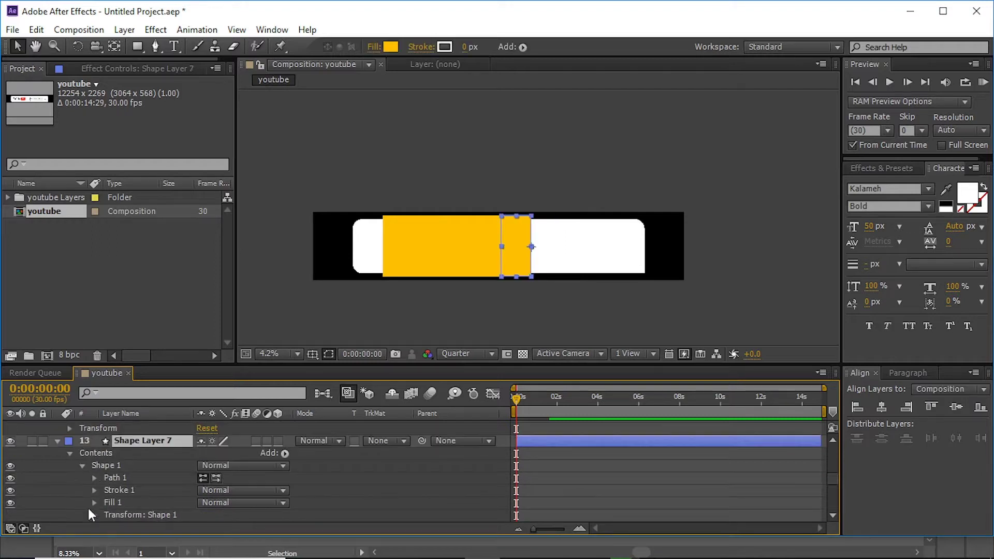
left_click(117, 478)
key("Delete")
scroll(583, 497, "down", 2)
left_click(82, 502)
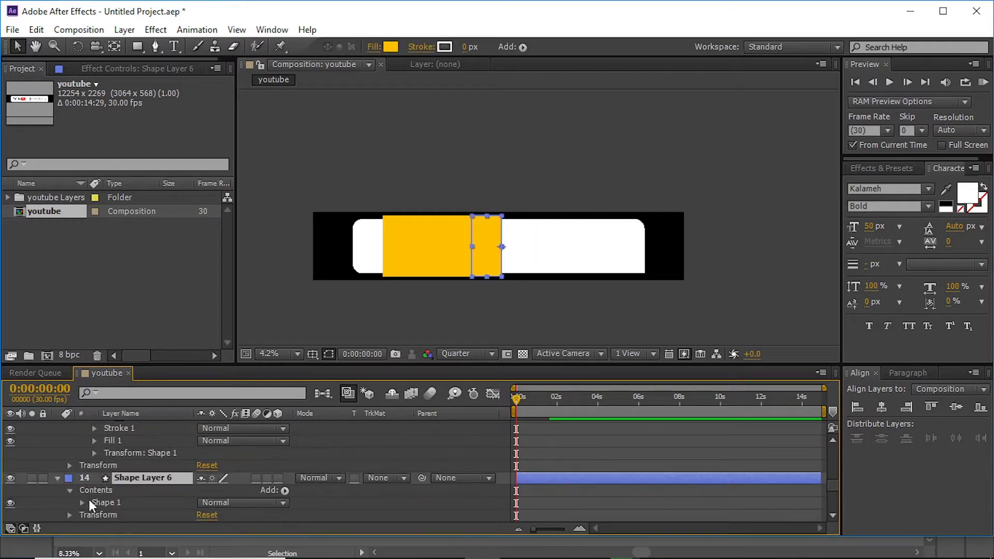
scroll(89, 499, "down", 3)
left_click(124, 446)
key("Delete")
scroll(540, 477, "down", 2)
Remove the extra path from Shape Layers 5, 4 and 2
left_click(540, 477)
scroll(83, 468, "down", 3)
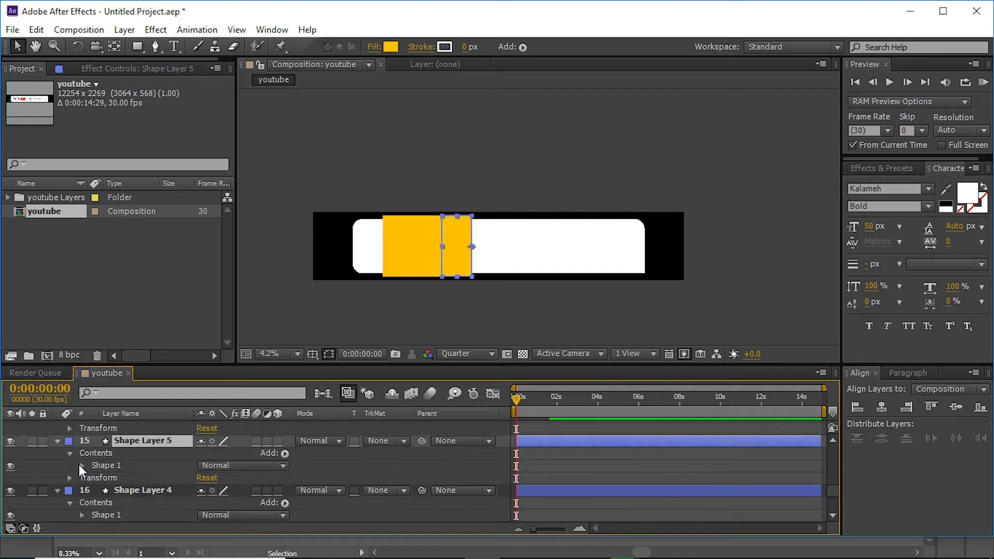
left_click(82, 465)
left_click(94, 478)
scroll(89, 471, "down", 2)
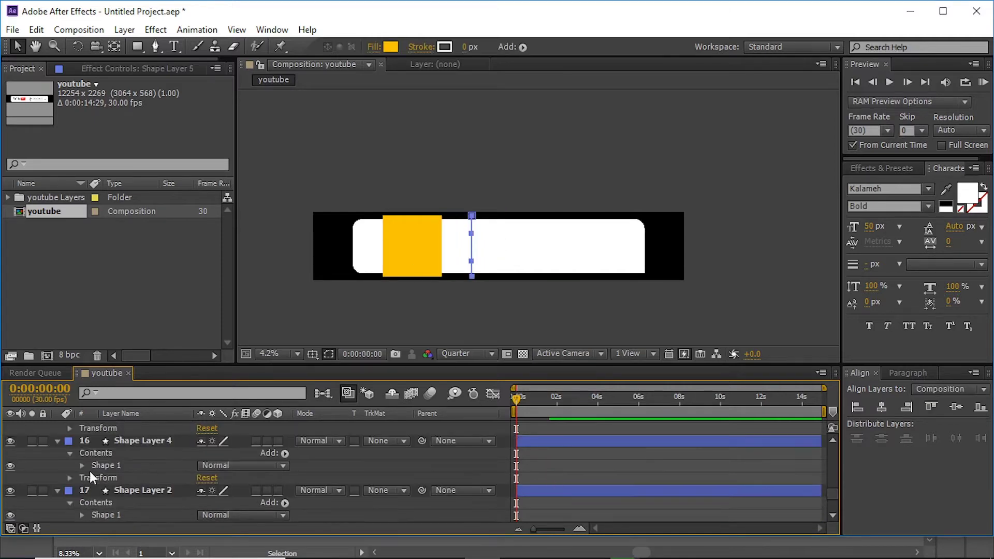
left_click(82, 465)
left_click(117, 477)
key("Delete")
scroll(539, 473, "down", 2)
left_click(124, 441)
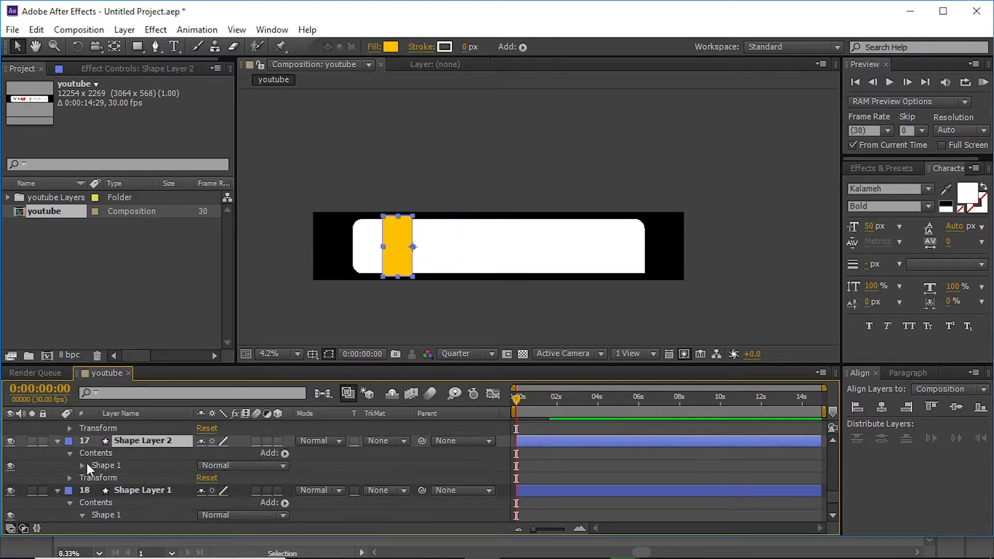
left_click(81, 465)
left_click(117, 478)
key("Delete")
Scrub back from 0:00:01:15 to check the strips, then select all layers to collapse them
scroll(567, 477, "down", 3)
left_click(558, 407)
mouse_move(558, 407)
left_mouse_down()
mouse_move(520, 405)
mouse_move(536, 413)
left_mouse_up()
scroll(585, 480, "up", 2)
key("ctrl+a")
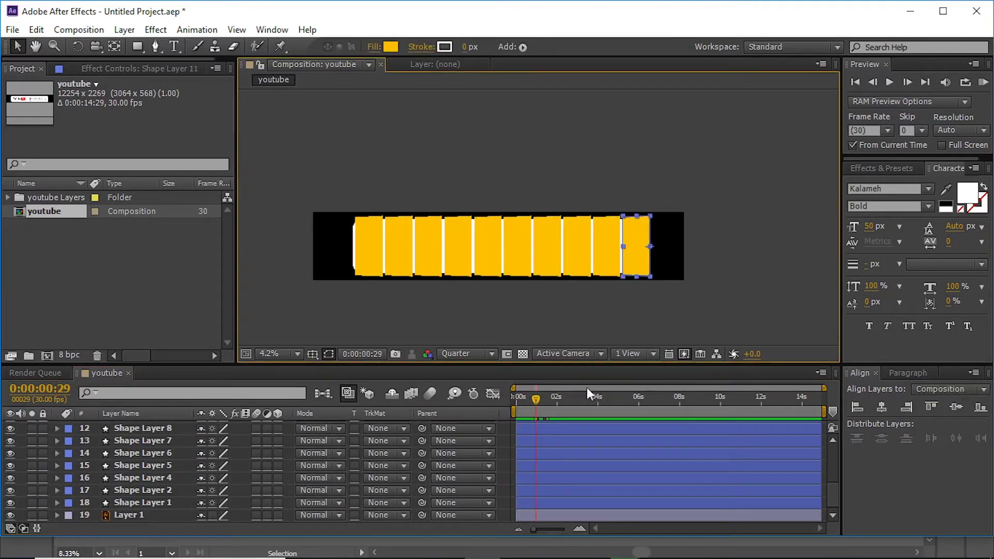
Select Shape Layers 11 and 10 and scrub back near the start of the animation
scroll(587, 440, "up", 3)
left_click(556, 503)
scroll(556, 517, "up", 3)
scroll(570, 450, "down", 1)
mouse_move(570, 413)
left_mouse_down()
mouse_move(539, 421)
mouse_move(530, 405)
left_mouse_up()
left_click(529, 465)
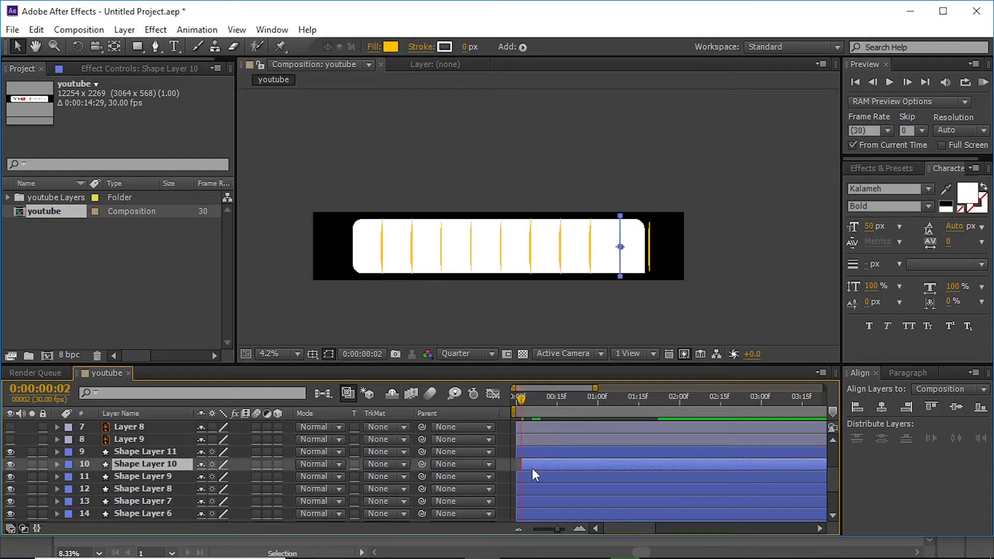
scroll(533, 468, "down", 3)
Shift Shape Layers 1 through 10 a few frames apart so they start one after another
left_click(523, 405)
left_click(542, 502)
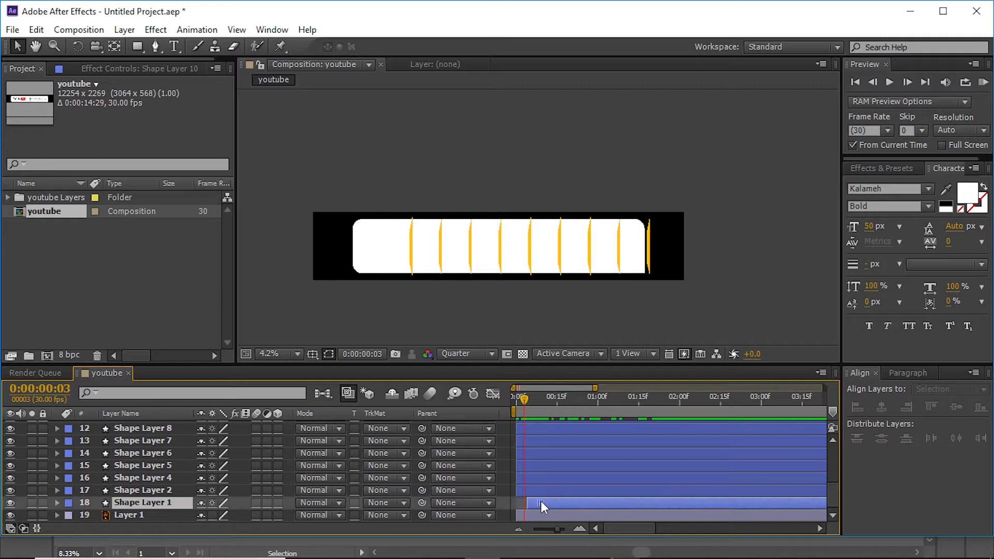
left_click(581, 528)
scroll(545, 501, "up", 1)
left_click_drag(545, 502, 576, 501)
left_click(577, 489, "ctrl")
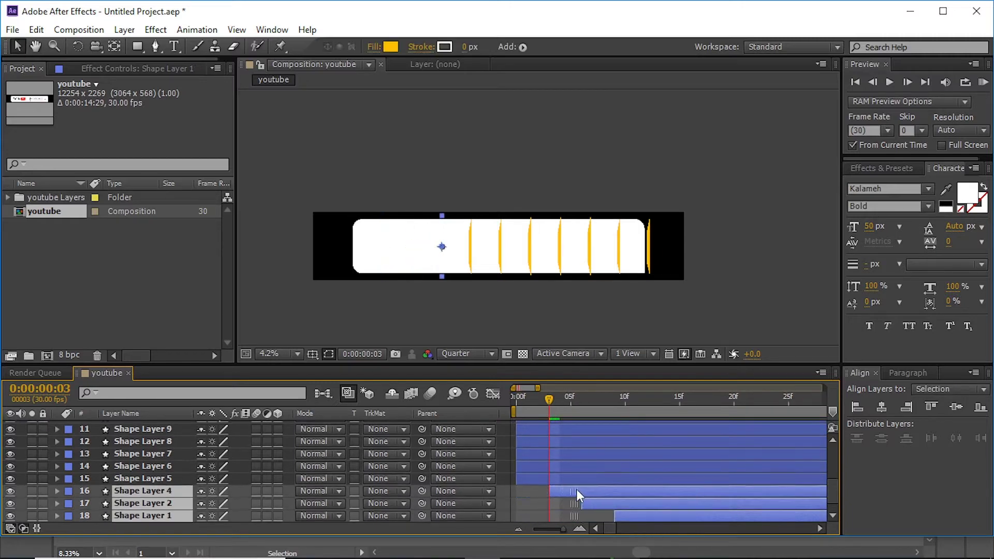
left_click(594, 479, "ctrl")
left_click(539, 466, "ctrl")
mouse_move(539, 466)
left_mouse_down()
mouse_move(571, 466)
mouse_move(571, 456)
mouse_move(562, 478)
mouse_move(580, 454)
left_mouse_up()
left_click(537, 454, "ctrl")
scroll(549, 471, "up", 3)
left_click(533, 467, "ctrl")
left_click(549, 454, "ctrl")
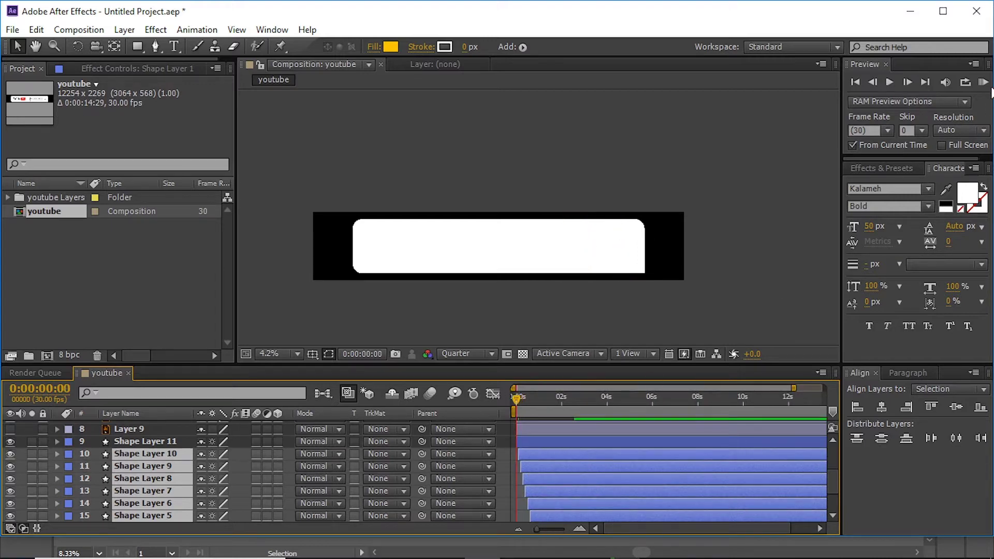
Preview the staggered strip cascade, scrub through it, and replay from the start
left_click(983, 82)
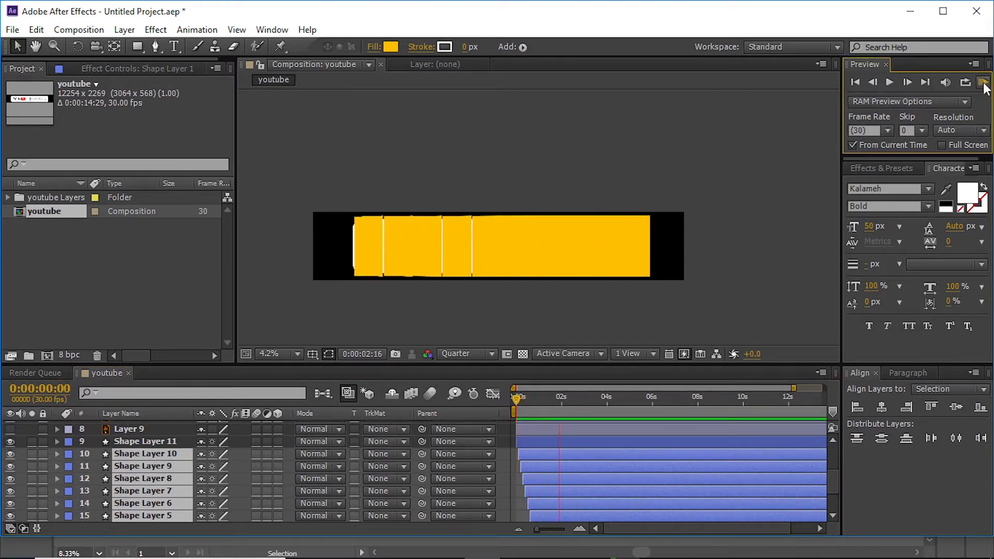
left_click(579, 528)
mouse_move(552, 409)
left_mouse_down()
mouse_move(607, 414)
mouse_move(495, 399)
left_mouse_up()
left_click(983, 83)
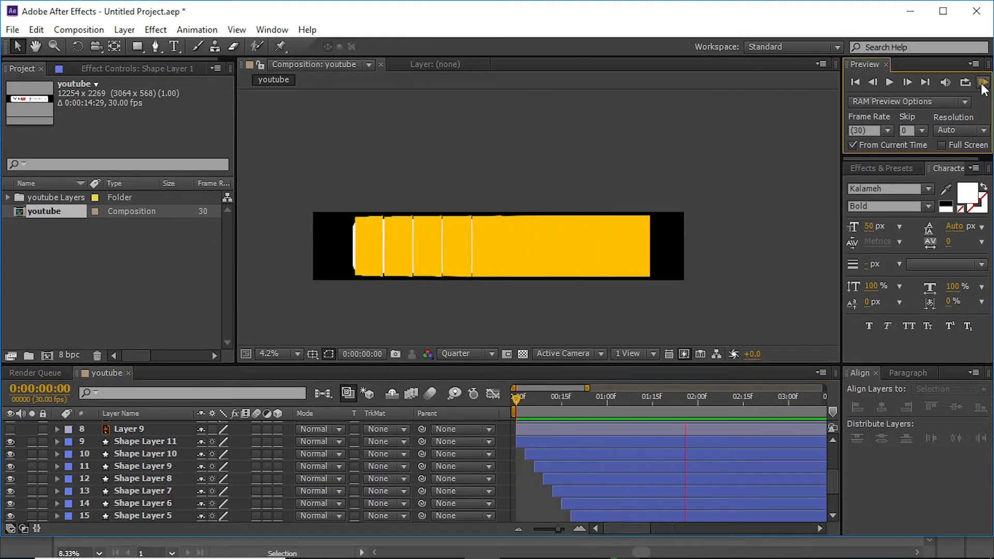
Pre-compose the selected strip layers into a transform composition
scroll(572, 456, "down", 2)
right_click(615, 496)
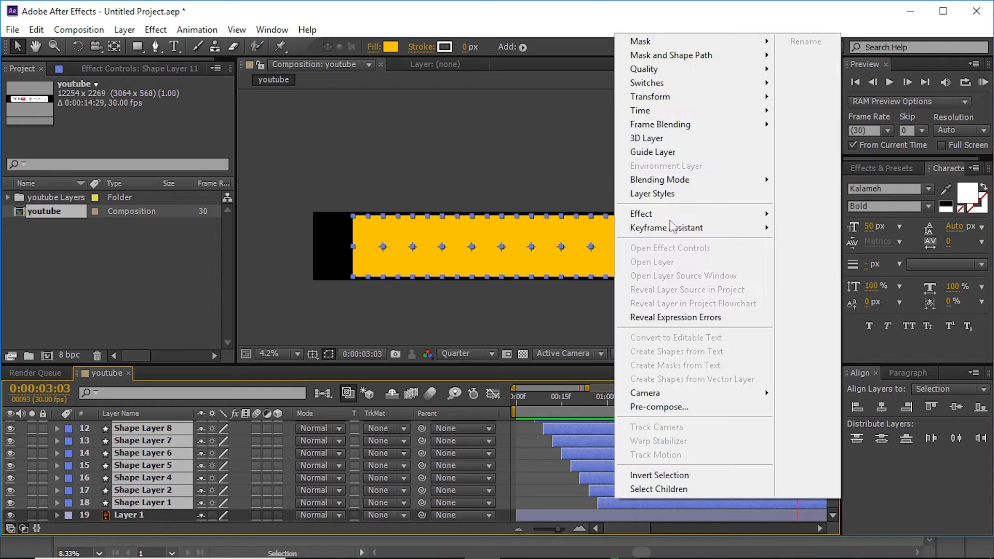
left_click(649, 407)
type("transform")
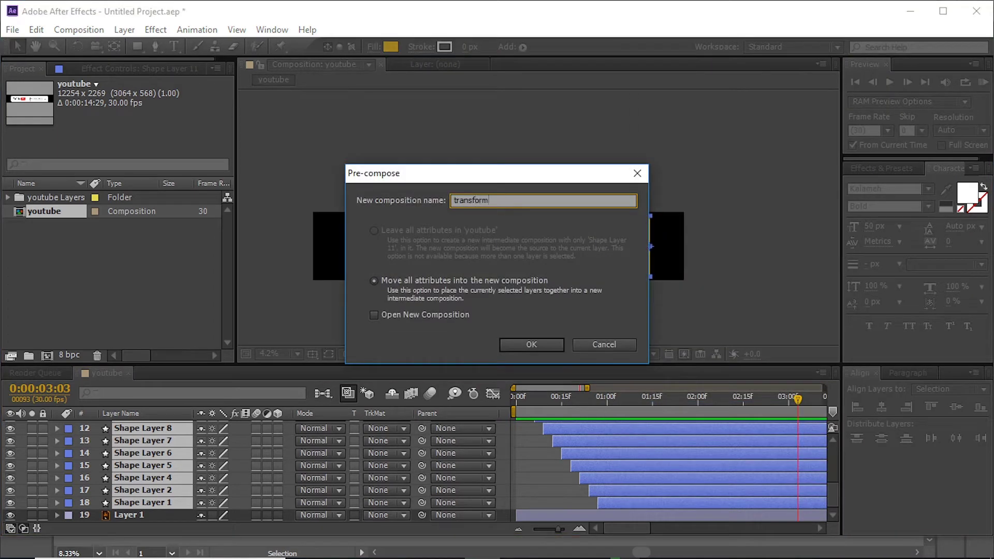
key("Return")
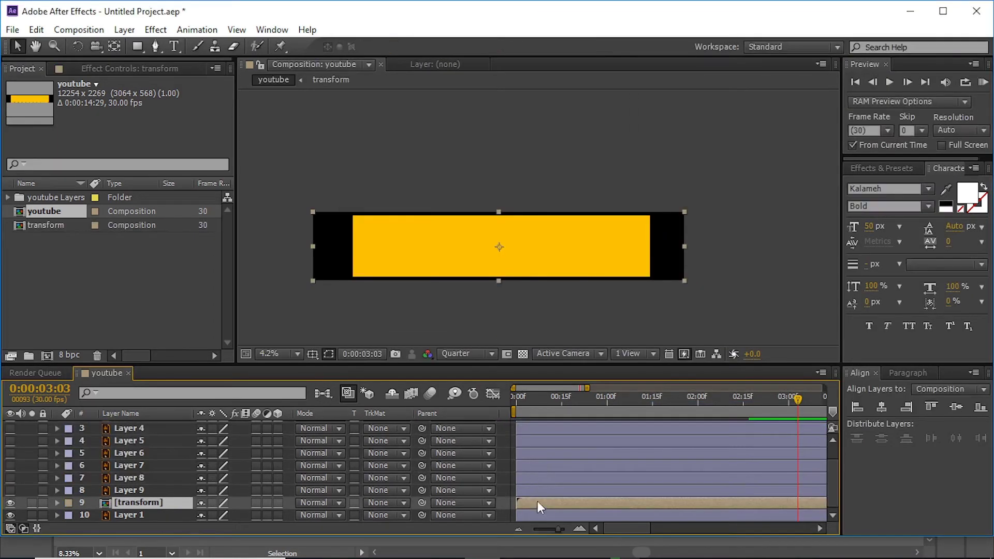
Set the banner Layer 1 track matte to Alpha Matte and preview the matted animation
left_click(385, 515)
left_click(414, 451)
left_click(983, 82)
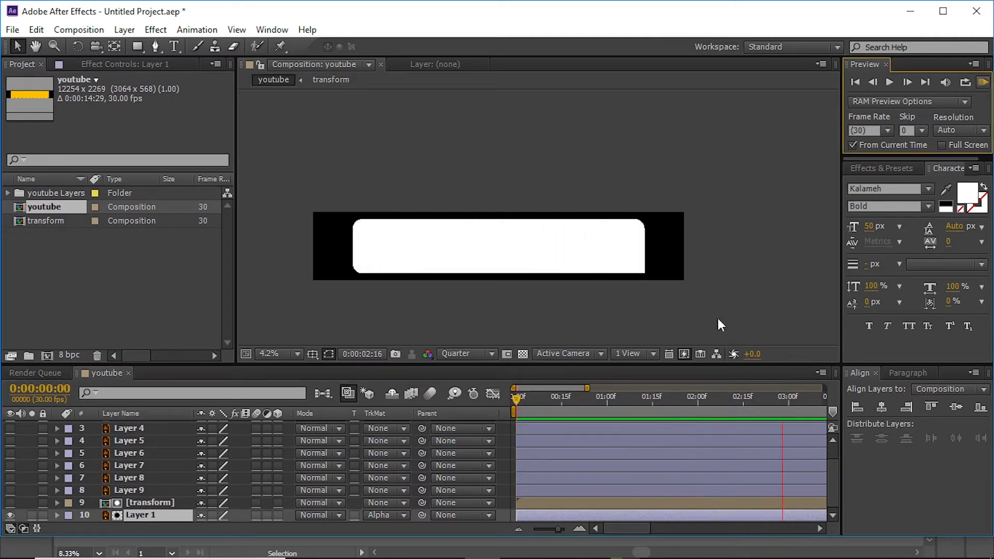
left_click(983, 82)
Select the play icon layer and sample its red colour
scroll(560, 417, "up", 2)
left_click_drag(10, 426, 10, 480)
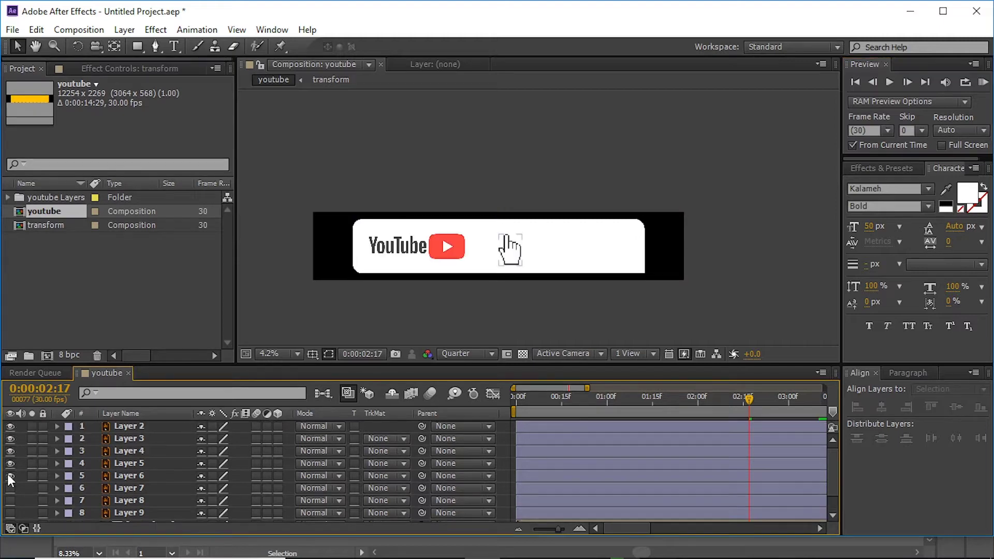
left_click(456, 248)
left_click(946, 188)
left_click(462, 242)
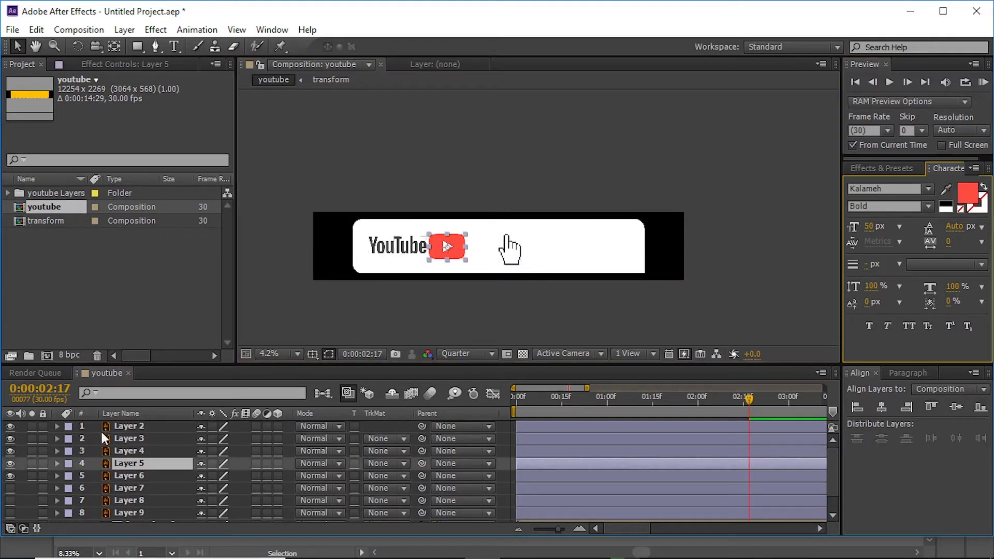
Duplicate the transform pre-comp layer and move the copy beneath the banner layer
scroll(585, 493, "down", 2)
left_click(551, 508)
scroll(550, 508, "down", 1)
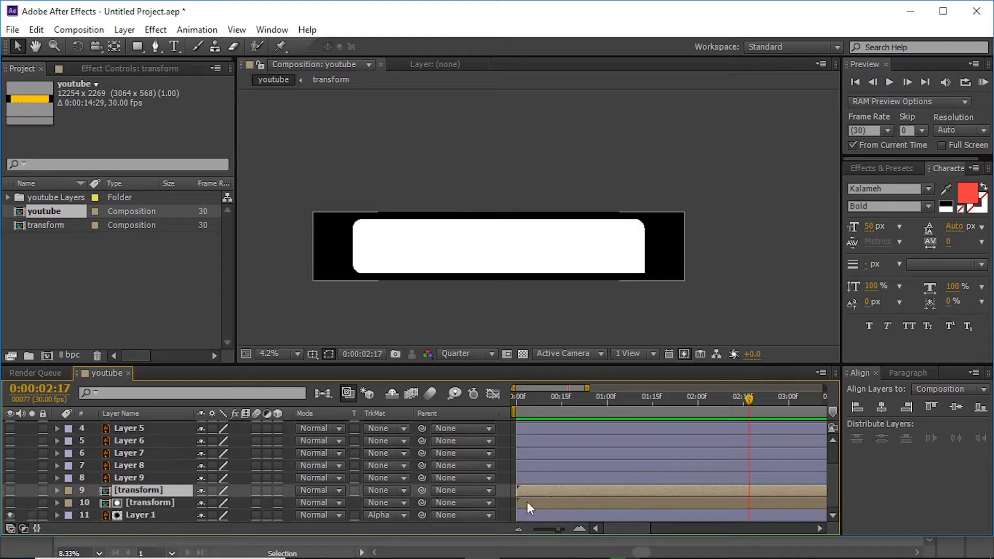
key("ctrl+shift+bracketleft")
left_click_drag(557, 529, 538, 505)
key("v")
scroll(527, 510, "left", 5)
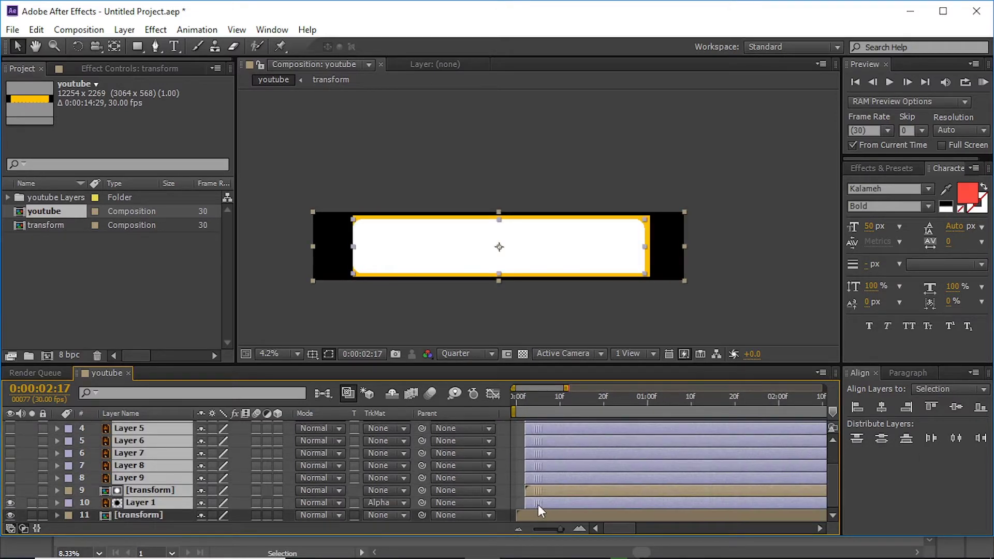
Apply a Fill effect to the bottom transform layer and scrub to check the strips
left_click(515, 397)
left_click(518, 530)
left_click(524, 516)
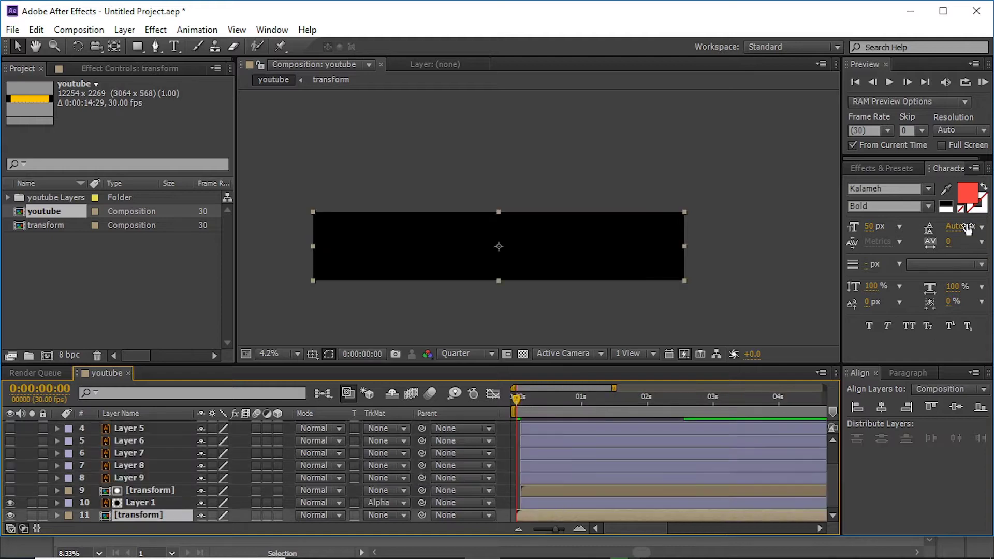
key("ctrl+5")
type("fill")
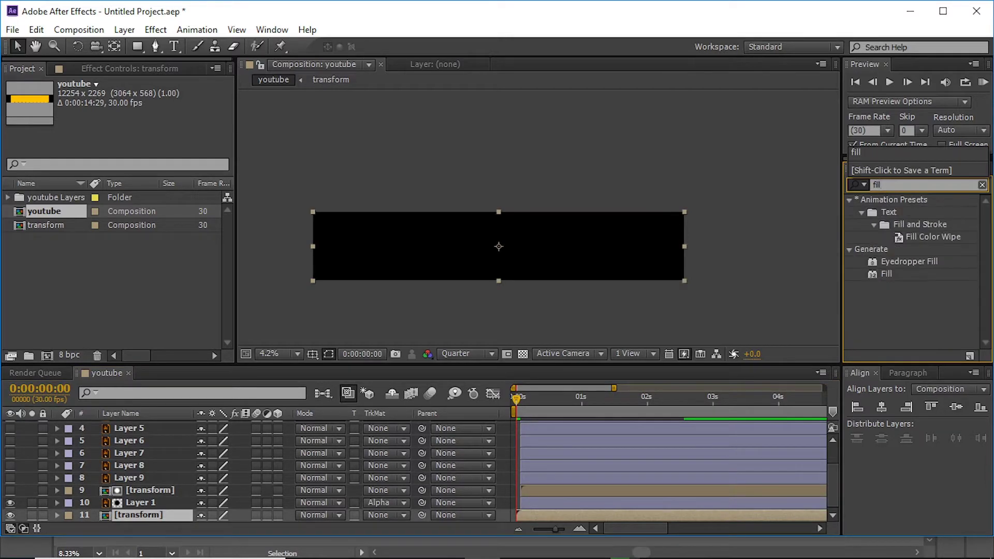
left_click_drag(886, 274, 608, 516)
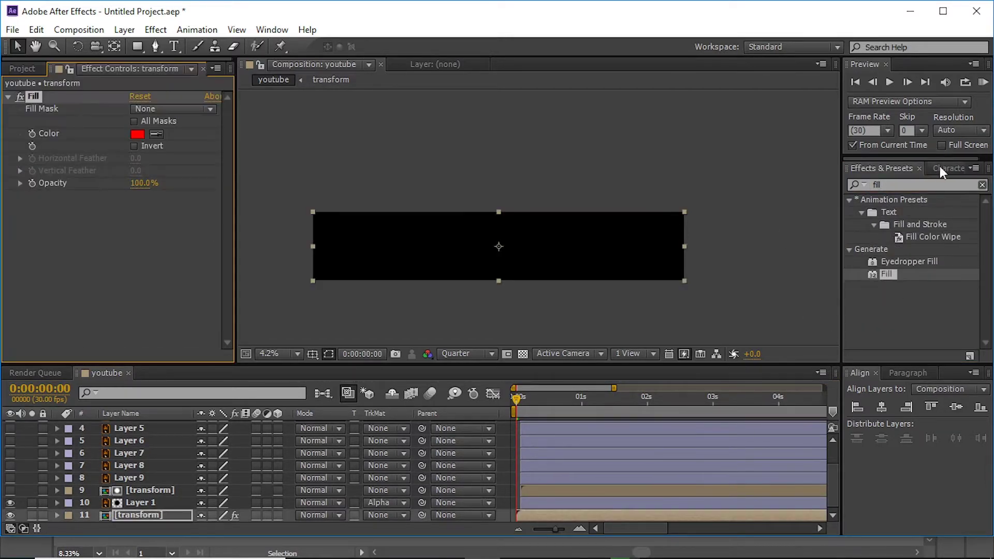
left_click(940, 166)
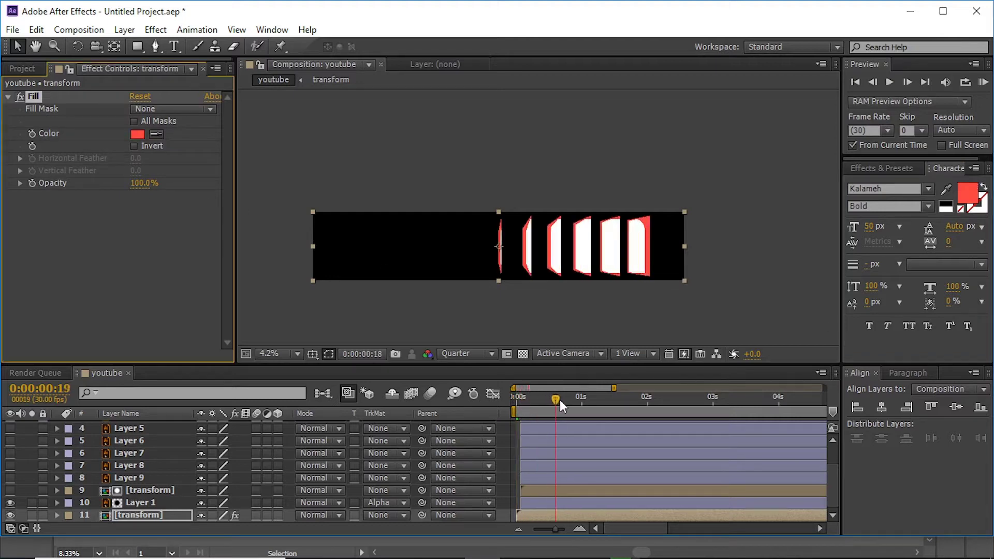
left_click_drag(531, 400, 544, 400)
Duplicate banner Layer 1, send the copy to the bottom, and remove the transform layer's Fill
left_click(541, 506)
key("ctrl+d")
key("ctrl+bracketleft")
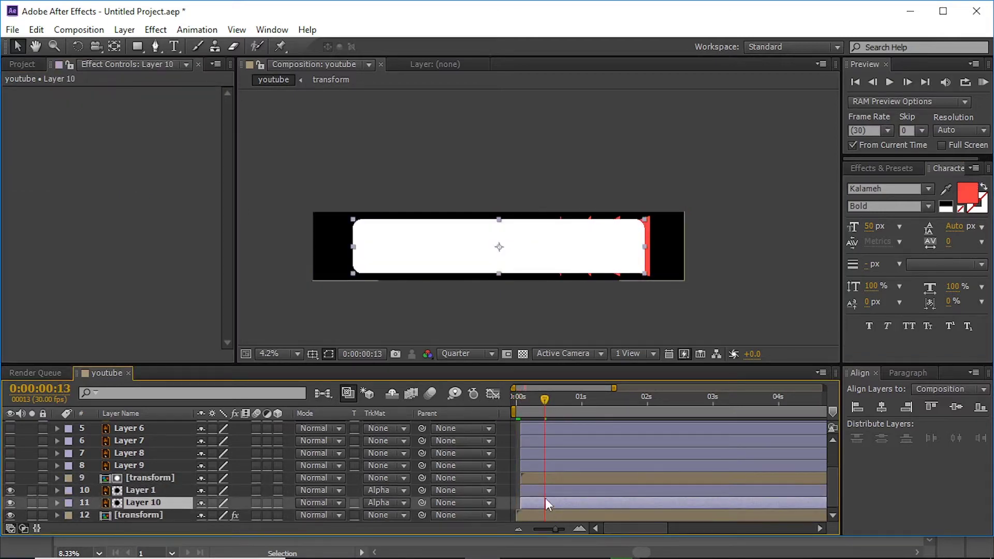
key("ctrl+bracketleft")
left_click(522, 502)
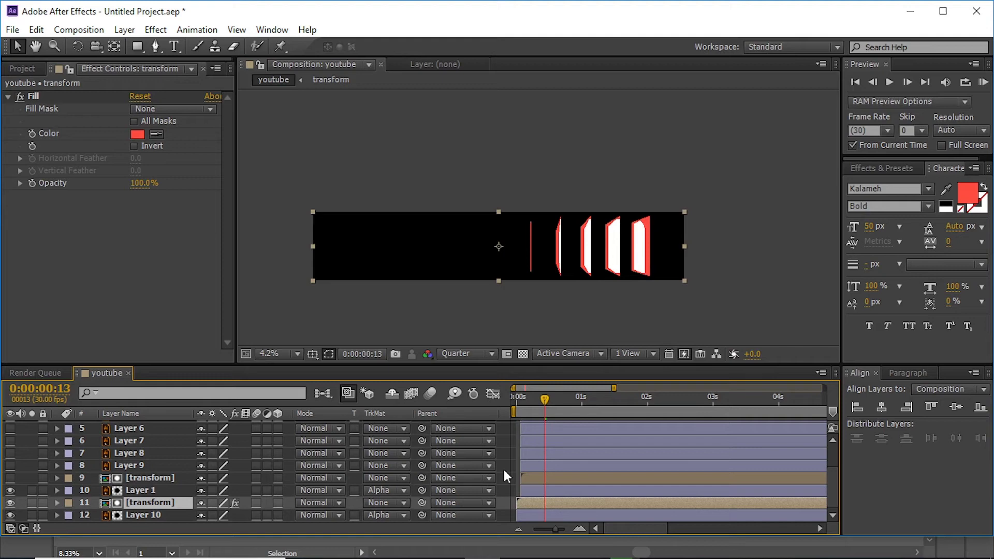
right_click(38, 97)
left_click(103, 127)
Add a Fill effect to Layer 10 with red colour FF4C41
left_click(525, 509)
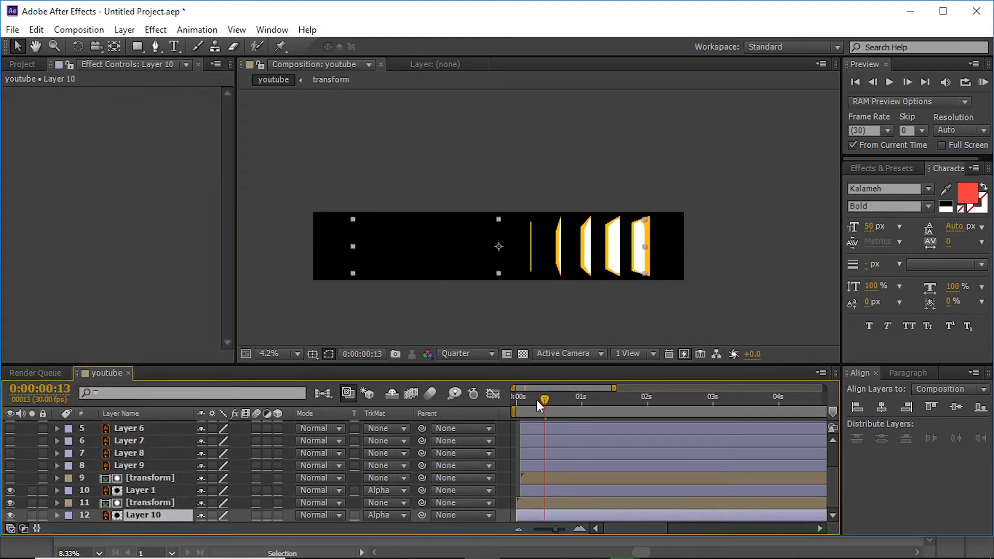
left_click_drag(536, 399, 517, 399)
left_click(882, 168)
left_click(878, 185)
type("fill")
left_click_drag(659, 477, 668, 514)
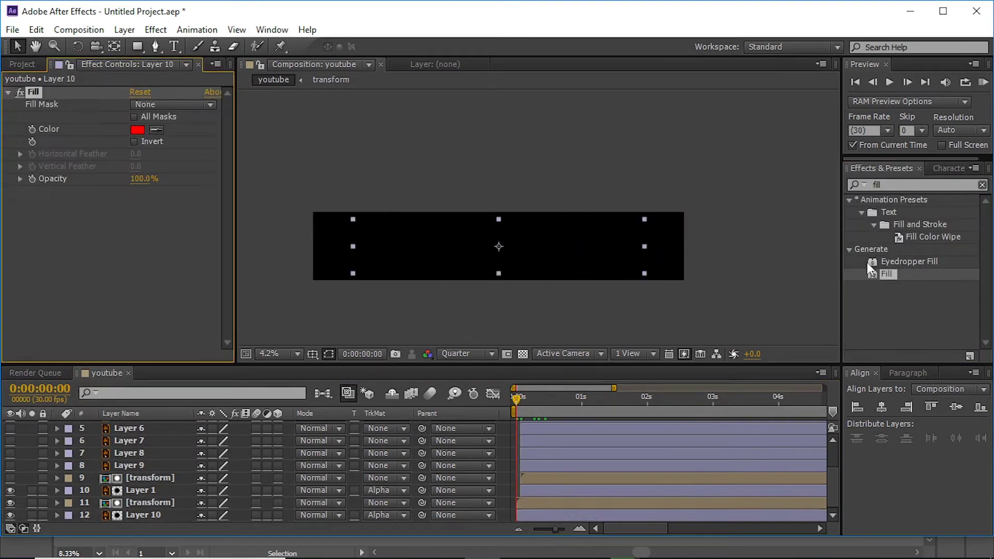
left_click(137, 129)
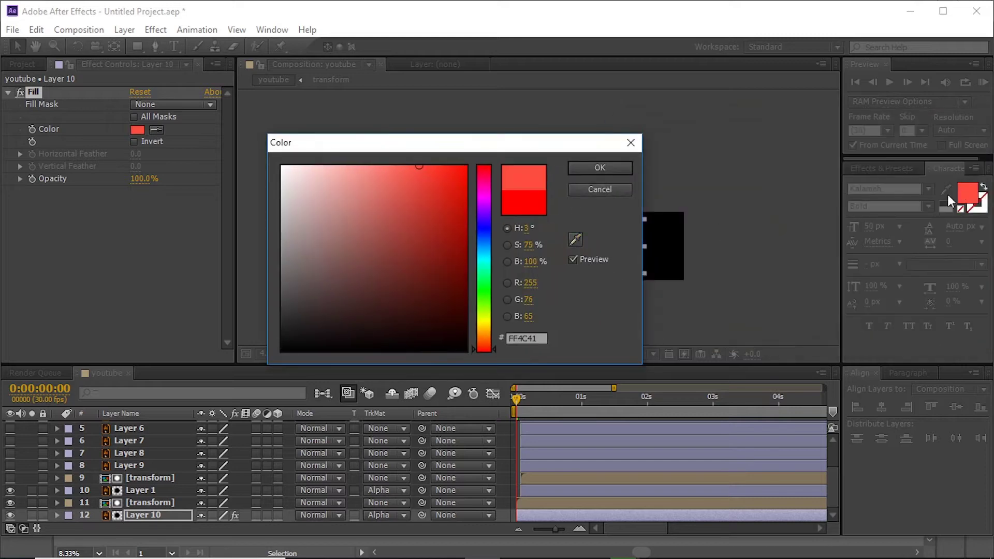
left_click(599, 167)
left_click_drag(517, 397, 548, 399)
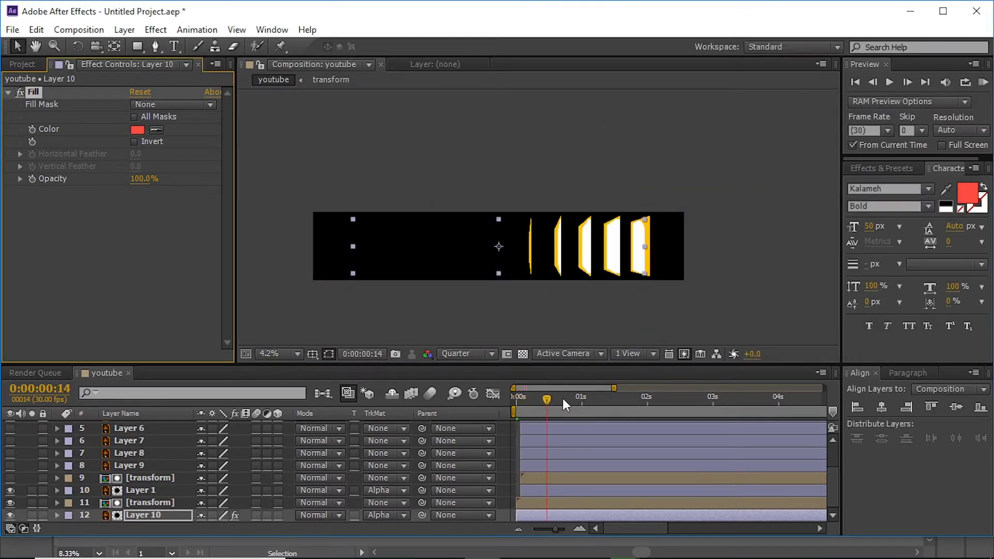
Keep Layer 12's track matte on Alpha Matte and preview the red-edged strips
left_click(408, 514)
left_click(408, 461)
left_click(407, 514)
left_click(406, 450)
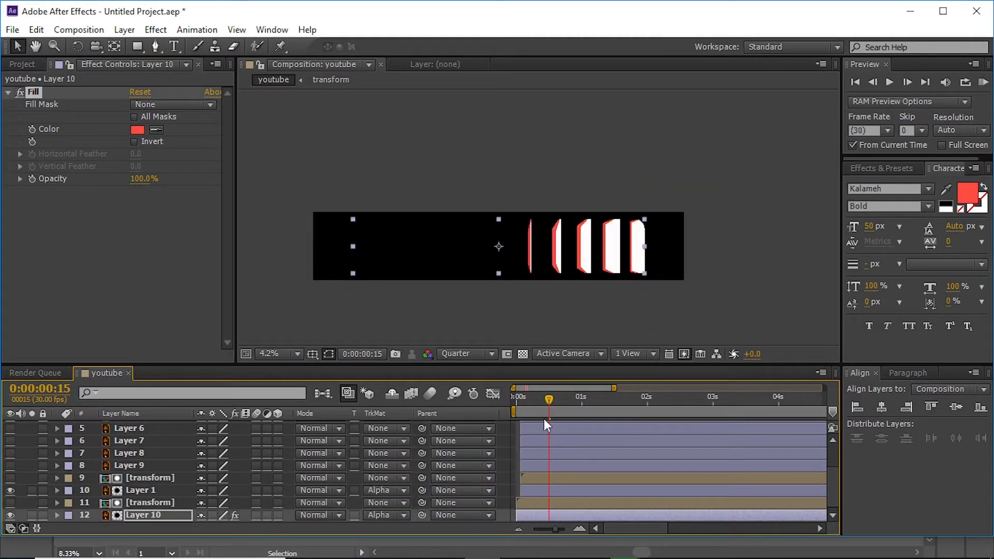
left_click(509, 436)
key("KP_0")
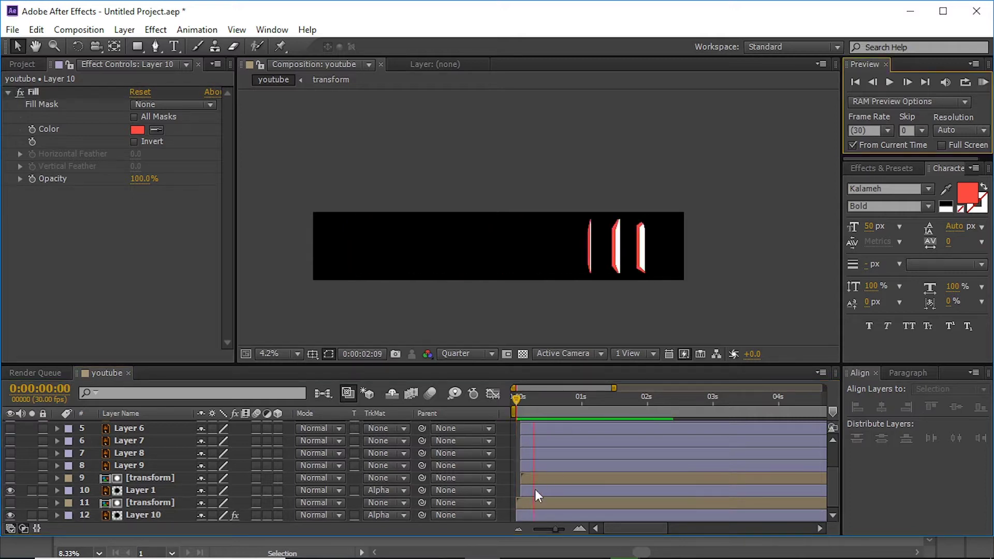
Shift the strip layers slightly later in time, excluding Layer 12, and preview
left_click(533, 489)
key("ctrl+a")
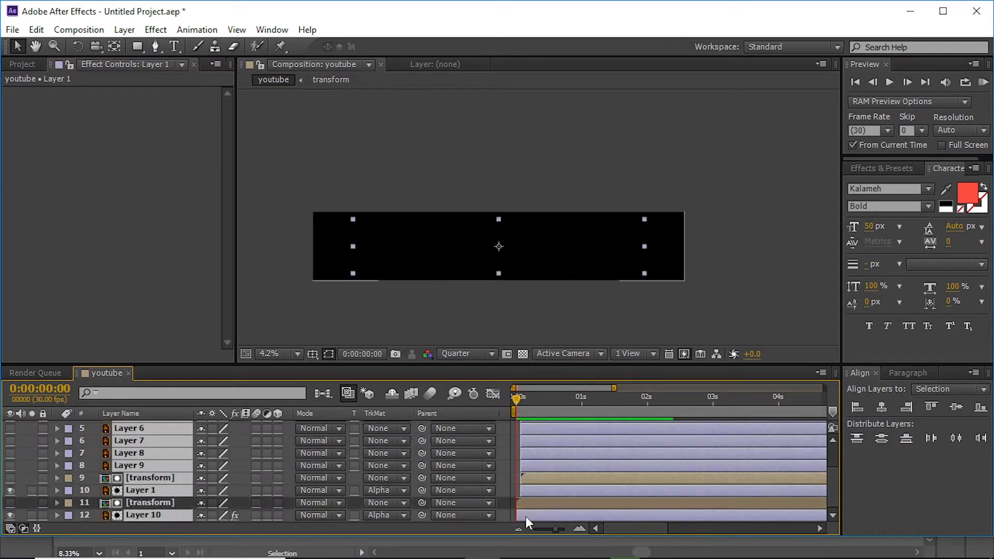
left_click(526, 517, "ctrl")
left_click_drag(527, 490, 534, 491)
left_click(982, 83)
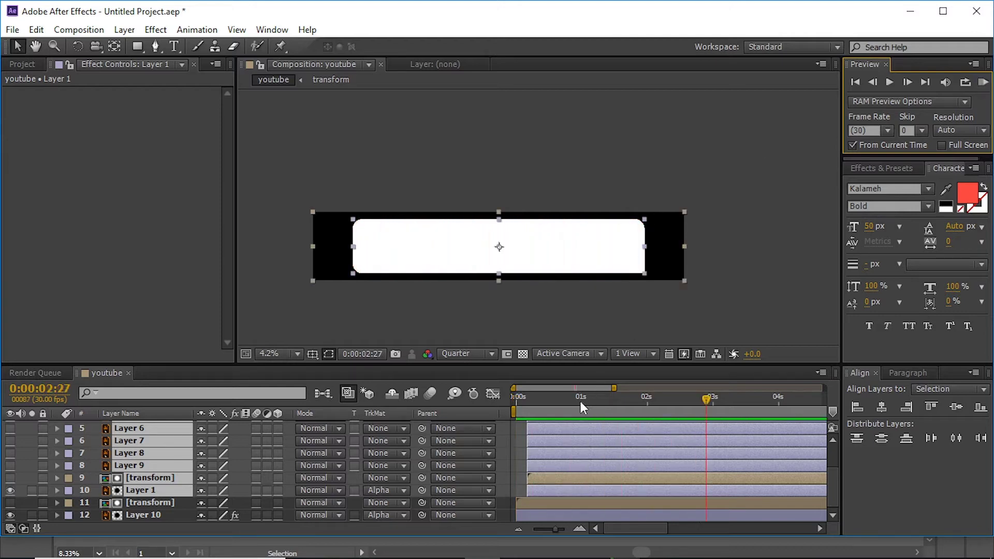
Replay the banner preview, then select the bell's Layer 9 and scrub to 0:00:01:13
left_click_drag(580, 402, 633, 404)
left_click(982, 83)
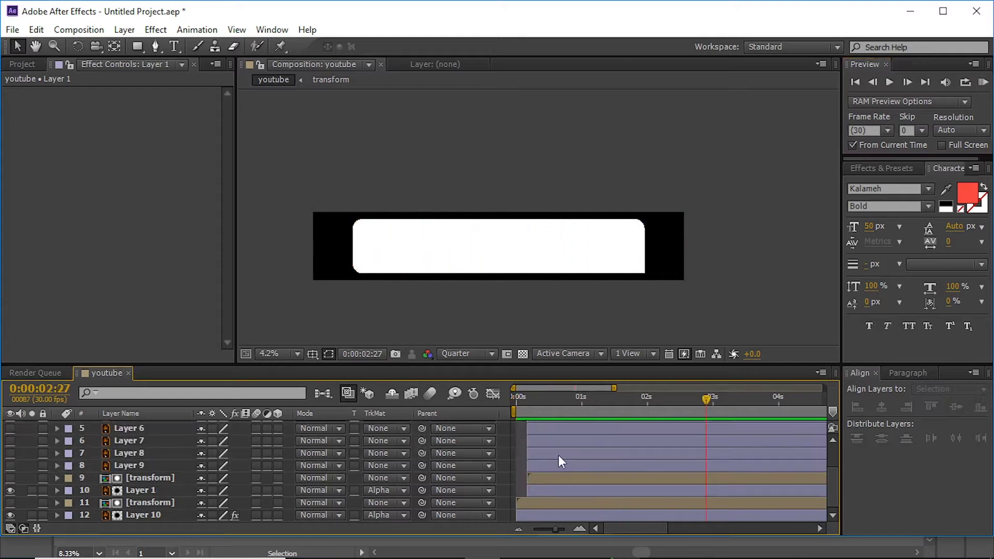
left_click(103, 468)
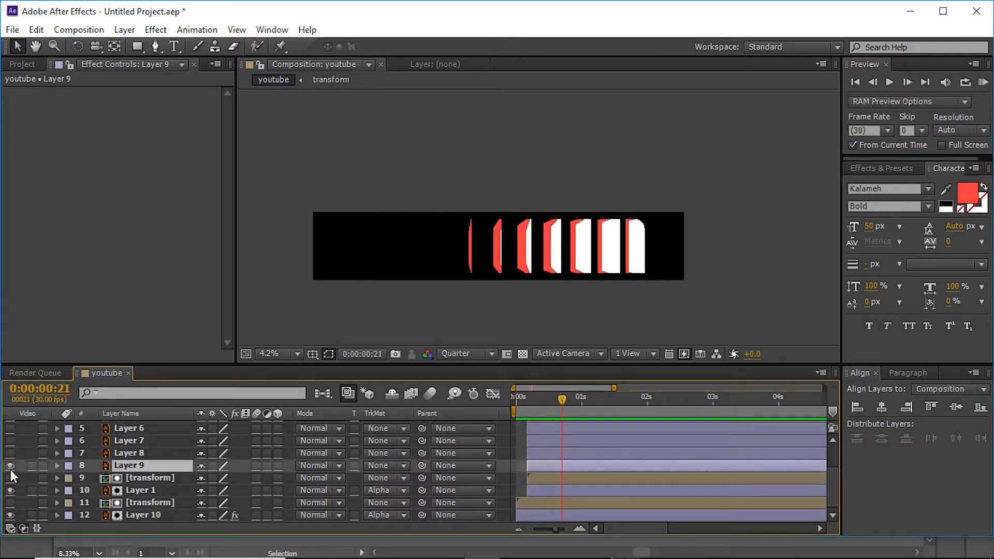
left_click_drag(562, 399, 632, 404)
scroll(678, 270, "up", 2)
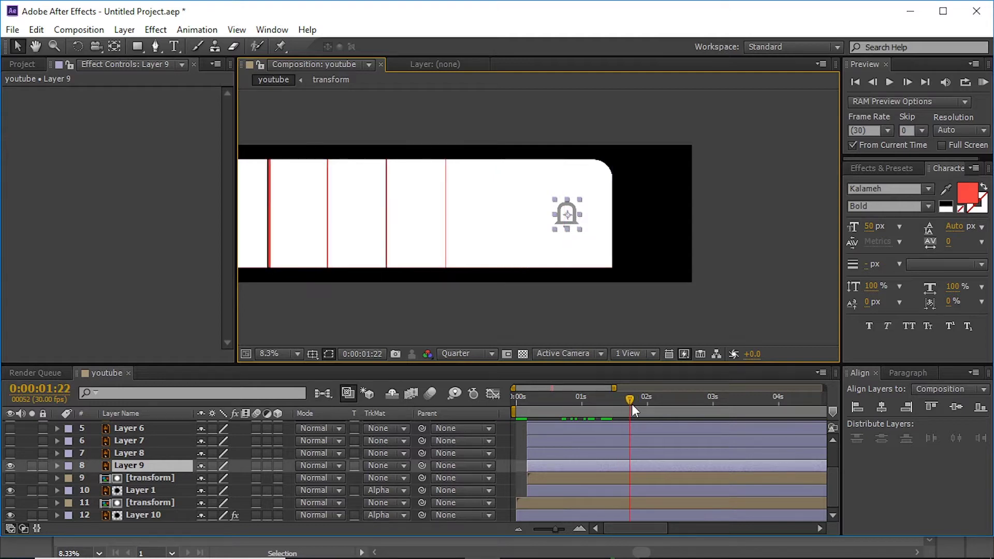
Reveal Layer 9's Position keyframes, scrub the bell's slide-in and check its speed curve
key("p")
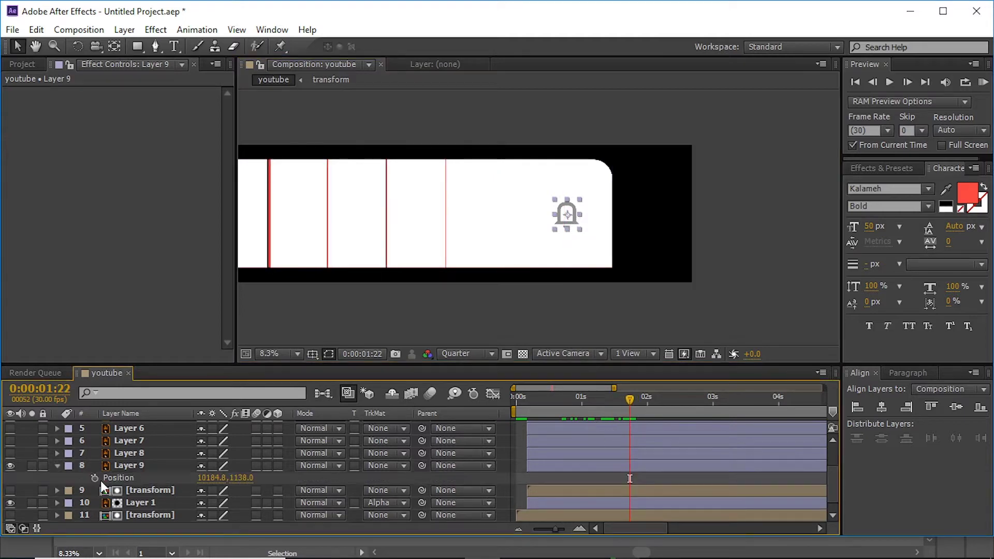
left_click_drag(622, 407, 552, 395)
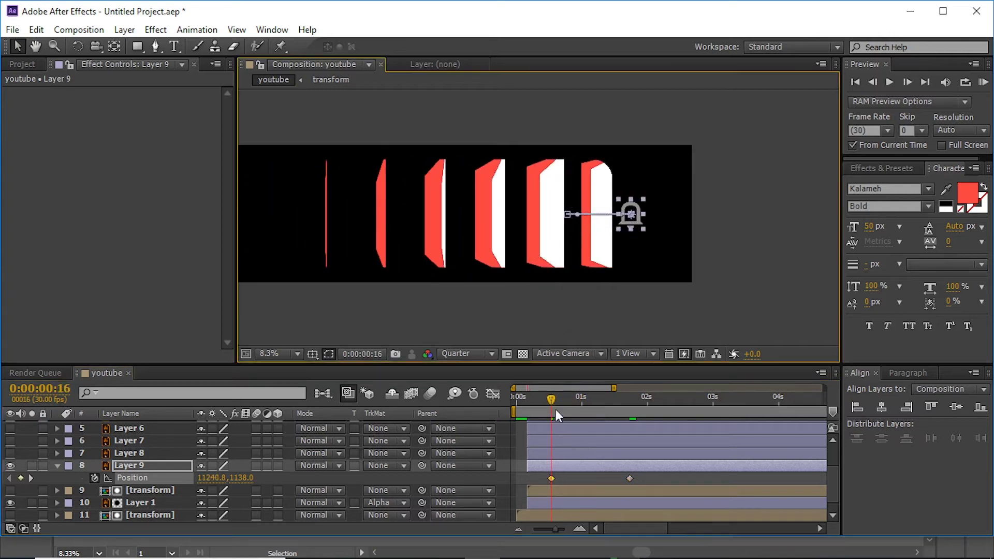
left_click_drag(555, 407, 632, 401)
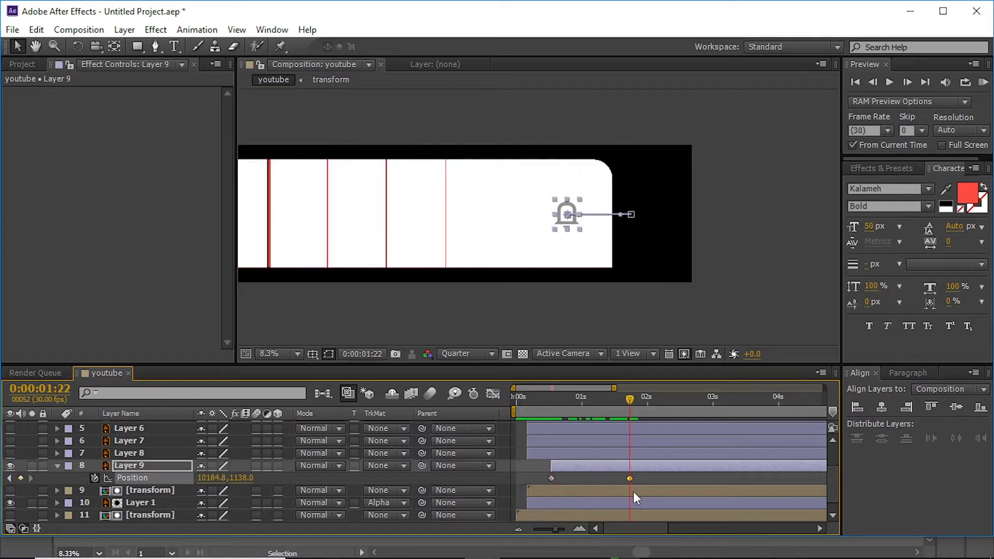
left_click(494, 394)
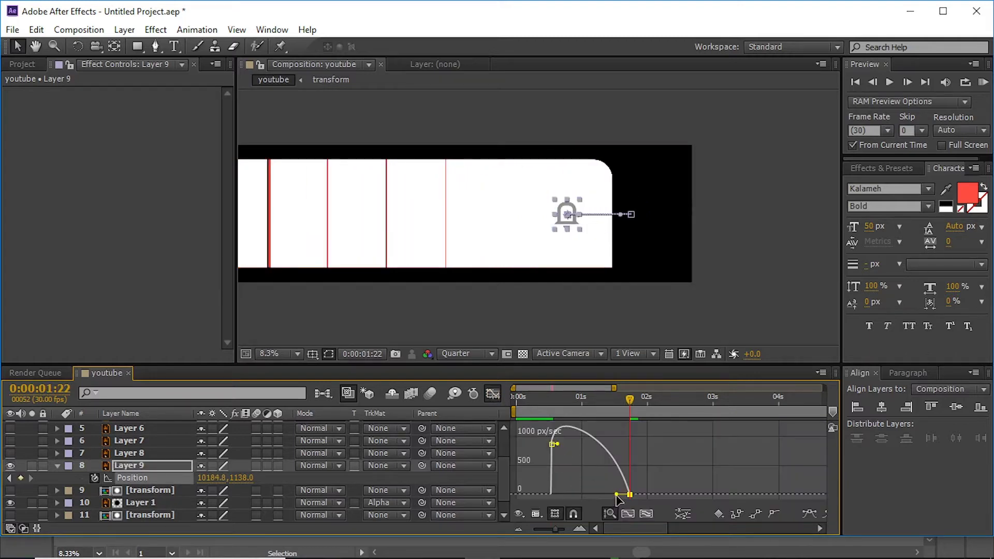
left_click(499, 396)
left_click_drag(543, 399, 616, 409)
left_click(11, 452)
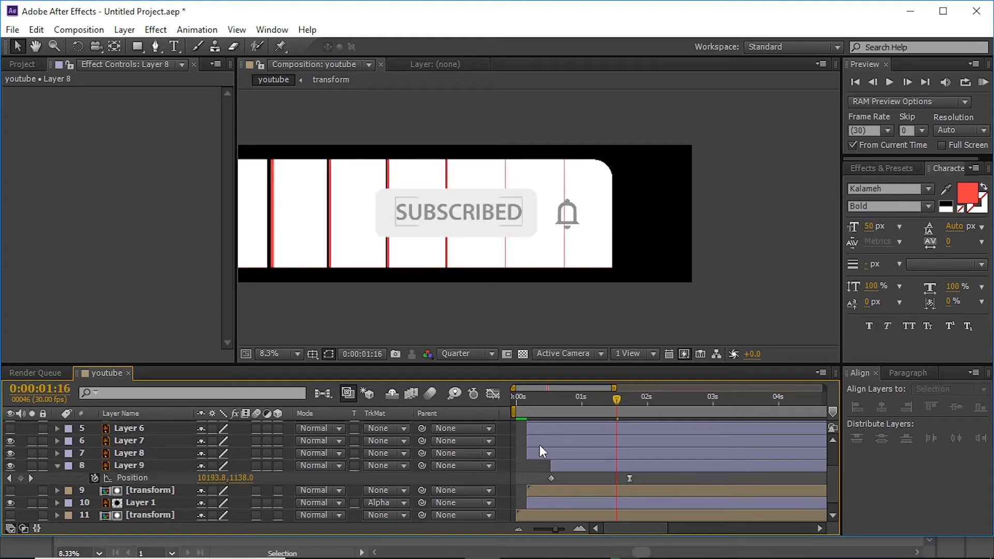
Keyframe Layers 7 and 8's Position at 0:00:00:05 with the SUBSCRIBED button offscreen right
mouse_move(539, 445)
left_mouse_down()
mouse_move(561, 466)
mouse_move(551, 458)
mouse_move(573, 454)
left_mouse_up()
left_click(527, 398)
key("p")
key("alt+shift+p")
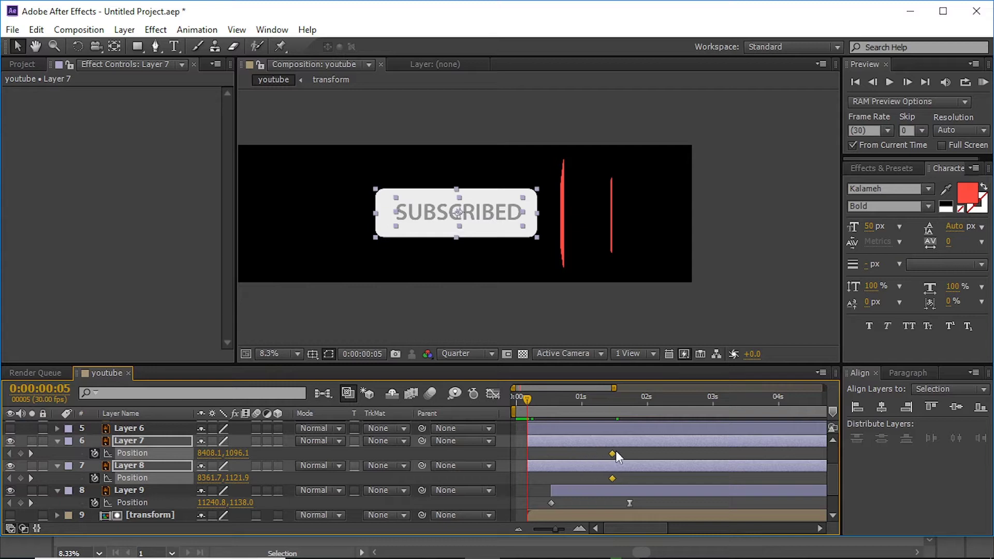
left_click_drag(456, 213, 729, 212)
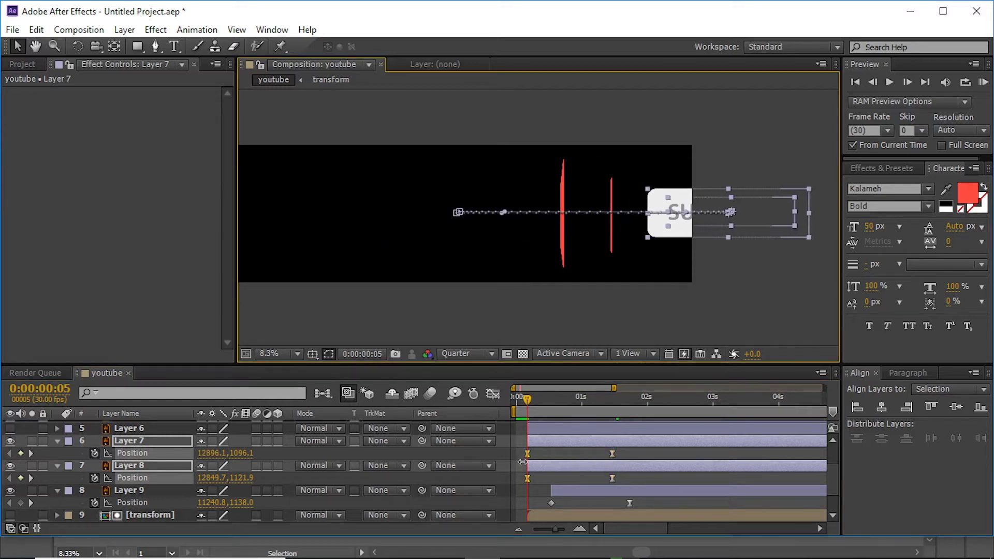
Ease the button's second Position keyframe so it settles smoothly into place
left_click(493, 394)
left_click(613, 494)
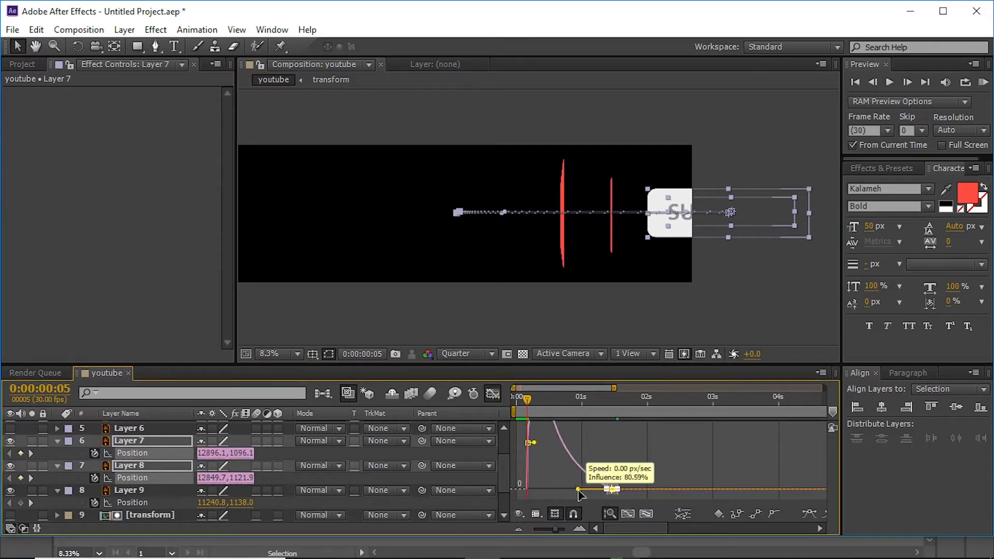
key("shift+F3")
left_click(564, 398)
Check the button sliding in around 0:00:00:22 and shift the bell layer later
left_click(546, 441)
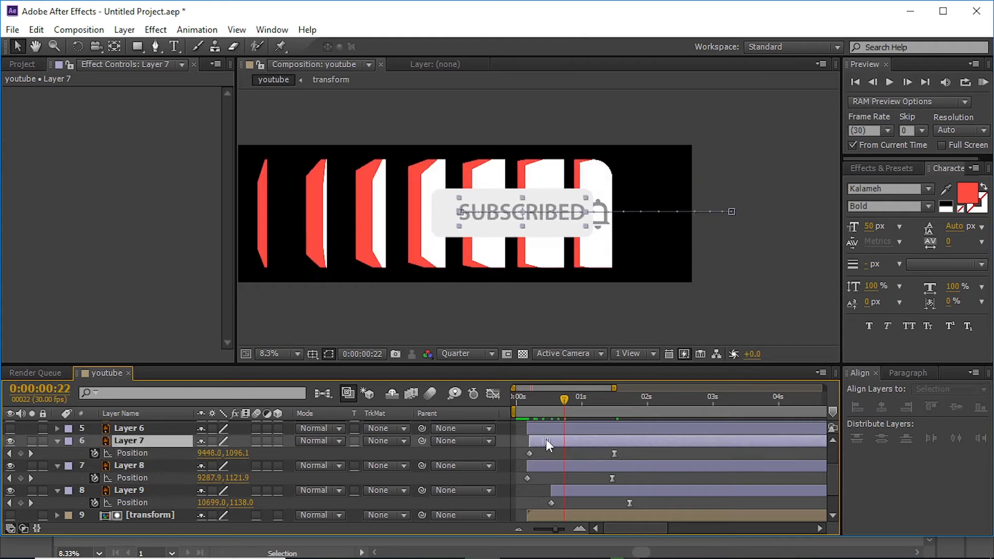
left_click_drag(532, 401, 568, 405)
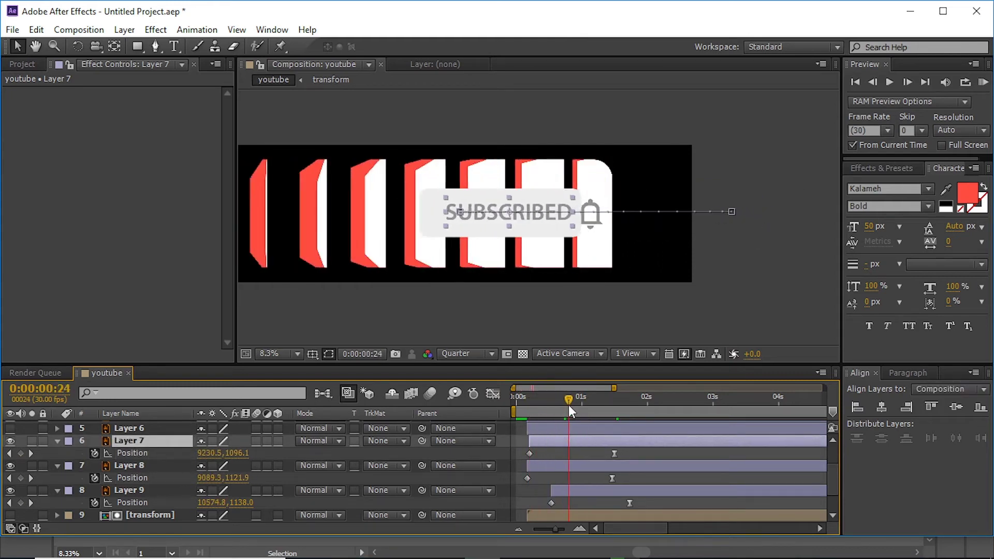
left_click_drag(558, 491, 579, 495)
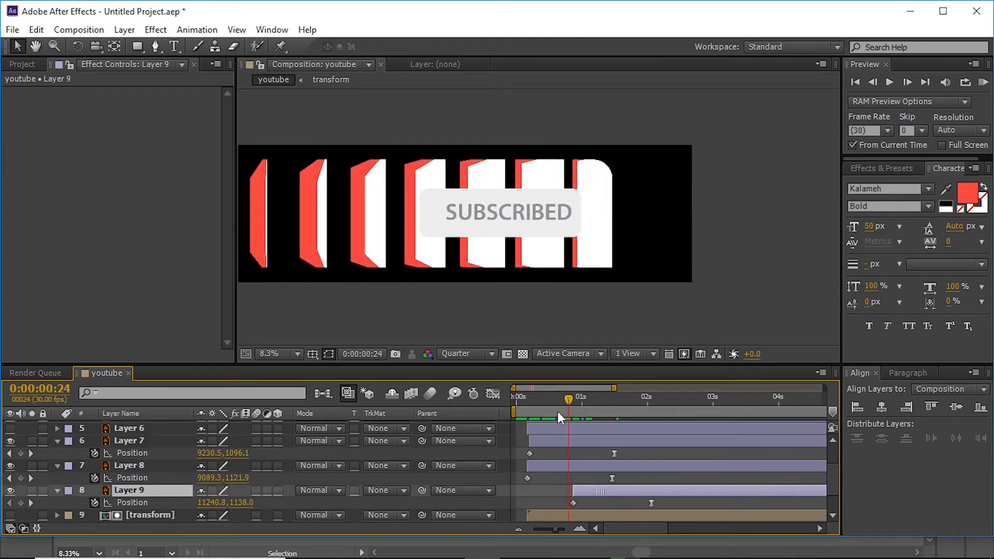
Shift Layers 7, 8 and 9 later in time so the button and bell start later
mouse_move(557, 412)
left_mouse_down()
mouse_move(573, 418)
mouse_move(549, 414)
left_mouse_up()
left_click_drag(536, 484, 561, 445)
left_click(619, 491, "shift")
left_click_drag(619, 491, 649, 492)
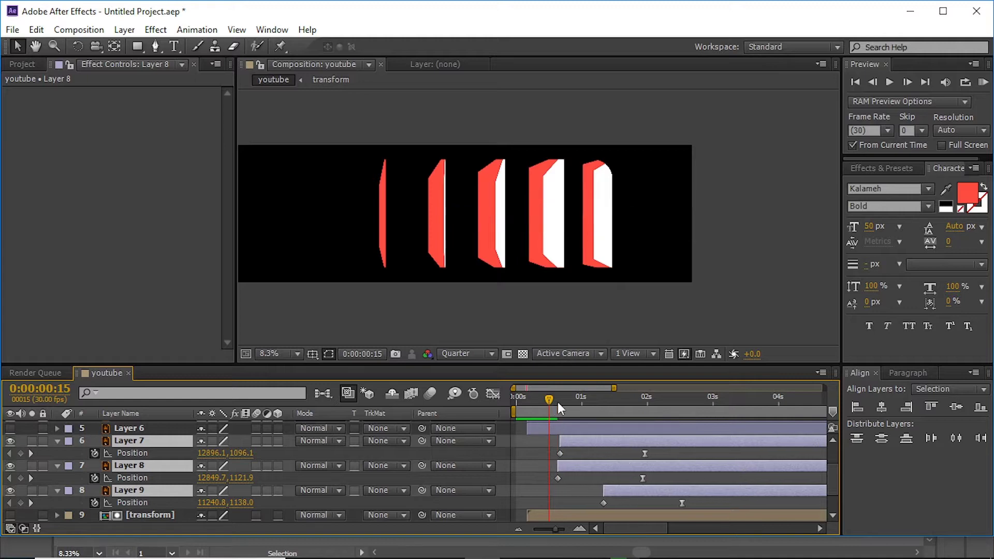
mouse_move(558, 409)
left_mouse_down()
mouse_move(613, 440)
mouse_move(619, 410)
mouse_move(602, 411)
mouse_move(633, 440)
mouse_move(681, 412)
left_mouse_up()
left_click(625, 410)
Move the bell's Layer 9 above the button layers and review at 0:00:02:28
left_click_drag(663, 489, 656, 489)
key("ctrl+bracketright")
key("ctrl+bracketright")
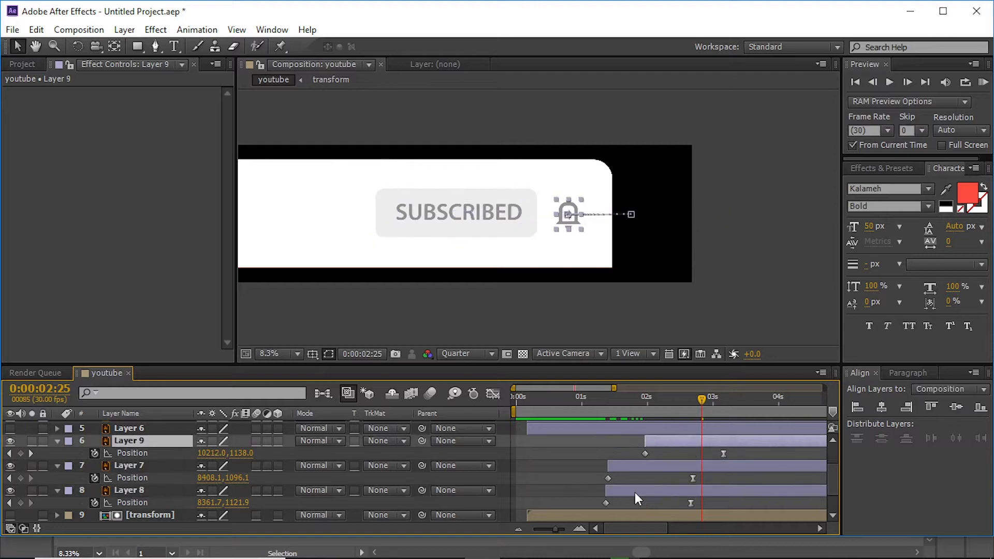
left_click(623, 468)
left_click_drag(602, 410, 710, 411)
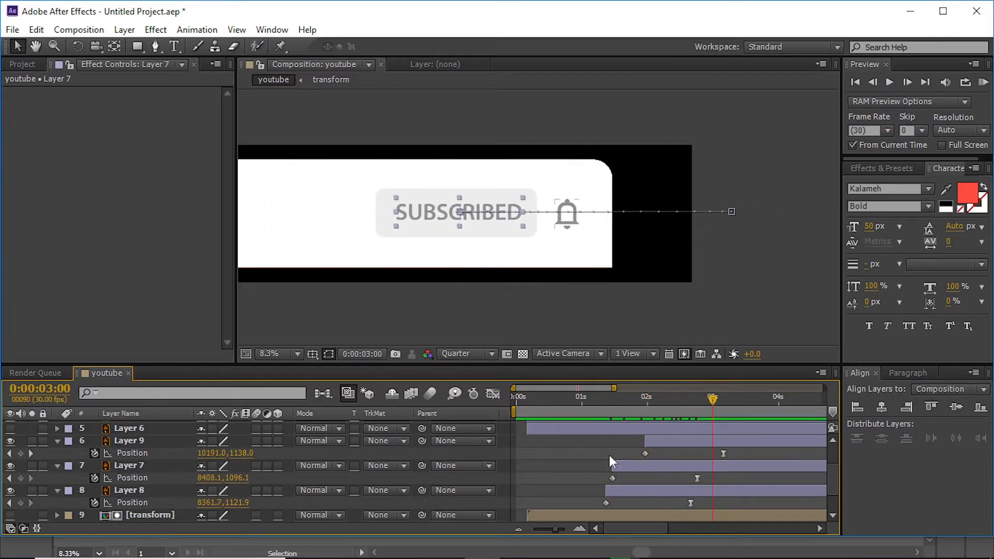
Duplicate Layer 8 at 0:00:02:19, creating Layer 11 above it
left_click(662, 441)
left_click(685, 409)
left_click(616, 489)
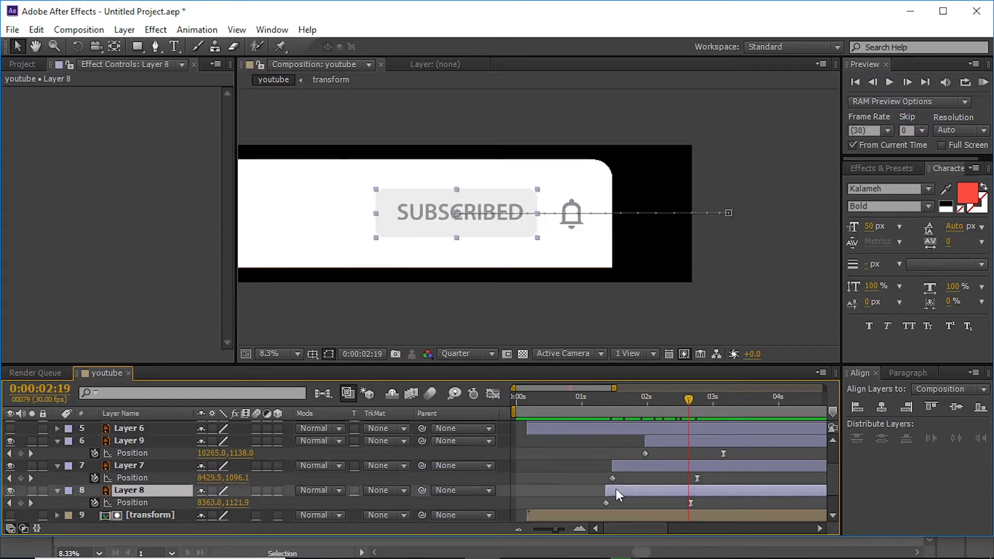
key("ctrl+d")
left_click(616, 502)
Apply a Fill effect to Layer 8 using the lighter red
left_click(881, 168)
double_click(886, 274)
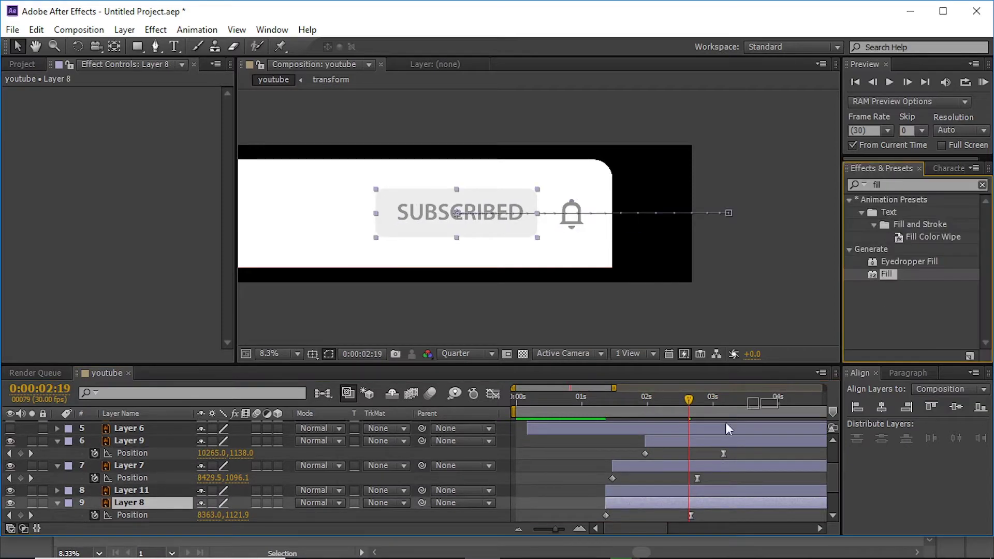
key("ctrl+6")
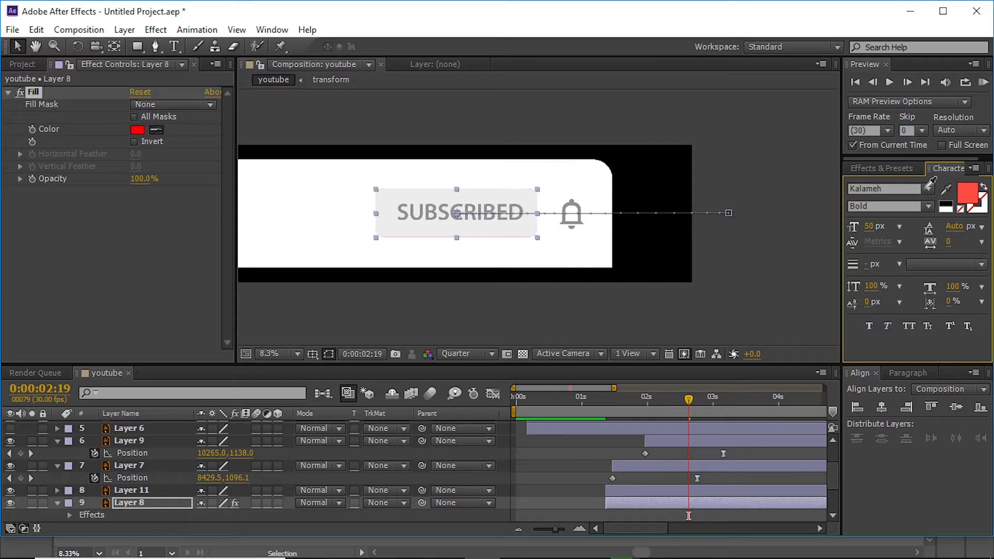
left_click(963, 189)
Start Layer 8 earlier and move to Layer 9's keyframe at 0:00:03:05
left_click_drag(610, 502, 595, 502)
left_click_drag(598, 409, 614, 411)
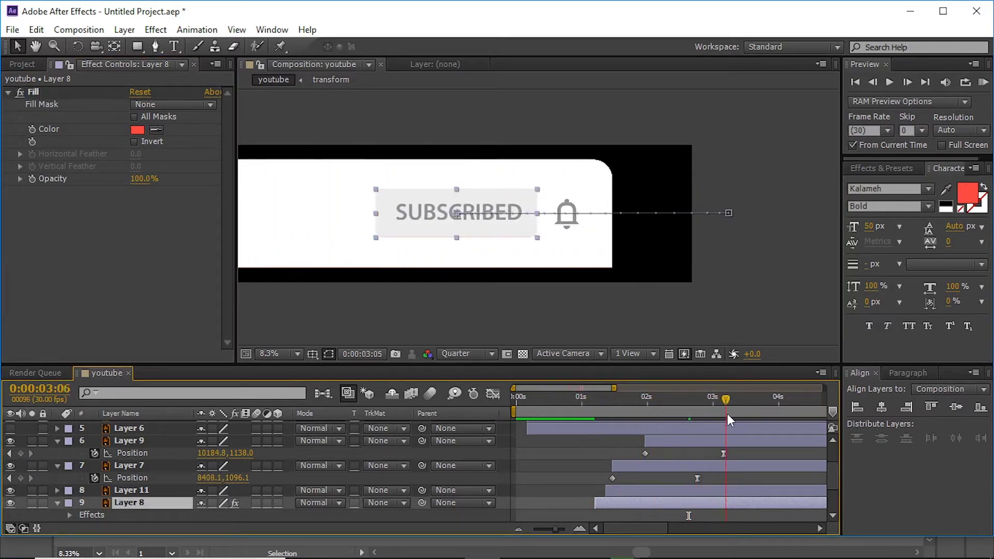
left_click_drag(614, 411, 689, 416)
key("k")
Pre-compose Layers 9, 7, 11 and 8 into a 'subscribe button' precomp
left_click_drag(664, 446, 685, 498)
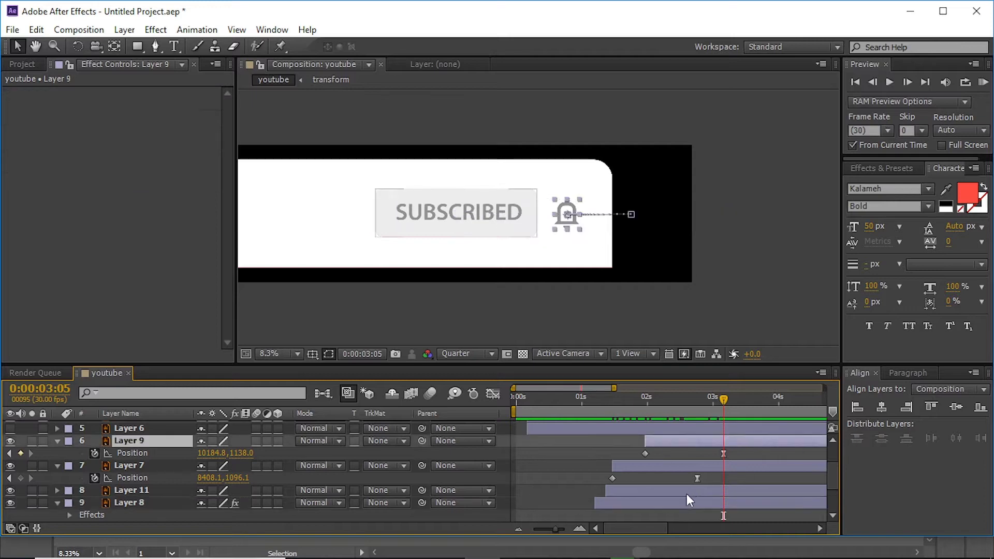
right_click(684, 498)
left_click(727, 405)
type("subscribe butto")
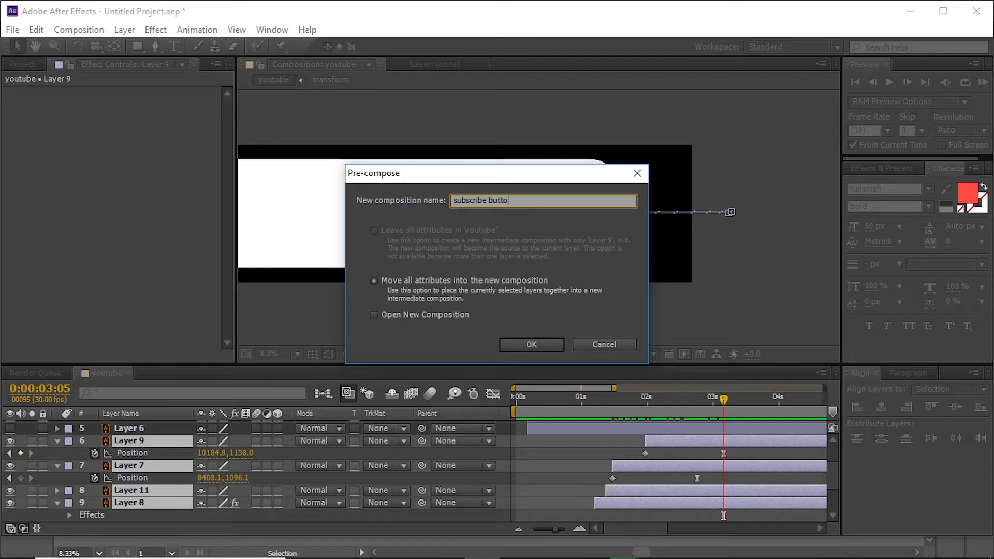
type("n")
key("Return")
Place Layer 11 above the subscribe button precomp and set it as its Alpha Matte
left_click(536, 492)
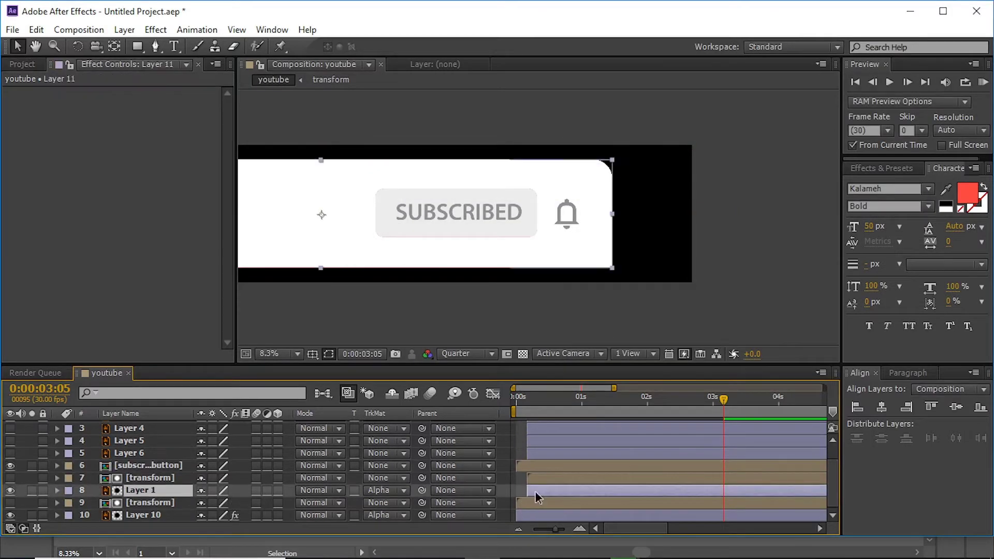
scroll(536, 492, "down", 1)
key("ctrl+bracketright")
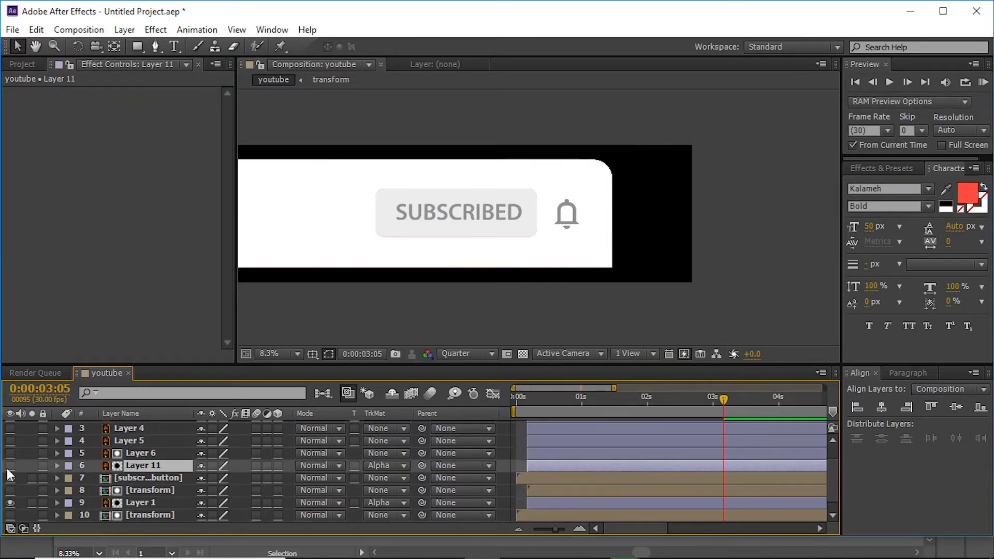
left_click(393, 468)
left_click(596, 468)
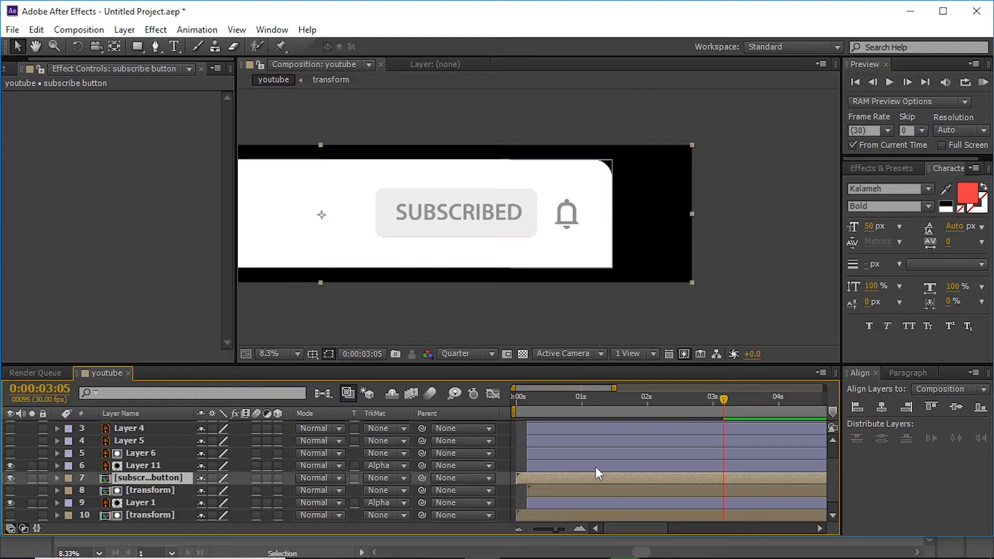
left_click(396, 464)
left_click(537, 414)
left_click(349, 478)
left_click(375, 477)
left_click(434, 414)
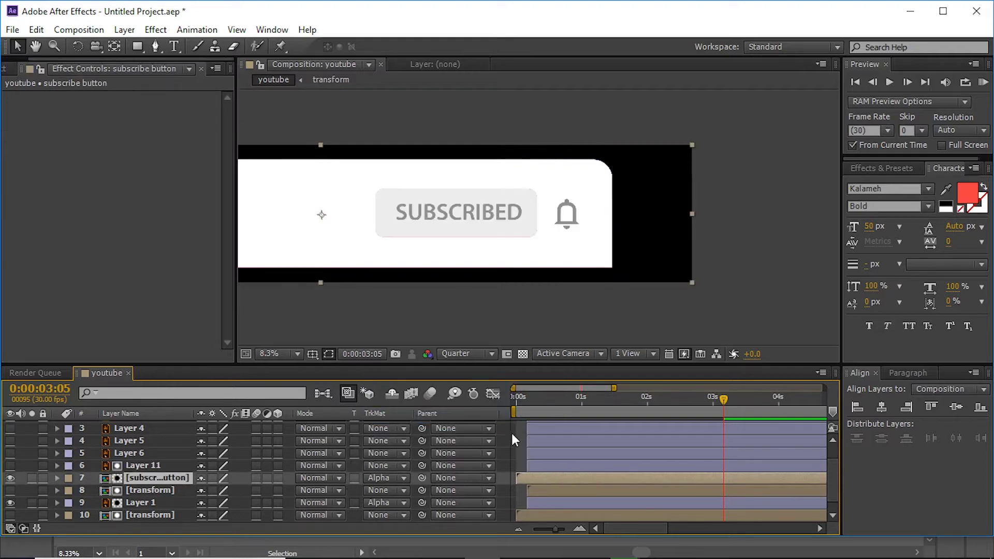
Scrub and preview the matted banner, then open the transform precomp
left_click(537, 401)
left_click_drag(542, 401, 646, 402)
scroll(529, 223, "down", 1)
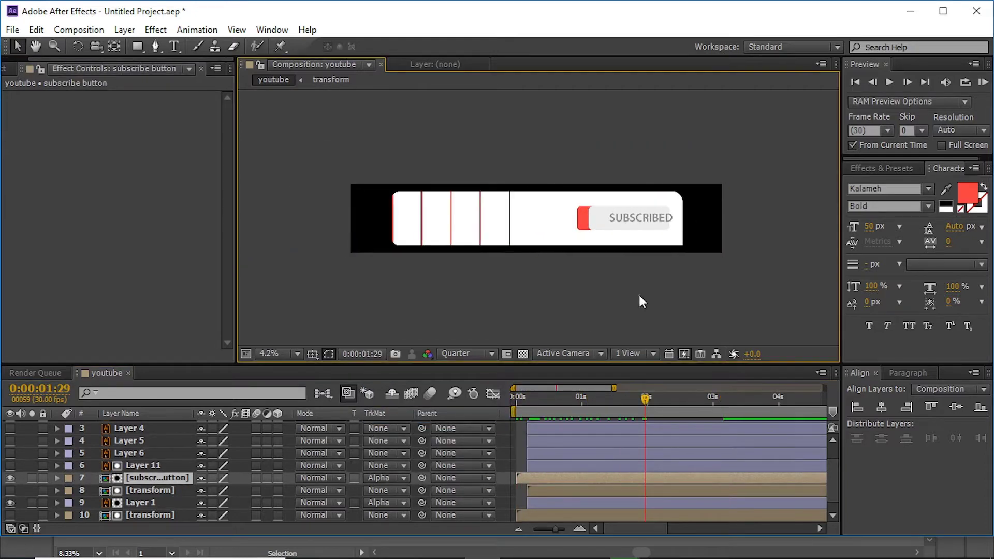
left_click(982, 82)
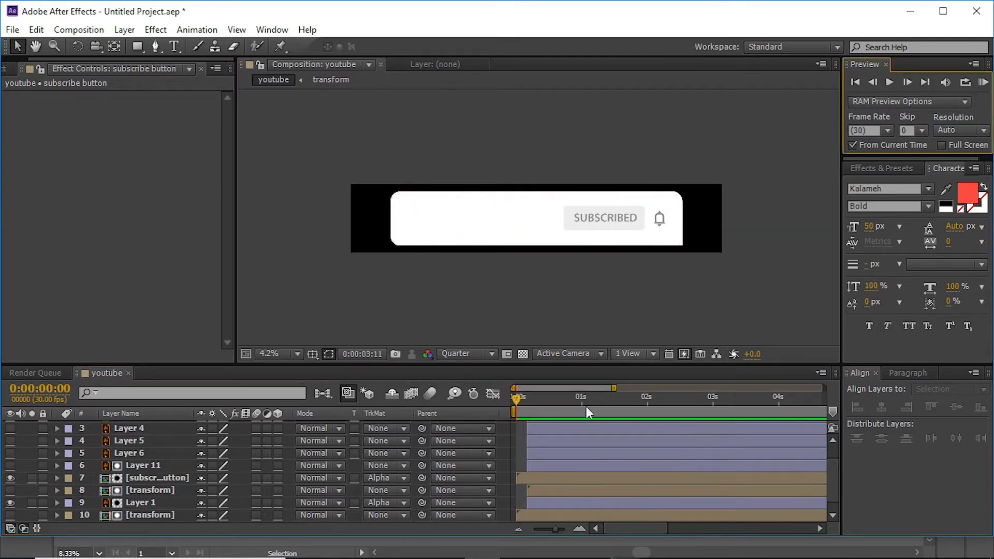
left_click(557, 485)
double_click(548, 486)
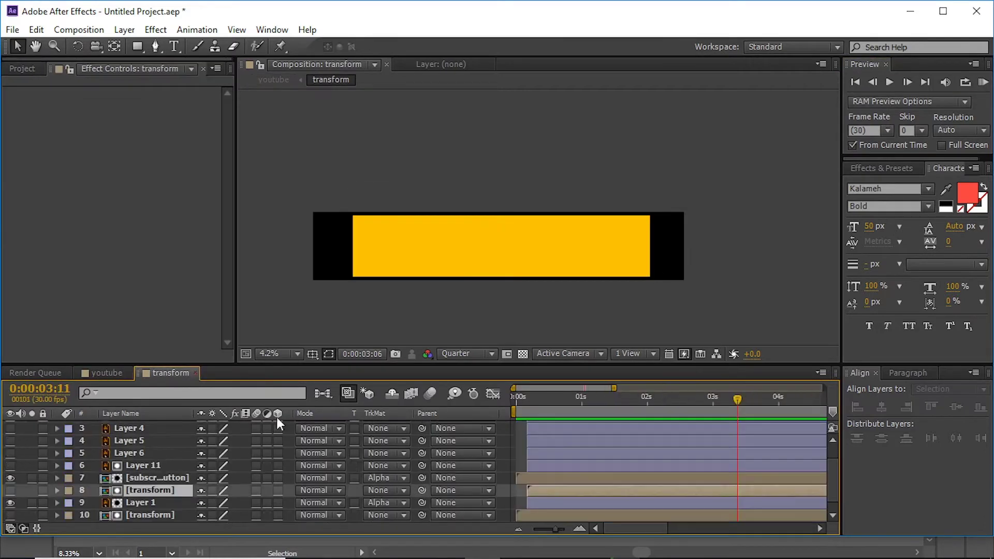
Slide the bell's Layer 9 later, preview the youtube comp, and return to 0:00:02:05
double_click(548, 478)
left_click_drag(647, 414, 673, 409)
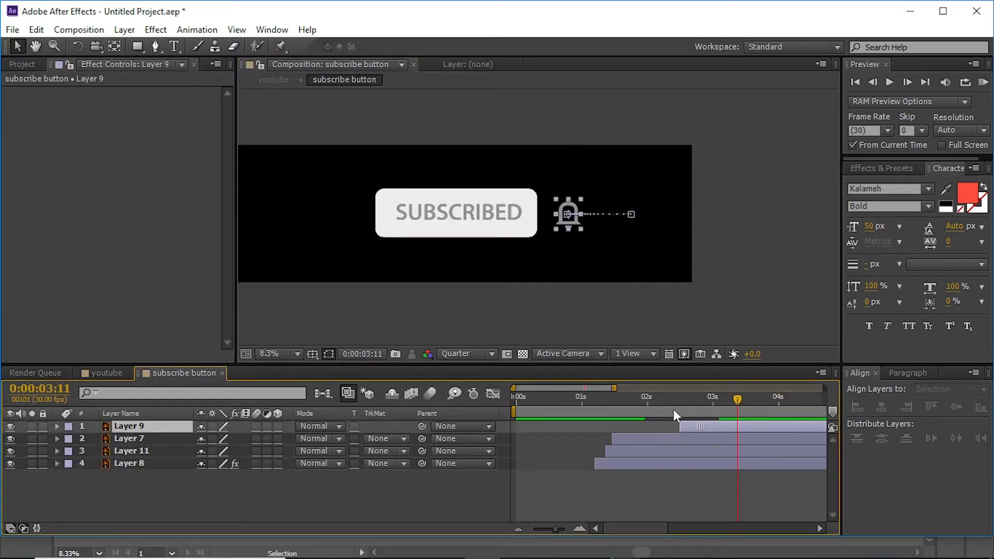
left_click(101, 372)
key("Home")
left_click(984, 83)
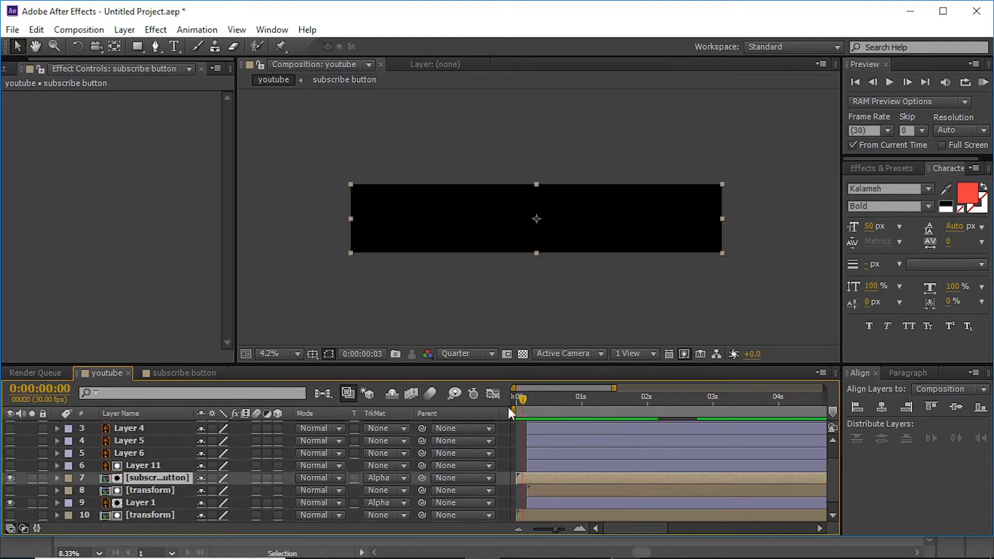
left_click(982, 83)
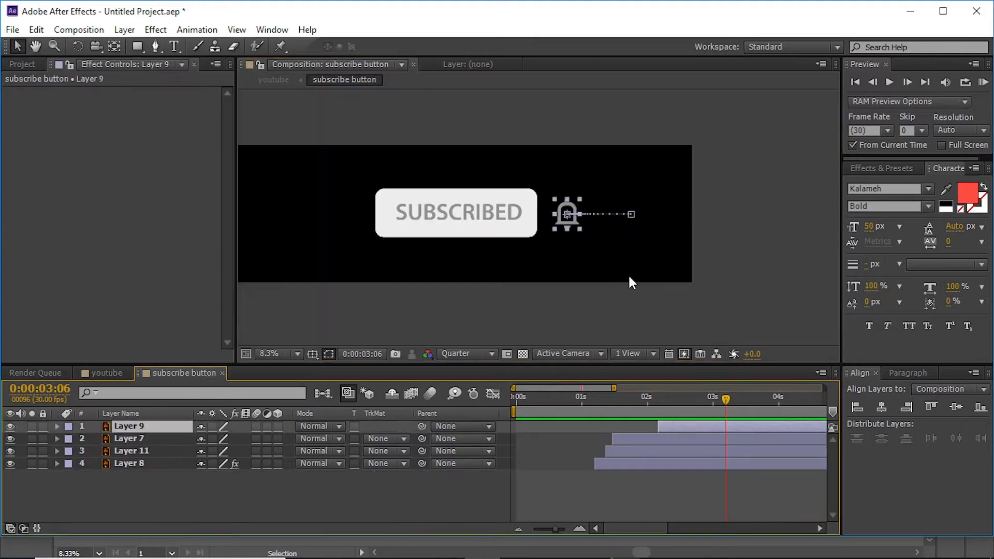
key("v")
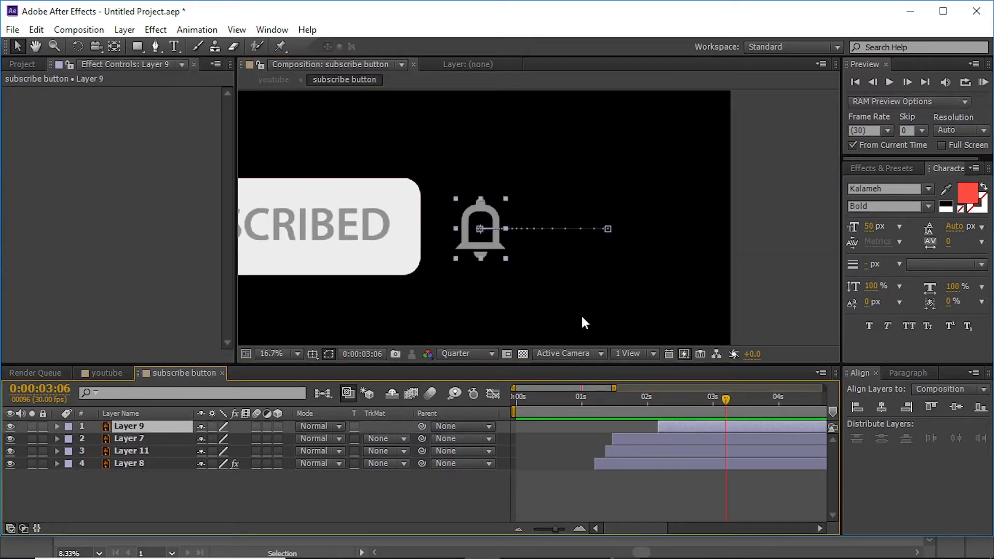
left_click(658, 399)
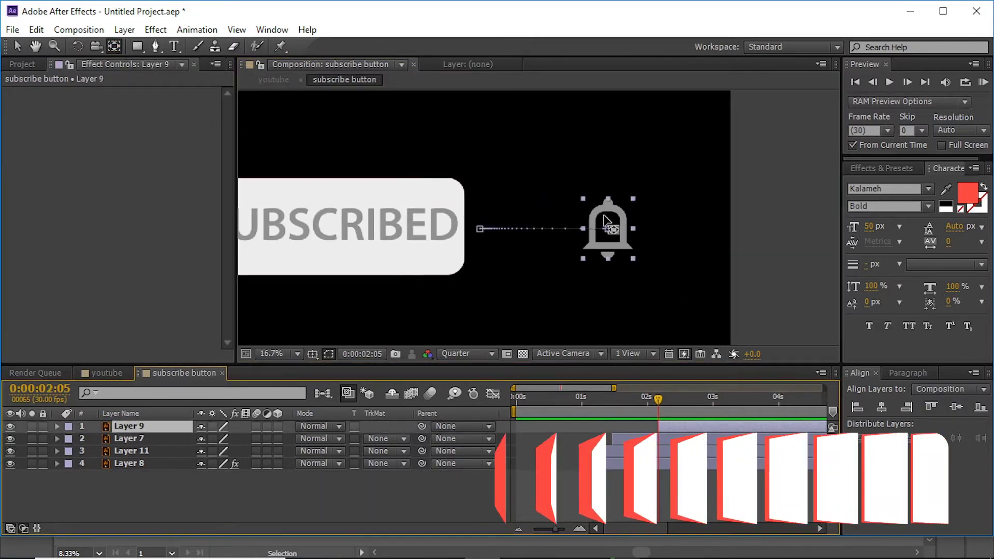
Expose the bell's Position and Transform properties, undoing stray moves and anchor changes
left_click_drag(607, 222, 608, 203)
key("p")
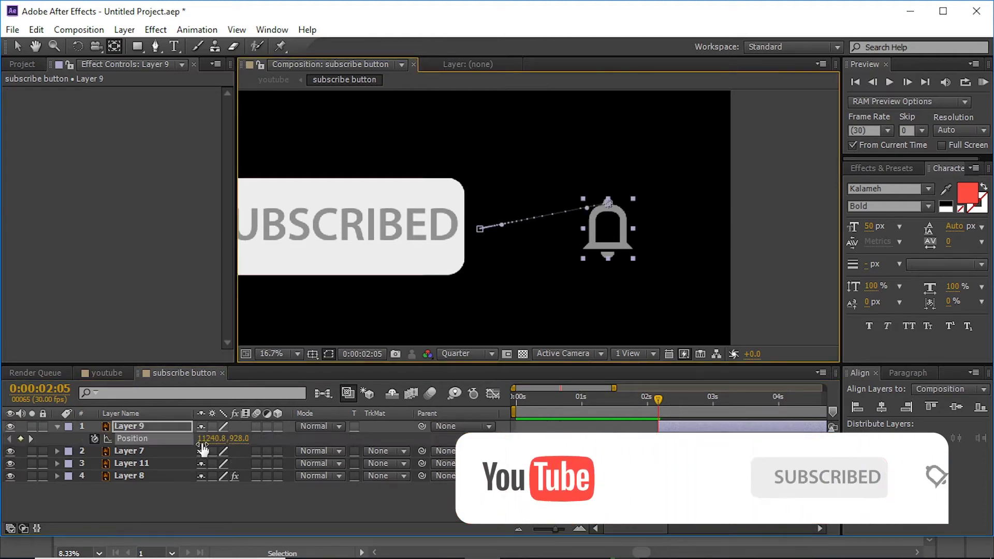
key("ctrl+z")
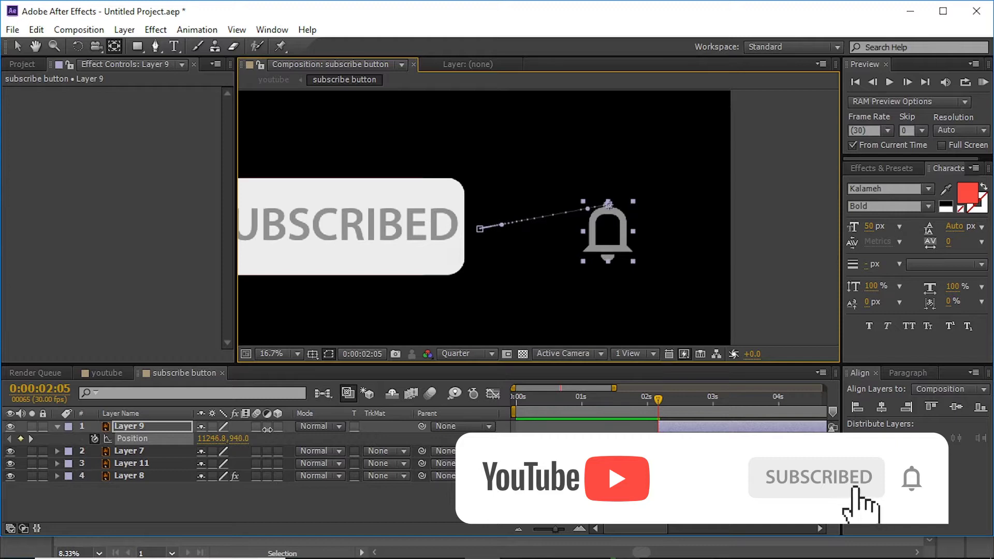
left_click(57, 427)
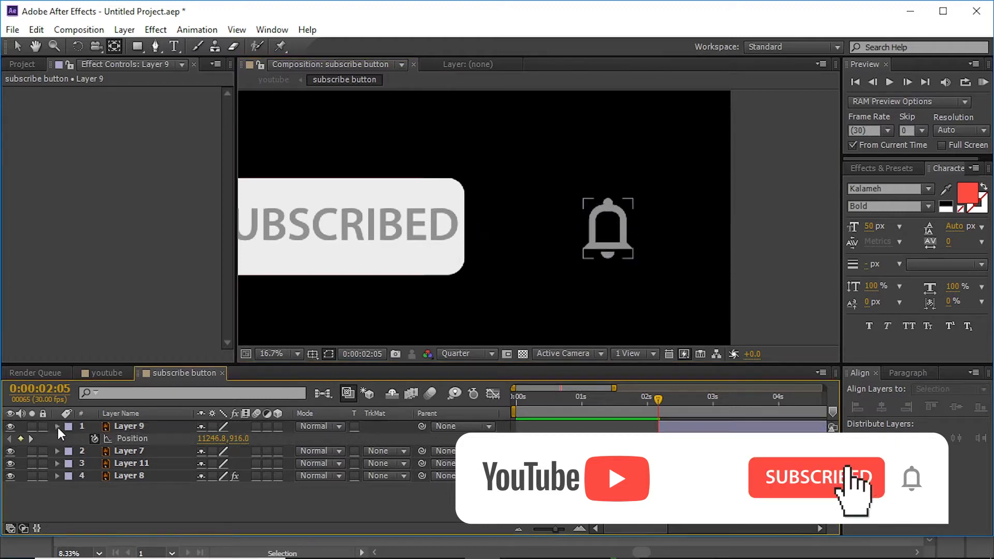
left_click(58, 427)
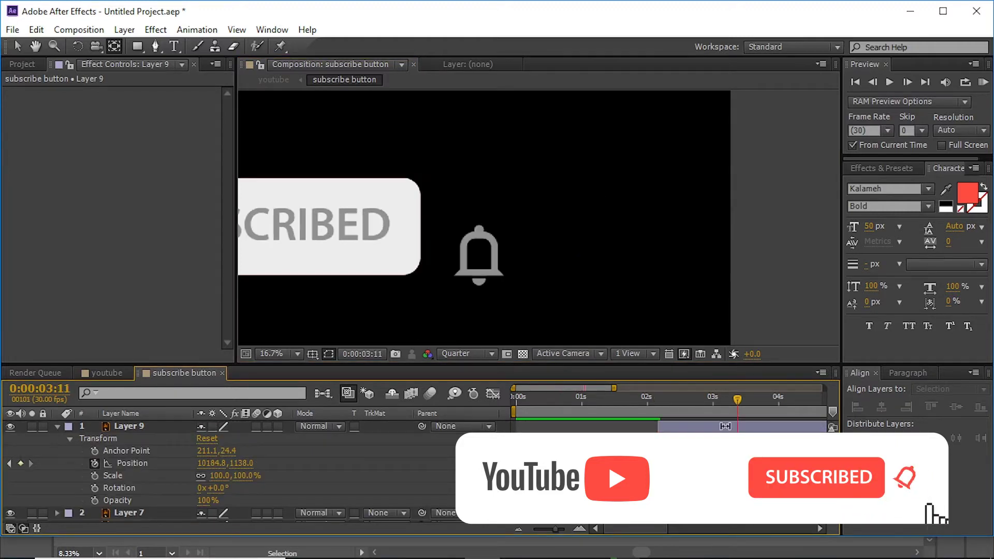
left_click_drag(617, 396, 737, 398)
left_click_drag(611, 213, 484, 234)
left_click(484, 234)
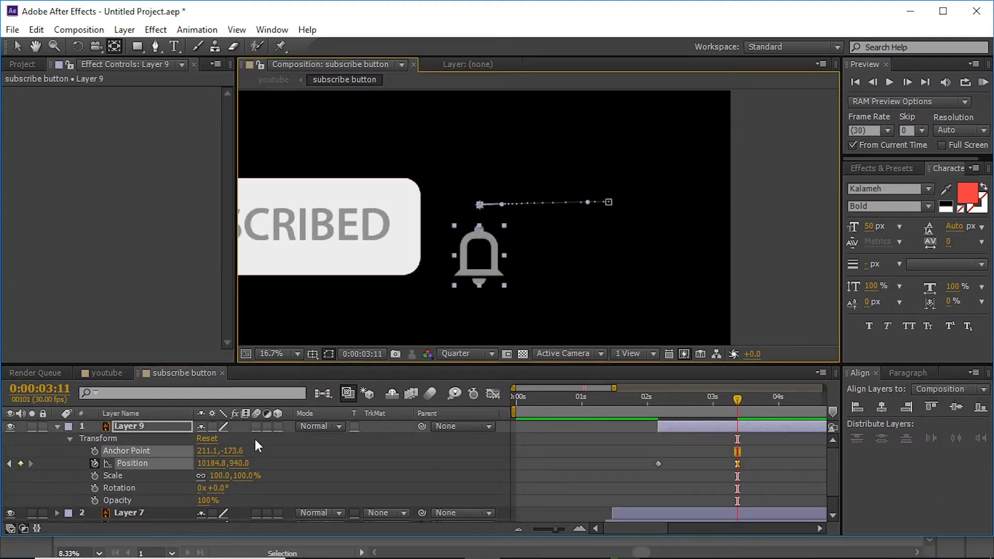
left_click(174, 461)
key("ctrl+alt+Home")
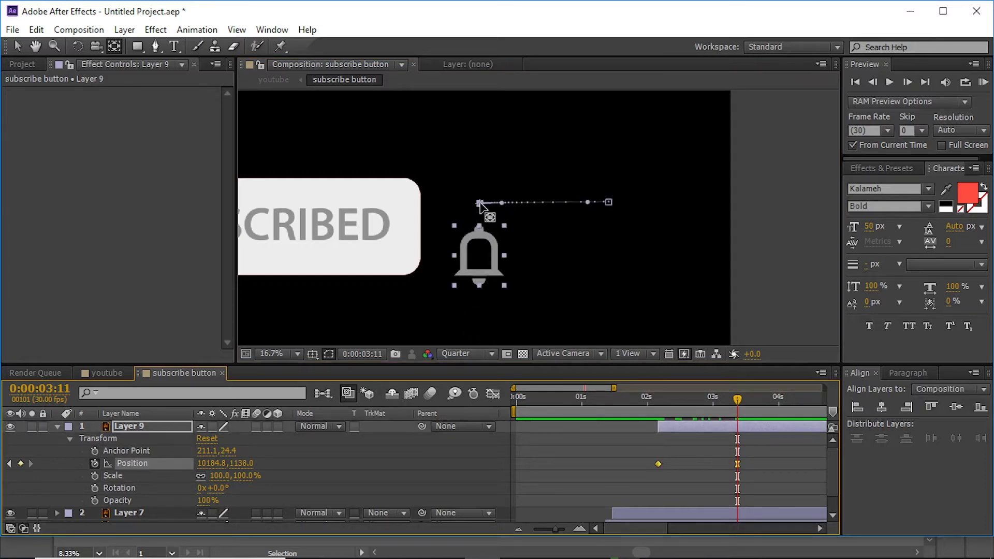
Restart the bell's Position keyframes at 0:00:02:05 with its anchor point at its top
left_click(658, 400)
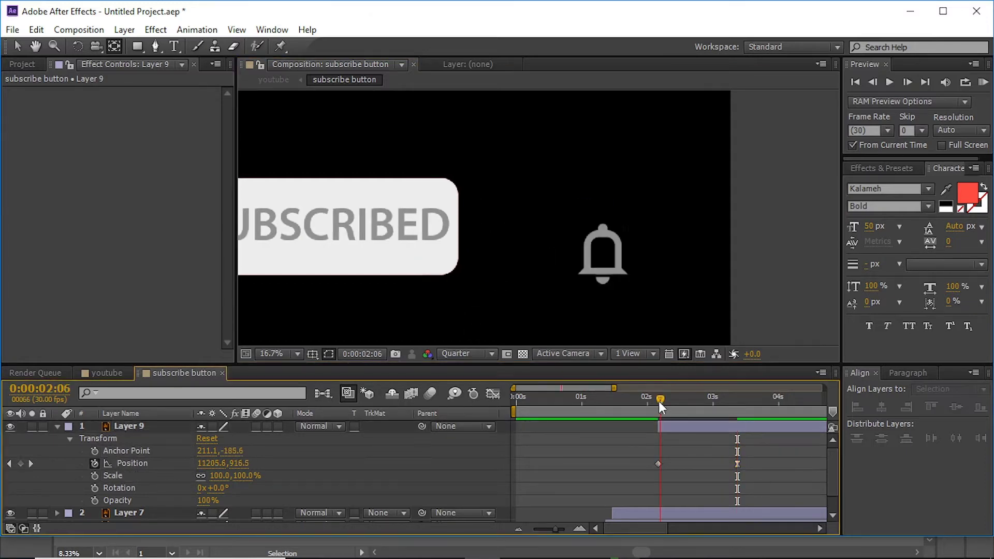
left_click(95, 463)
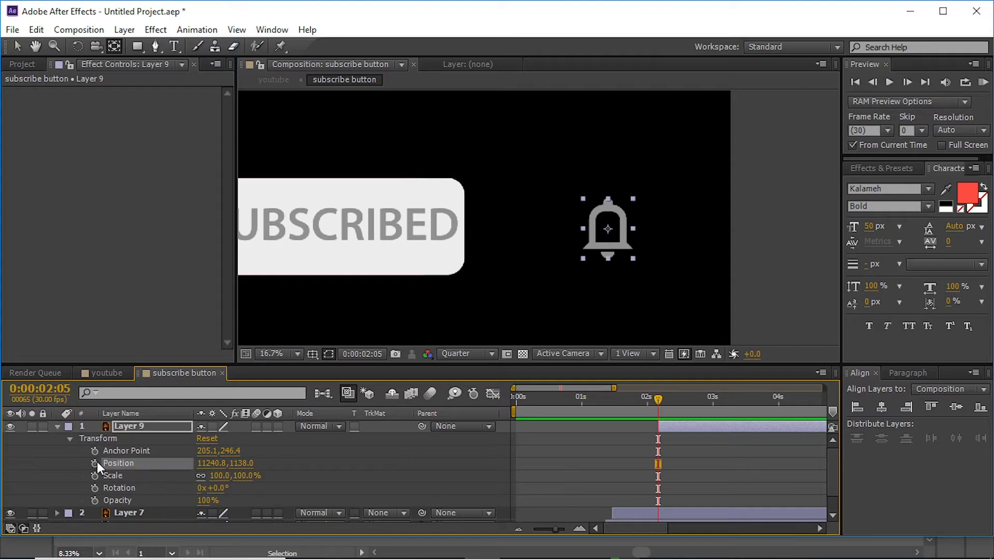
left_click(95, 463)
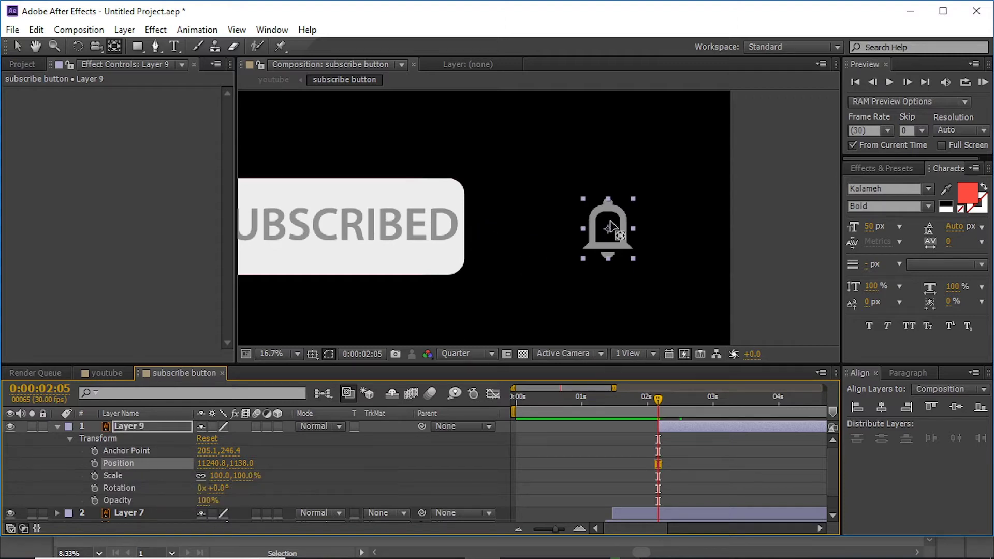
left_click(610, 226)
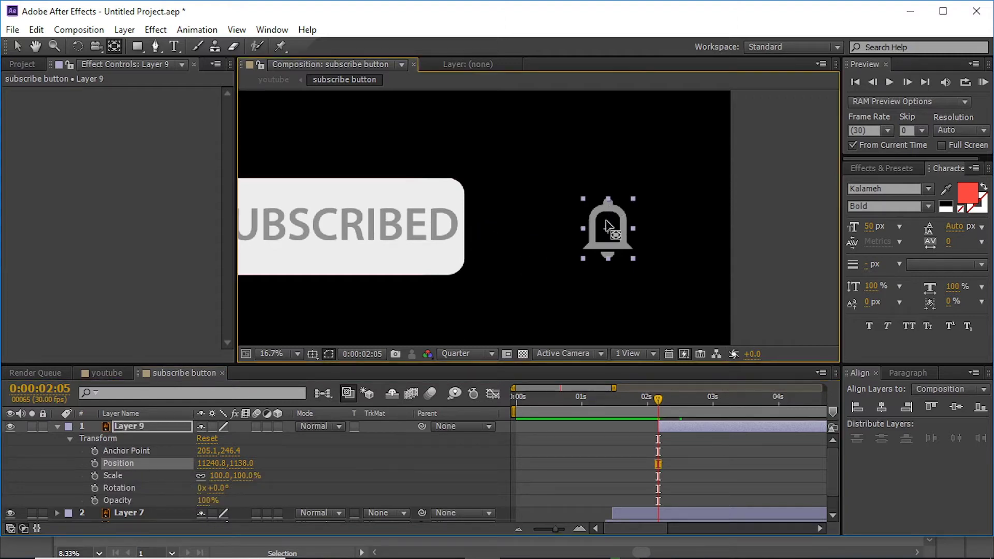
left_click(74, 464)
mouse_move(722, 402)
left_mouse_down()
mouse_move(738, 403)
mouse_move(653, 414)
mouse_move(673, 399)
mouse_move(733, 399)
left_mouse_up()
At 0:00:03:09 slide the bell left and Easy Ease that keyframe with higher influence
left_click(487, 263)
scroll(682, 490, "down", 2)
left_click(683, 491)
key("p")
left_click_drag(699, 228, 575, 228)
key("F9")
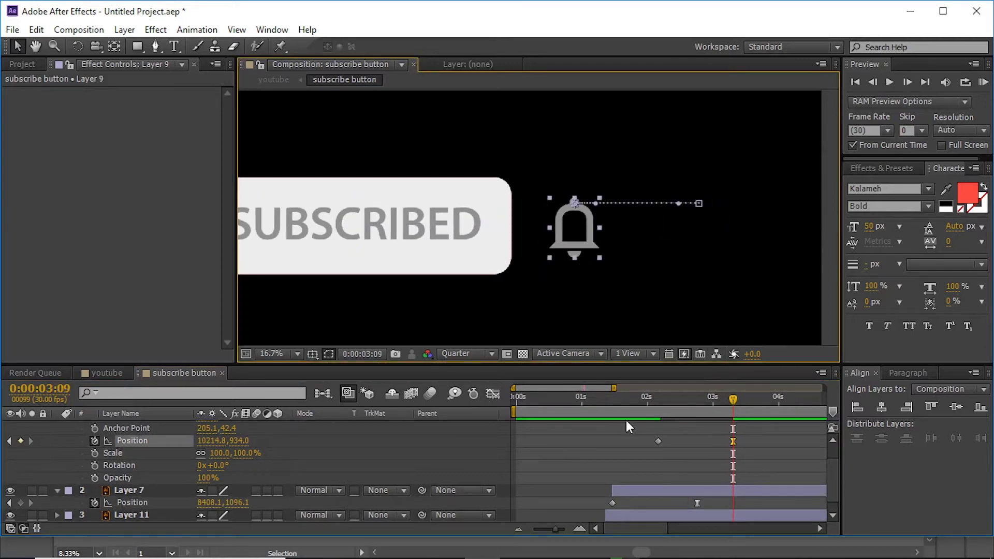
left_click(493, 393)
left_click_drag(722, 495, 713, 497)
left_click(493, 395)
Preview the whole banner in the youtube comp, then return to the subscribe button comp
left_click(604, 404)
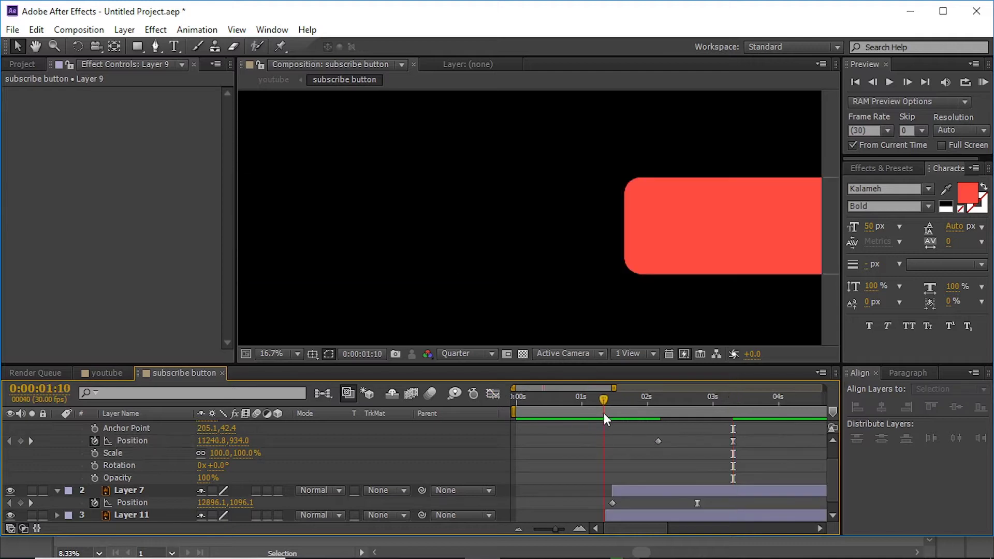
left_click(107, 373)
left_click(982, 82)
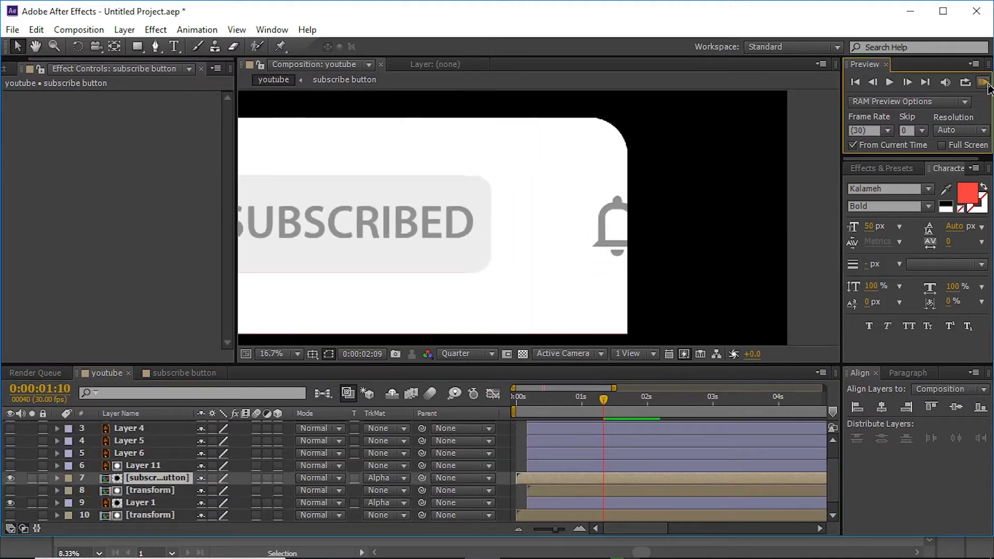
left_click(185, 373)
left_click(657, 400)
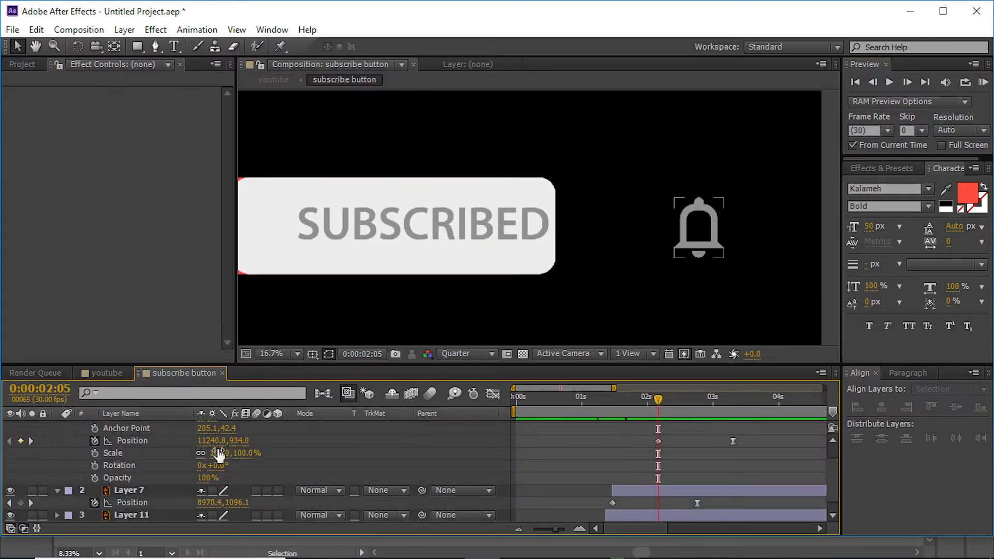
Nudge the bell's Position keyframe earlier and keyframe Rotation at −47°, then +35° at 0:00:03:12
left_click_drag(732, 441, 715, 440)
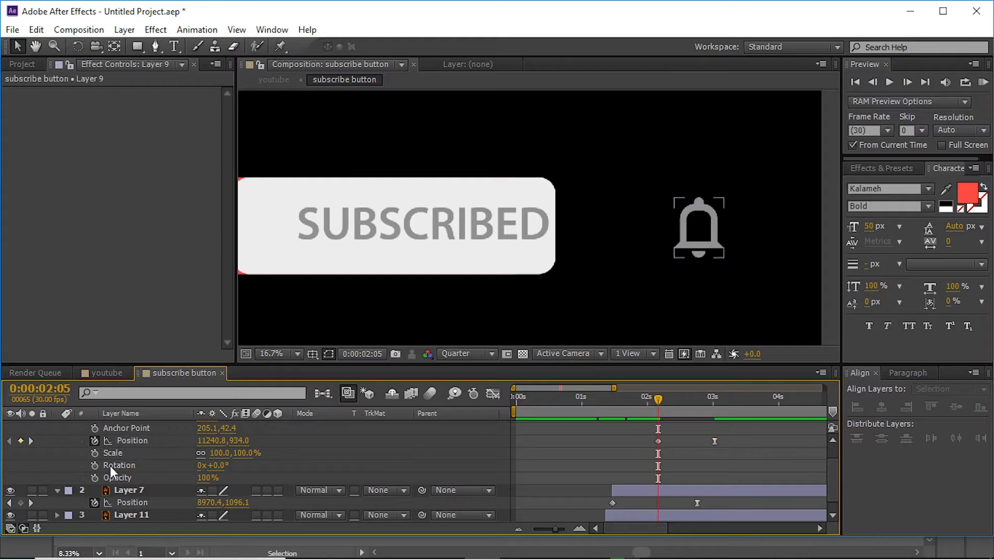
left_click(94, 465)
mouse_move(207, 465)
left_mouse_down()
mouse_move(186, 465)
mouse_move(279, 469)
left_mouse_up()
left_click(714, 399)
key("ctrl+z")
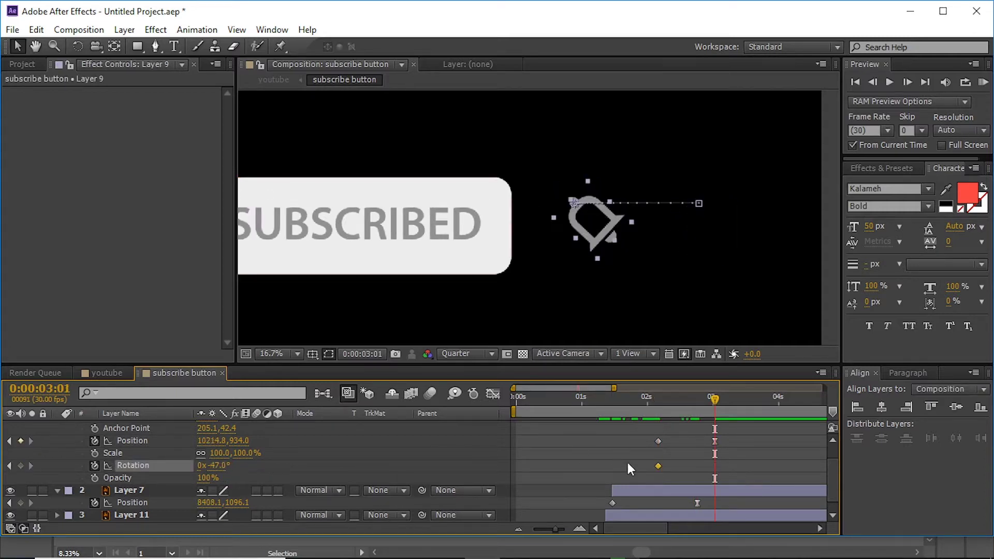
left_click(739, 400)
mouse_move(212, 465)
left_mouse_down()
mouse_move(254, 465)
mouse_move(179, 469)
mouse_move(311, 469)
left_mouse_up()
Add further bell swings: −19° at 3:26, +16° at 4:11, −3° near 4:22
left_click(770, 400)
left_click(800, 399)
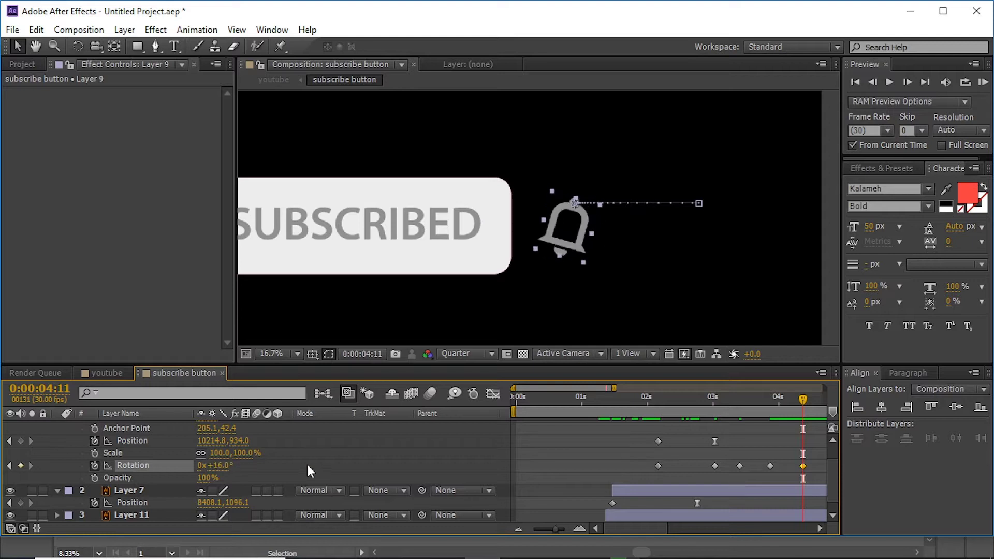
key("h")
left_click_drag(217, 465, 170, 467)
left_click(739, 399)
left_click(984, 82)
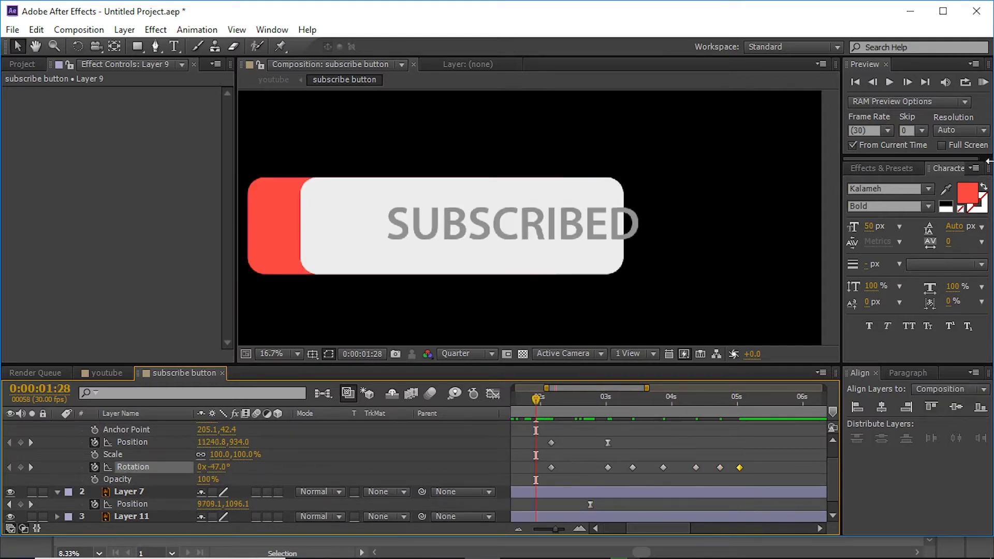
Shift the bell's Rotation keyframes from 3:00 on slightly earlier and view their value curve
left_click_drag(650, 400, 595, 425)
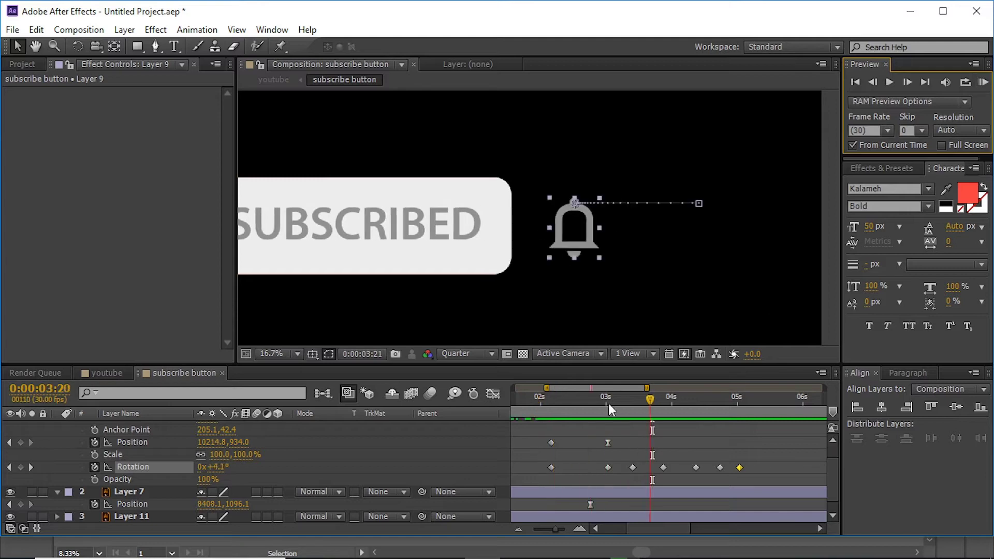
left_click_drag(600, 473, 802, 473)
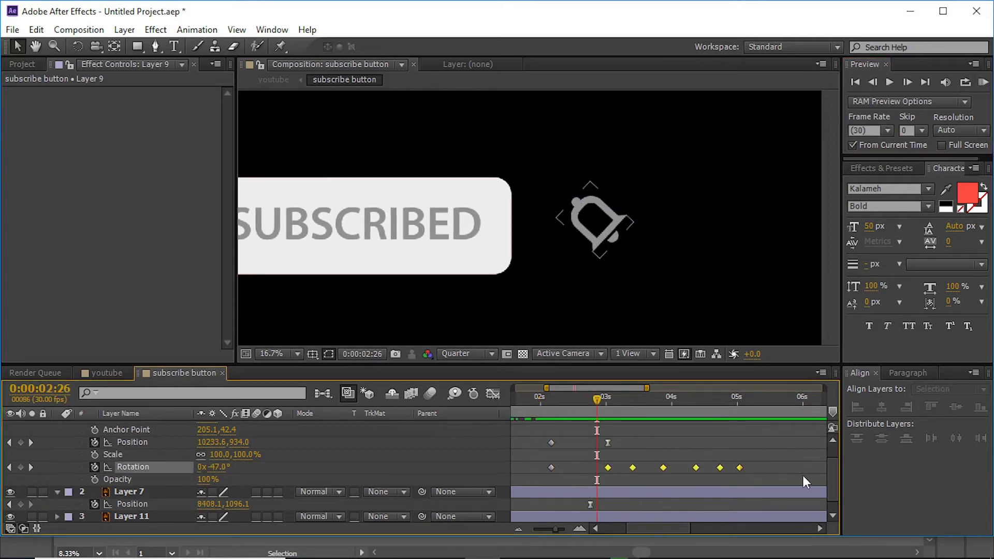
left_click_drag(609, 468, 593, 468)
left_click_drag(608, 402, 616, 399)
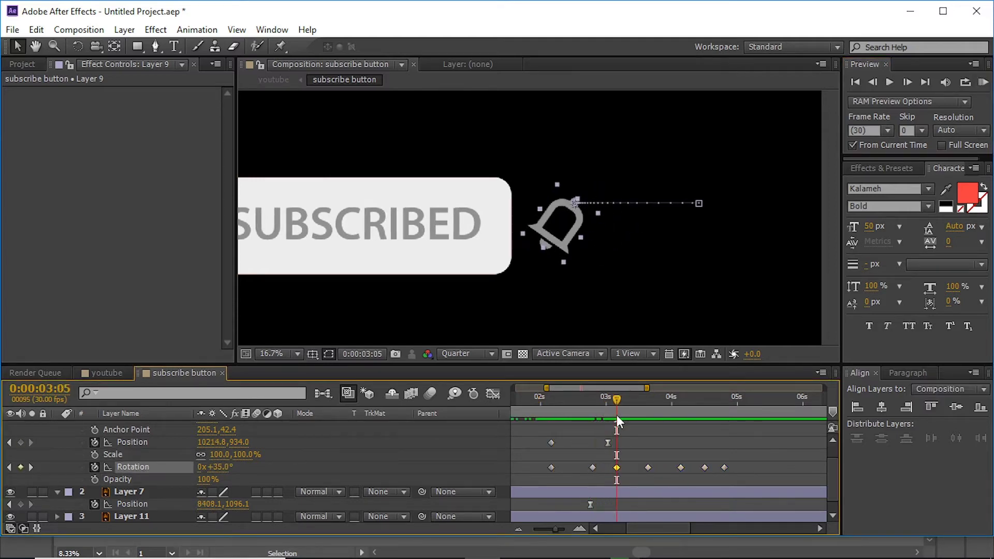
key("shift+F3")
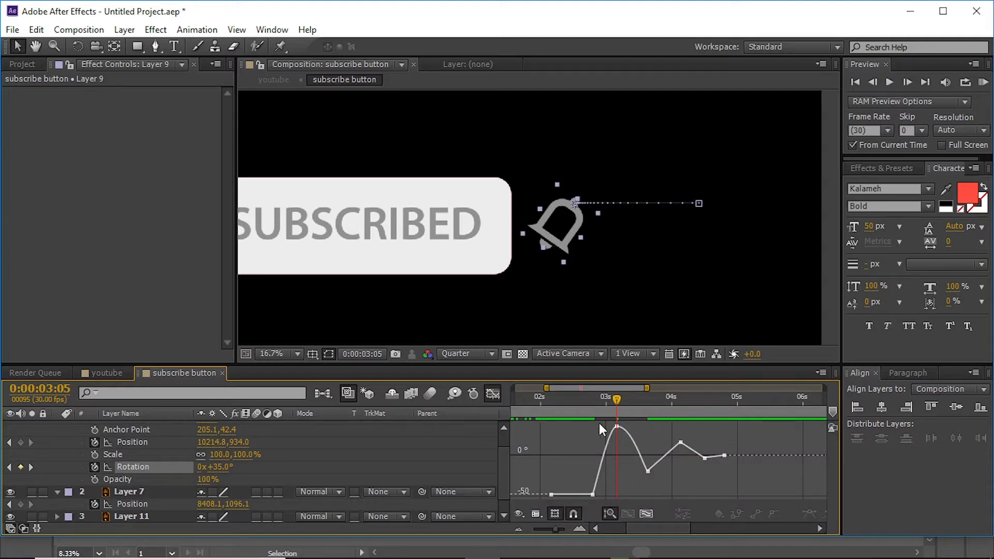
Apply Easy Ease Out to the bell's Rotation keyframes
left_click(493, 393)
left_click_drag(792, 449, 595, 479)
key("shift+F3")
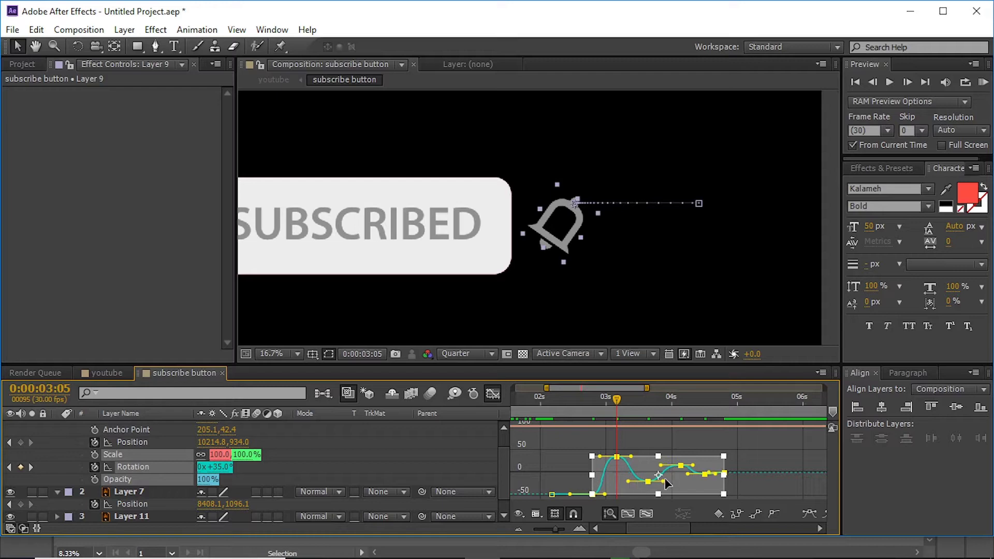
key("shift+F3")
right_click(616, 466)
mouse_move(627, 454)
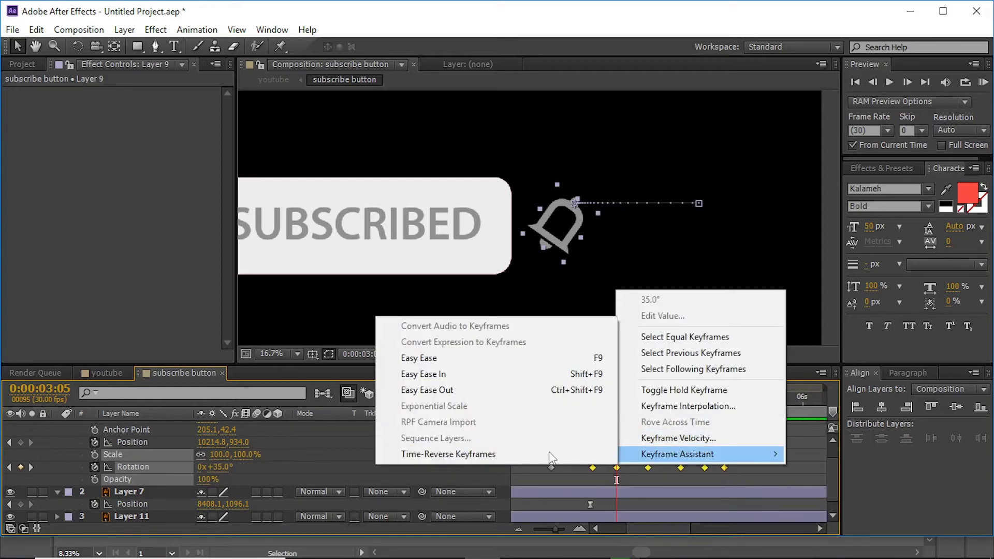
left_click(451, 390)
left_click(493, 394)
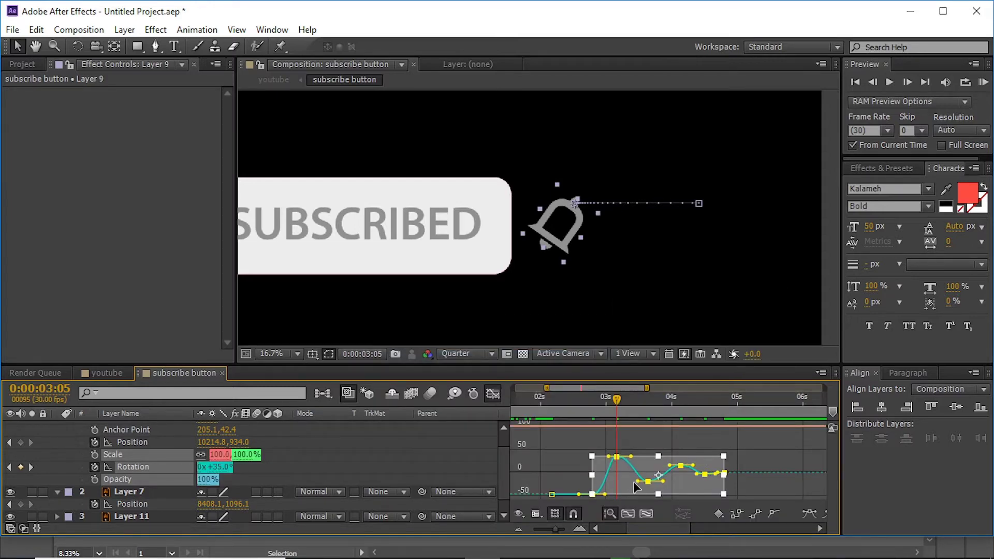
Preview the bell swing, change its starting rotation from -47° to -65°, and return to the youtube comp
left_click(540, 402)
key("shift+F3")
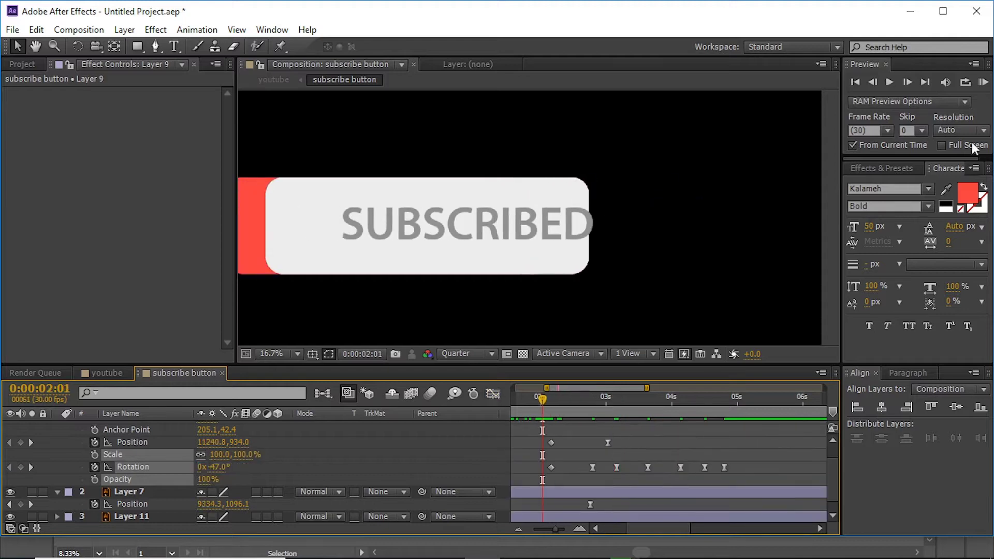
key("space")
left_click_drag(760, 454, 576, 471)
left_click(983, 82)
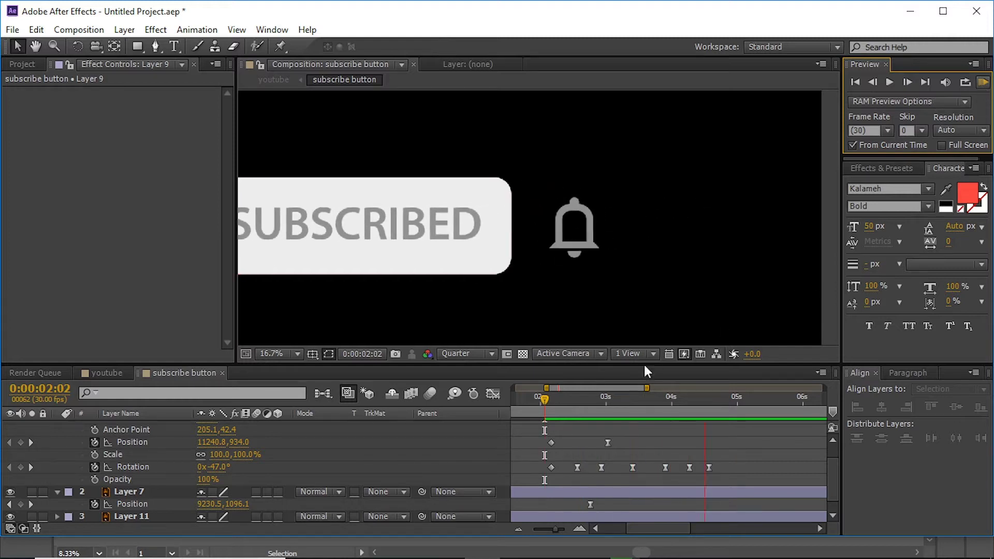
left_click(551, 399)
left_click_drag(209, 467, 223, 467)
left_click(984, 82)
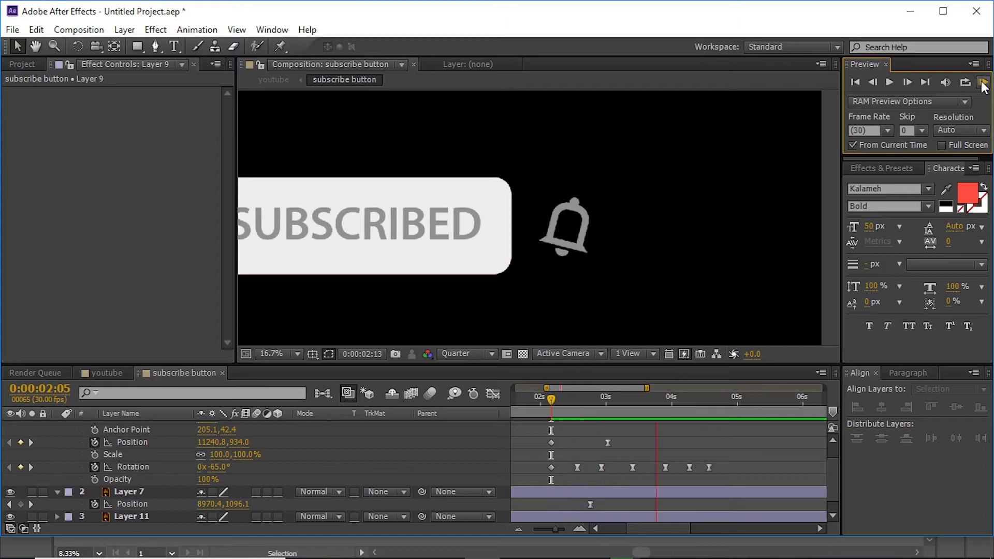
left_click(104, 373)
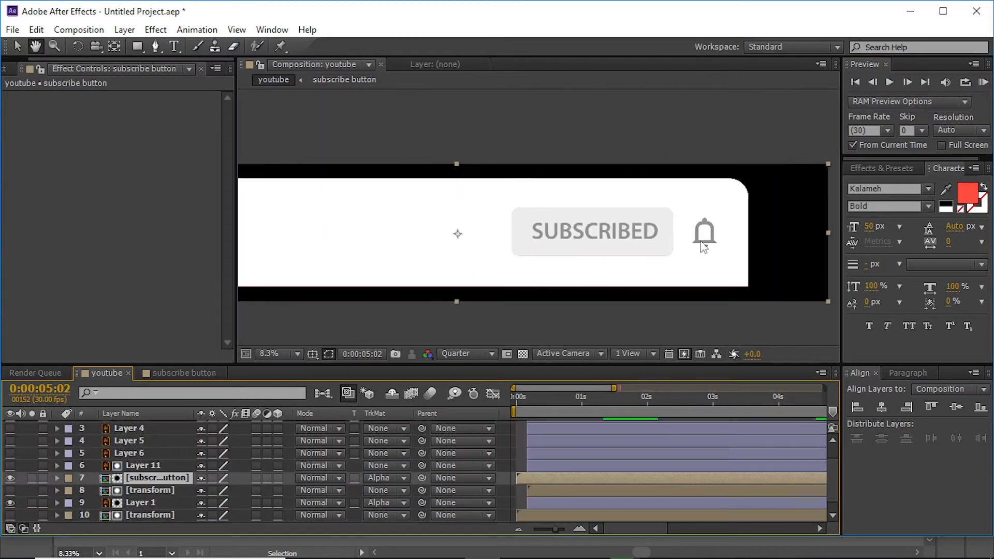
Move the subscribe button layer and Layer 11 to begin at 2:09
left_click(984, 82)
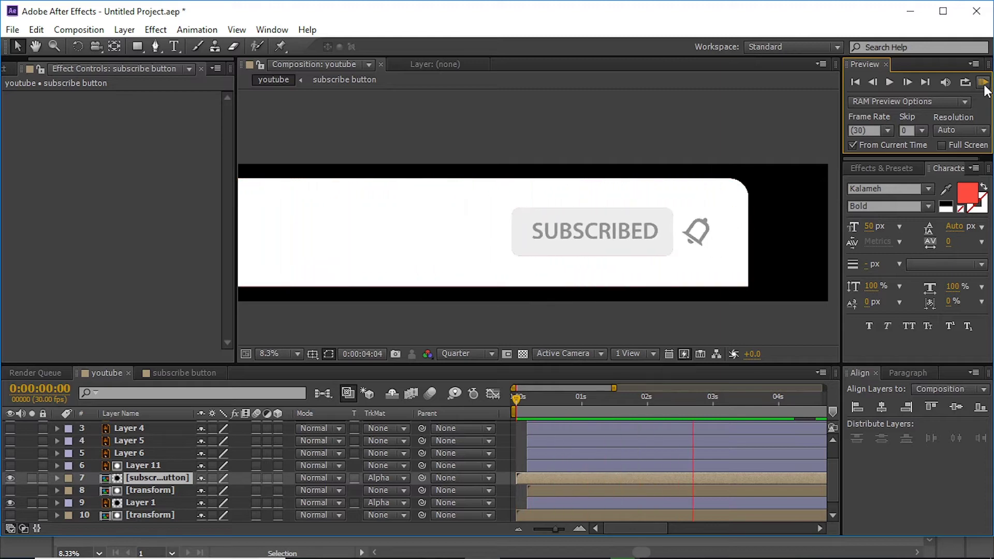
left_click_drag(525, 405, 688, 409)
left_click_drag(543, 478, 642, 477)
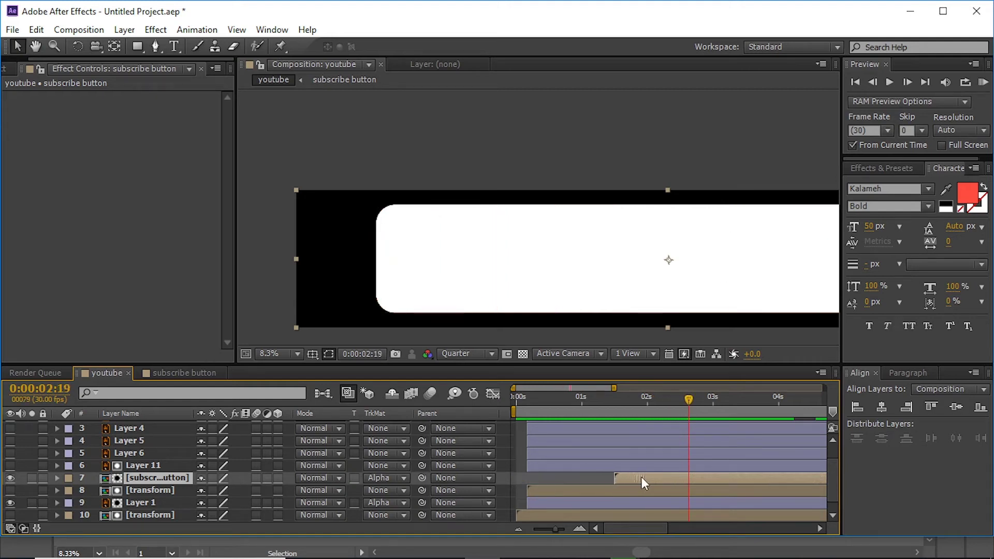
left_click_drag(688, 399, 667, 408)
left_click(143, 465)
left_click(9, 465)
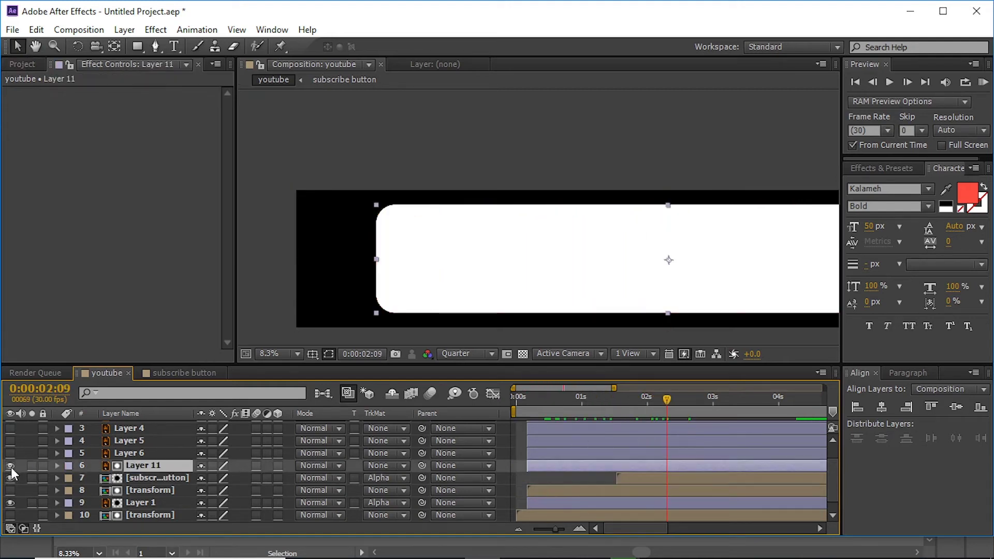
key("comma")
left_click(10, 466)
mouse_move(619, 478)
left_mouse_down()
mouse_move(558, 479)
mouse_move(542, 461)
left_mouse_up()
left_click(554, 466, "shift")
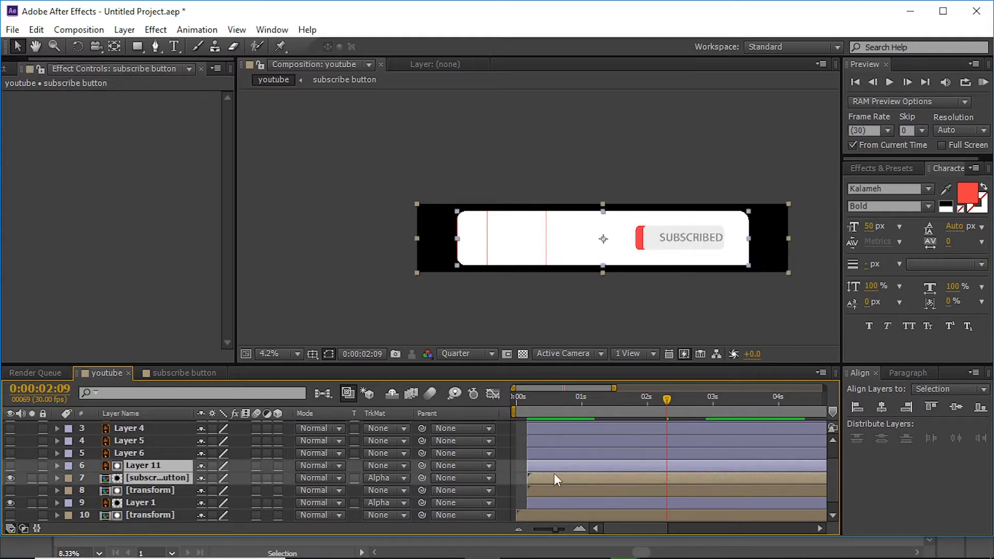
key("bracketleft")
Make Layers 2–5 visible again and advance time until the YouTube logo is assembled
left_click(529, 398)
scroll(554, 452, "up", 1)
left_click(9, 487)
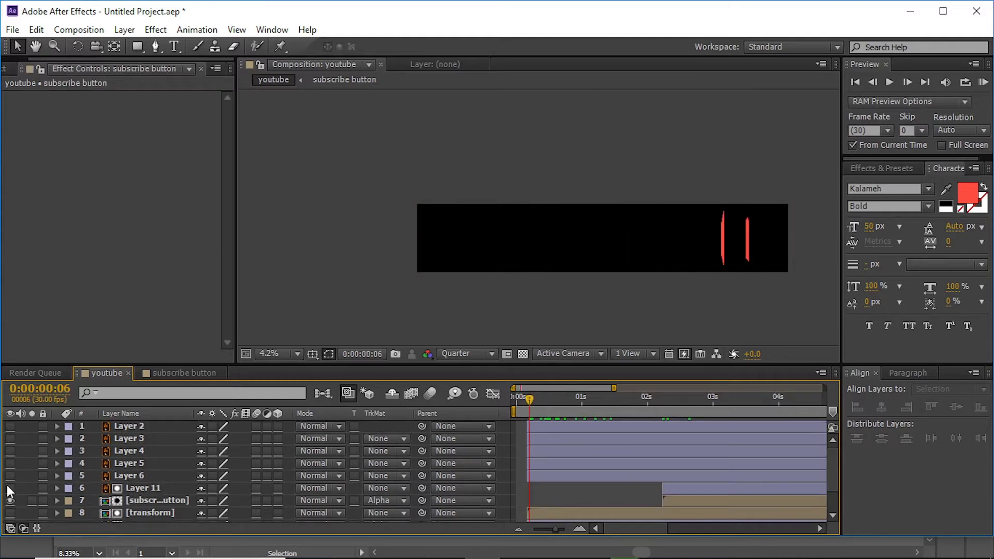
left_click(9, 475)
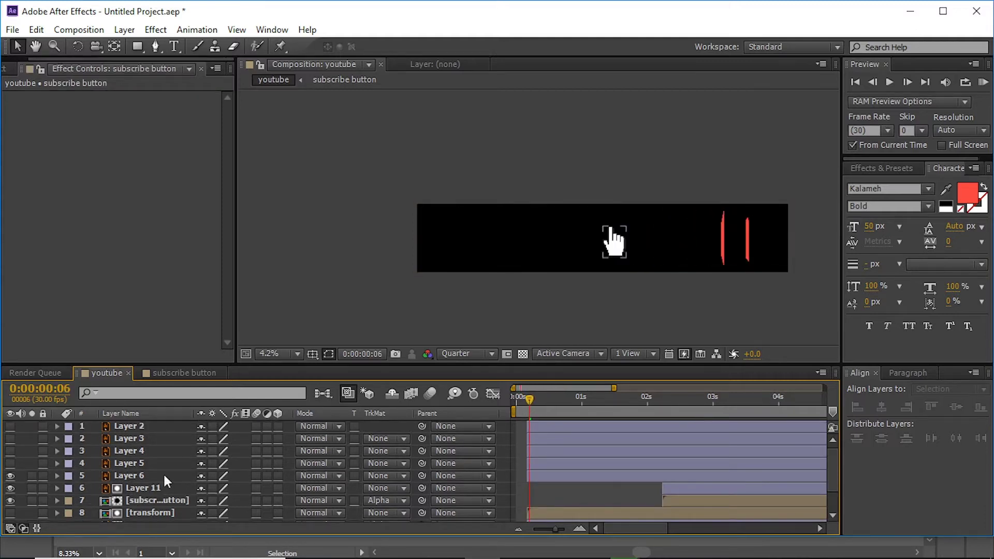
left_click(545, 475)
left_click(9, 475)
left_click(10, 488)
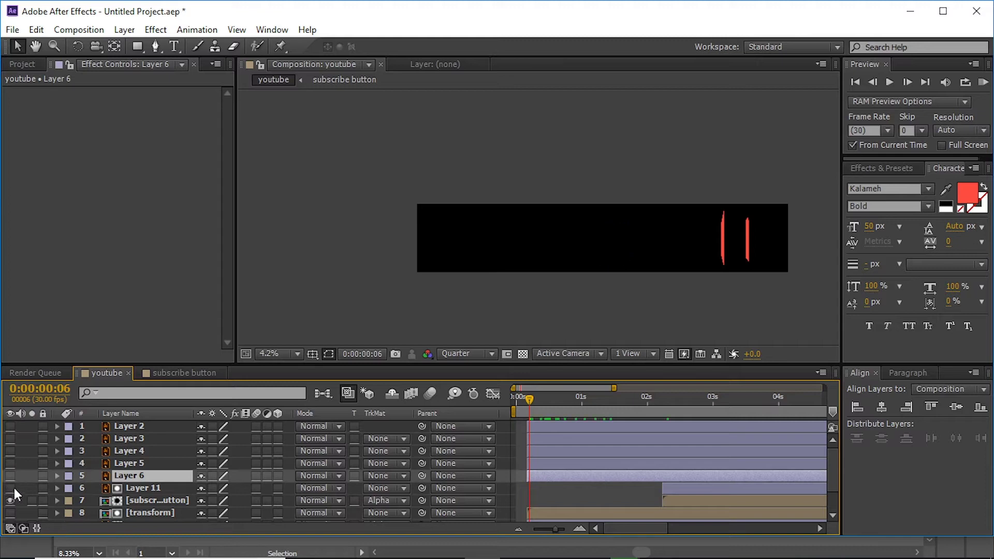
left_click(541, 465)
left_click_drag(10, 464, 10, 426)
scroll(533, 215, "up", 1)
left_click_drag(538, 408, 685, 399)
left_click(505, 296)
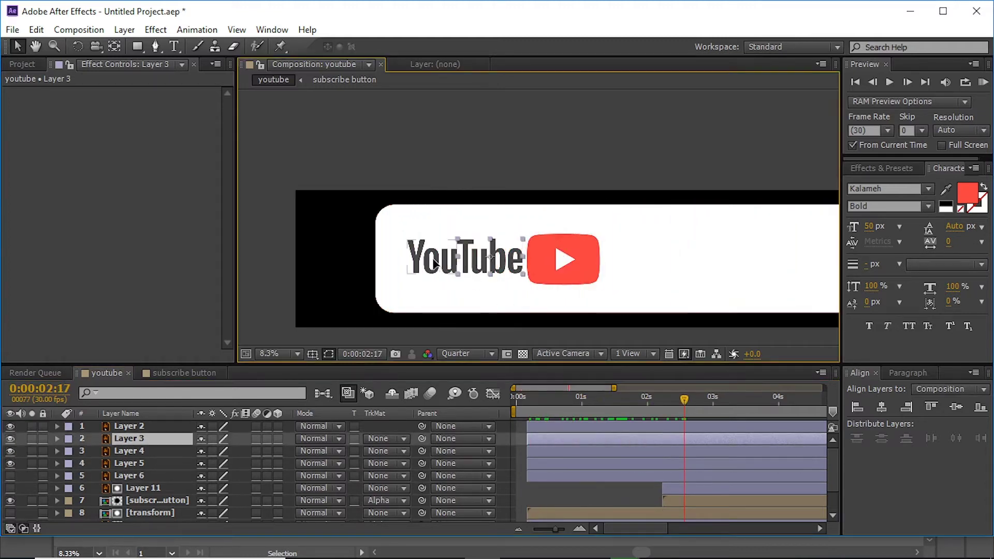
Keyframe both YouTube text layers' Position at 2:13, starting them below the banner at 1:20
left_click(558, 428, "shift")
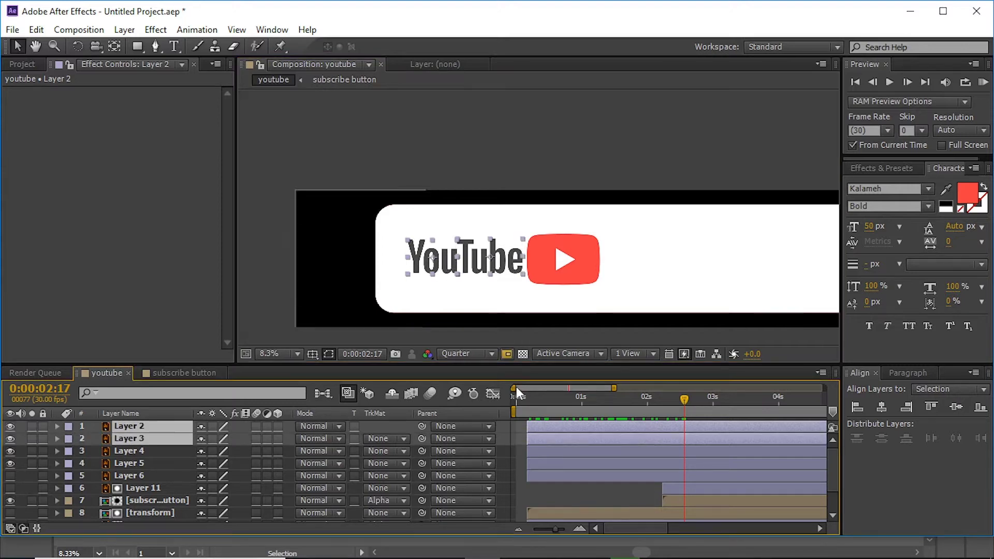
mouse_move(517, 388)
left_mouse_down()
mouse_move(530, 403)
mouse_move(676, 405)
left_mouse_up()
scroll(610, 208, "up", 1)
scroll(517, 256, "down", 1)
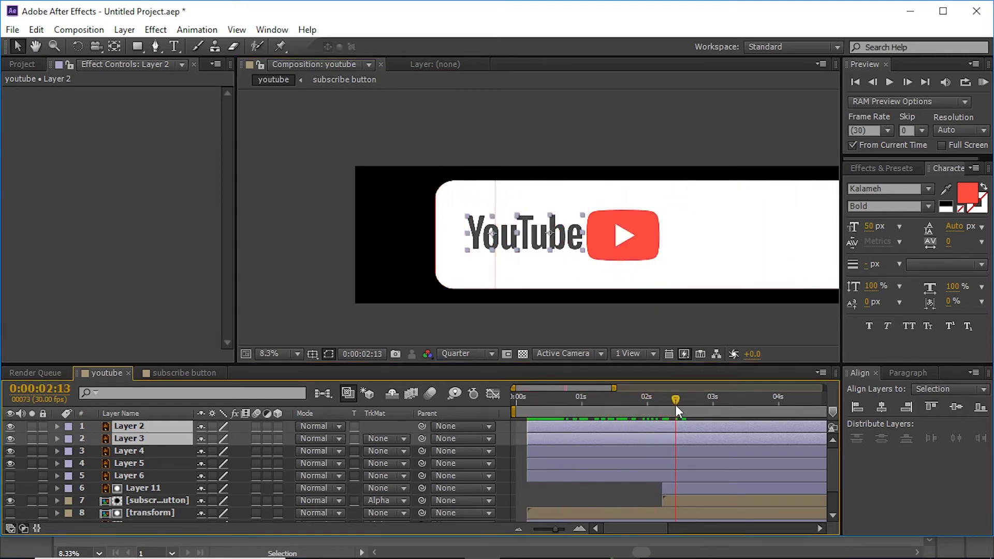
key("p")
left_click(94, 439)
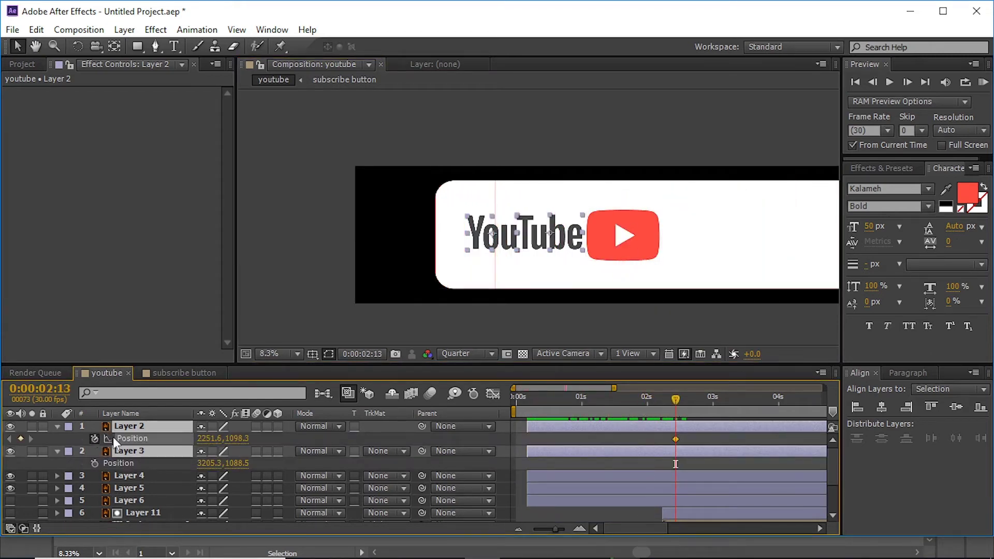
left_click(94, 463)
left_click_drag(663, 400, 613, 412)
left_click_drag(523, 235, 523, 284)
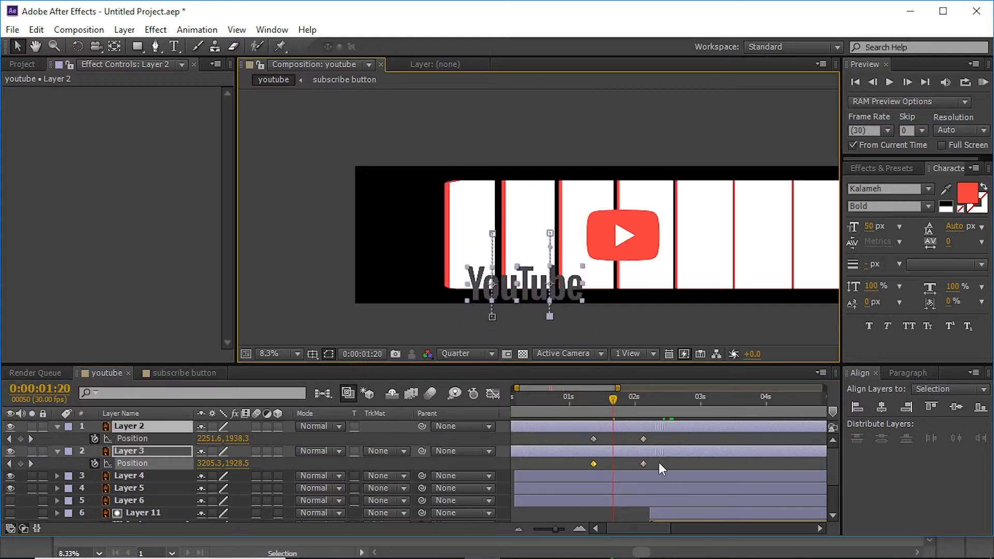
Easy Ease the text keyframes, delay Layer 2's slide slightly after Layer 3, and preview
left_click_drag(651, 466, 689, 436)
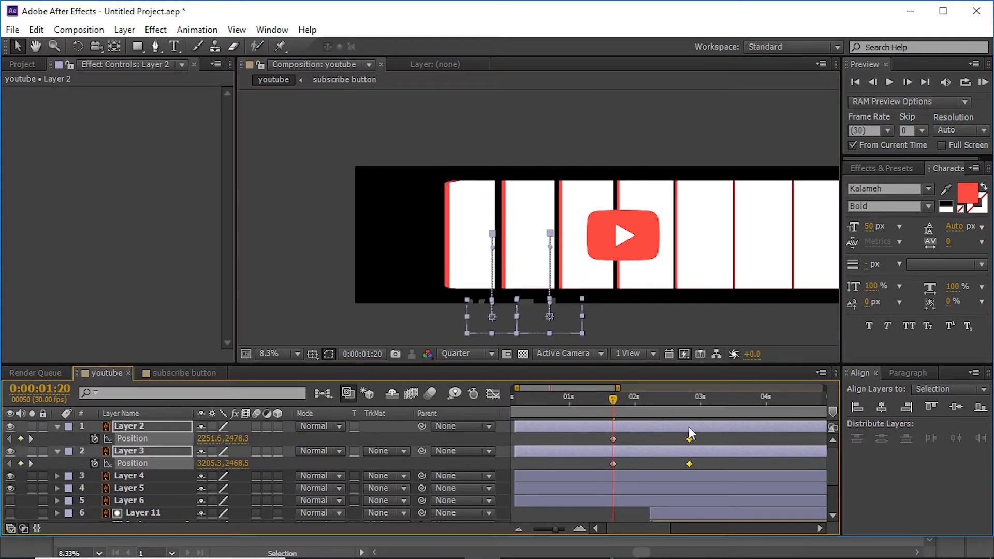
key("F9")
key("shift+F3")
key("shift+F3")
left_click_drag(609, 430, 625, 430)
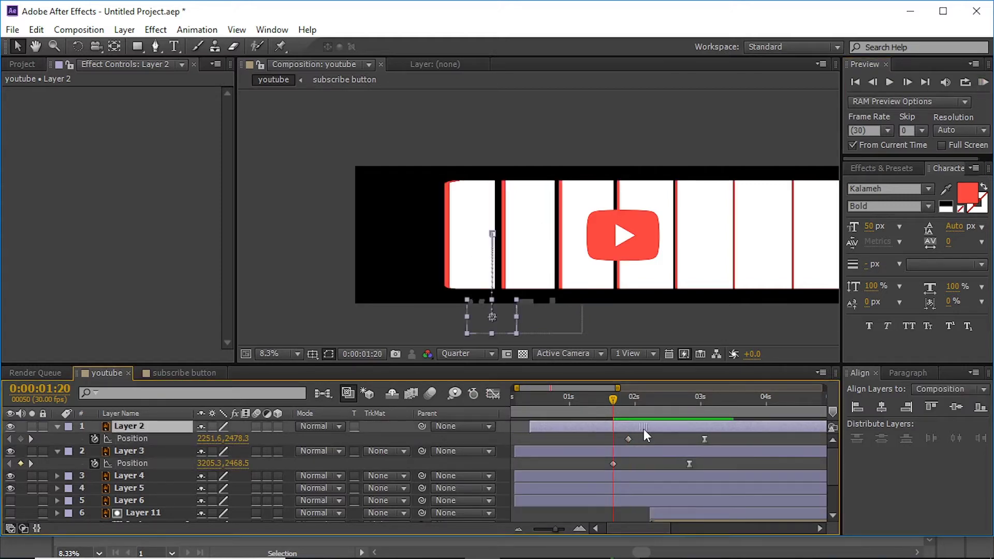
key("KP_0")
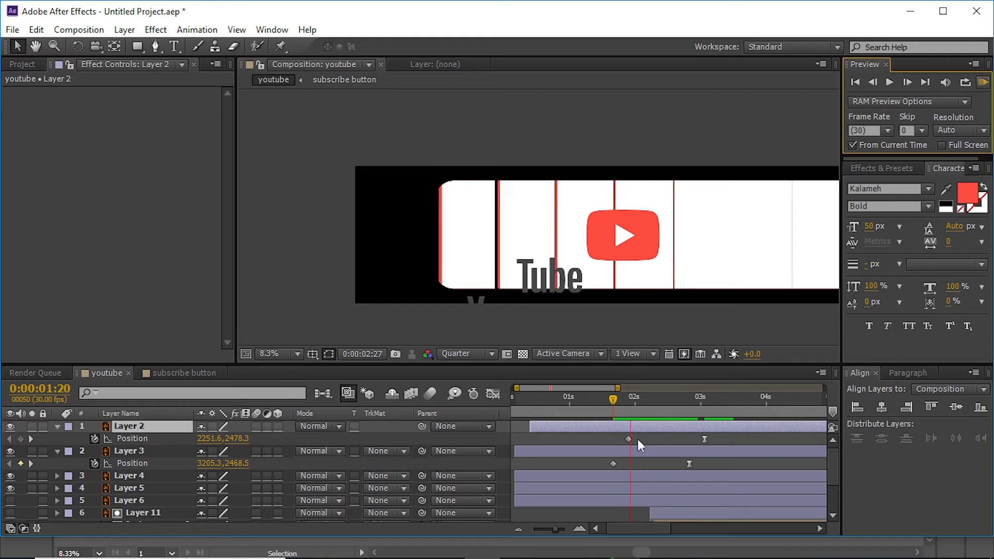
left_click_drag(616, 400, 716, 399)
Line up the red box behind the shifted Tube text and keep the box crisp at any scale
left_click(592, 477)
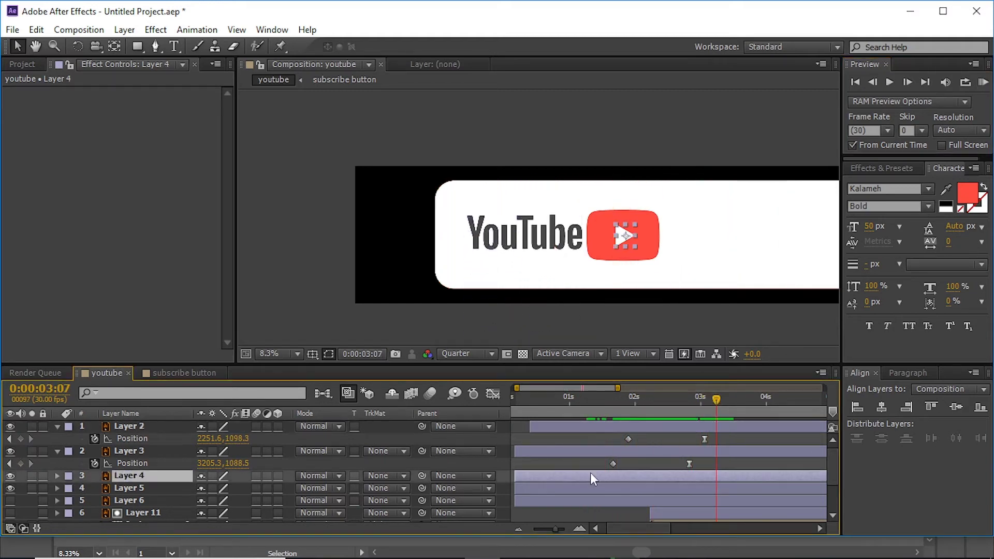
left_click_drag(604, 256, 530, 256)
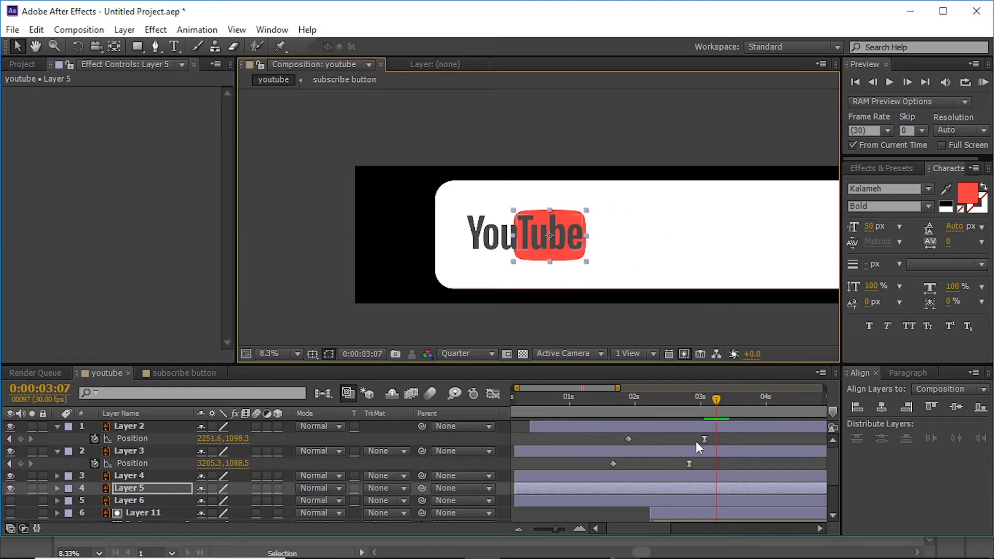
left_click(626, 437)
left_click(670, 402)
left_click(689, 464)
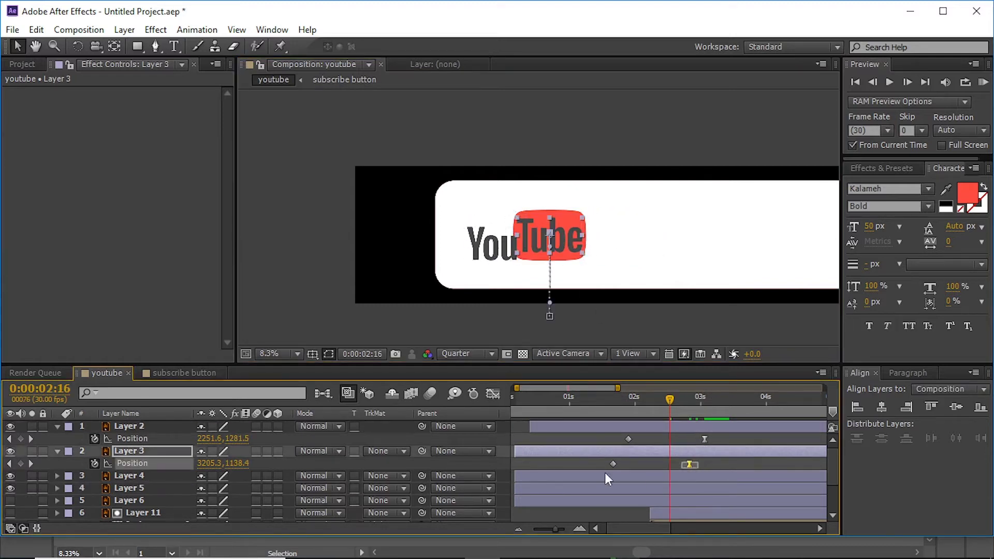
left_click_drag(548, 316, 561, 316)
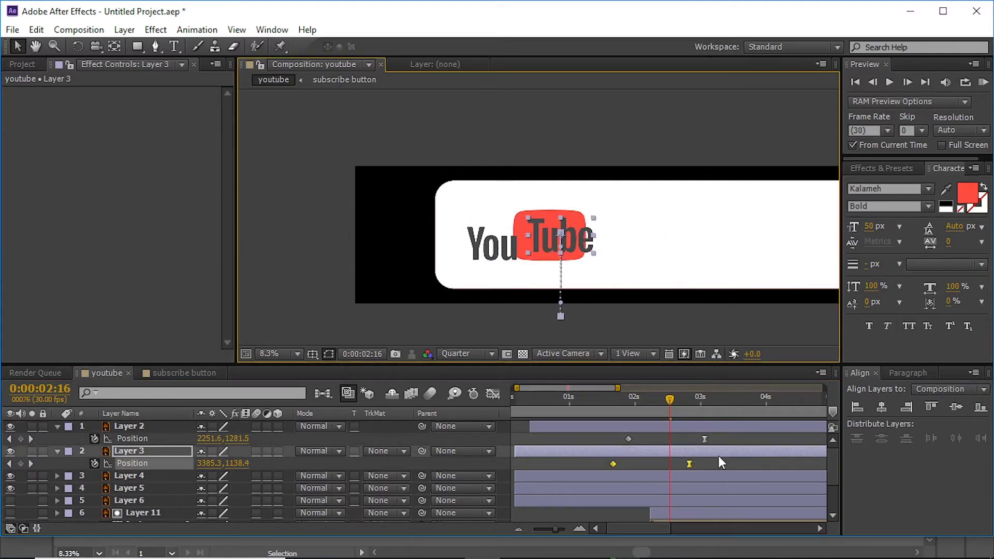
left_click(631, 476)
left_click(666, 489)
left_click_drag(544, 227, 553, 226)
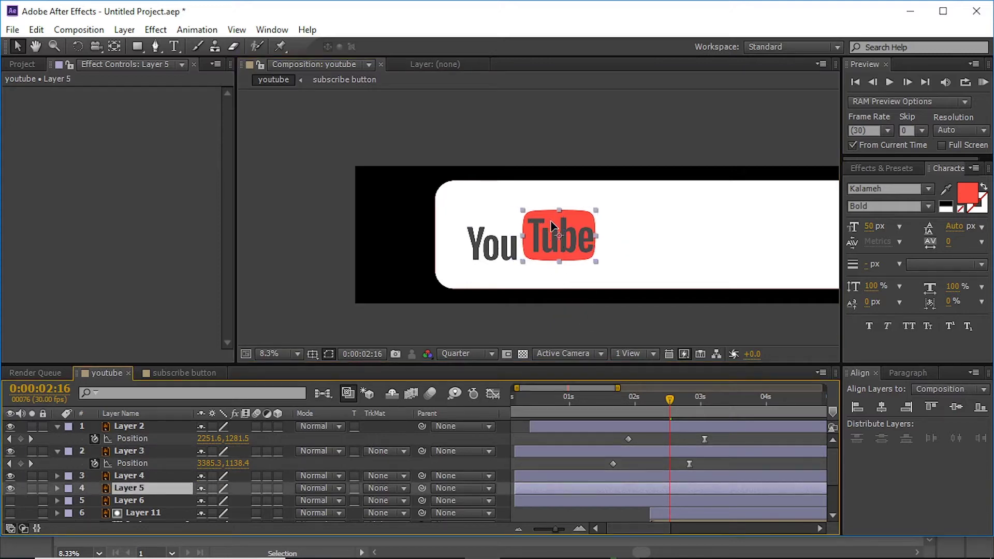
left_click(642, 307)
left_click(212, 489)
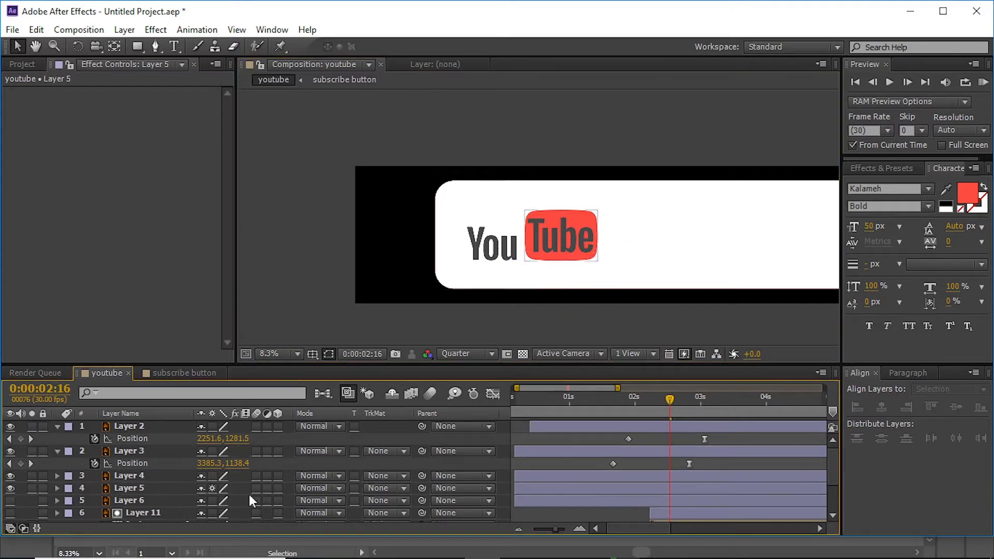
left_click(596, 488)
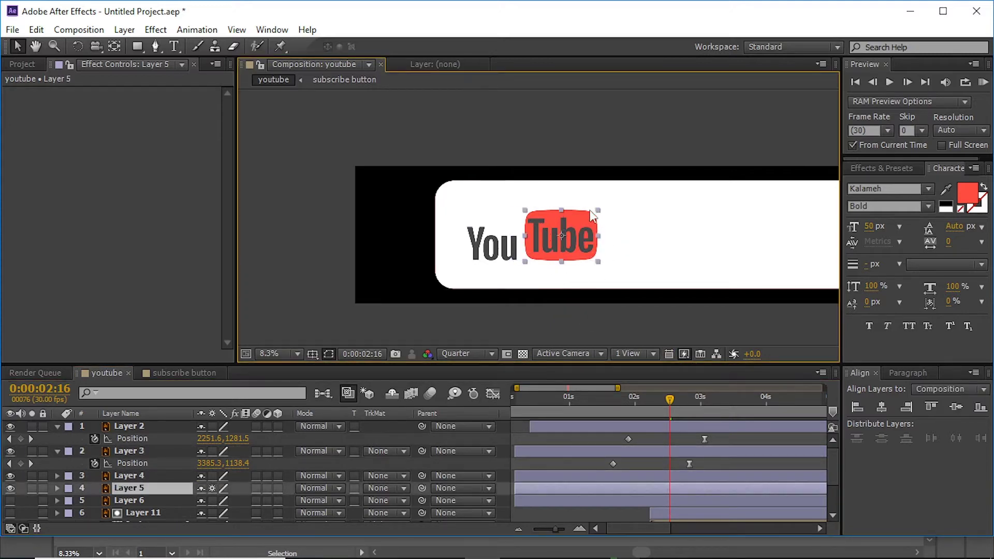
Apply a white Fill effect to Layer 3
left_click(653, 439)
left_click(660, 448)
left_click(882, 168)
left_click_drag(885, 274, 664, 450)
left_click(137, 129)
left_click(284, 169)
left_click(595, 166)
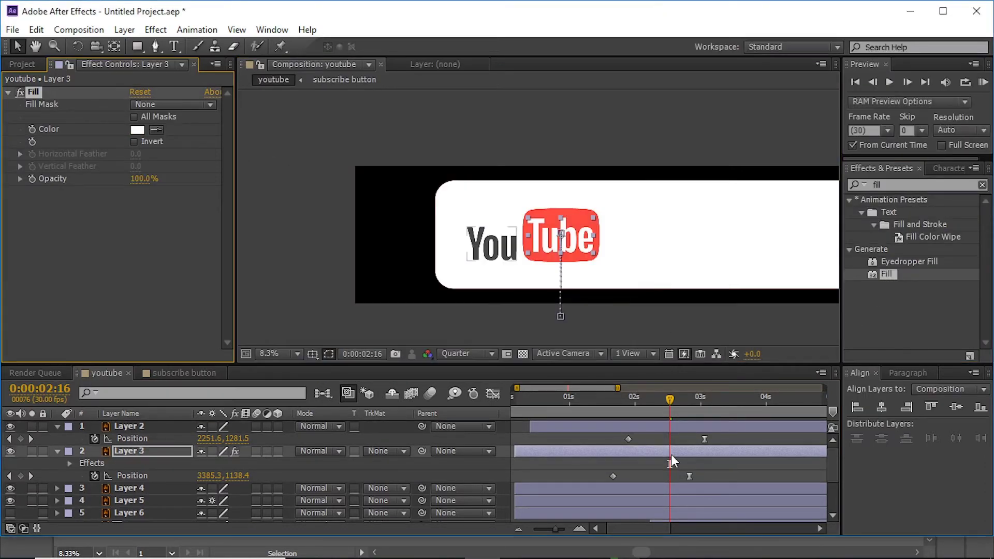
Make Layer 4 start later and parent Layer 5 to Layer 3
left_click_drag(654, 488, 759, 491)
left_click(534, 497)
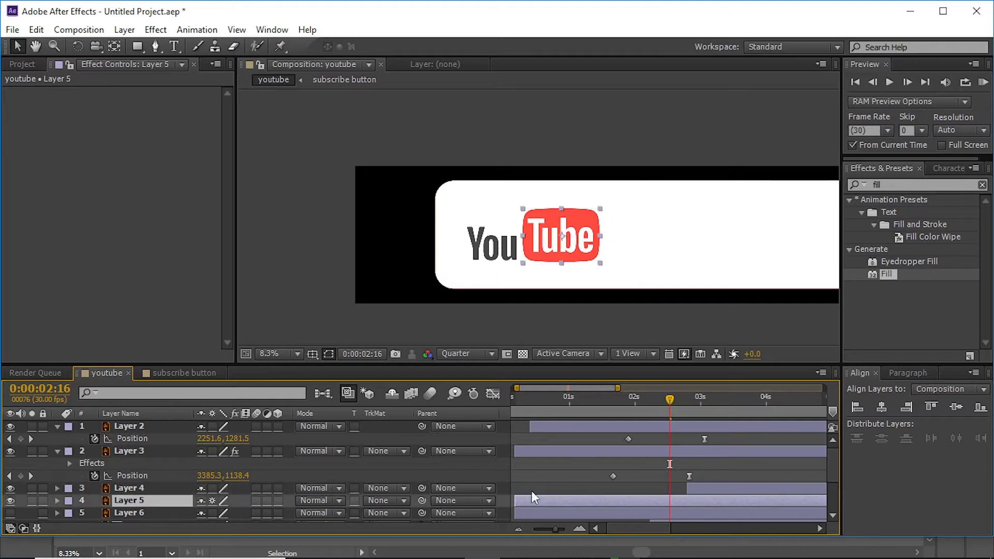
mouse_move(423, 500)
left_mouse_down()
mouse_move(445, 484)
mouse_move(491, 481)
left_mouse_up()
key("ctrl+z")
left_click(647, 451)
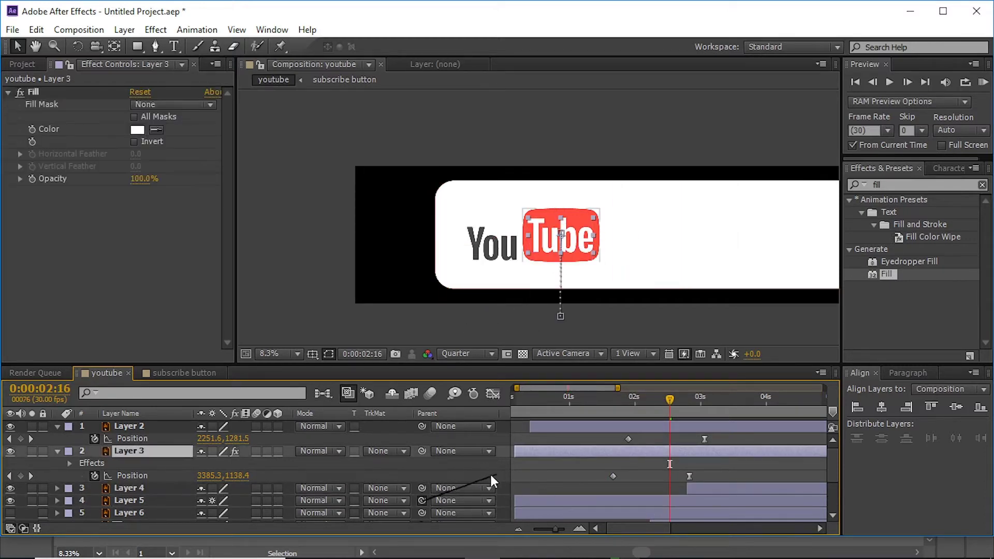
left_click(693, 398)
left_click_drag(422, 500, 567, 453)
left_click_drag(644, 404, 614, 404)
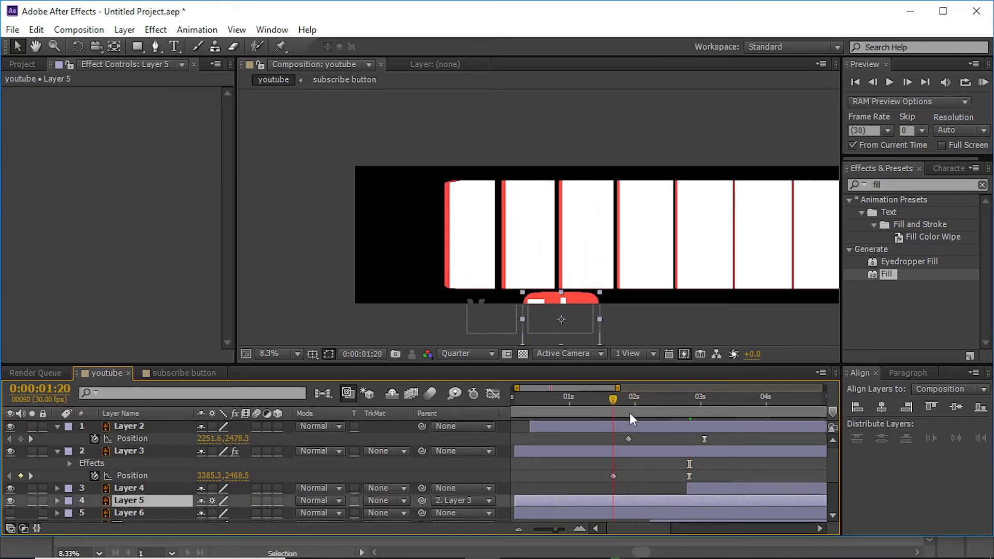
Add Layer 5 Position keyframes at 01:20, lowered out of view, and 02:24
key("p")
left_click(94, 512)
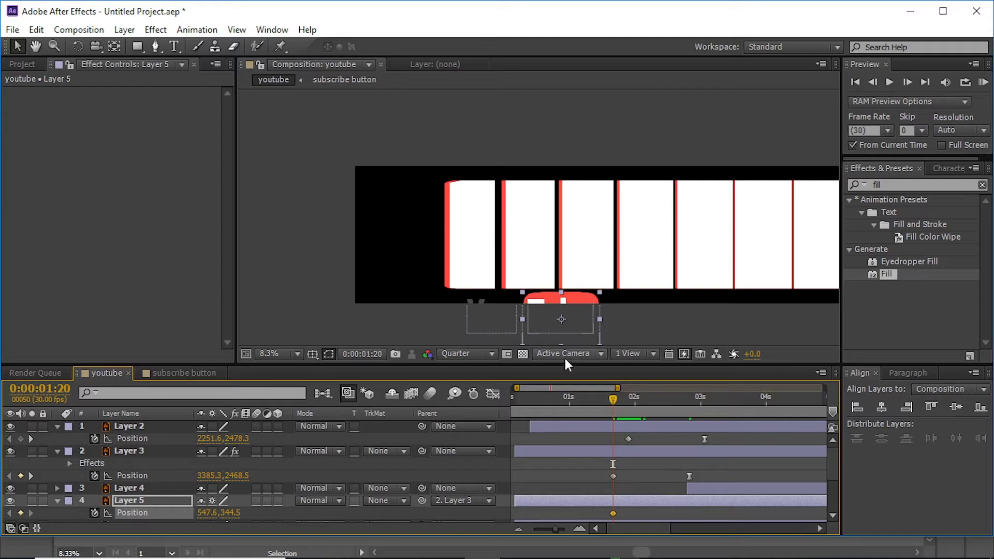
left_click_drag(613, 513, 681, 518)
left_click(21, 513)
left_click_drag(580, 303, 585, 317)
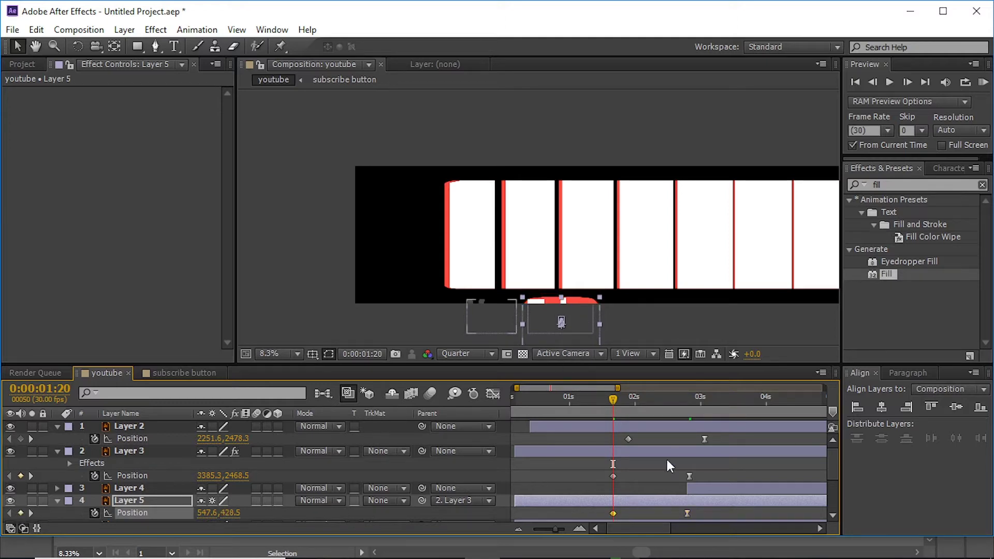
mouse_move(613, 399)
left_mouse_down()
mouse_move(625, 403)
mouse_move(614, 398)
left_mouse_up()
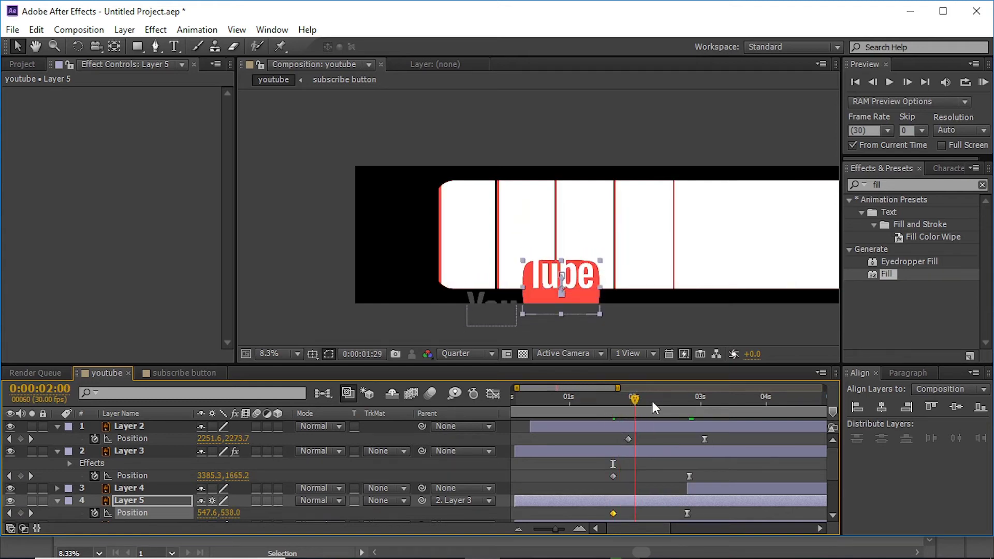
Check Layer 5's eased speed graph, preview the logo animation, and park the playhead at 04:01
left_click(687, 514)
left_click(681, 405)
left_click(501, 393)
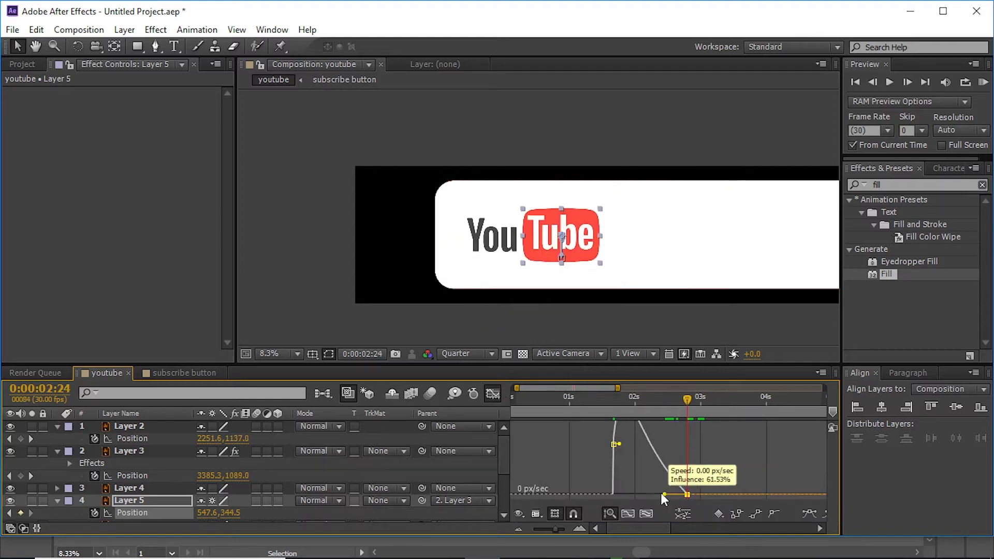
left_click(497, 396)
left_click_drag(605, 410, 718, 430)
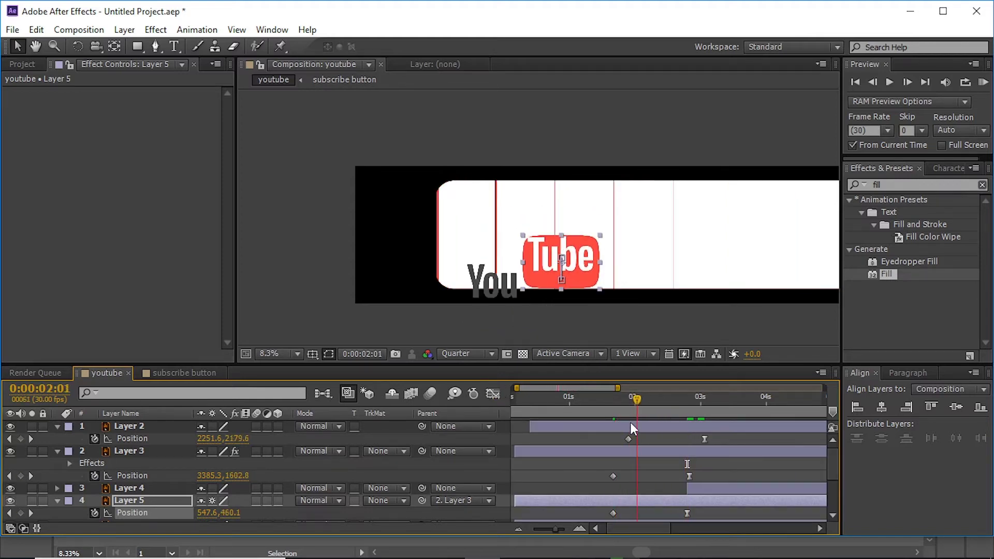
left_click(745, 471)
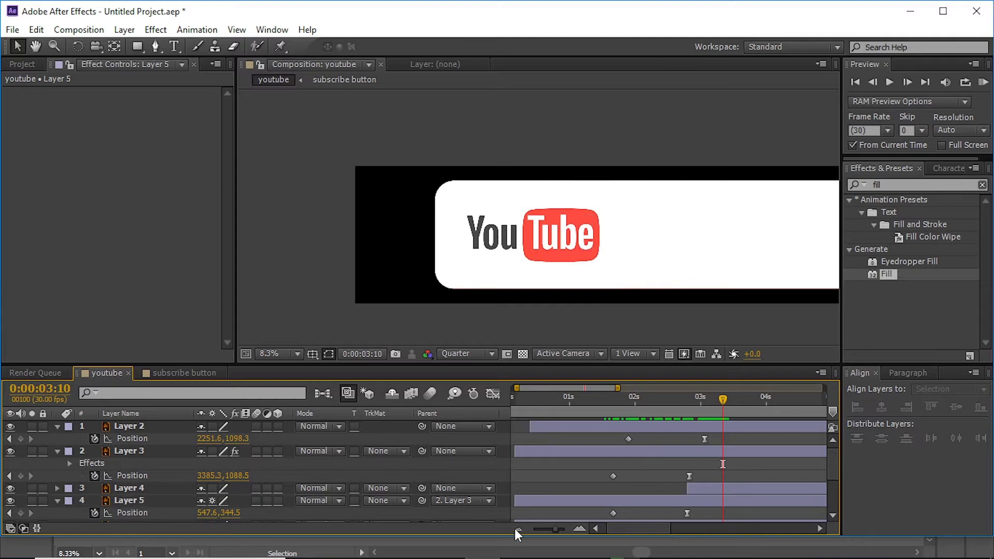
left_click(518, 530)
left_click_drag(638, 400, 644, 503)
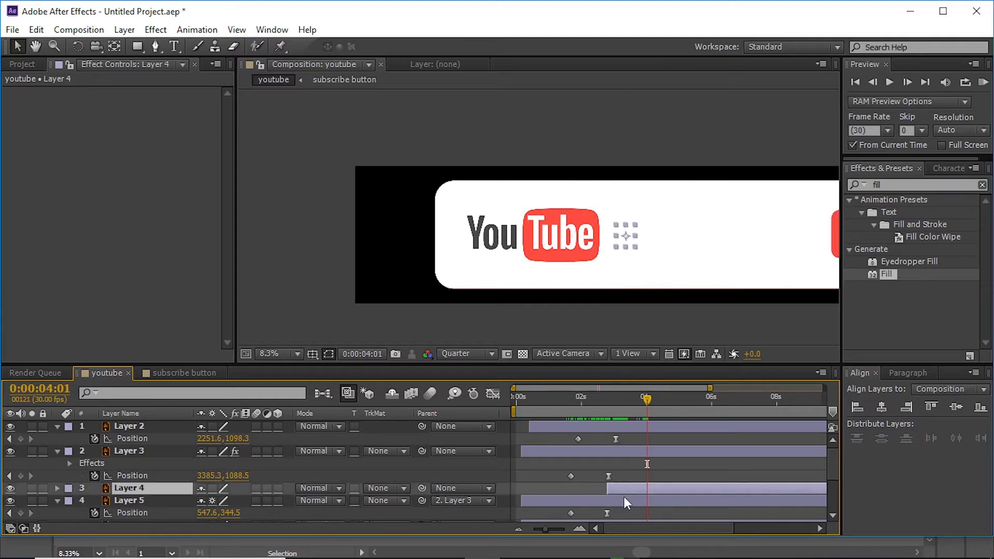
left_click(605, 449)
Duplicate Layer 3, shift the copy Layer 12 later in time, and move it two places down the stack
key("ctrl+d")
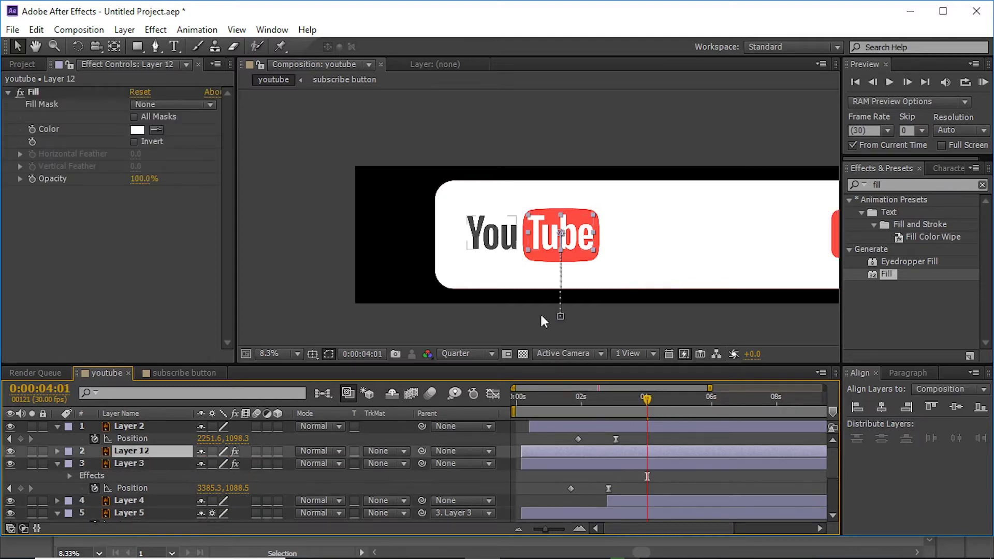
right_click(32, 96)
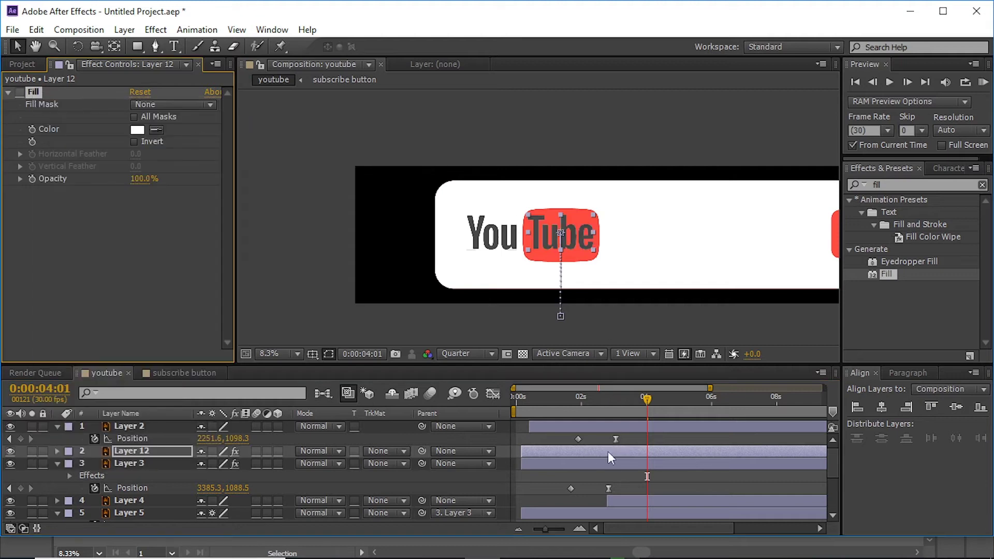
left_click_drag(607, 451, 709, 451)
left_click(654, 415)
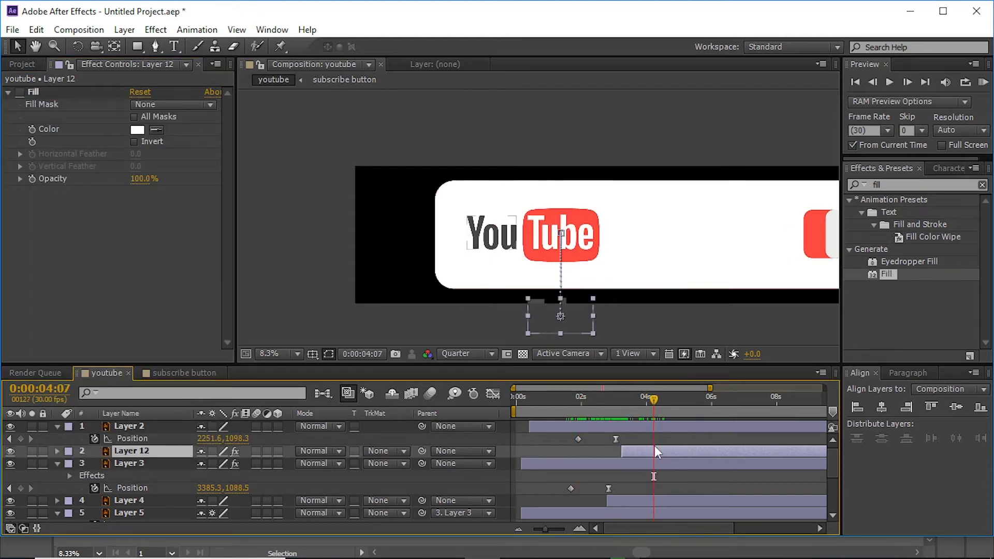
key("p")
left_click_drag(654, 398, 613, 403)
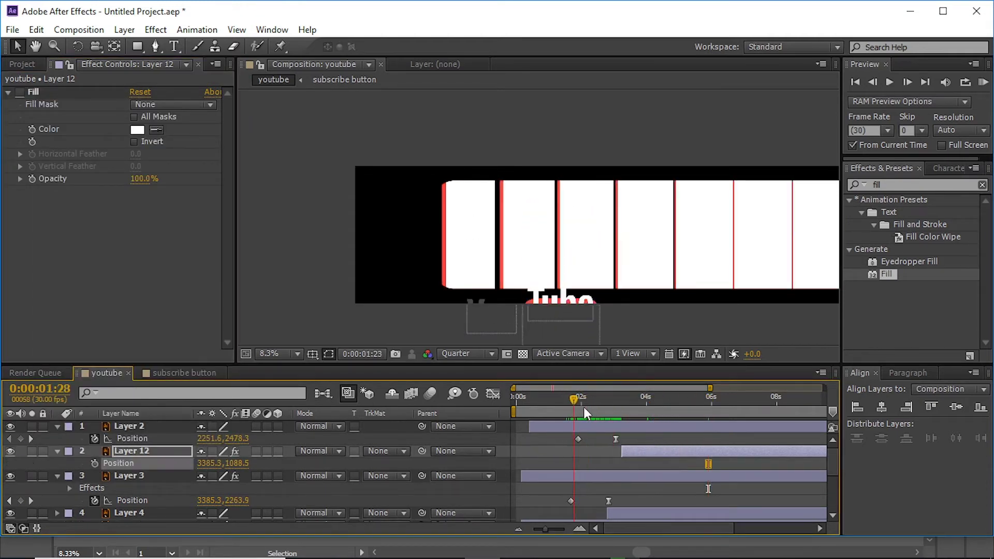
mouse_move(663, 450)
left_mouse_down()
mouse_move(571, 446)
mouse_move(633, 449)
left_mouse_up()
left_click(616, 409)
key("ctrl+bracketleft")
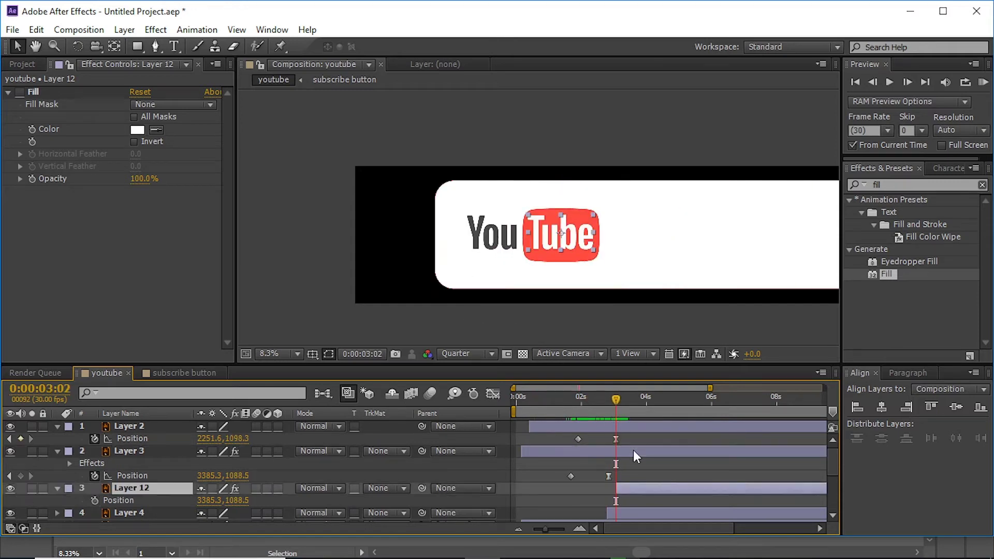
key("ctrl+bracketleft")
key("ctrl+bracketleft")
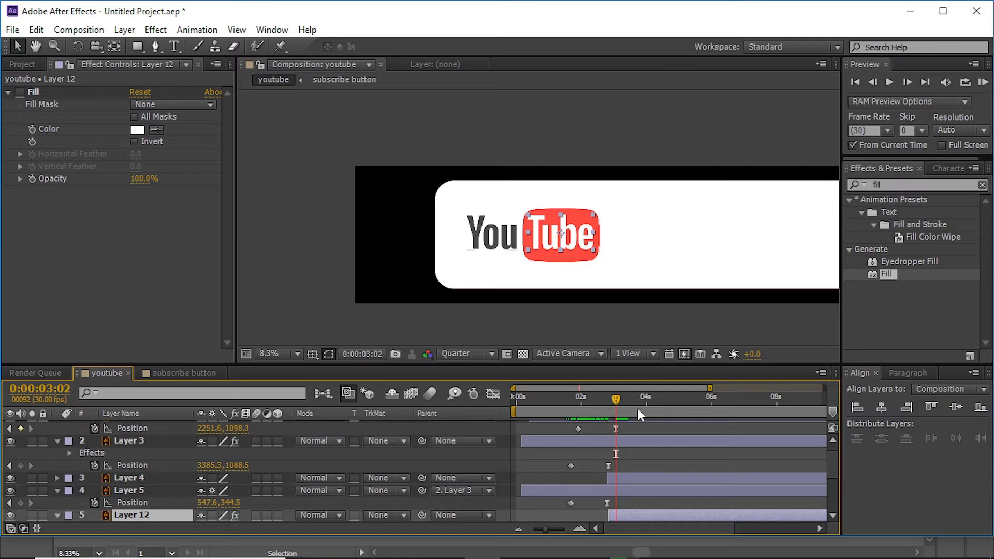
Make Layer 5 slide right with eased Position keyframes at 04:01 and 05:06
left_click(647, 406)
left_click(226, 491)
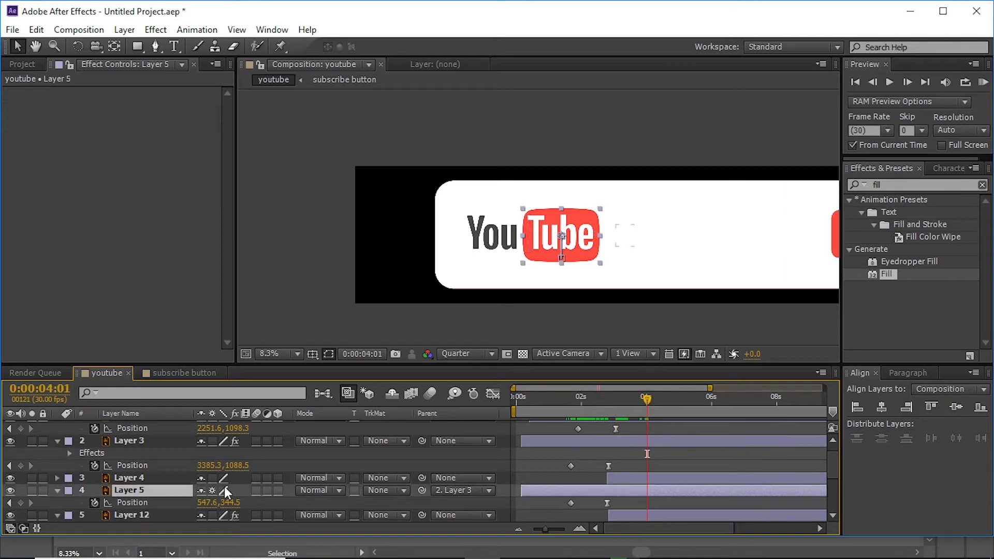
left_click(20, 502)
left_click(687, 412)
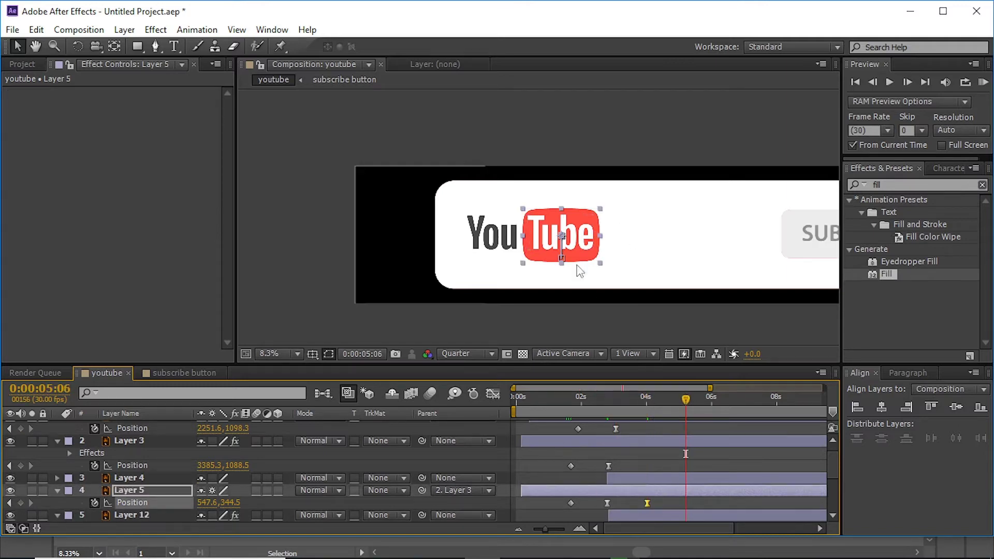
left_click_drag(574, 244, 653, 244)
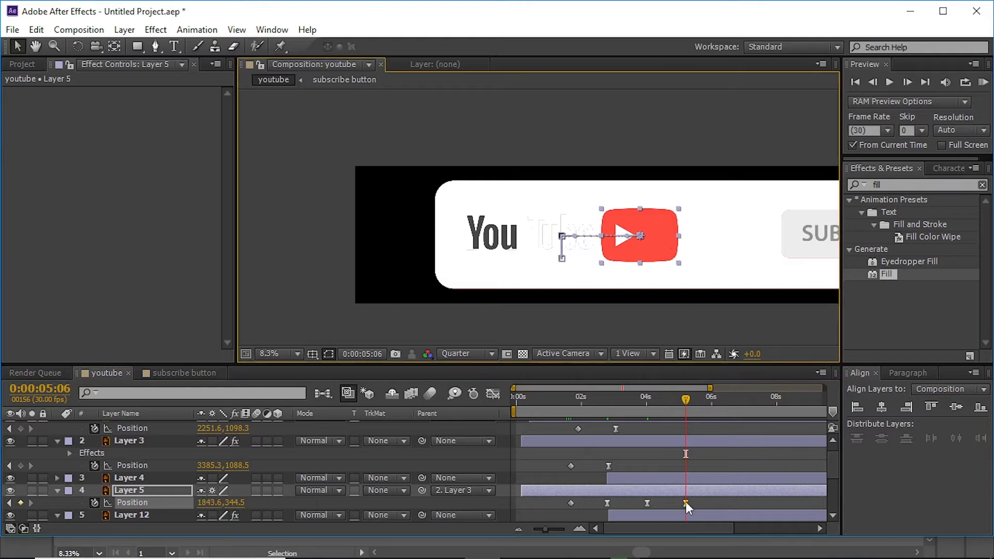
key("shift+F3")
left_click_drag(673, 494, 674, 500)
key("shift+F3")
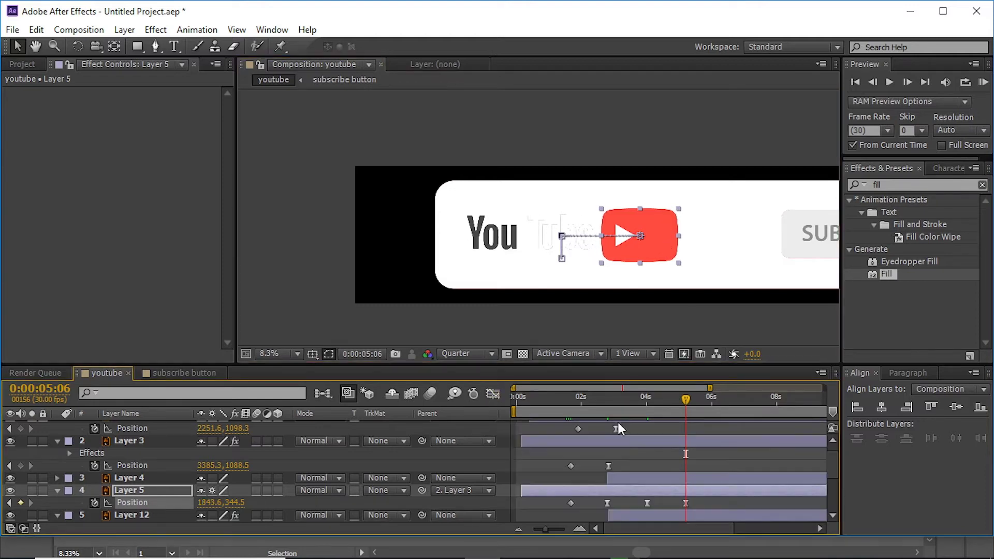
left_click_drag(601, 408, 688, 404)
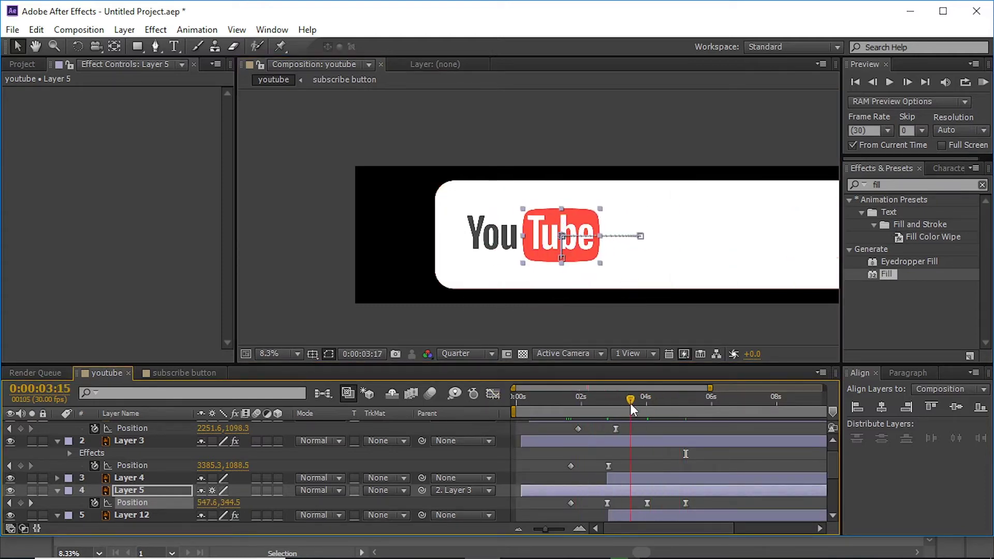
Start Layer 4 later and check the timing between 03:25 and 04:28
left_click(645, 476)
left_click(642, 237)
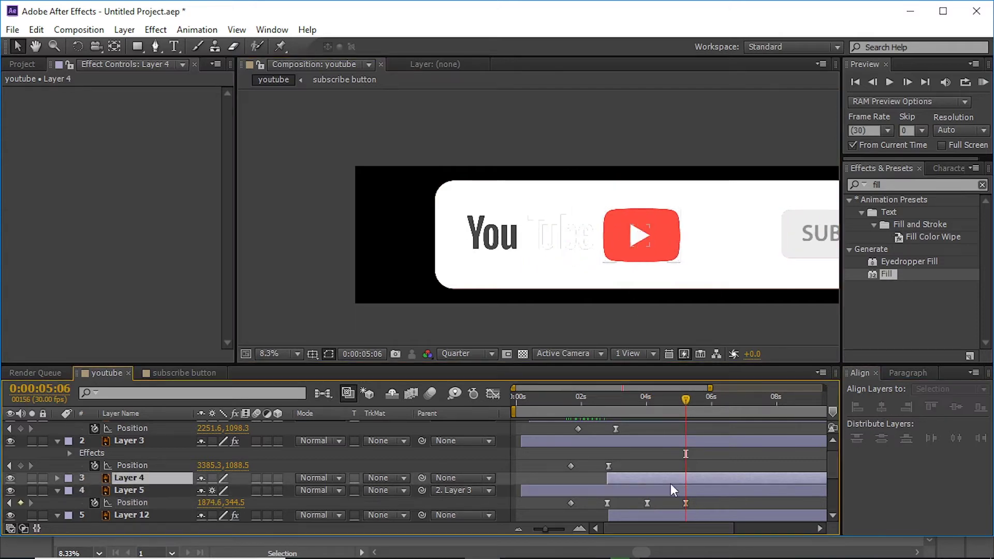
left_click(638, 409)
left_click_drag(637, 411, 648, 405)
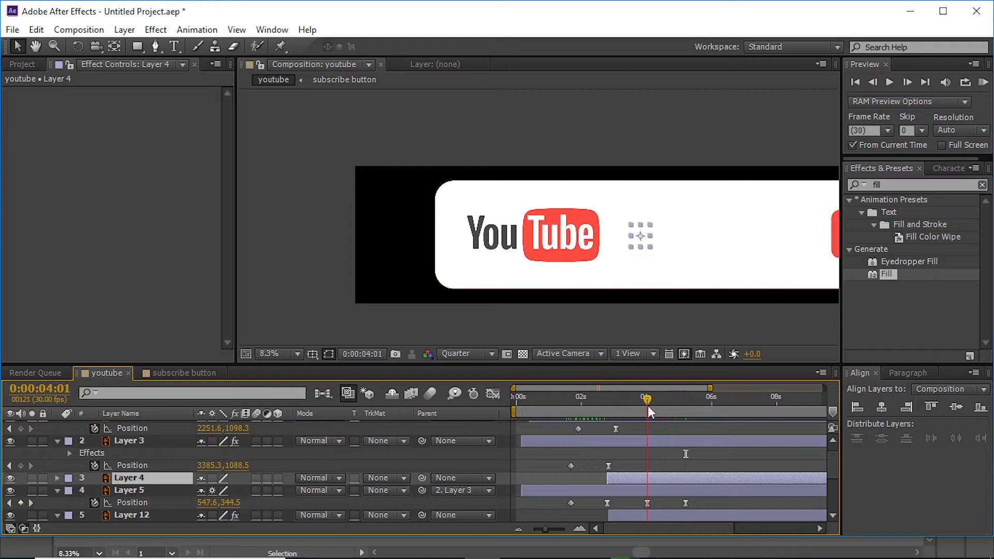
left_click_drag(607, 478, 647, 478)
left_click_drag(622, 413, 677, 409)
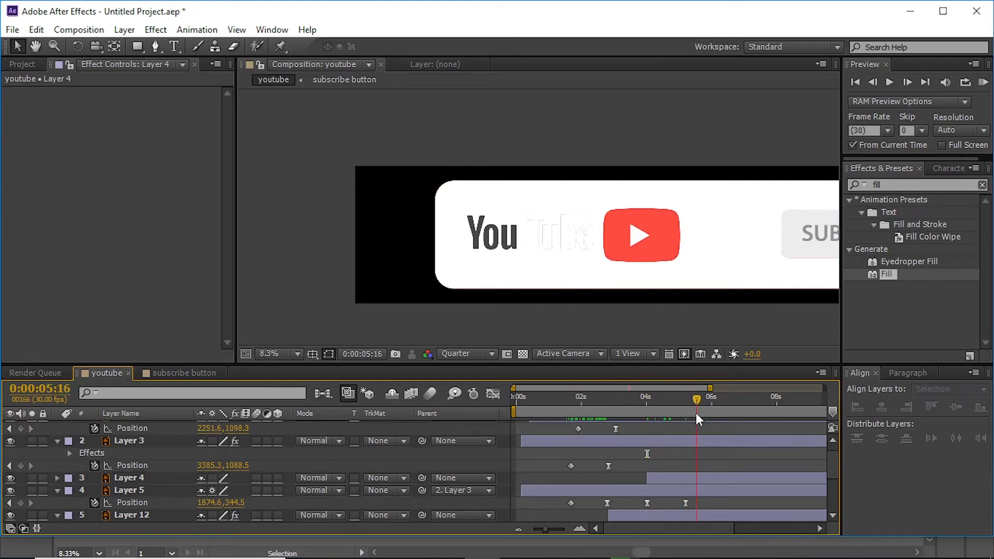
Split Layer 5 at 04:01, undo the split, and inspect Layer 5's content by toggling its visibility
left_click(623, 489)
left_click(648, 408)
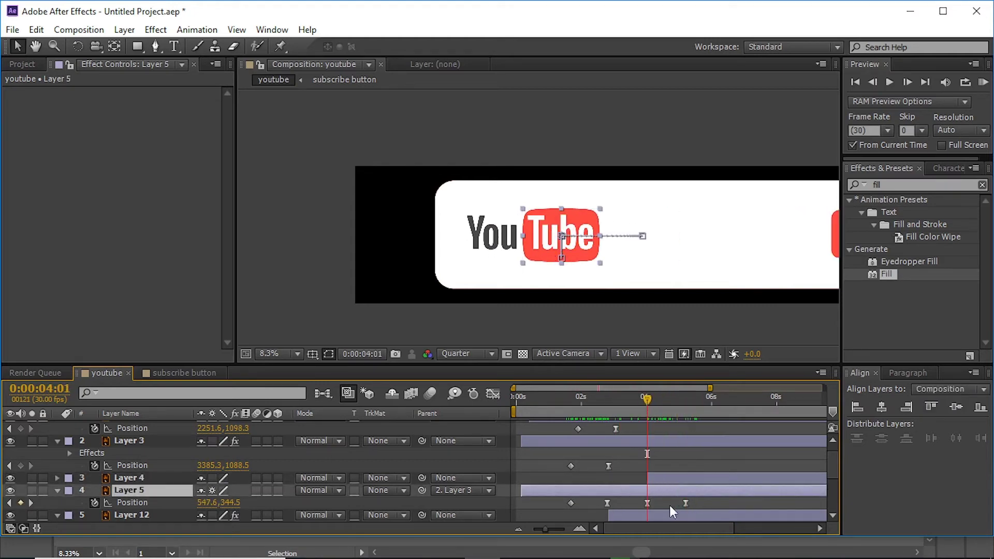
key("ctrl+shift+d")
scroll(667, 503, "down", 1)
key("ctrl+z")
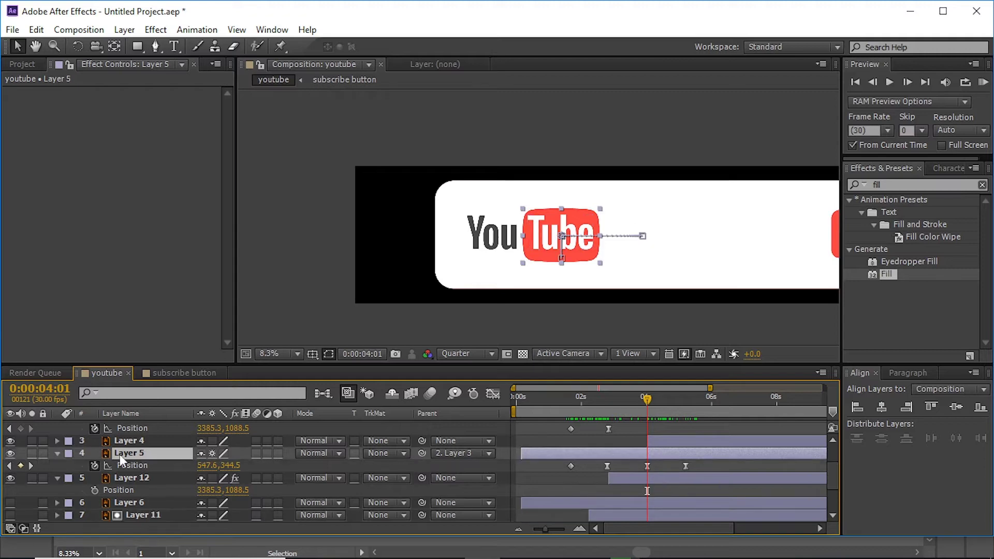
left_click(11, 453)
left_click(10, 453)
left_click(562, 235)
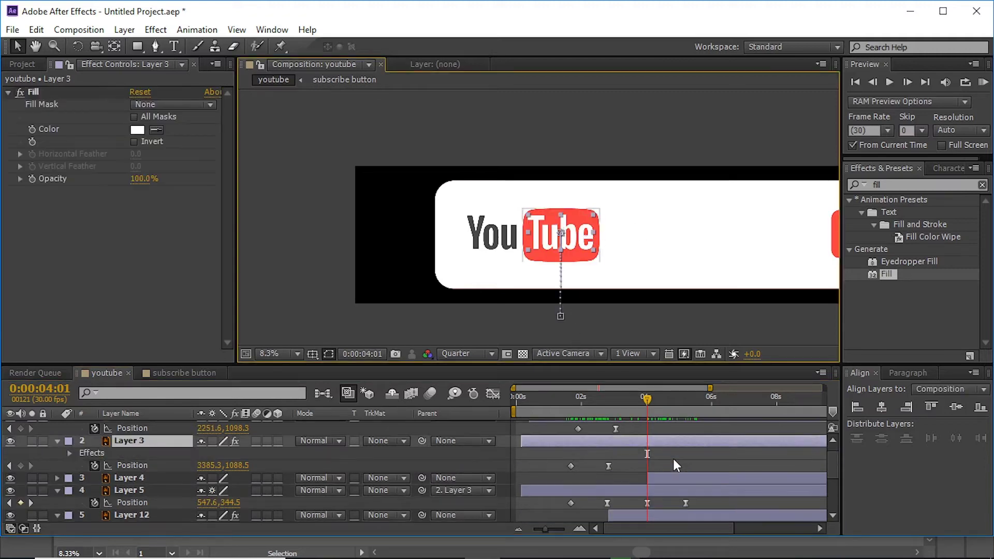
scroll(652, 430, "up", 1)
left_click(669, 499)
Split Layer 5, move the red box above the Tube text, and set Layer 13's TrkMat to Alpha Matte
key("ctrl+shift+d")
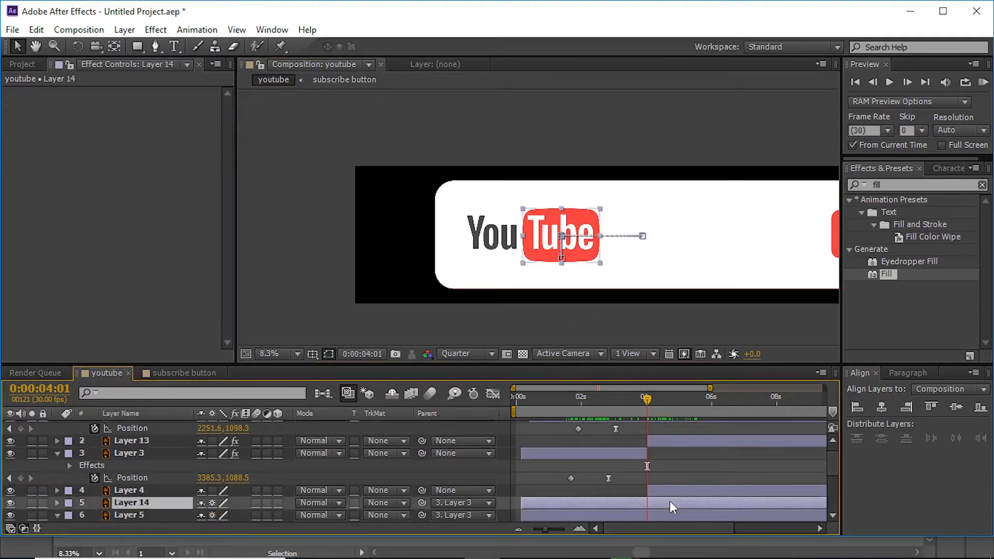
key("ctrl+]")
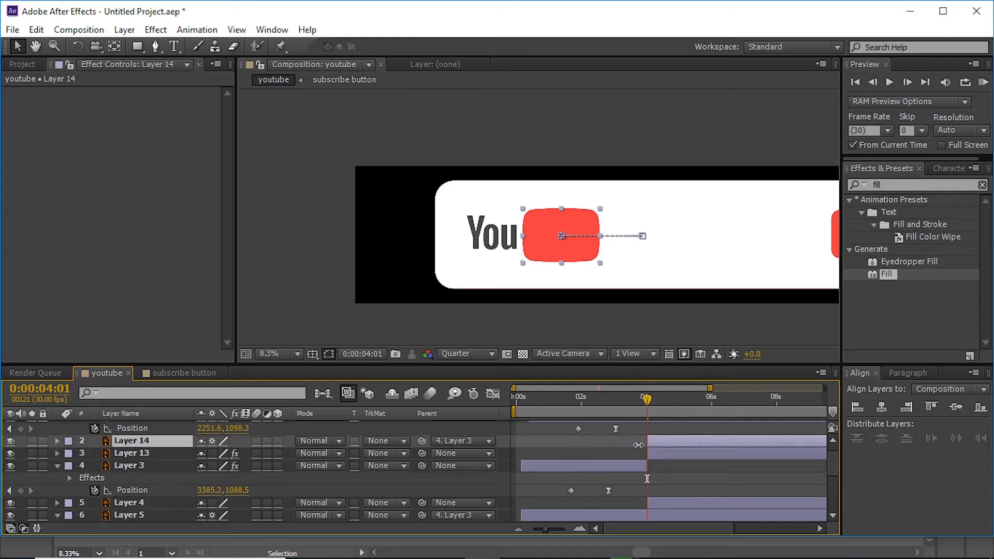
left_click(386, 454)
left_click(414, 486)
Check the masked Tube text's start at 4:01 and its Position property
left_click_drag(649, 398, 691, 399)
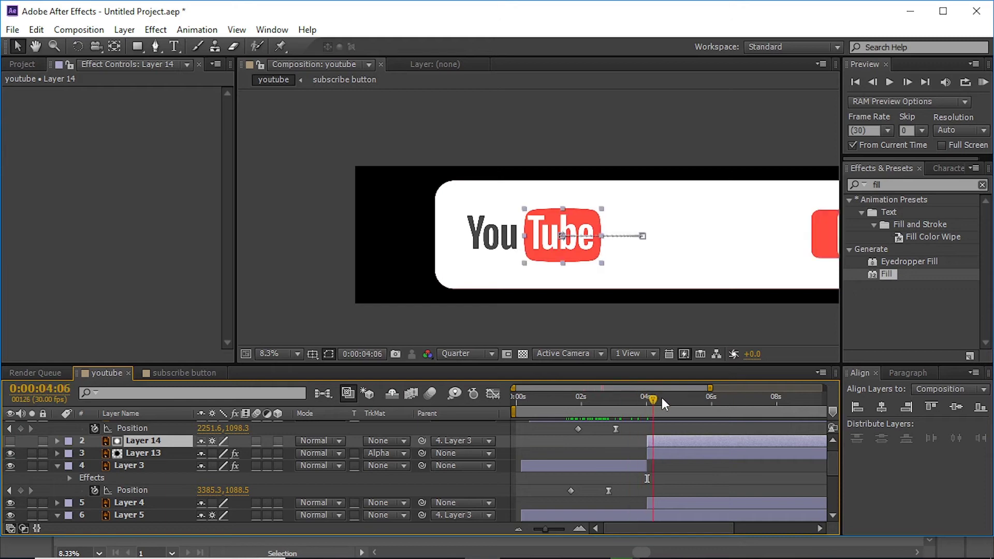
left_click_drag(691, 399, 668, 397)
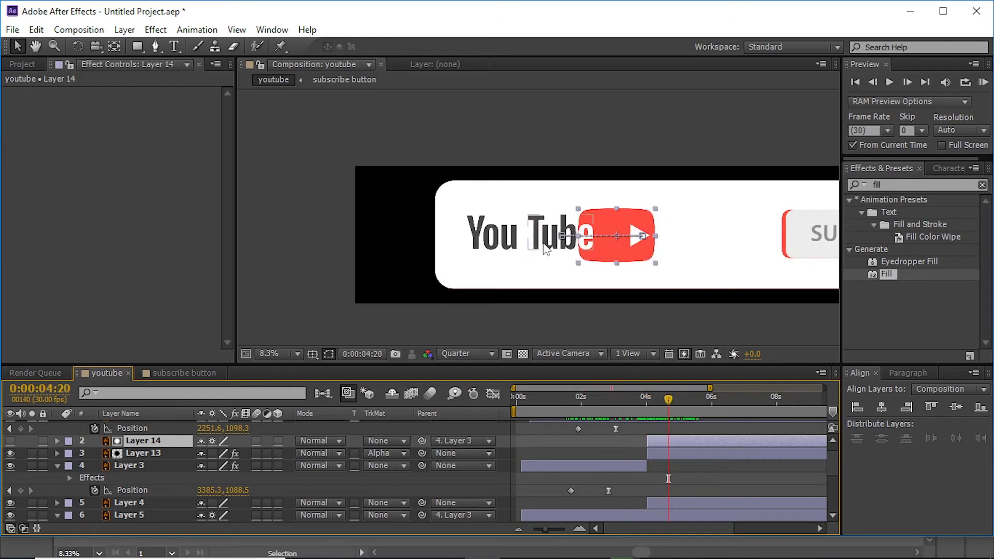
key("ctrl+Down")
key("i")
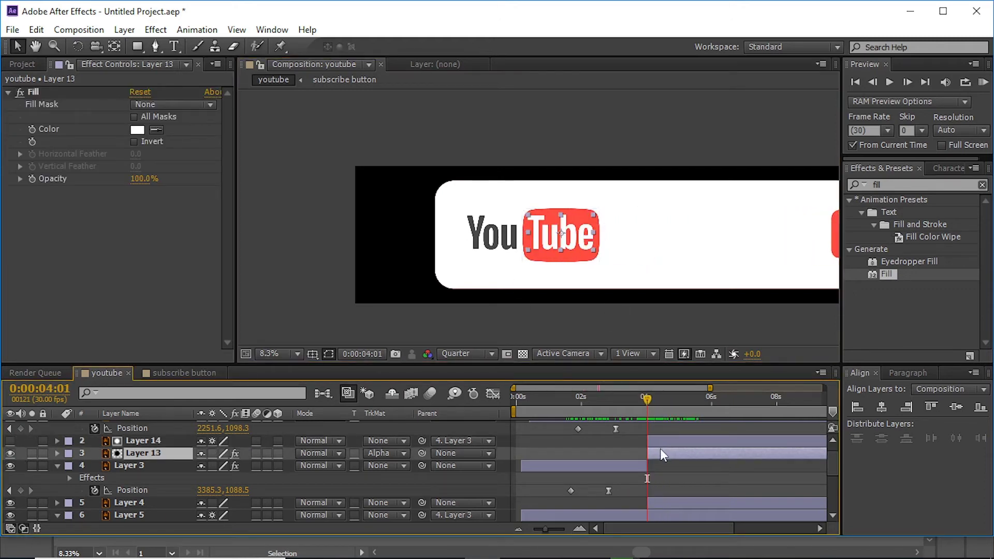
key("p")
left_click(633, 473)
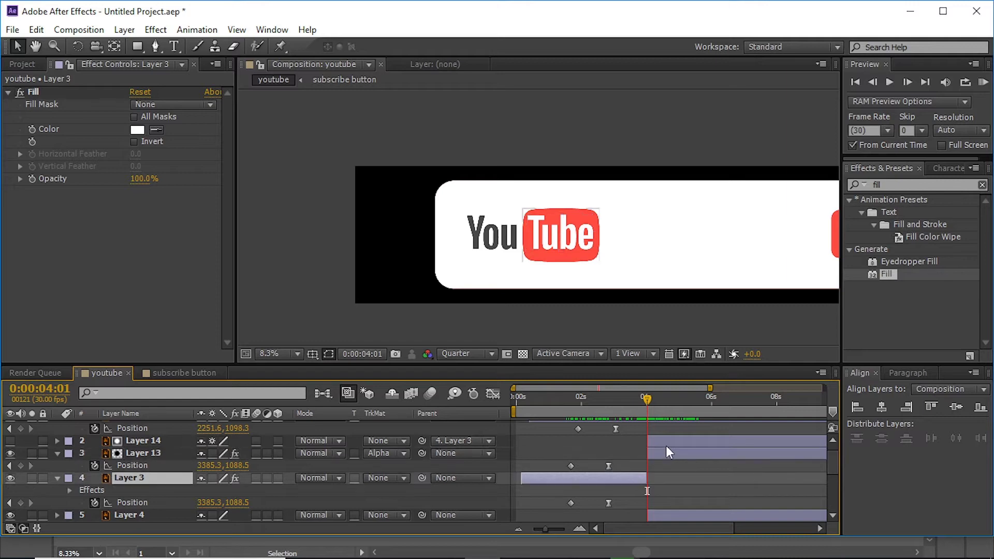
left_click(666, 446)
scroll(662, 486, "down", 1)
left_click_drag(647, 399, 666, 398)
left_click_drag(551, 241, 552, 241)
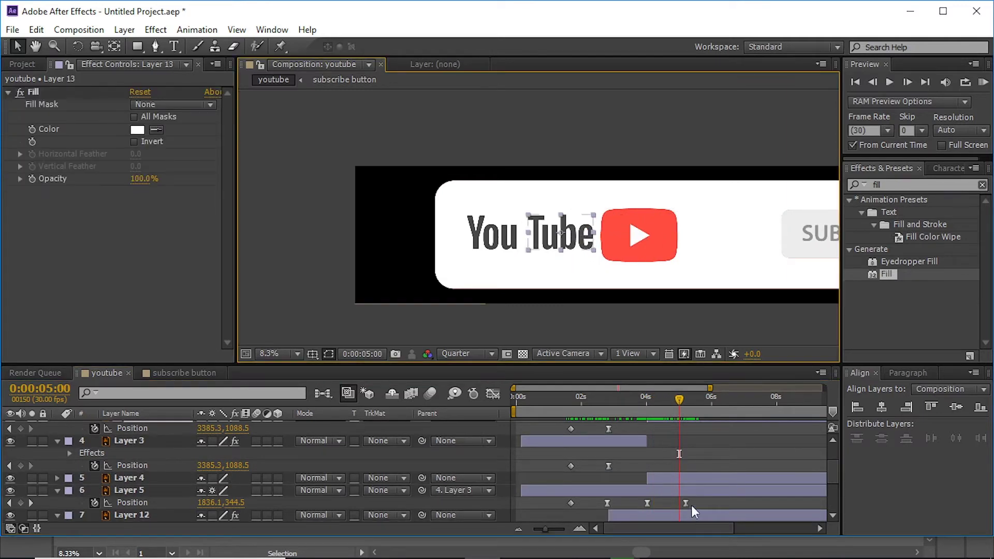
scroll(683, 467, "up", 3)
Trim the YouTube text layer (Layer 12) to start at 4:01 with Alt+[
left_click(647, 400)
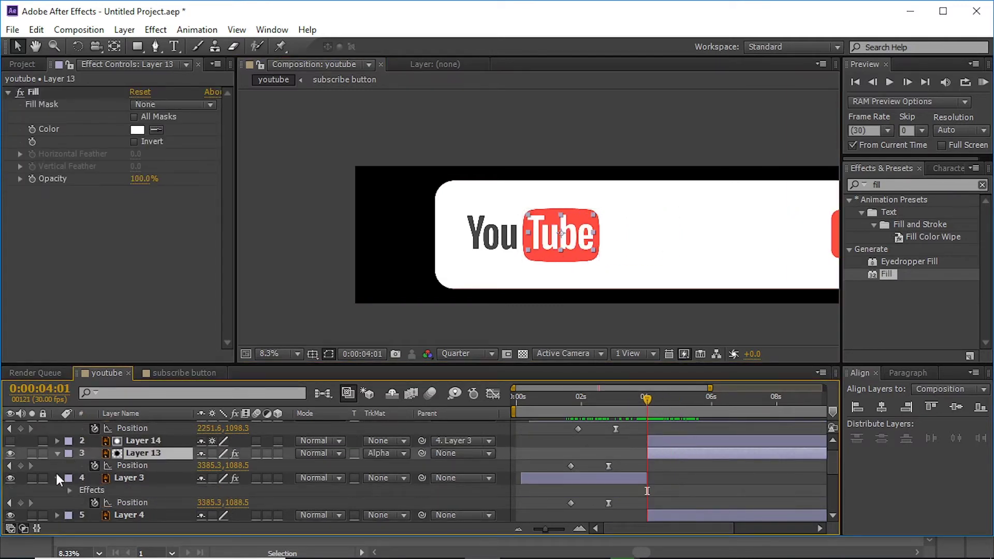
left_click(680, 399)
scroll(661, 446, "down", 3)
scroll(691, 497, "down", 3)
left_click(669, 479)
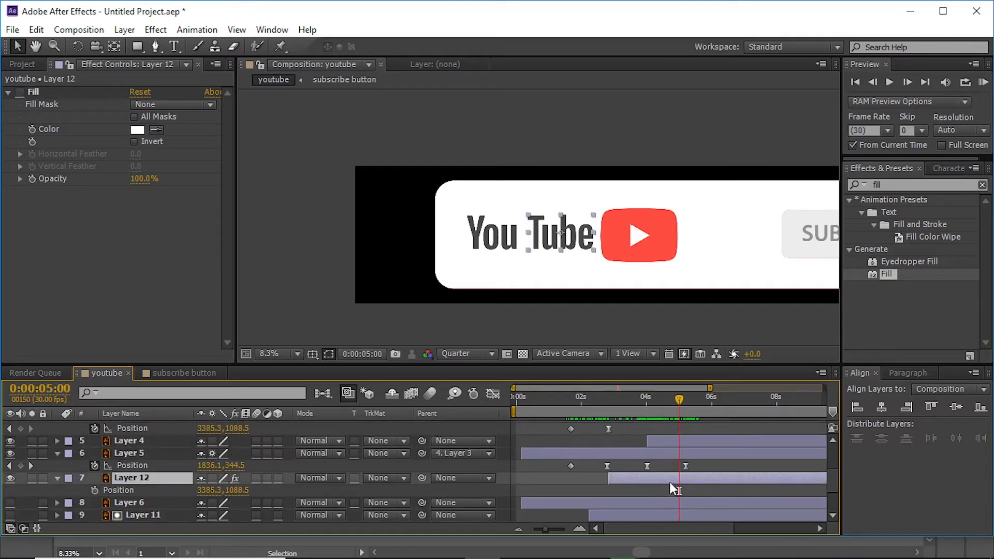
left_click(647, 400)
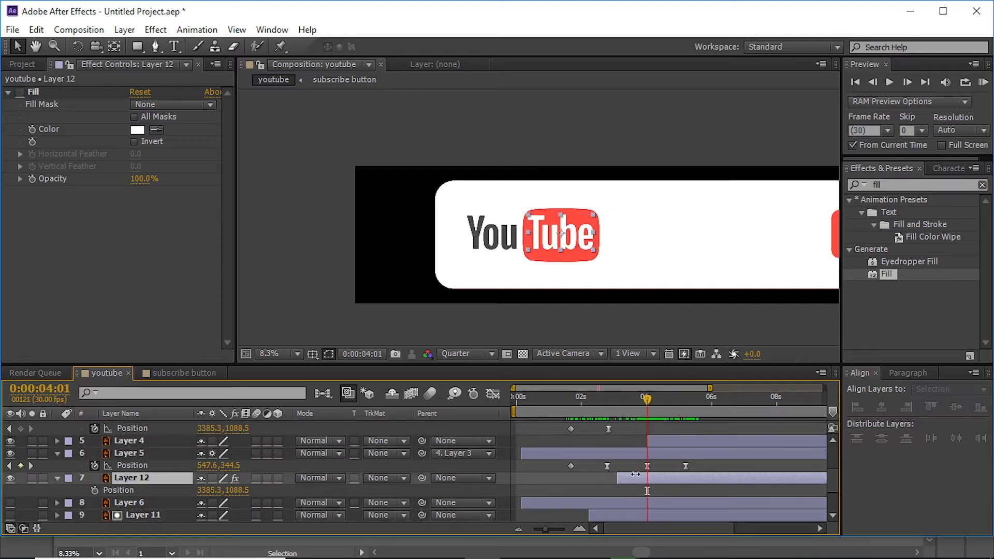
key("alt+bracketleft")
Keyframe Layer 12 sliding left from 4:01 to 5:06, eased in the Graph Editor
left_click(94, 490)
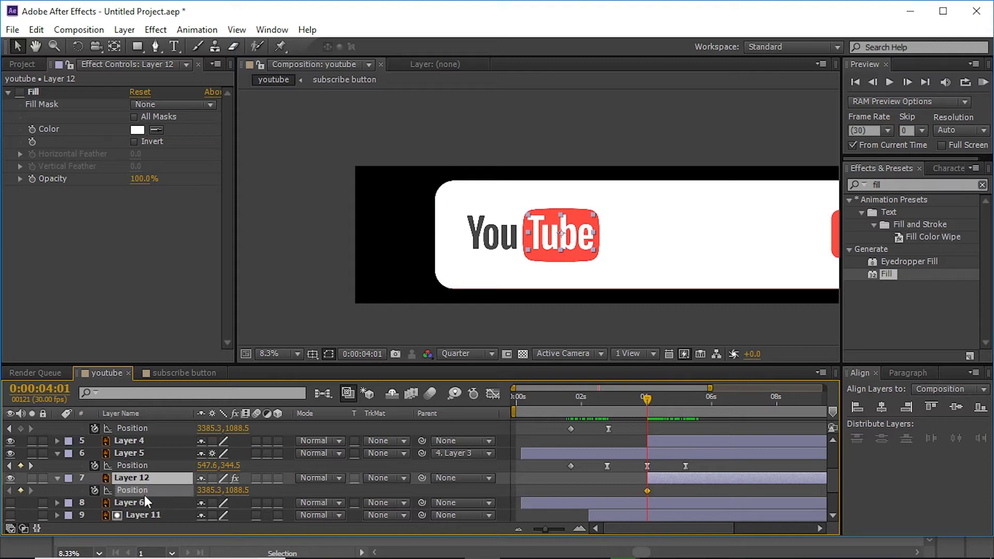
left_click(685, 403)
left_click_drag(582, 241, 571, 240)
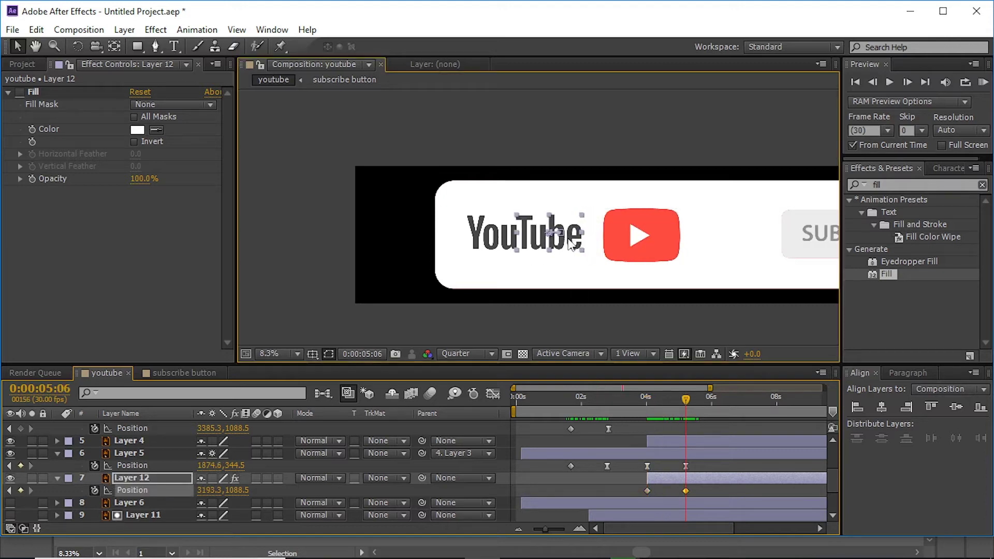
key("shift+F3")
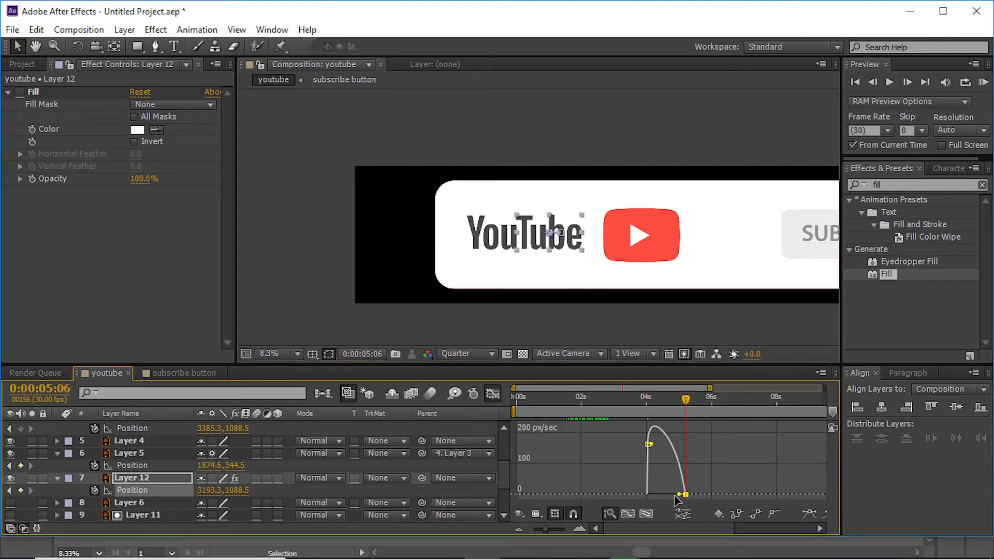
left_click_drag(649, 445, 664, 486)
key("shift+F3")
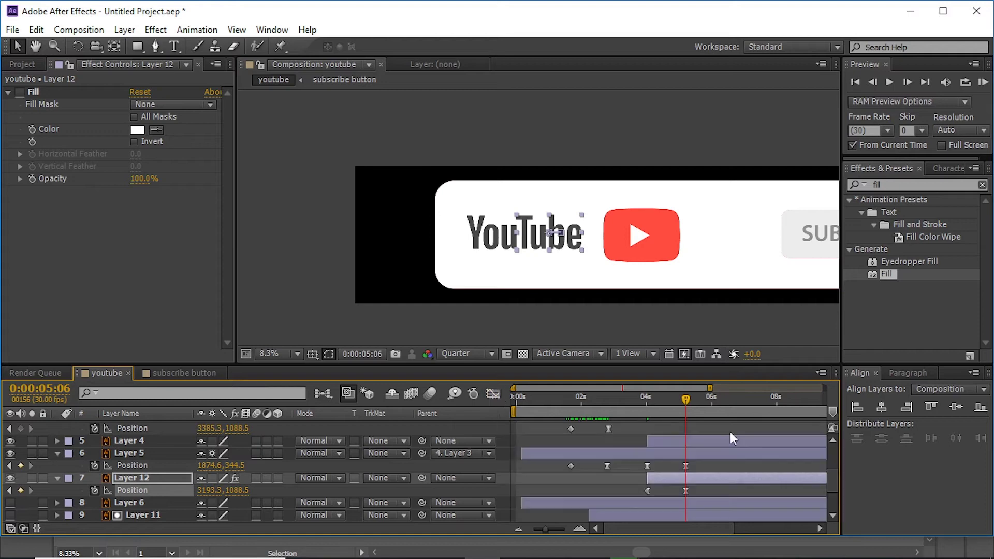
mouse_move(654, 412)
left_mouse_down()
mouse_move(663, 415)
mouse_move(647, 414)
left_mouse_up()
Paste Layer 12's position keyframes onto the Tube text layer, Layer 13
left_click(685, 491)
scroll(695, 429, "up", 3)
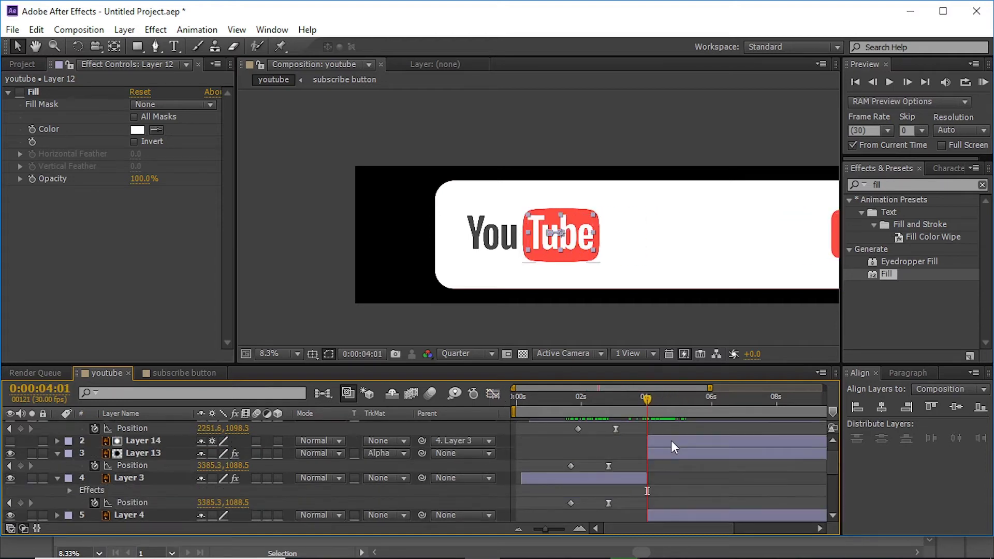
left_click(671, 453)
key("ctrl+v")
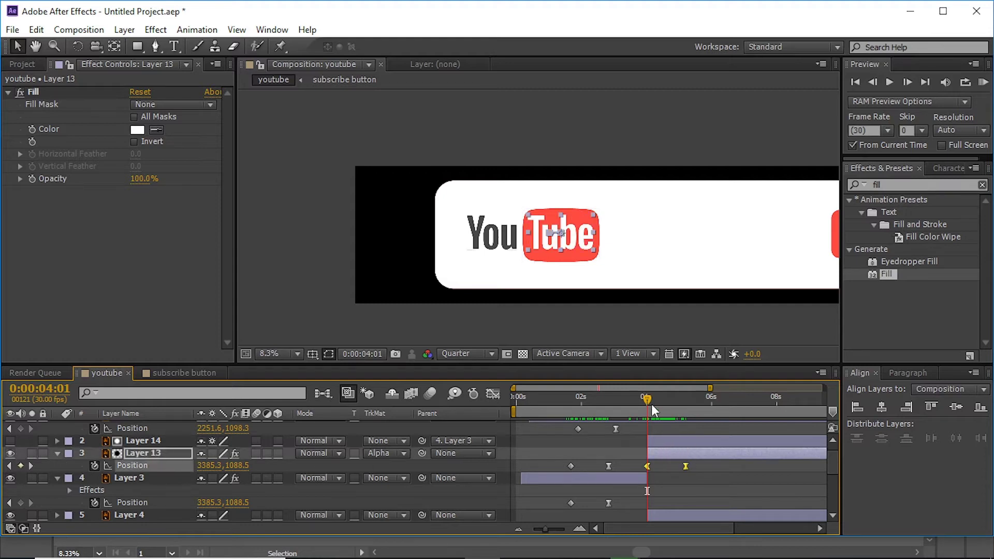
left_click_drag(647, 398, 686, 402)
Reveal the Position property of the play button layers
left_click(672, 440)
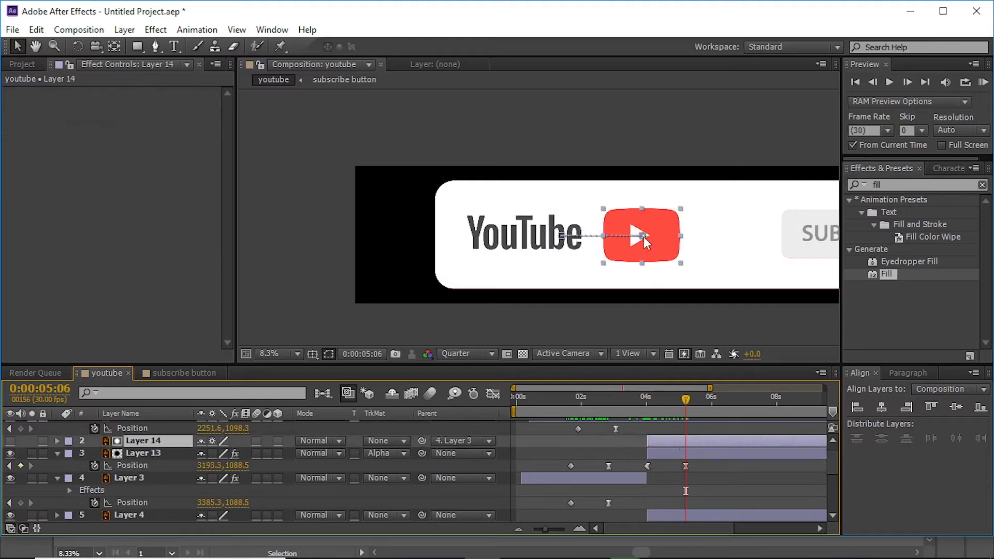
scroll(692, 482, "down", 2)
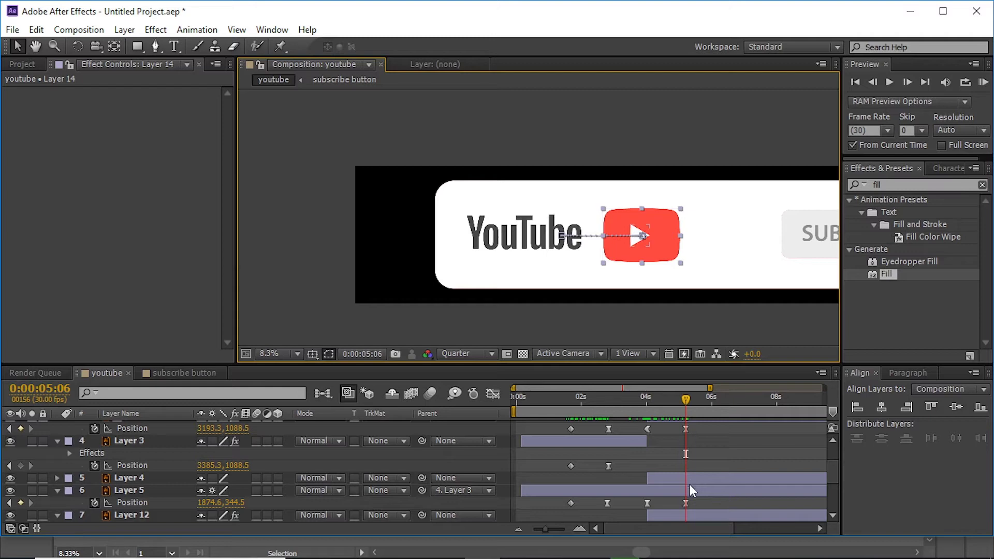
left_click(690, 487)
scroll(694, 466, "up", 3)
left_click(691, 455)
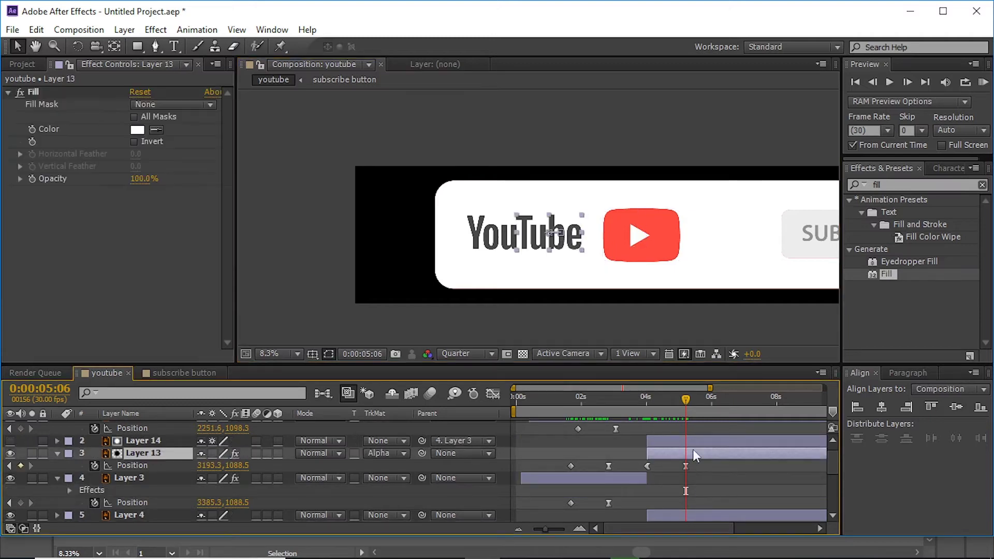
left_click(693, 443)
key("p")
Move the play icon's 5:06 Position keyframe left to 1622.6, 344.5, beside the wordmark
scroll(699, 466, "down", 3)
left_click(686, 515)
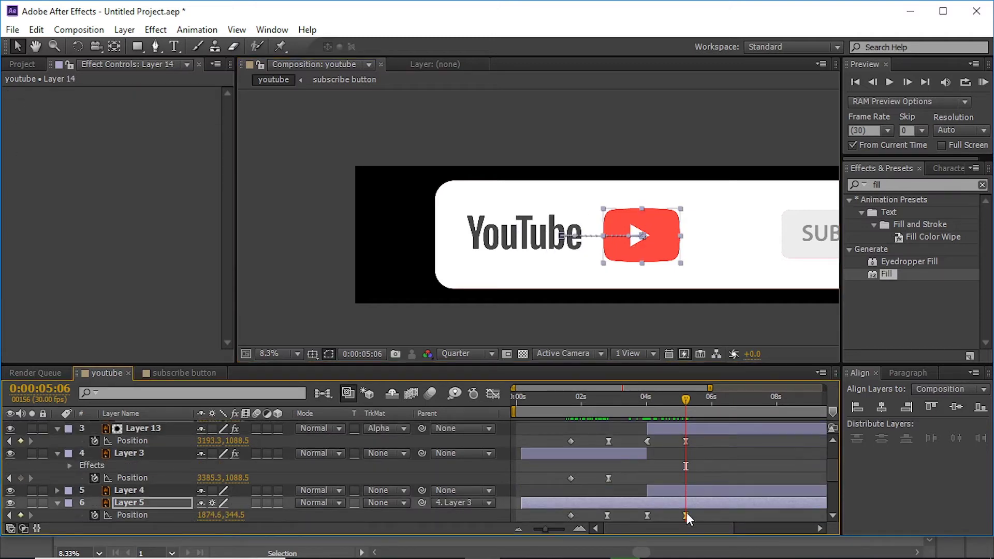
left_click_drag(640, 243, 625, 243)
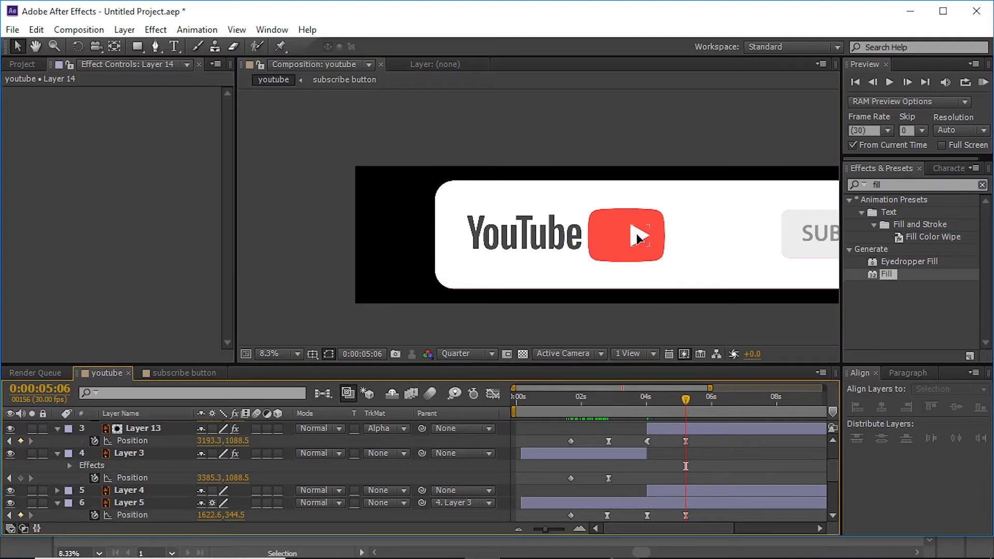
left_click(626, 234, "shift")
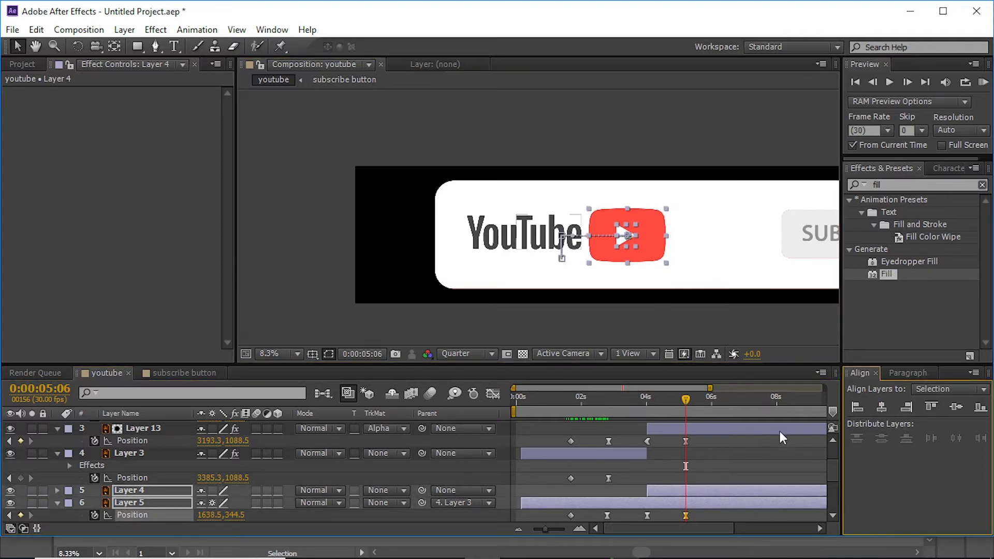
left_click(746, 417)
left_click_drag(710, 398, 647, 402)
key("comma")
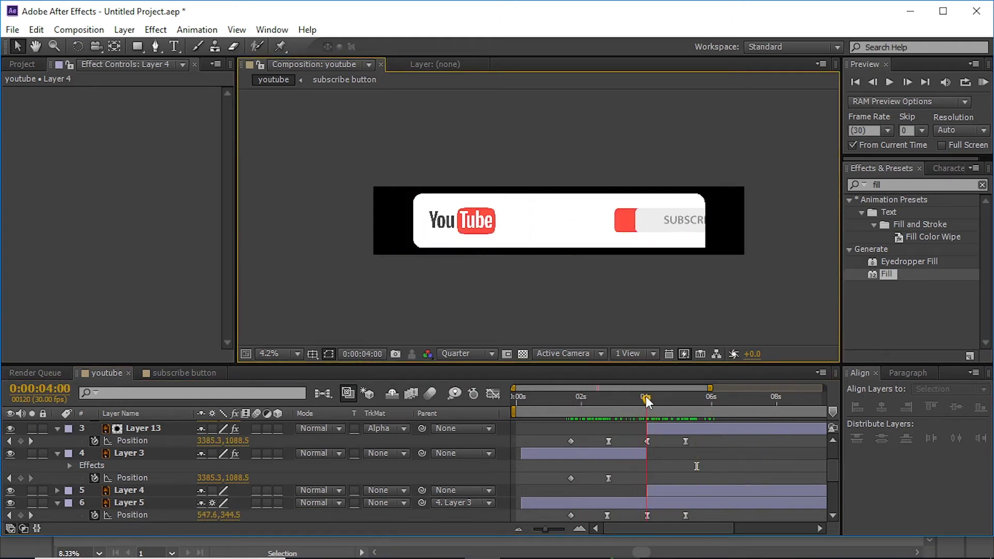
Shift the subscribe button layers and their Layer 11 matte to start around 3 seconds
scroll(706, 471, "down", 3)
scroll(706, 471, "down", 3)
left_click(616, 465)
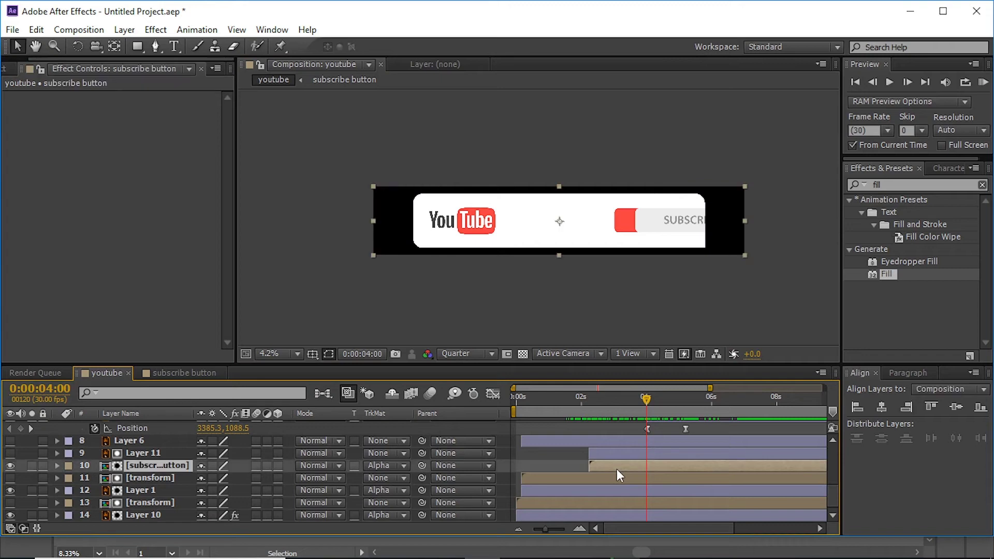
left_click(608, 456, "shift")
left_click_drag(608, 456, 667, 455)
mouse_move(656, 400)
left_mouse_down()
mouse_move(720, 400)
mouse_move(613, 410)
left_mouse_up()
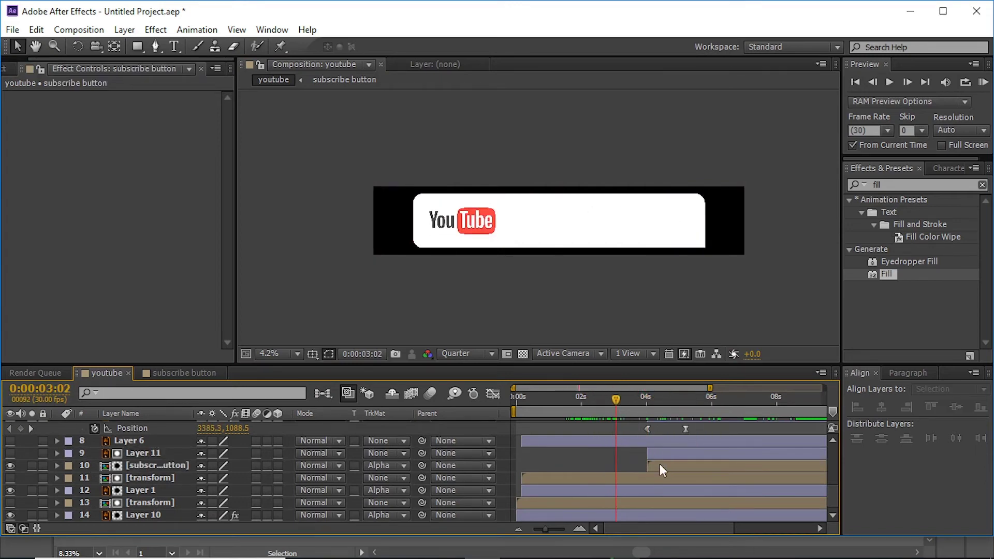
mouse_move(659, 464)
left_mouse_down()
mouse_move(627, 462)
mouse_move(643, 466)
left_mouse_up()
left_click_drag(634, 402, 657, 402)
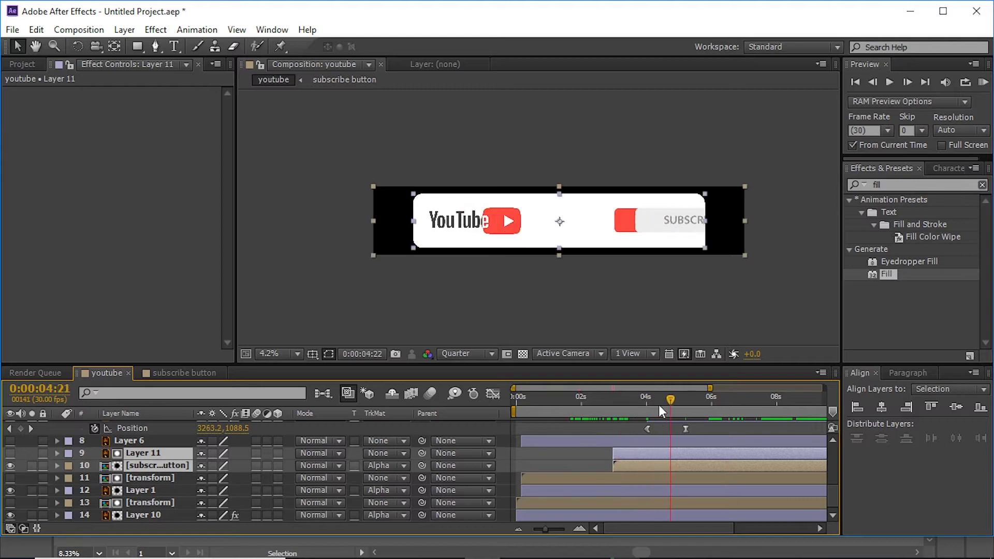
left_click_drag(654, 466, 614, 466)
left_click_drag(602, 406, 647, 408)
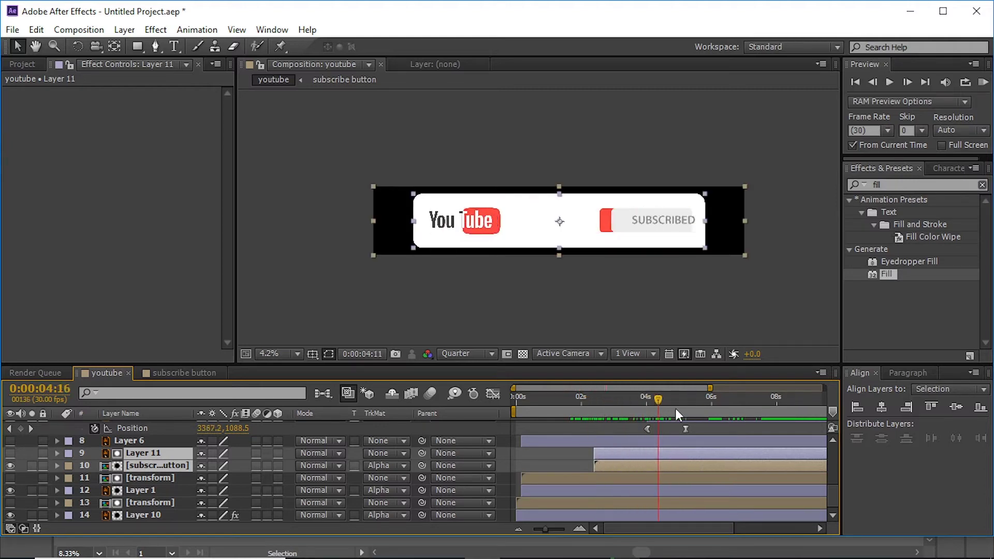
left_click_drag(632, 450, 647, 456)
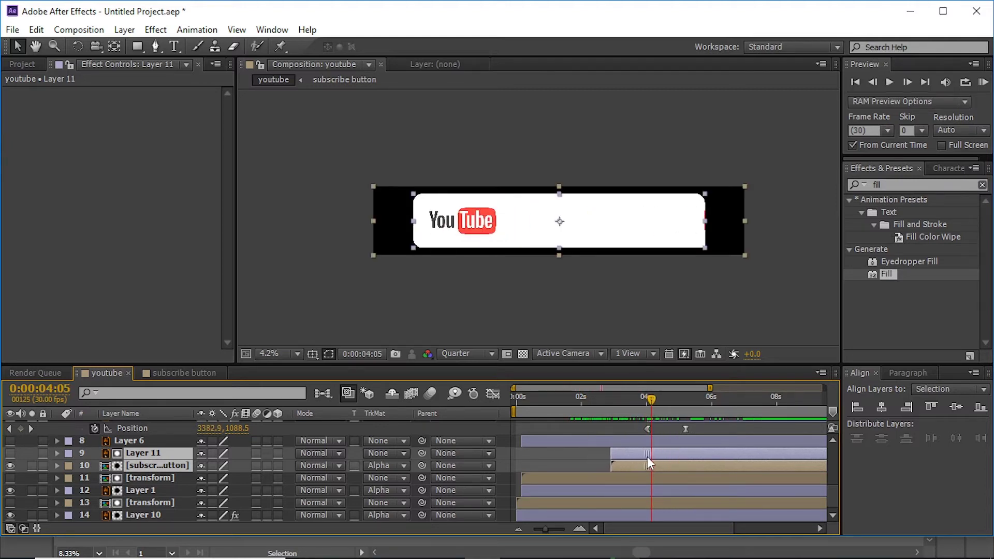
Check the finished banner at 7:13, then RAM Preview from the start
left_click(651, 402)
left_click_drag(657, 403, 758, 414)
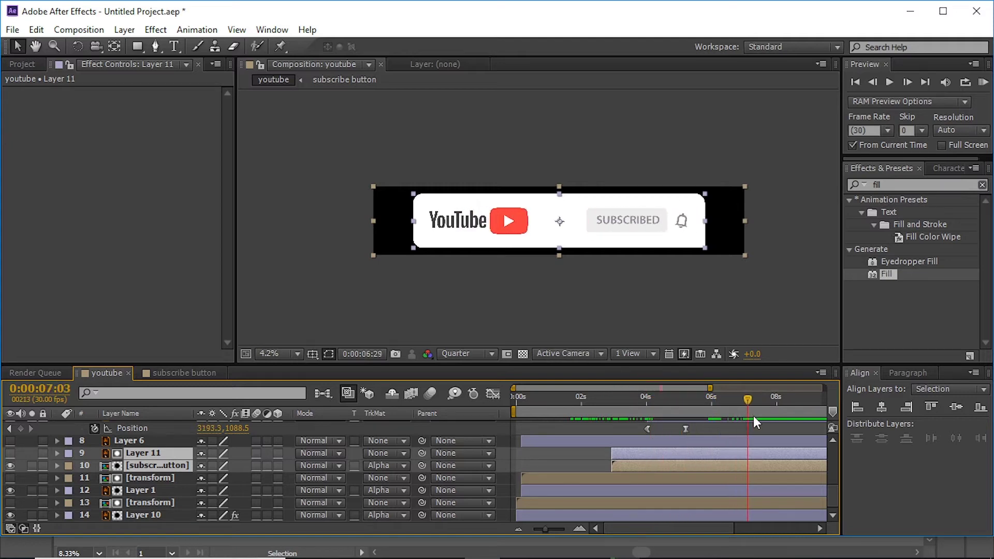
key("Home")
left_click(982, 82)
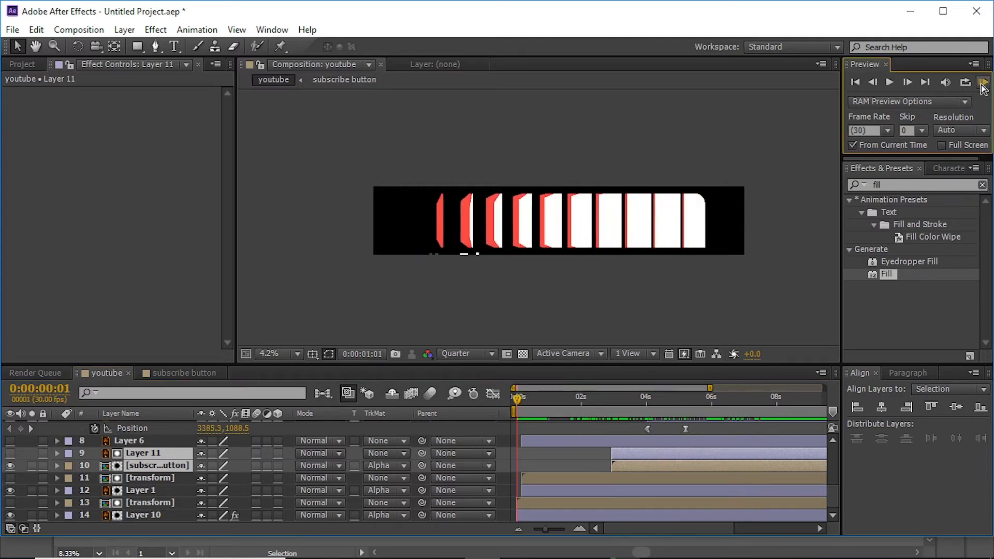
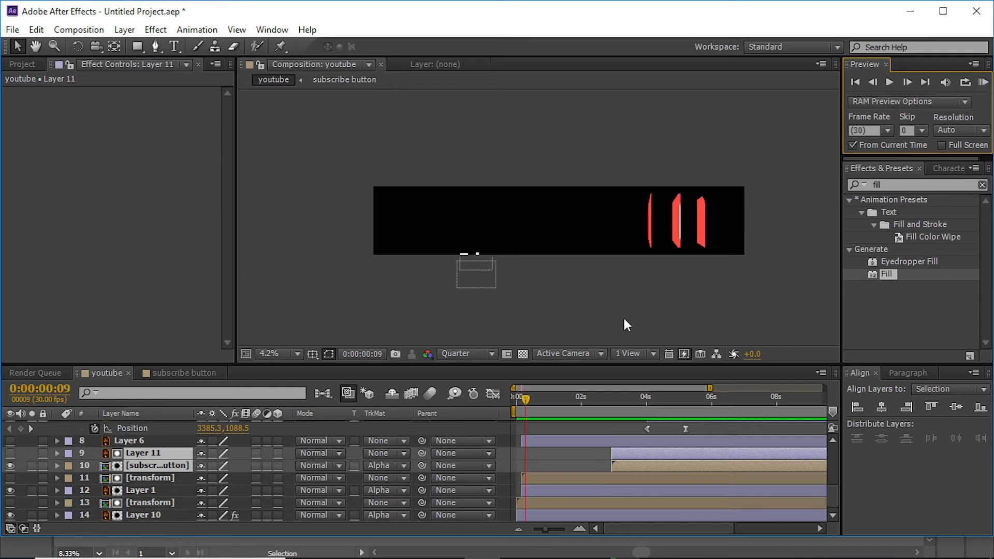
Stop the preview and, at 4:28, select logo layers 1 through 7
left_click(982, 82)
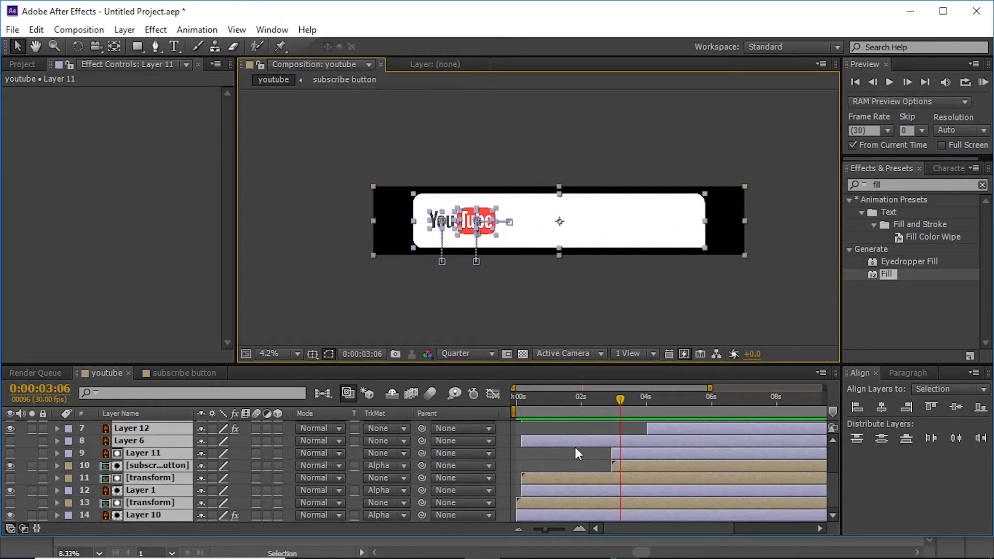
left_click(669, 442)
left_click(675, 417)
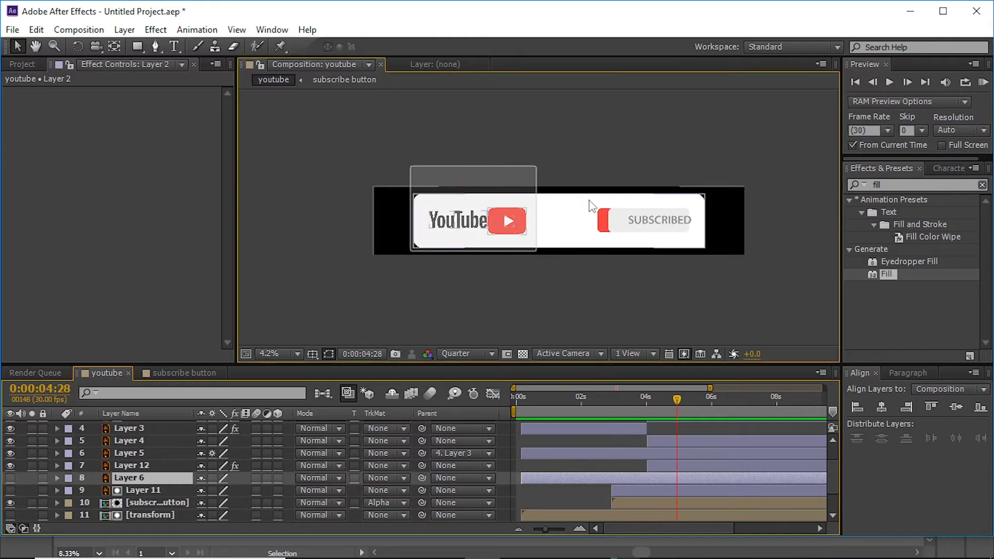
left_click_drag(538, 164, 409, 259)
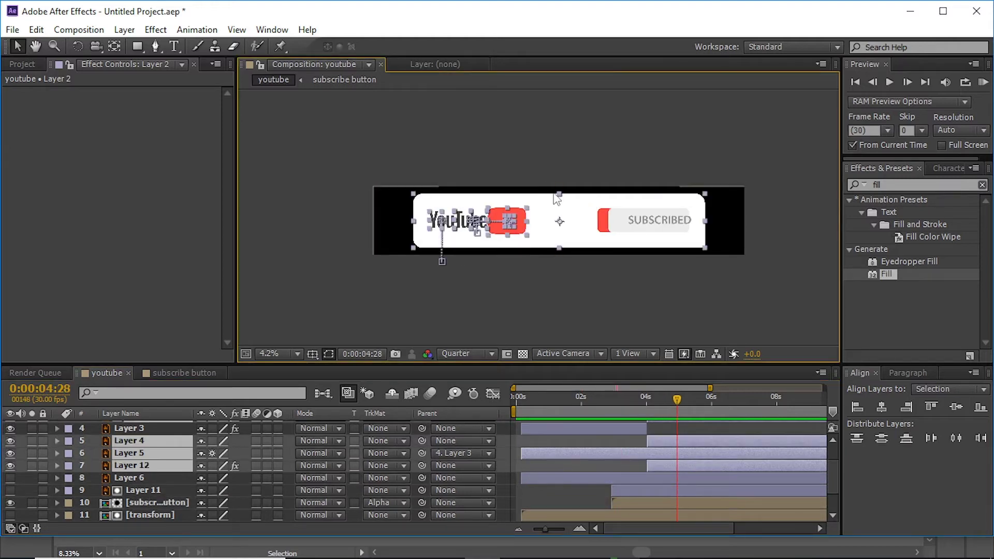
left_click(657, 478)
left_click(657, 469)
scroll(661, 465, "up", 3)
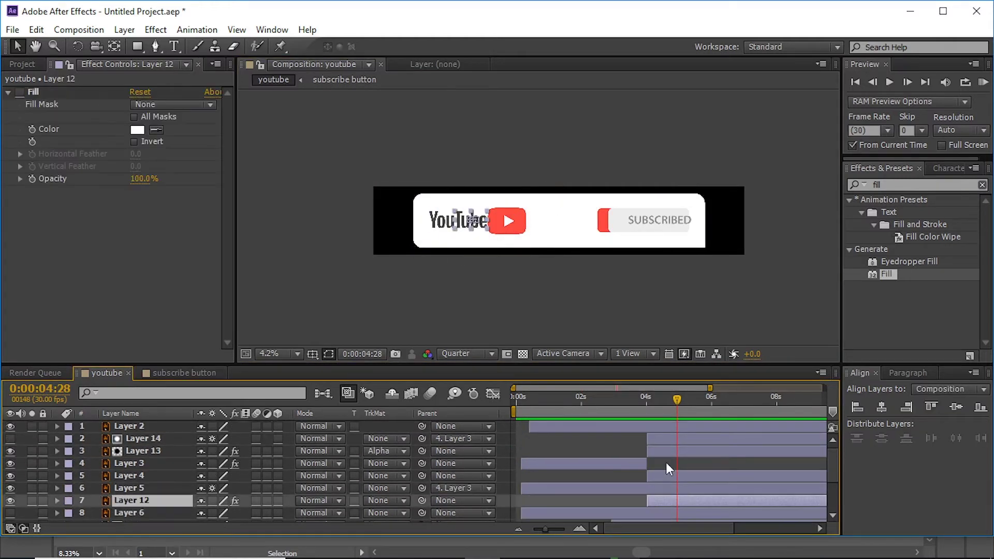
left_click(663, 425, "shift")
Pre-compose the selected layers into a new comp named 'logo'
right_click(660, 466)
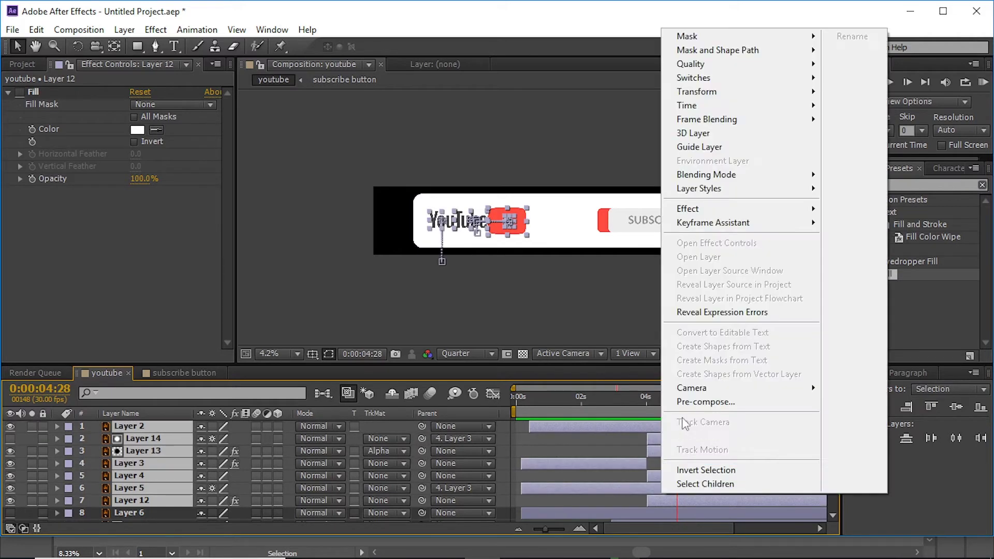
left_click(673, 400)
type("logo")
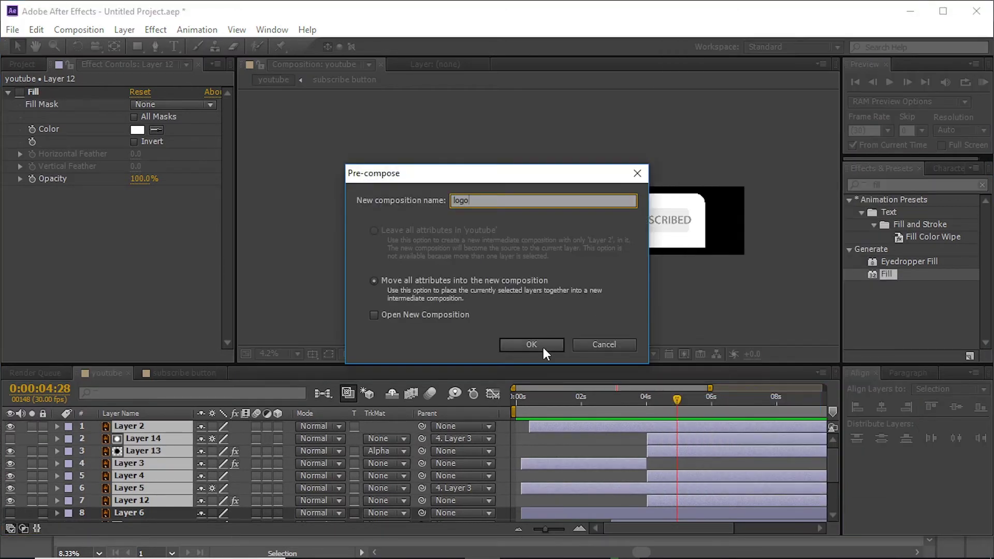
left_click(543, 348)
left_click_drag(592, 409, 599, 412)
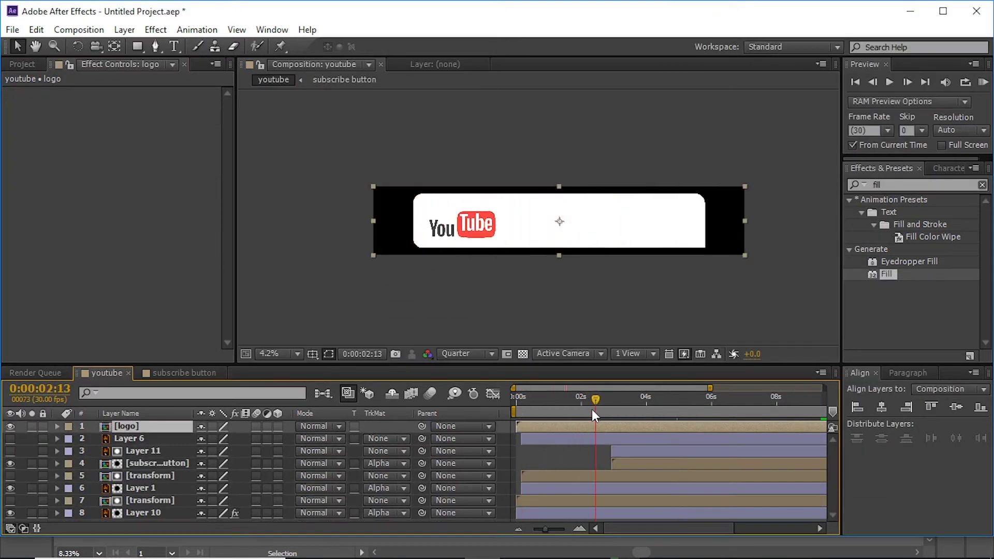
Duplicate Layer 12 to the top and use it as the logo layer's alpha matte
left_click(564, 488)
key("ctrl+d")
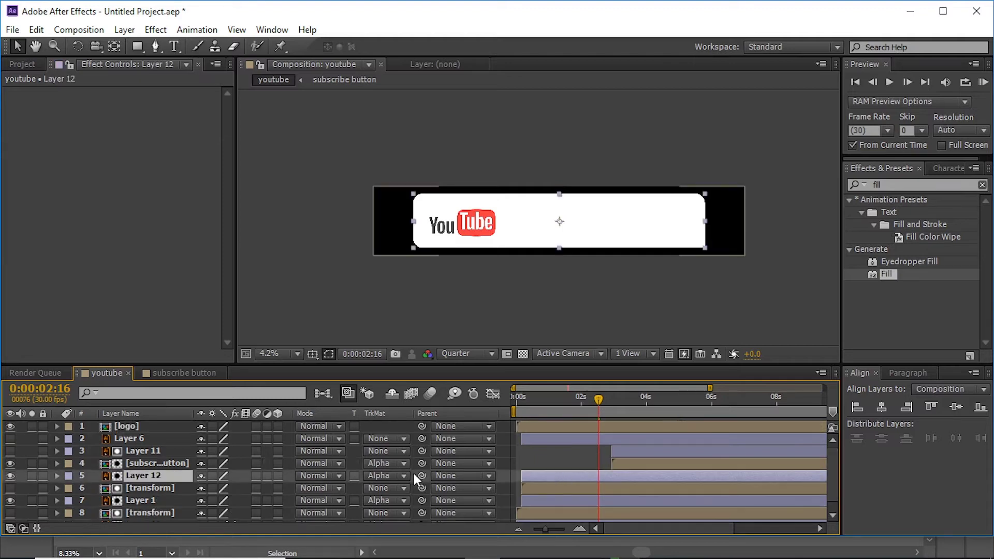
key("ctrl+shift+bracketright")
left_click(316, 438)
key("Escape")
left_click(386, 438)
left_click(430, 475)
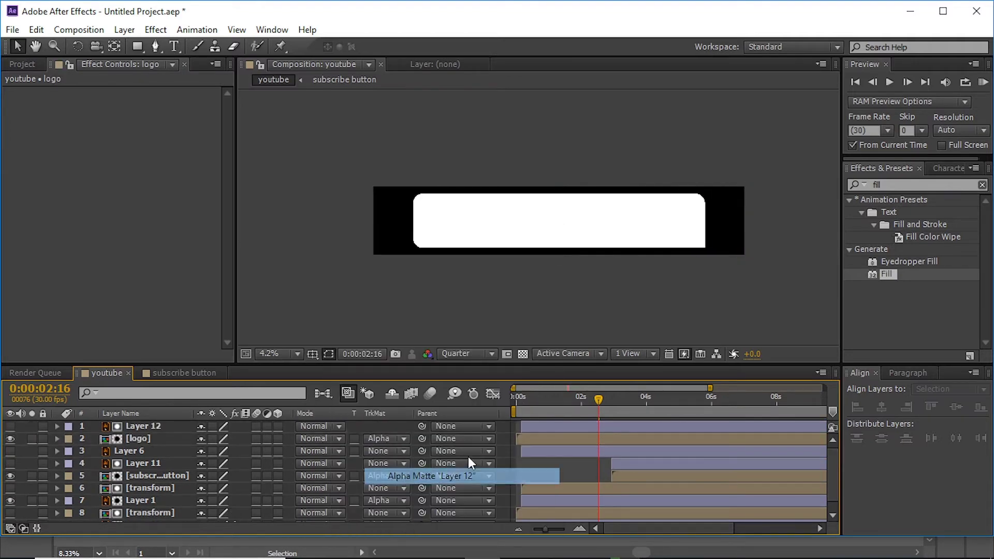
mouse_move(517, 400)
left_mouse_down()
mouse_move(594, 399)
mouse_move(577, 400)
left_mouse_up()
Slide Layer 11 and the subscribe button layer earlier on the timeline
left_click(619, 462)
left_click(619, 475, "shift")
left_click_drag(620, 475, 585, 475)
left_click_drag(577, 408, 613, 409)
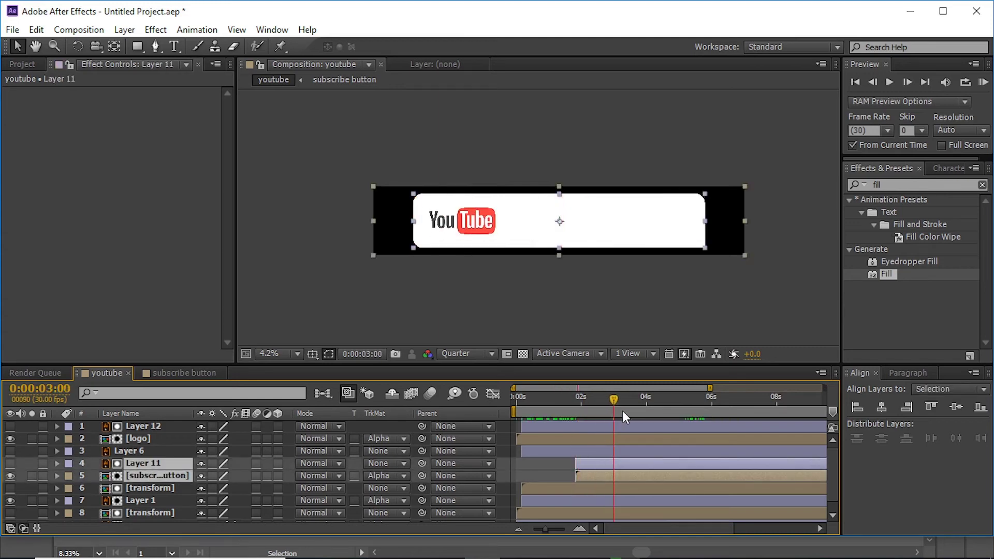
key("i")
left_click_drag(605, 468, 565, 468)
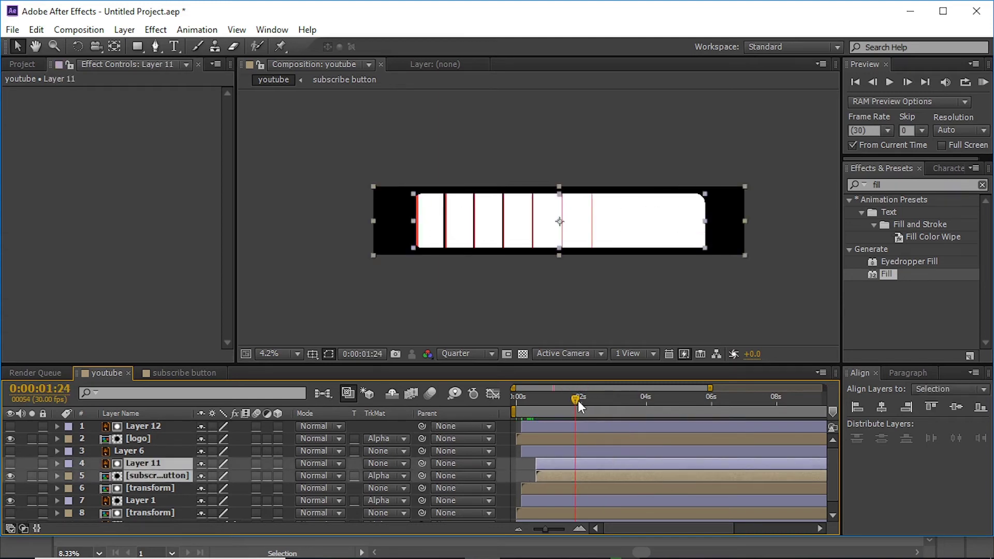
left_click_drag(576, 400, 697, 400)
Make the hand Layer 6 visible, move it to the top, and start it at 5:16
left_click(178, 452)
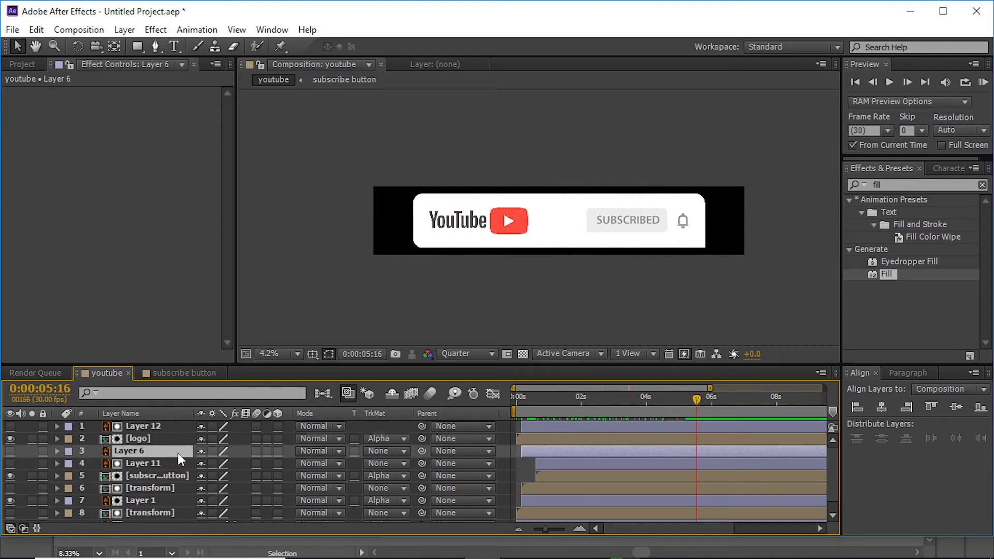
left_click(10, 451)
key("ctrl+shift+bracketright")
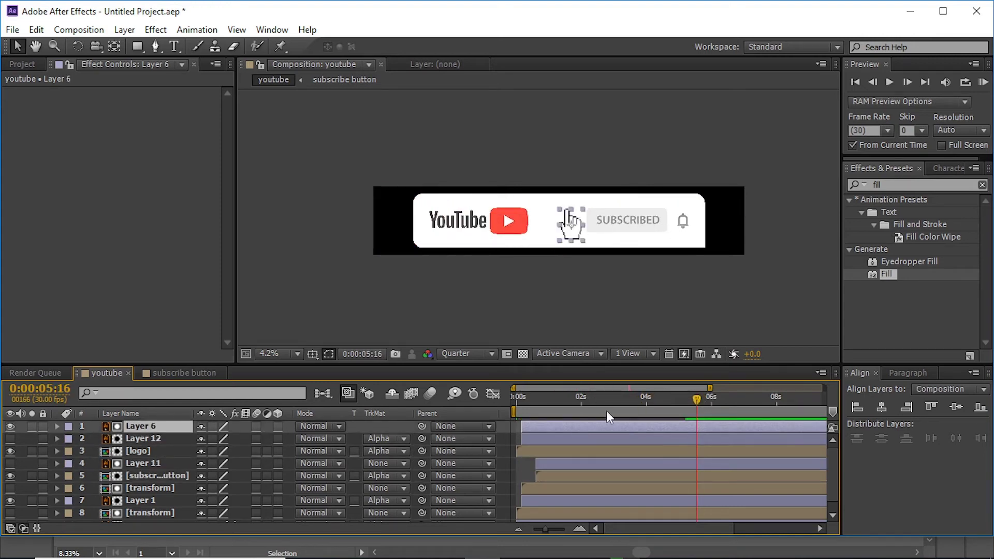
left_click_drag(607, 423, 702, 424)
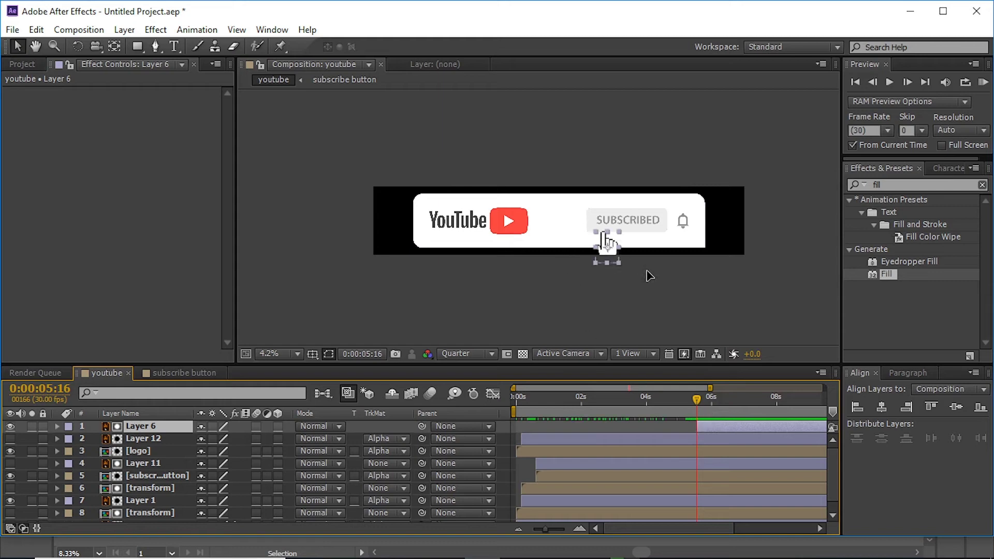
Keyframe the hand's Position onto the SUBSCRIBED button and time-reverse the two keyframes
scroll(751, 267, "up", 1)
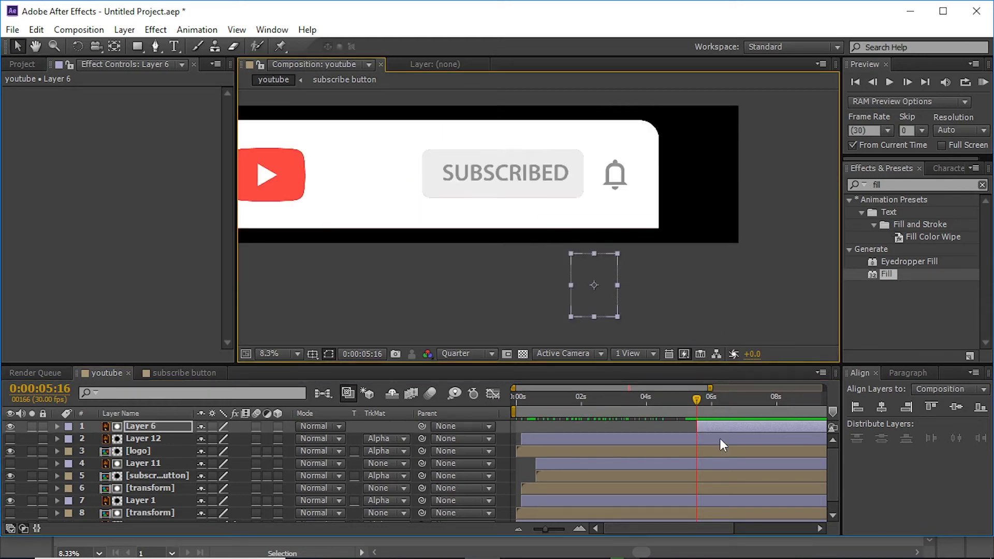
key("p")
key("alt+shift+p")
mouse_move(694, 440)
left_mouse_down()
mouse_move(625, 449)
mouse_move(588, 439)
mouse_move(654, 440)
left_mouse_up()
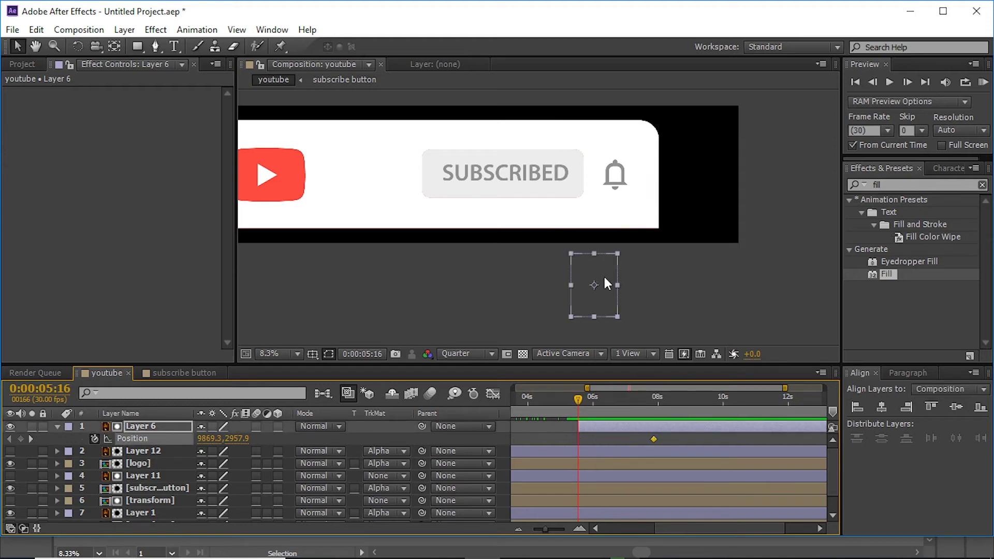
left_click_drag(607, 280, 554, 184)
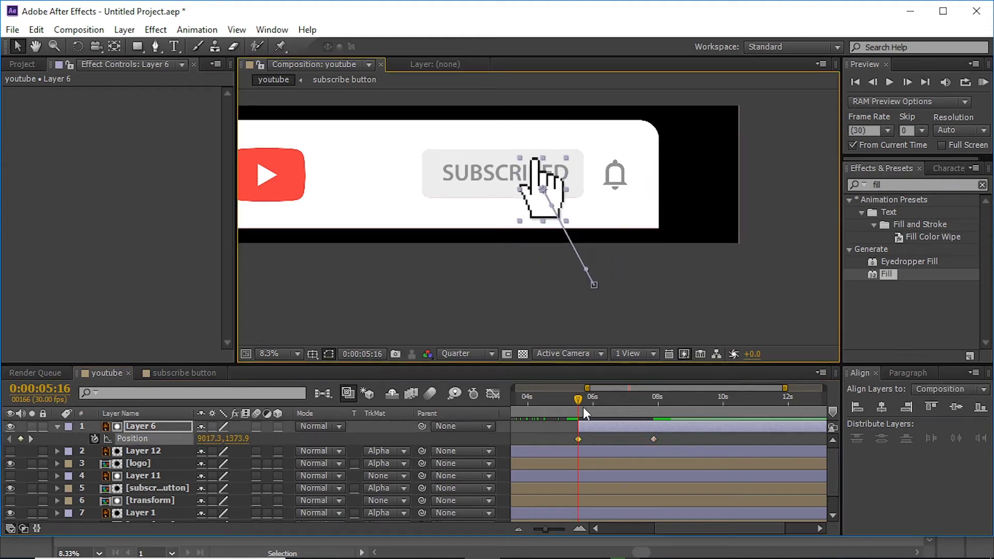
left_click(653, 439, "shift")
right_click(578, 438)
mouse_move(688, 427)
left_click(800, 427)
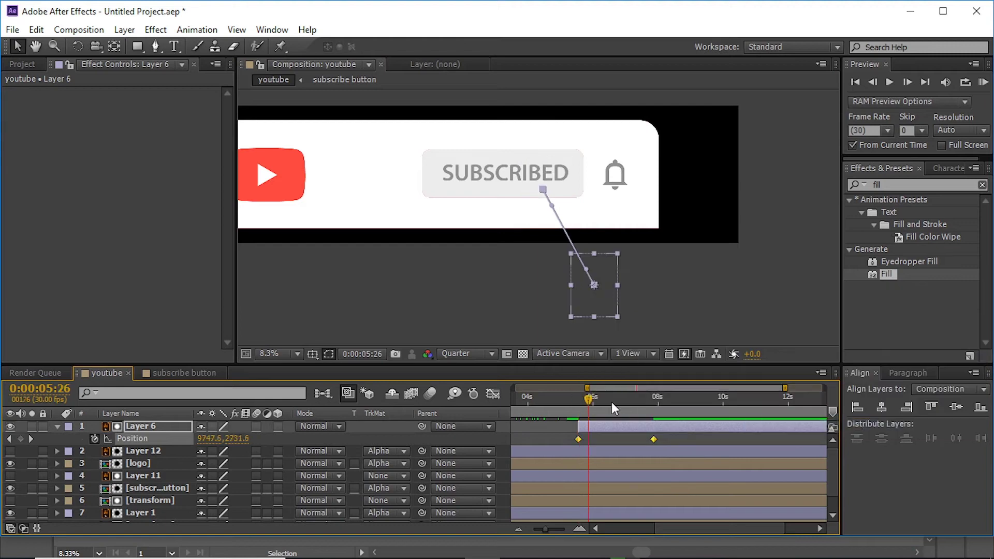
At 7:26, open the subscribe button pre-comp for editing
left_click_drag(611, 401, 653, 399)
left_click(667, 435)
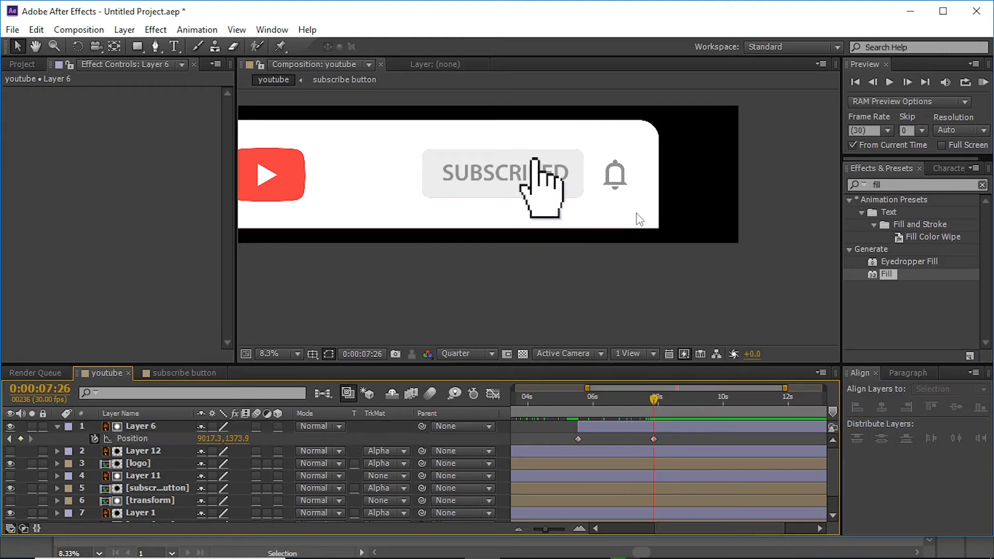
left_click(645, 463)
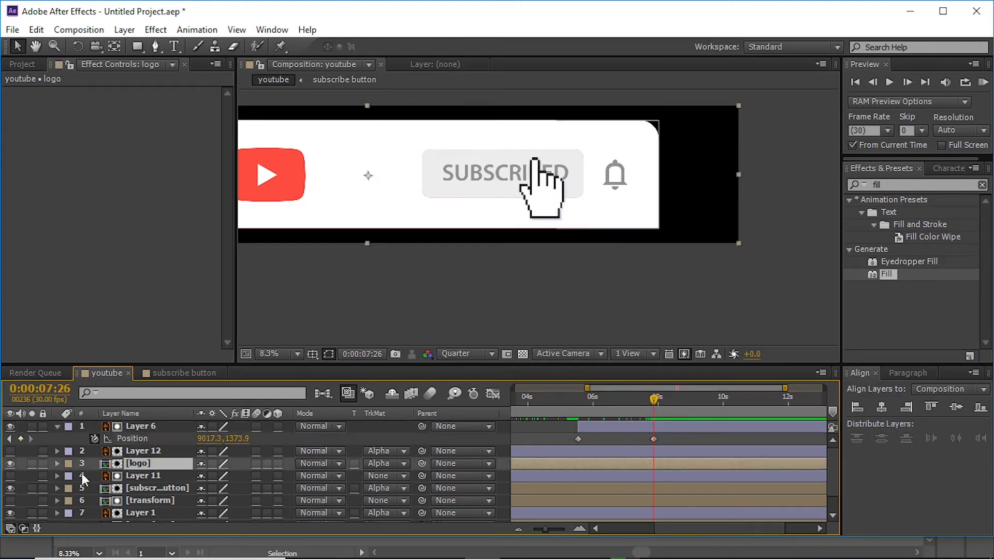
double_click(155, 489)
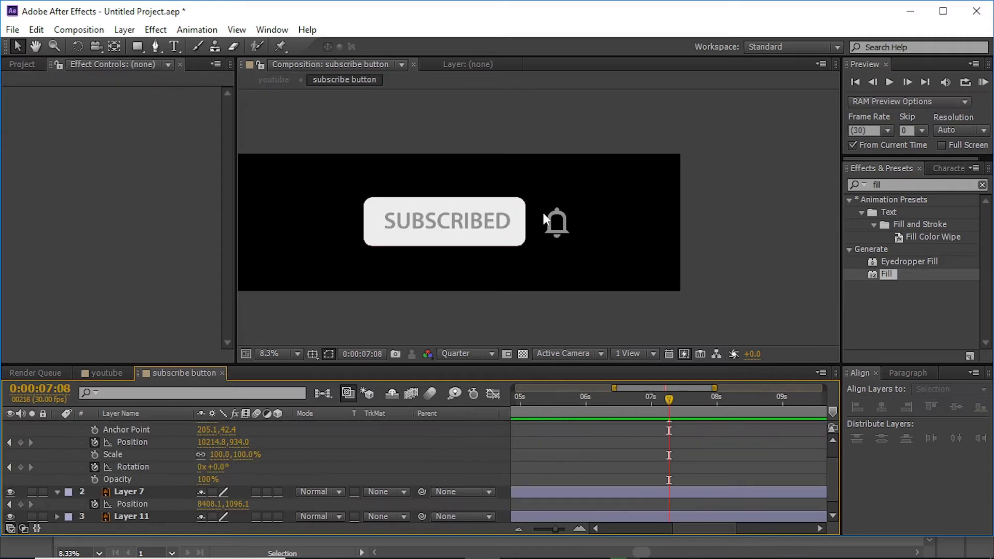
Set a Scale keyframe on Layer 11 at 7:08
scroll(542, 210, "down", 1)
left_click(469, 233)
left_click_drag(544, 288, 643, 292)
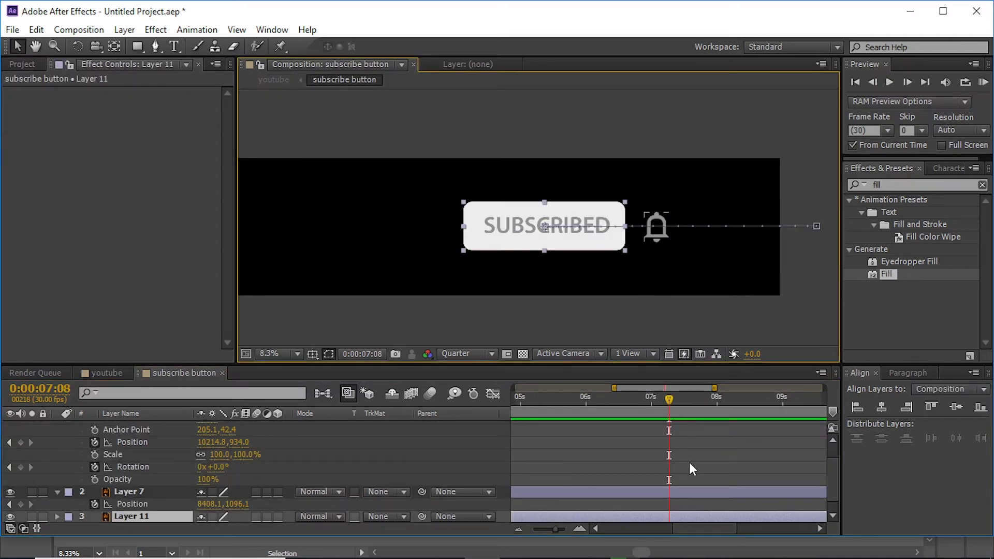
left_click(689, 492)
scroll(720, 467, "down", 1)
left_click_drag(422, 478, 615, 505)
left_click(615, 506)
key("s")
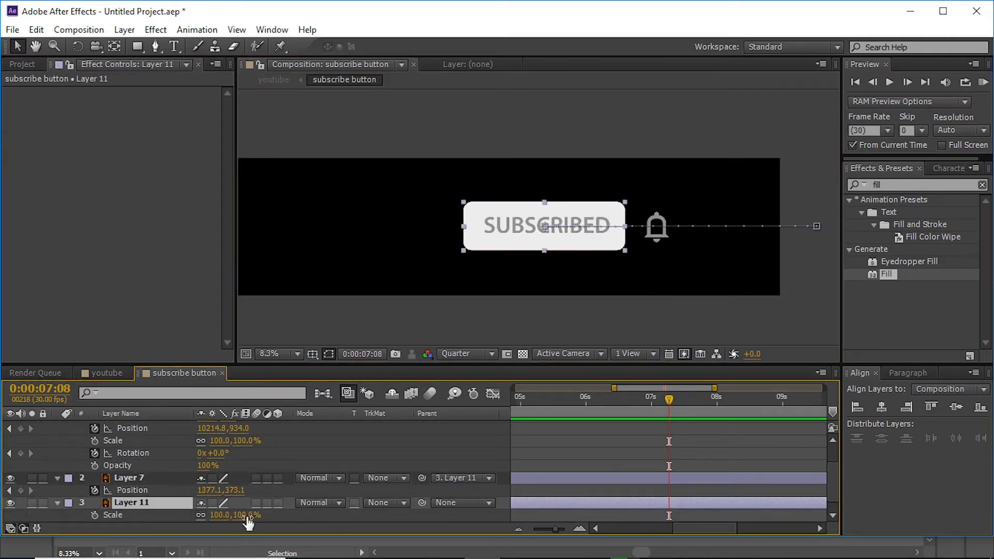
left_click(95, 517)
Add a second Scale keyframe and set Layer 11's Scale to 90 at 7:12
scroll(673, 501, "down", 1)
left_click(713, 401)
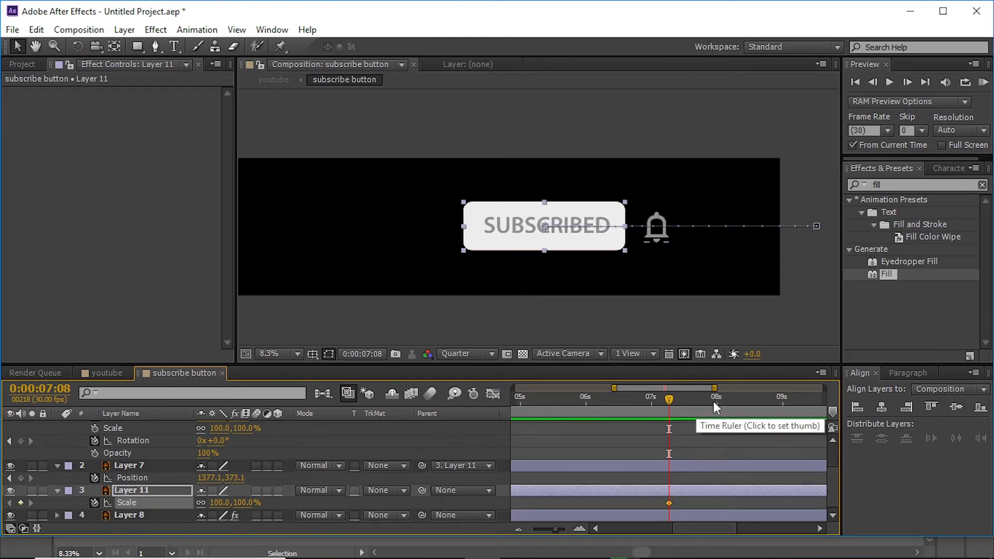
left_click(21, 503)
left_click_drag(712, 407, 678, 403)
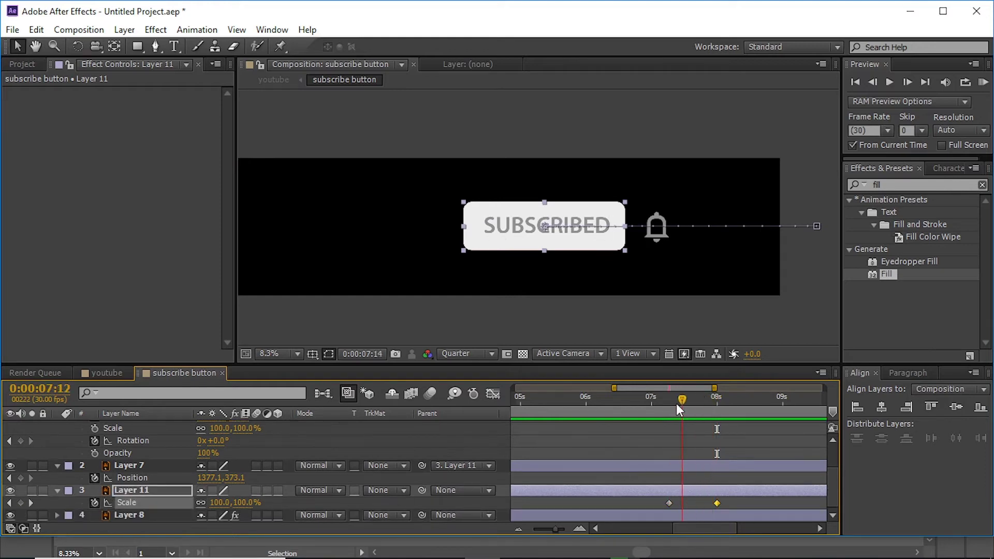
left_click(245, 503)
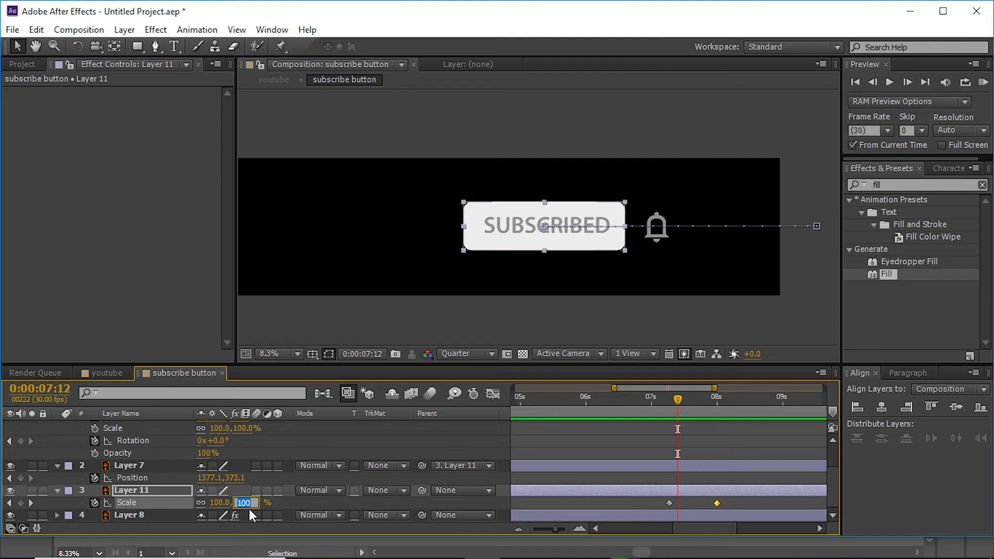
type("90")
key("Return")
Preview the button bump from 6:26
left_click(707, 405)
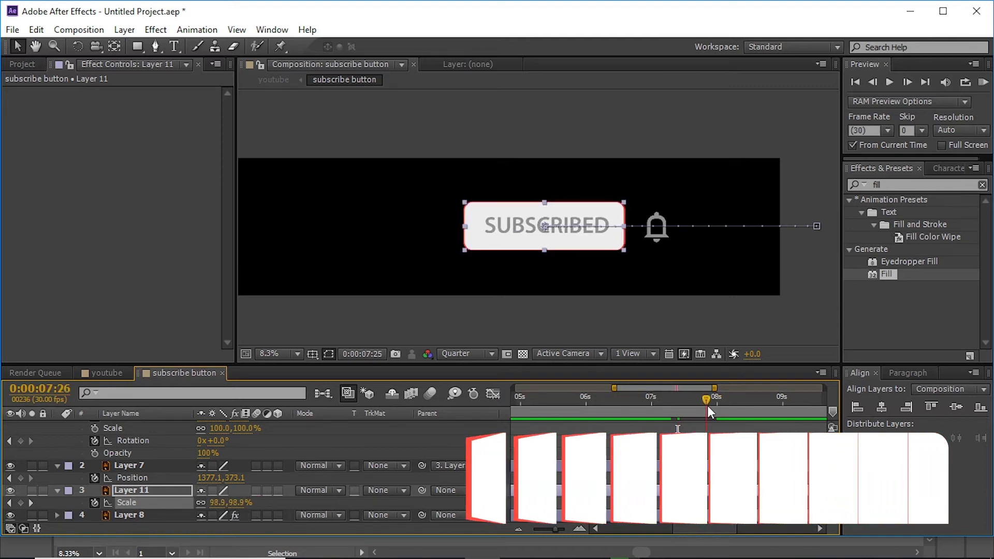
left_click_drag(707, 405, 643, 400)
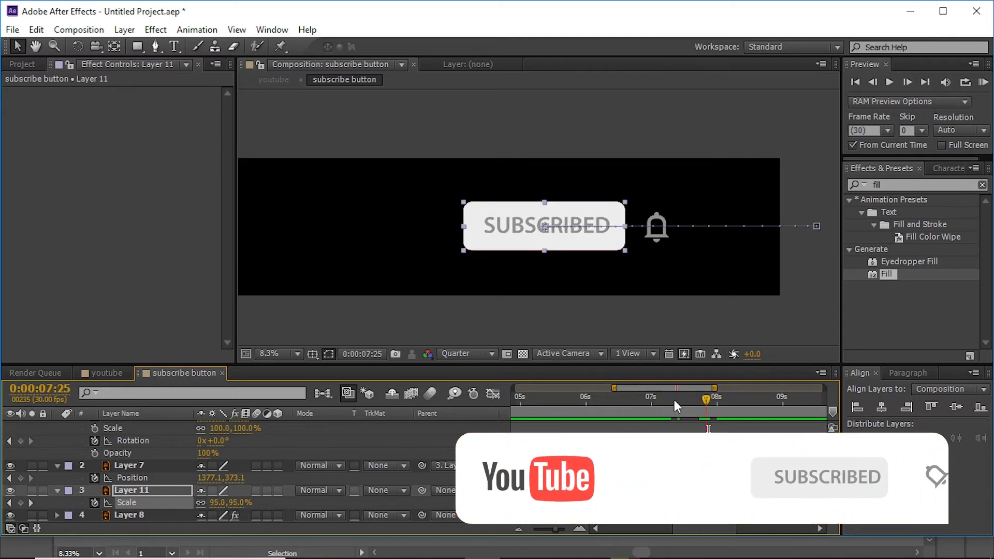
left_click(983, 82)
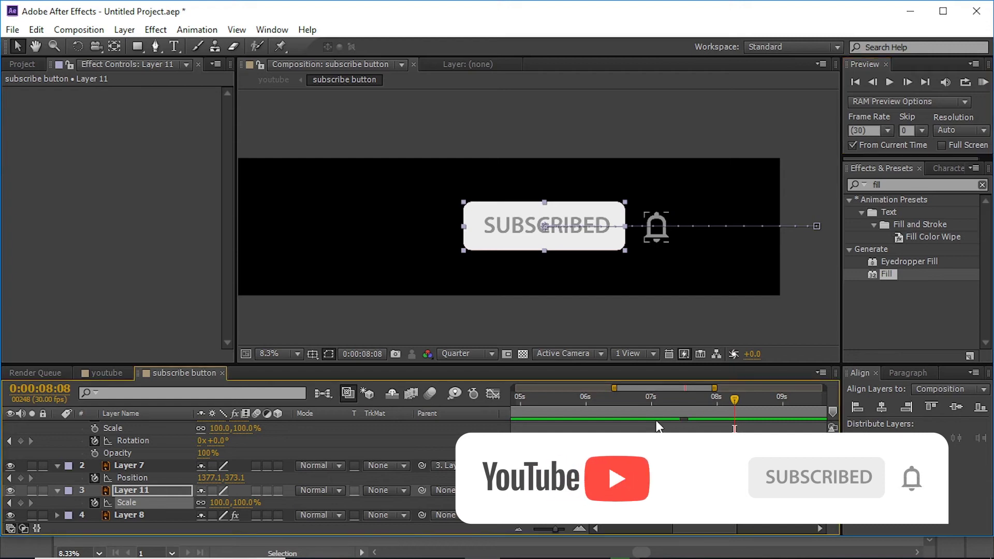
left_click(665, 406)
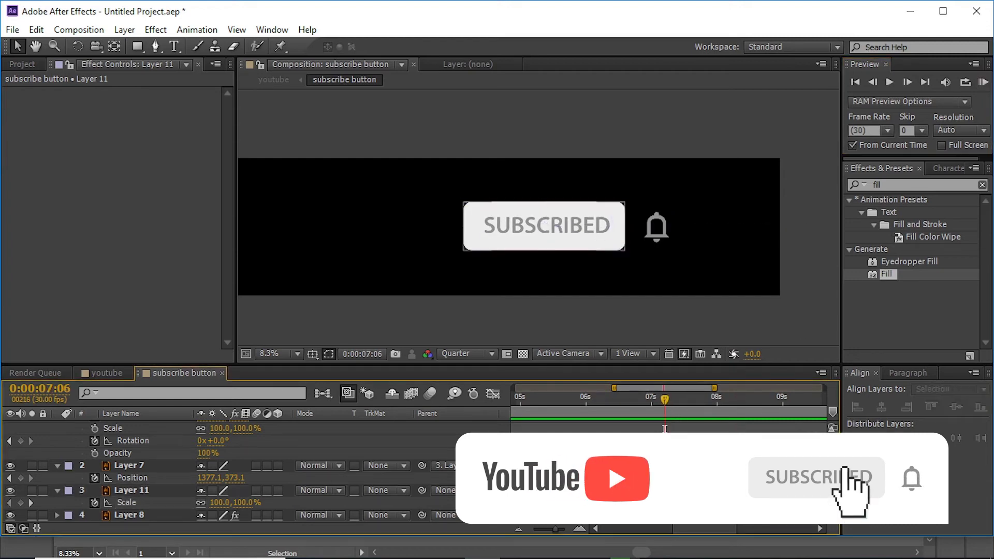
left_click(983, 82)
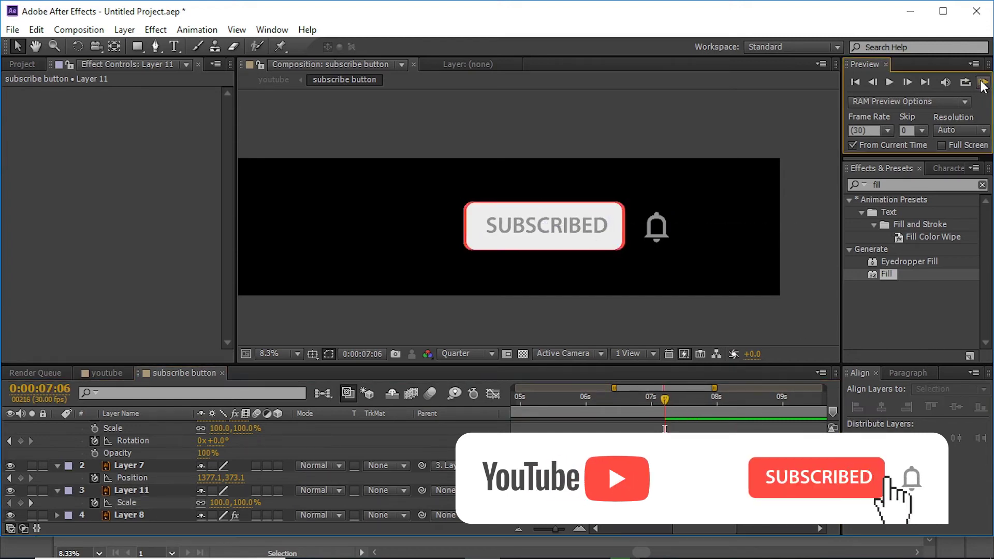
left_click(669, 398)
Parent Layer 8 to Layer 11 and check the result in the youtube comp around 7–8s
left_click(129, 515)
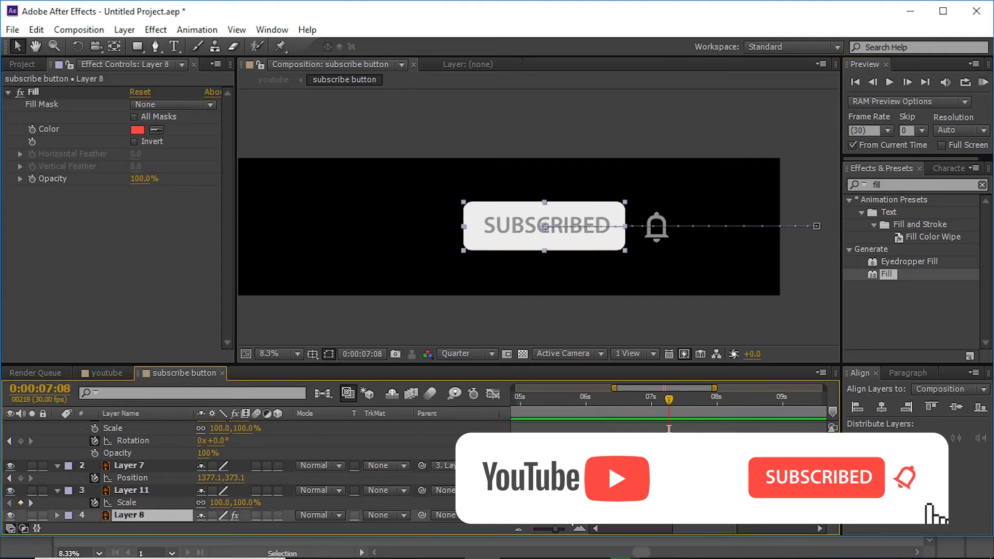
left_click(436, 515)
left_click(455, 487)
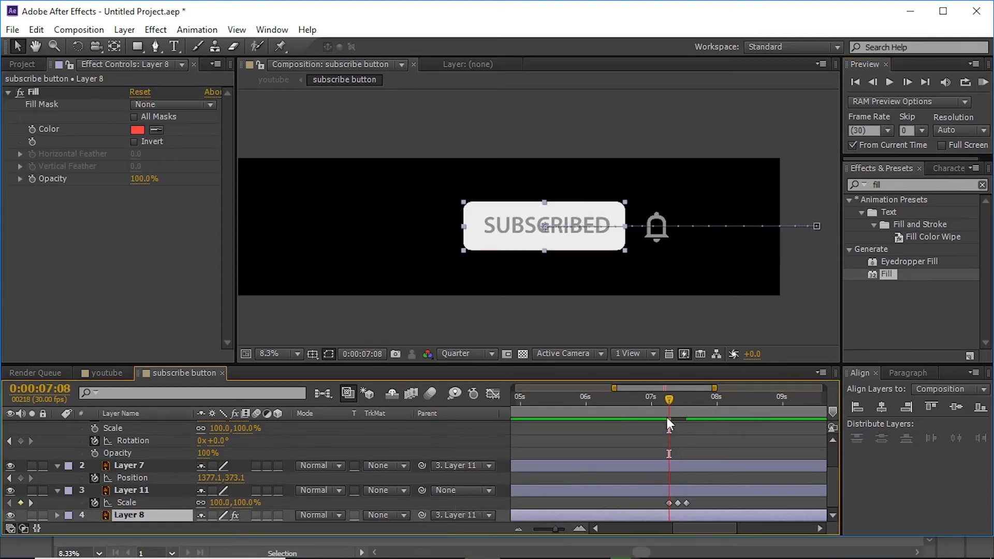
left_click(518, 528)
left_click_drag(545, 402, 670, 395)
left_click(106, 372)
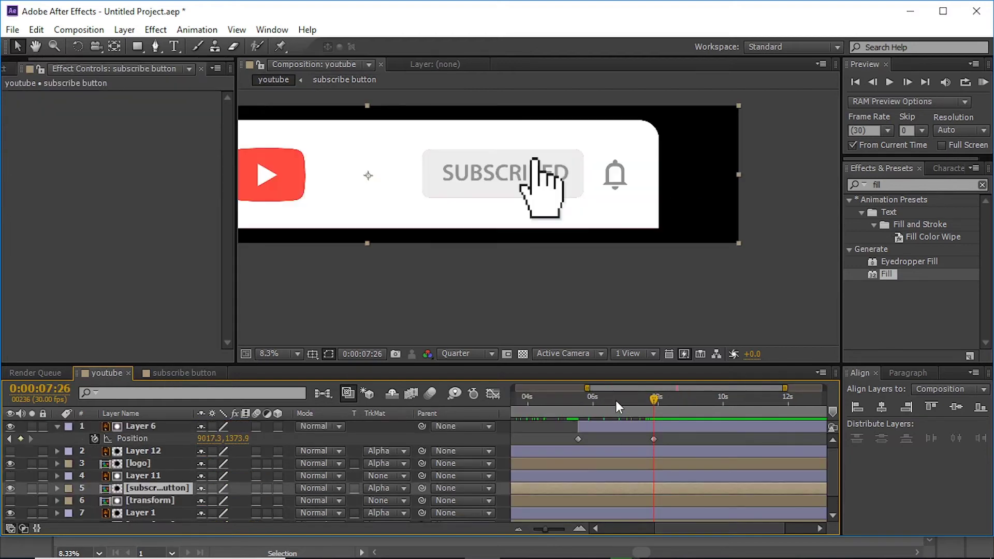
left_click_drag(616, 406, 655, 403)
At 7:18, split Layers 7 and 11 and delete the later grey button piece
left_click(184, 373)
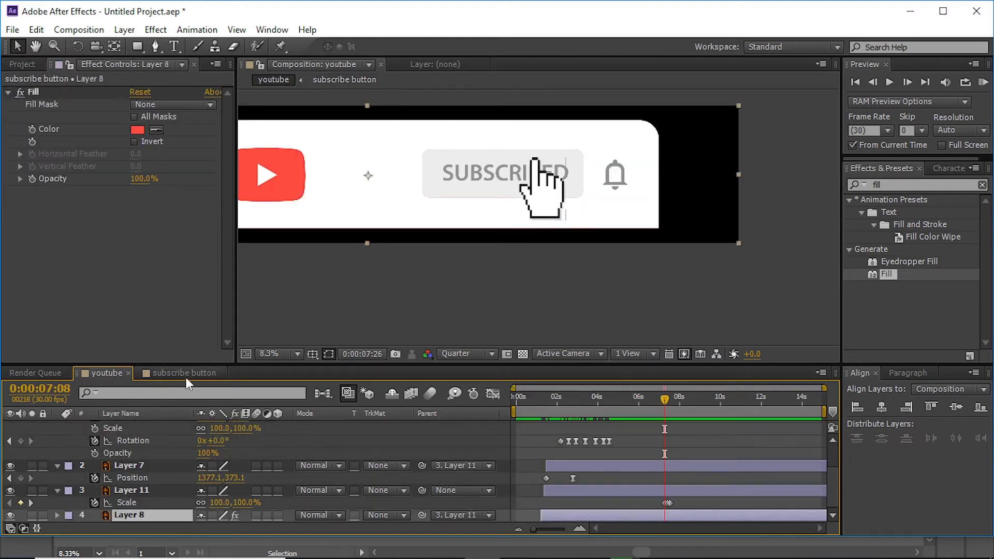
left_click(185, 374)
left_click_drag(699, 498, 675, 507)
left_click(682, 411)
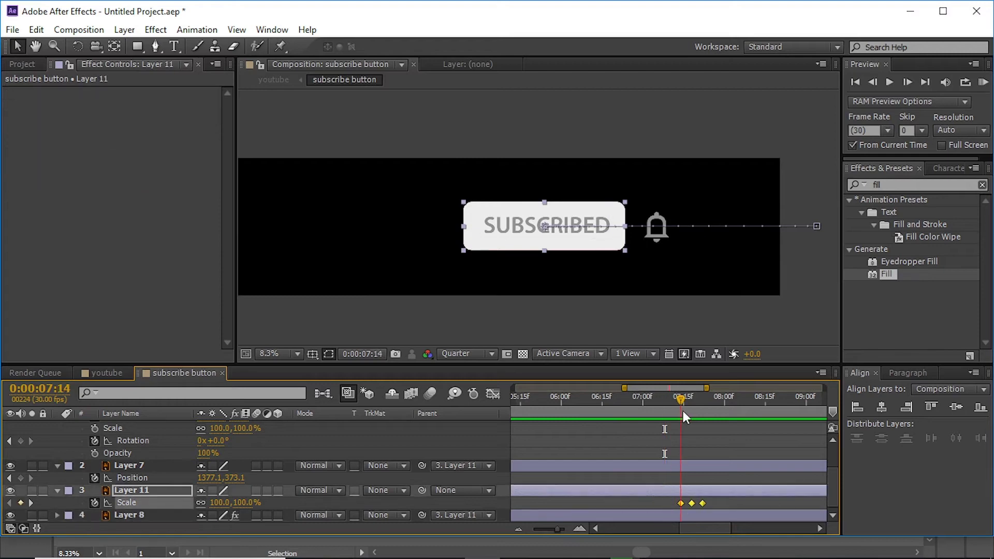
left_click_drag(683, 412, 692, 414)
left_click(710, 466)
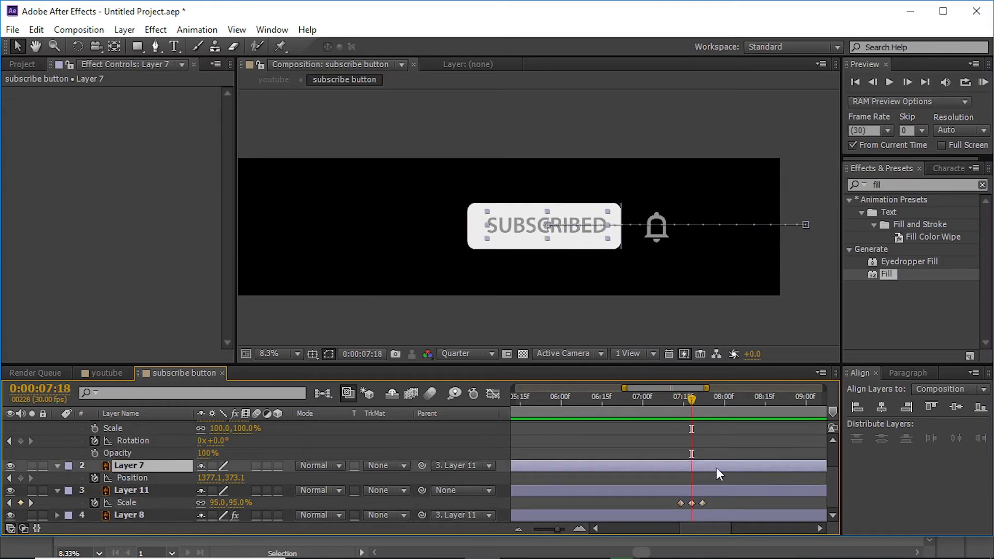
key("ctrl+shift+d")
left_click(705, 492)
key("ctrl+shift+d")
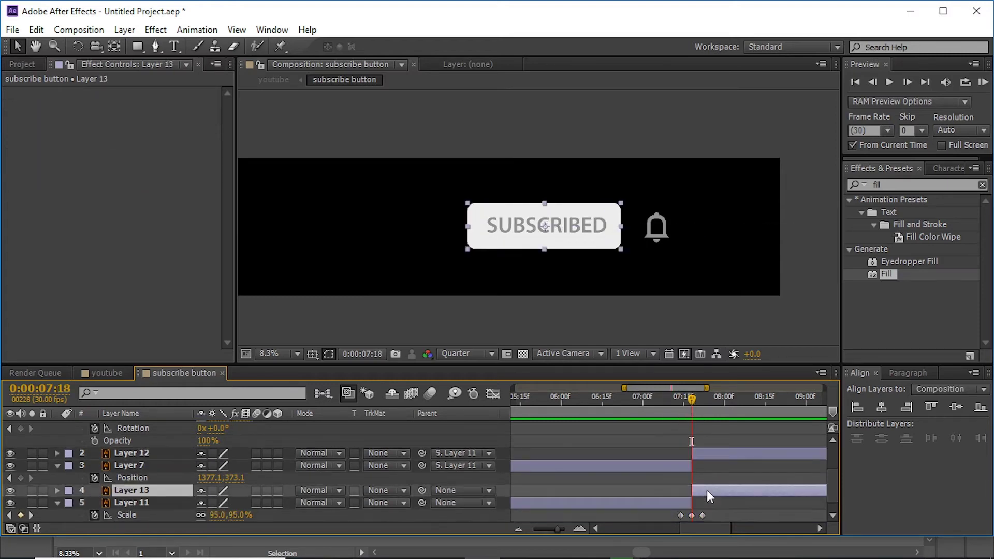
key("Delete")
Apply a white FFFFFF Fill effect to the later text piece, Layer 12, and preview
left_click(710, 454)
left_click(887, 275)
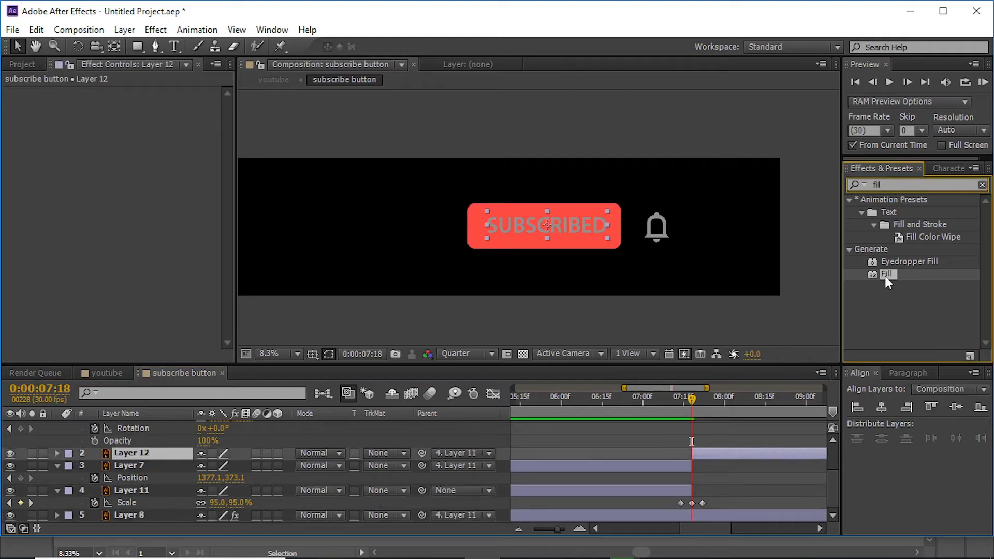
left_click_drag(887, 275, 738, 453)
left_click(137, 129)
type("ffffff")
key("Return")
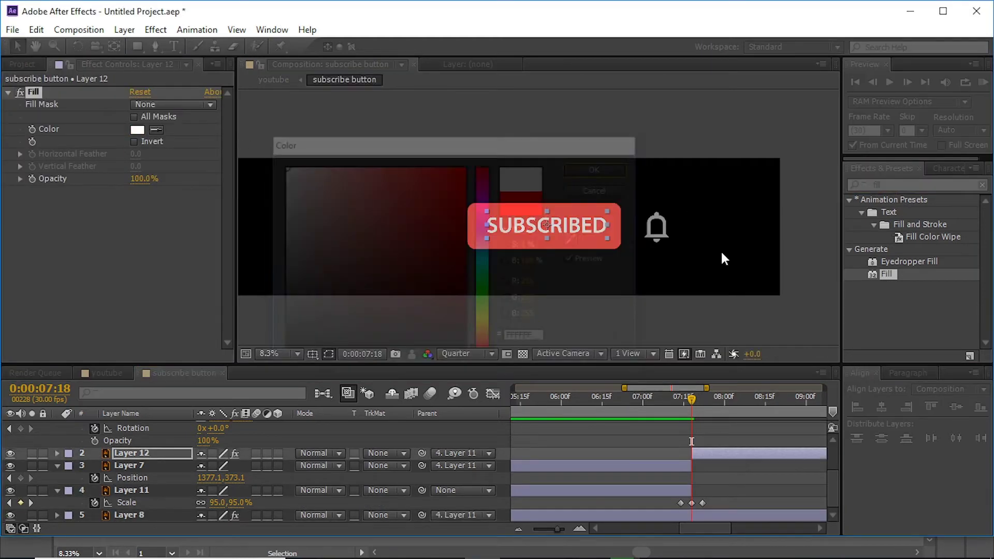
left_click_drag(708, 399, 664, 396)
left_click(107, 373)
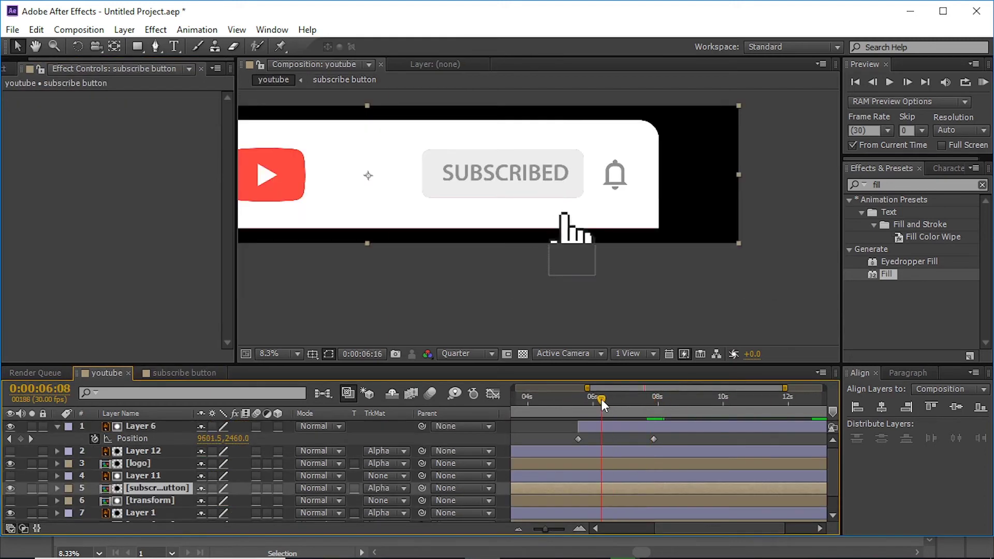
left_click(983, 82)
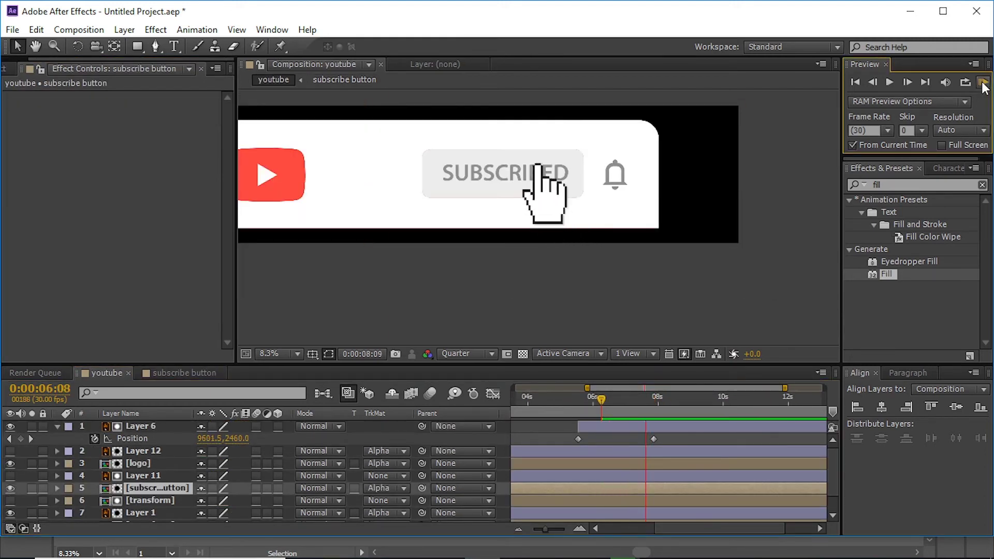
Drag the hand's first Position keyframe later, toward 6:20, and preview the motion
left_click(671, 440)
left_click_drag(580, 439, 619, 439)
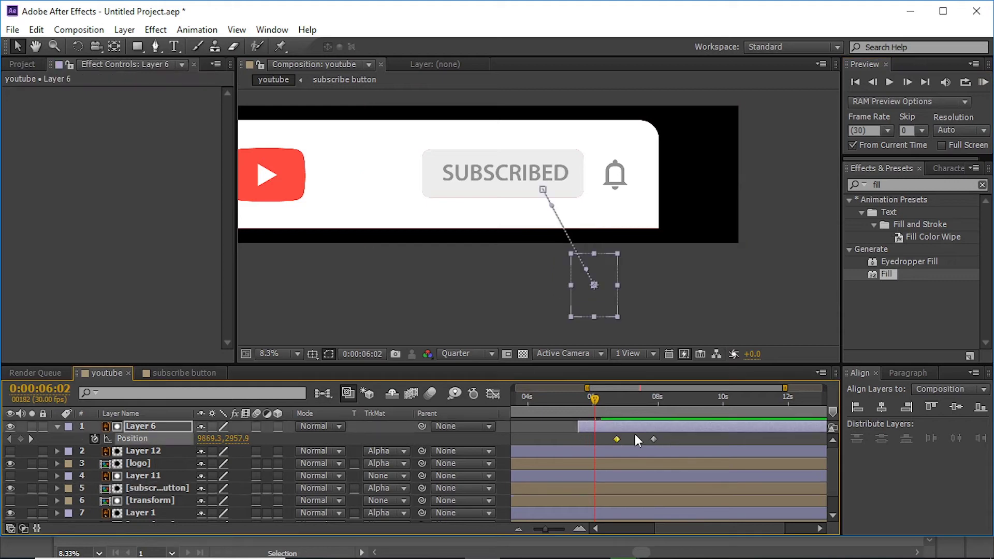
left_click(654, 439)
left_click(472, 394)
left_click(467, 395)
left_click(982, 83)
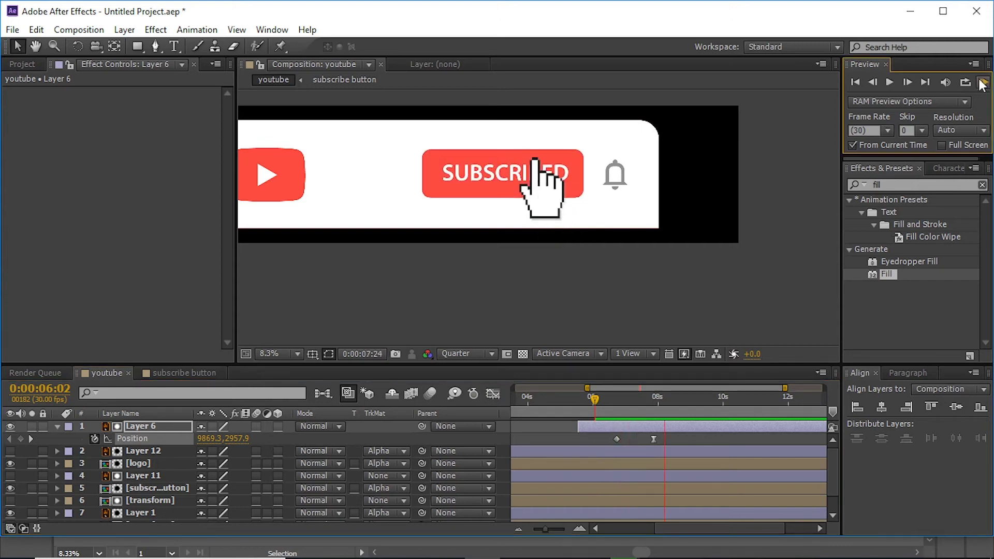
Try pasting keyframes at the second Position keyframe and dismiss the paste error
left_click_drag(644, 398, 654, 399)
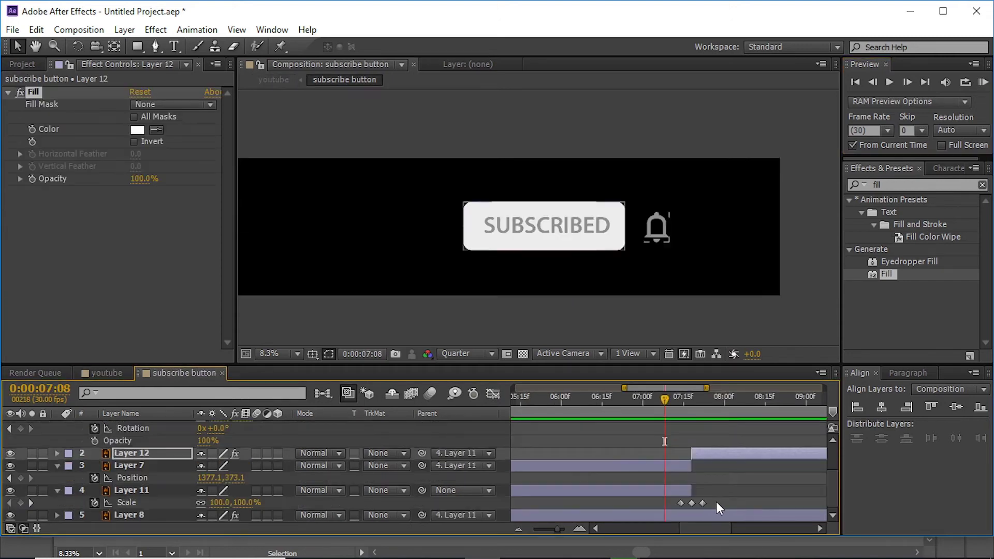
key("ctrl+v")
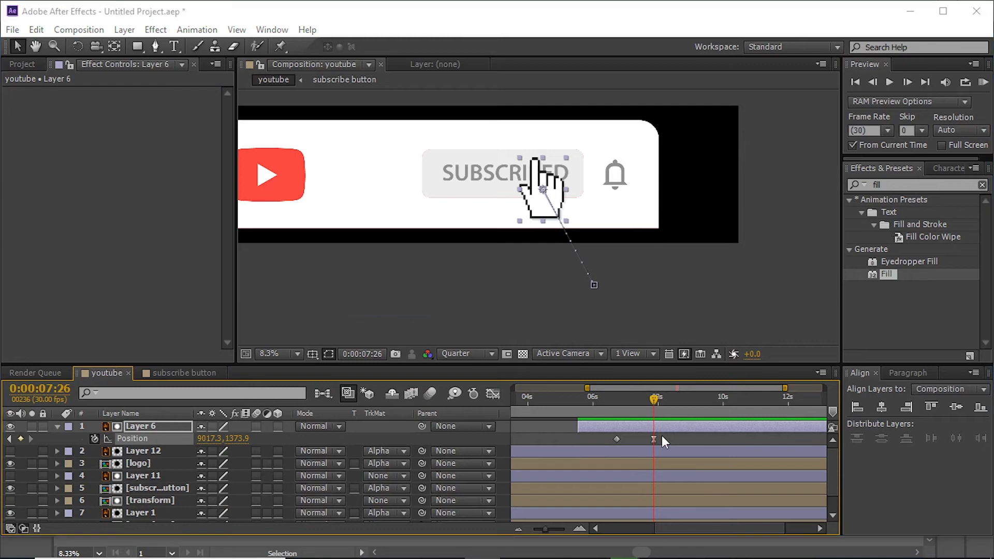
left_click(620, 306)
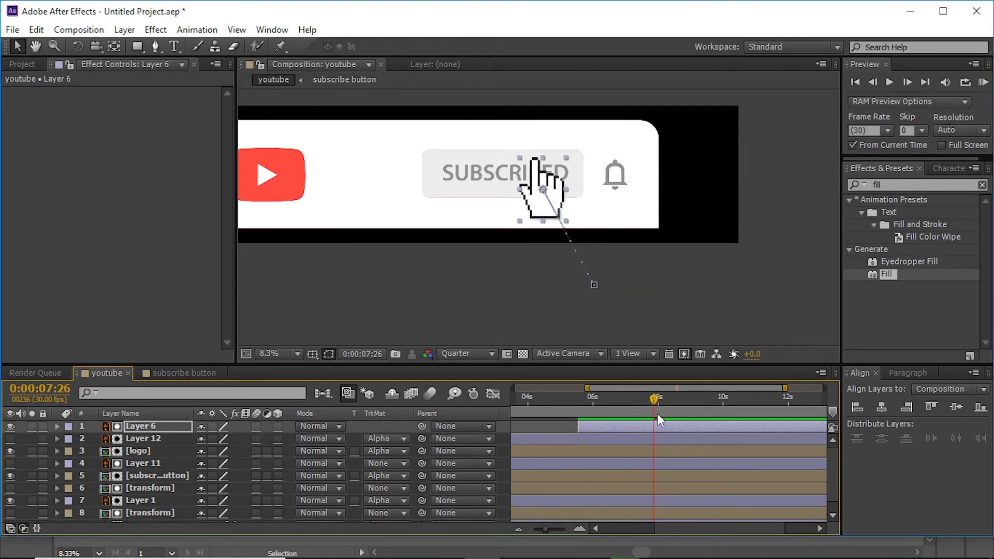
Paste Scale keyframes onto the hand at 7:26 and set the press dip toward 90%
key("ctrl+v")
left_click(656, 411)
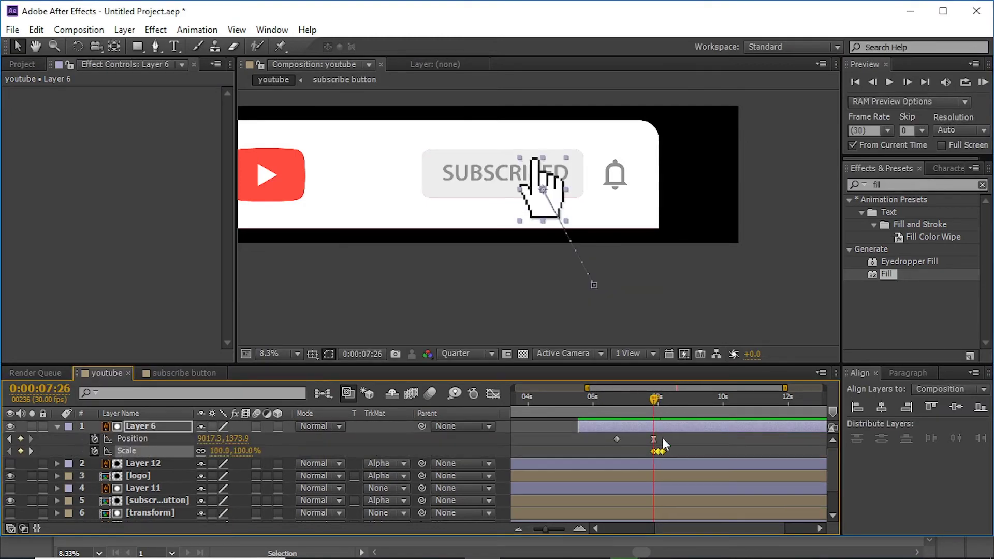
mouse_move(657, 411)
left_mouse_down()
mouse_move(664, 402)
mouse_move(652, 400)
left_mouse_up()
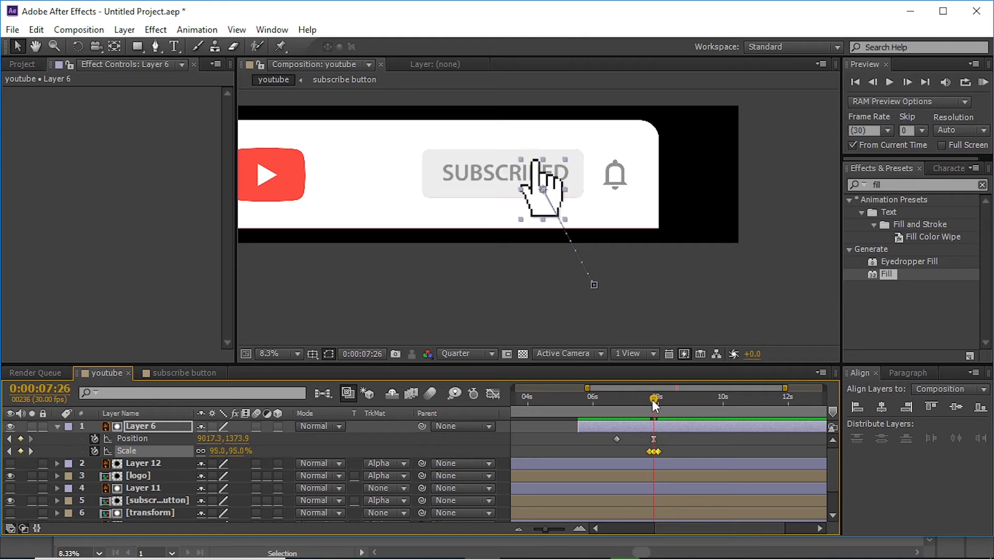
left_click(241, 452)
type("93")
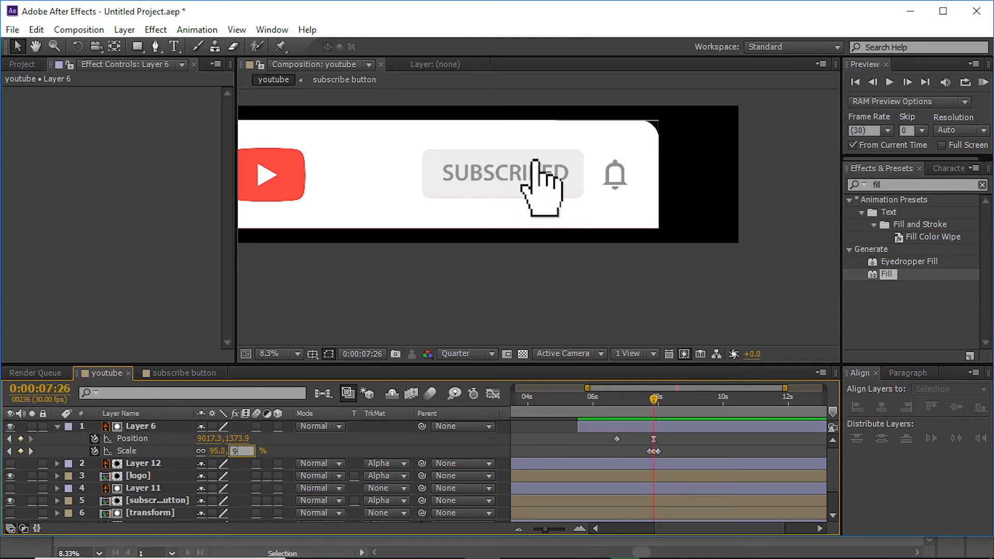
key("Return")
left_click(236, 451)
type("9")
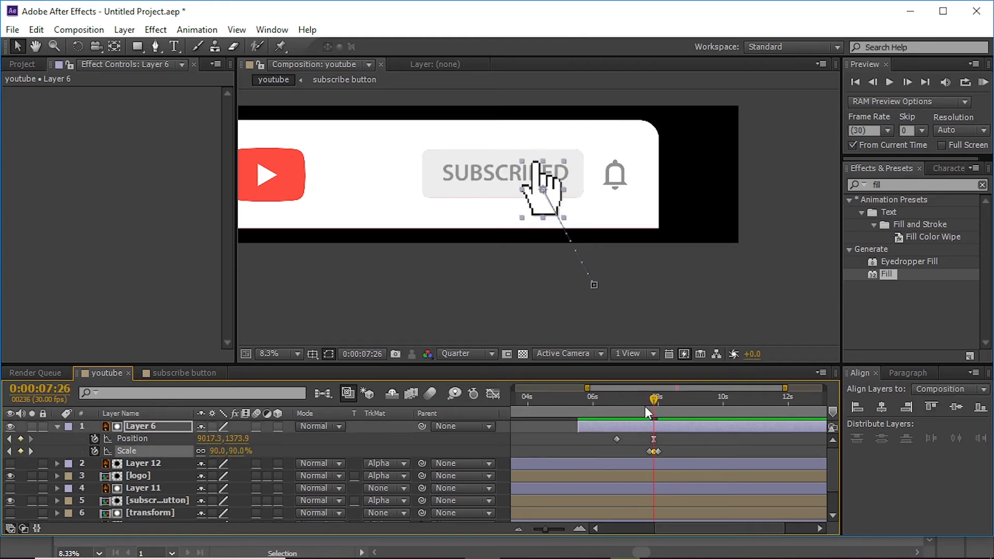
Shift two Scale keyframes later, preview the pulse, and zoom out to 14 seconds
left_click(983, 82)
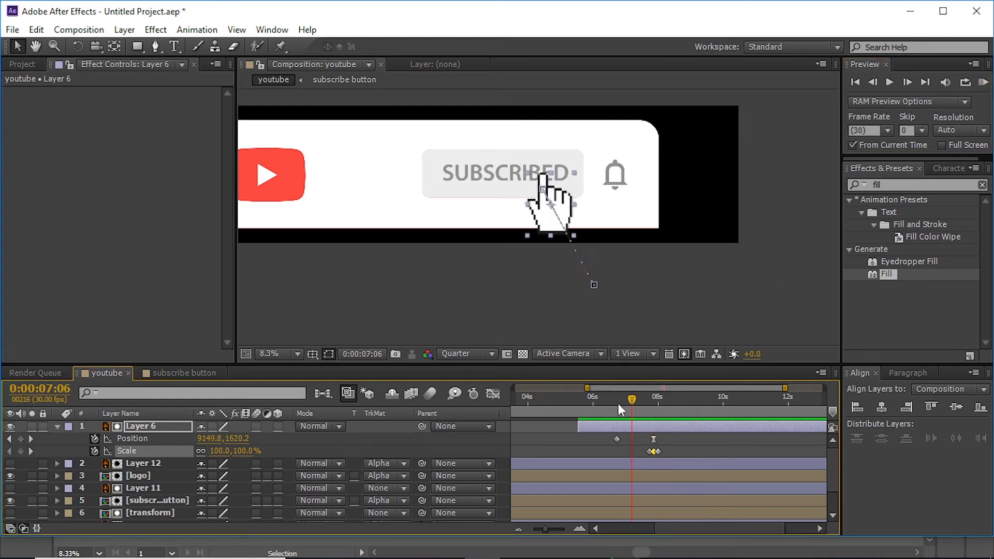
left_click(657, 404)
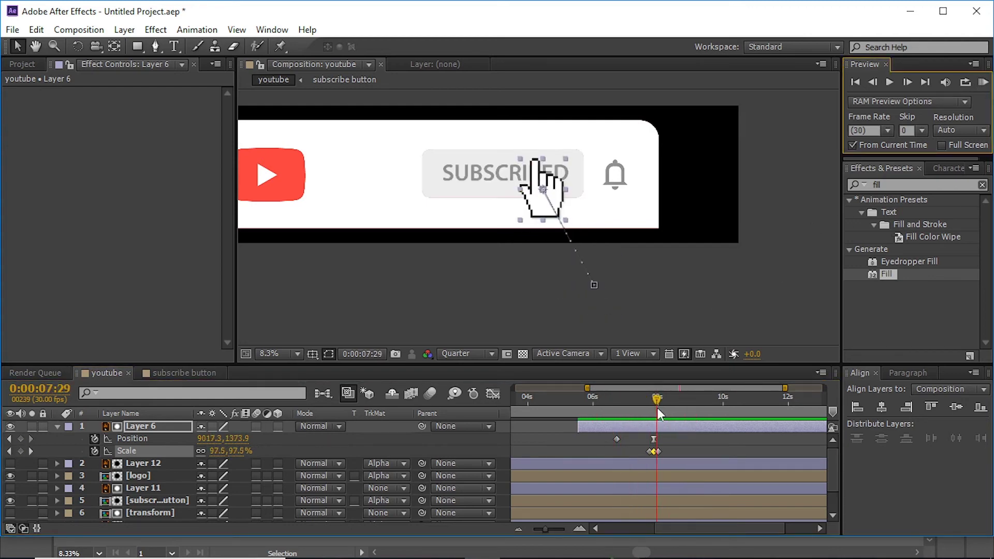
left_click(580, 529)
left_click_drag(654, 401, 682, 403)
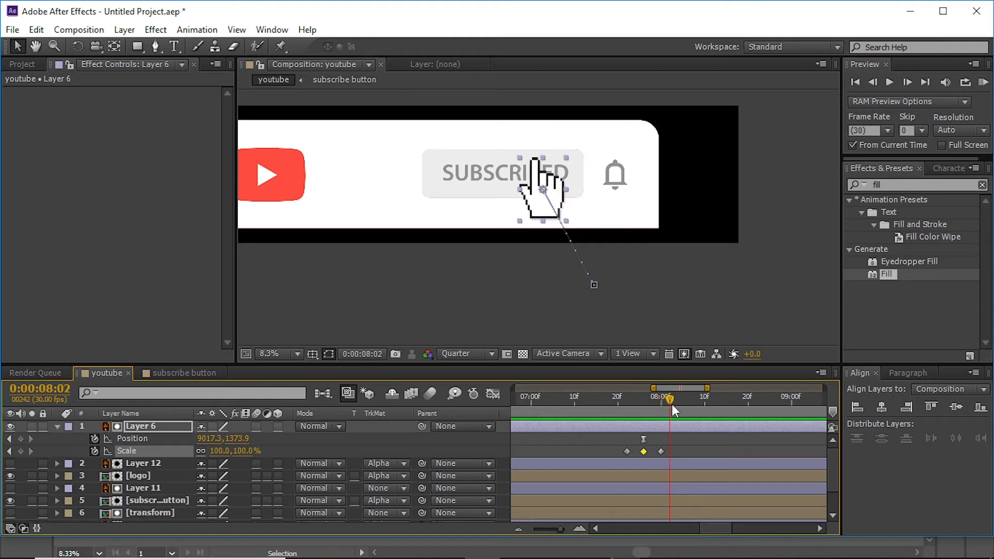
mouse_move(673, 448)
left_mouse_down()
mouse_move(632, 452)
mouse_move(683, 452)
left_mouse_up()
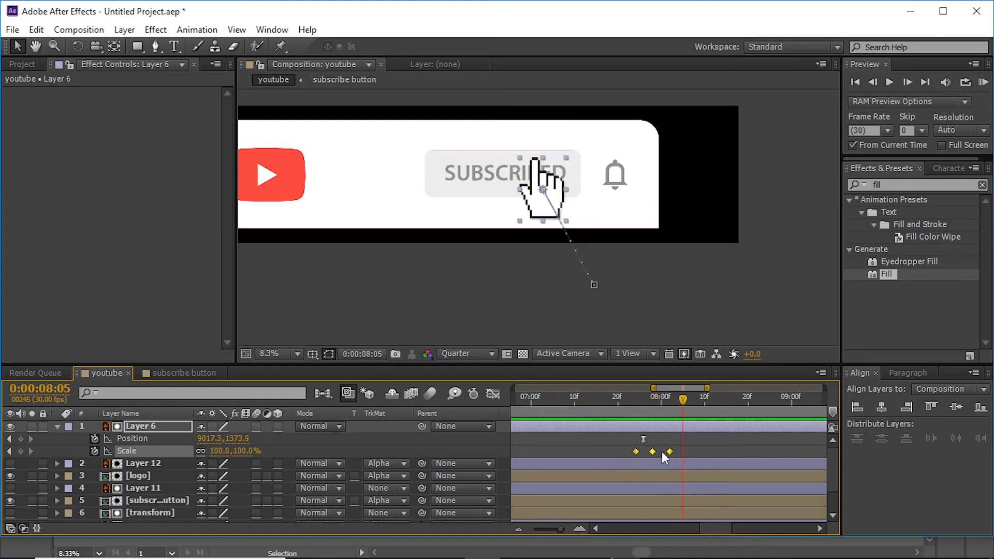
left_click(983, 81)
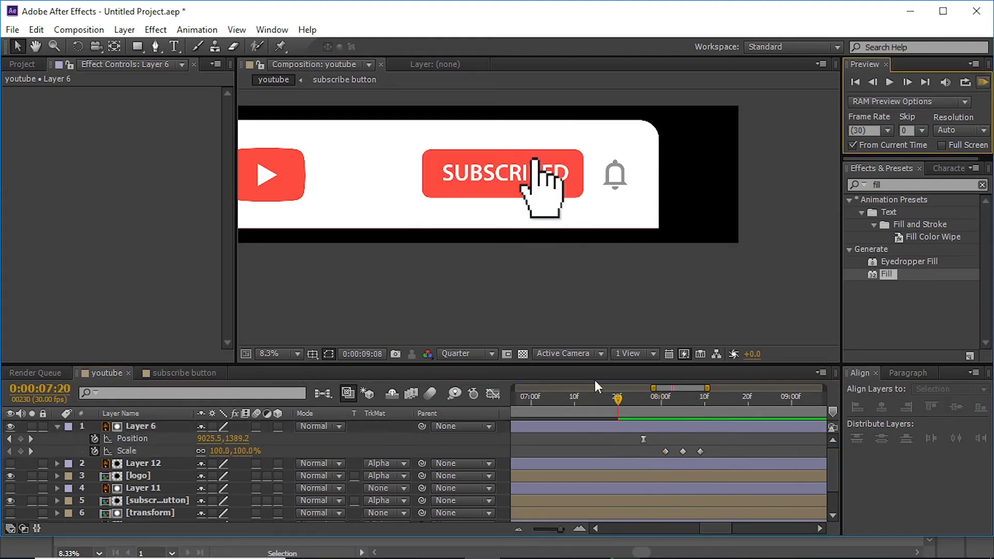
left_click_drag(560, 529, 514, 527)
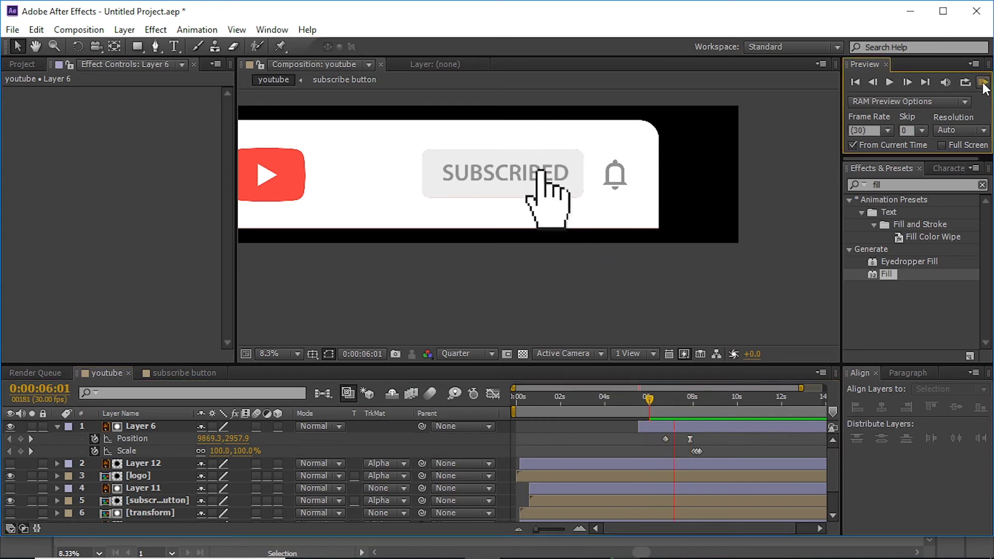
Keyframe the hand's Position from 9:13 to the bell icon at 11:13
left_click(348, 429)
left_click(21, 439)
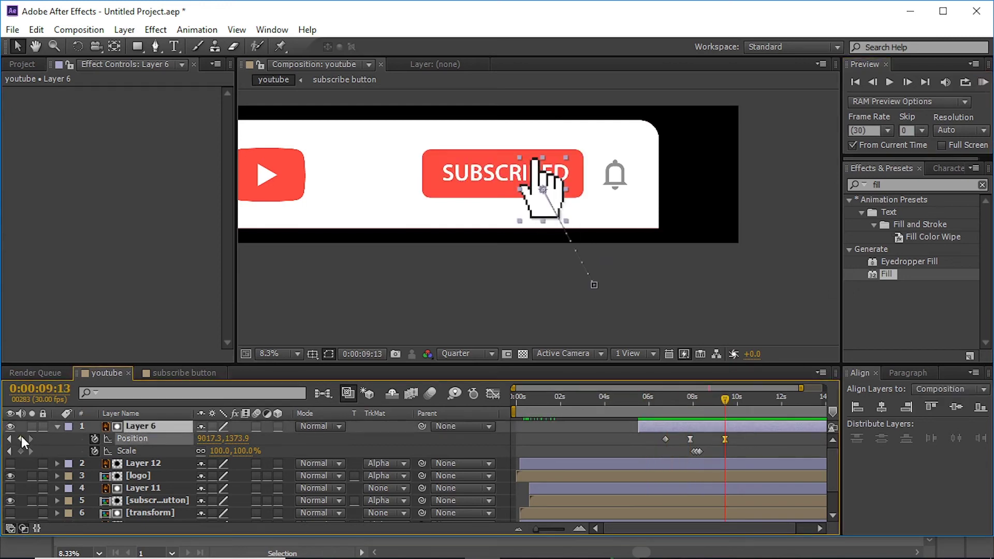
left_click_drag(724, 399, 769, 399)
left_click_drag(554, 207, 635, 212)
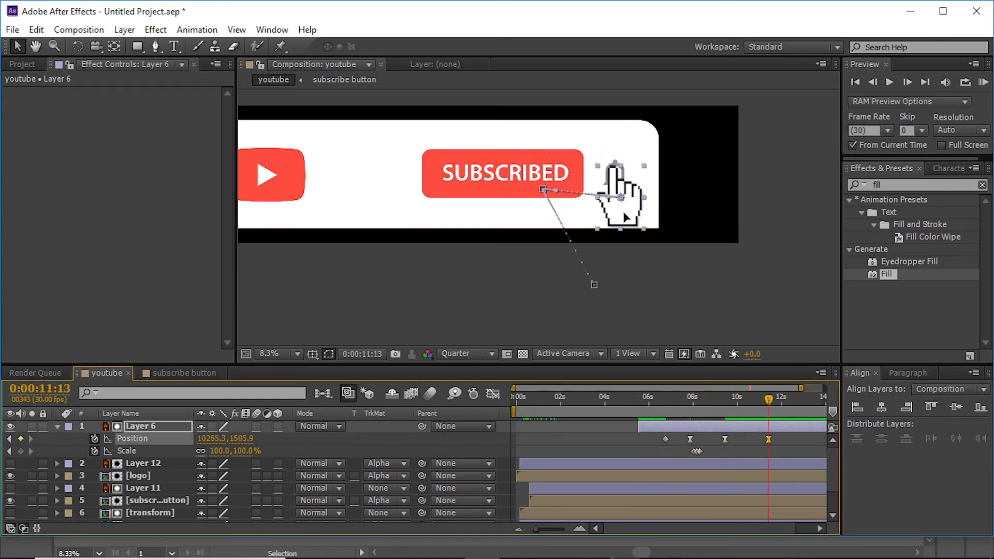
left_click(664, 408)
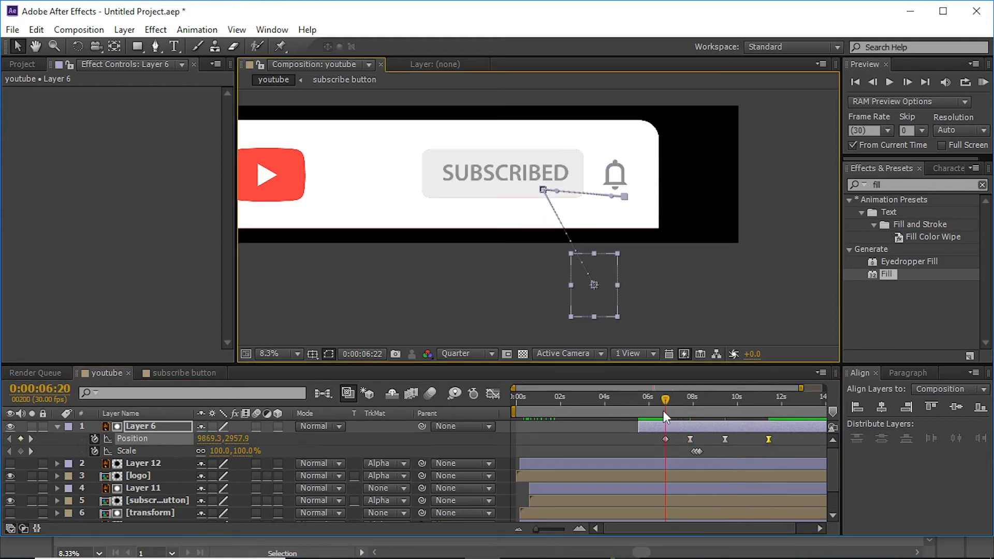
left_click(982, 82)
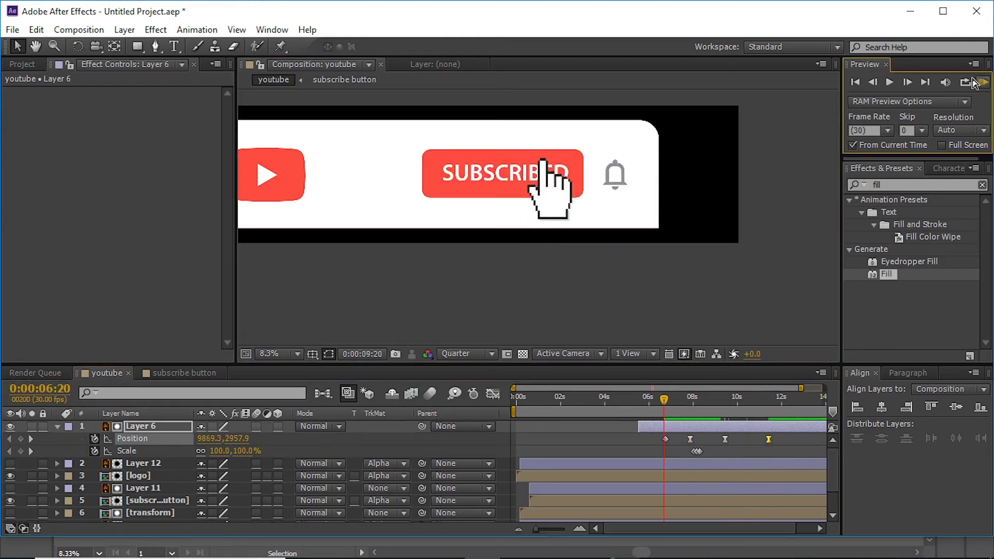
Sharpen the easing of the hand's move to the bell in the speed graph
left_click_drag(779, 440, 727, 448)
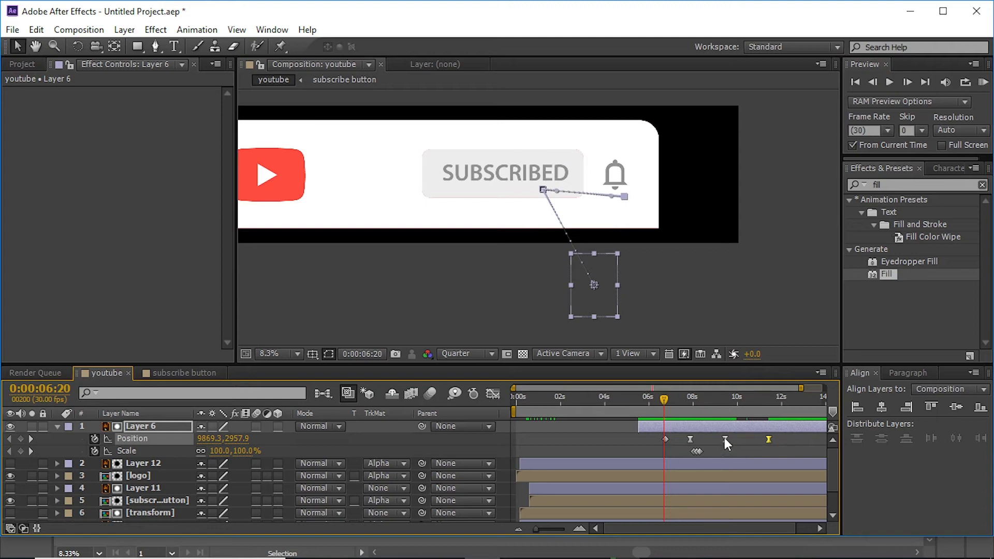
key("shift+F3")
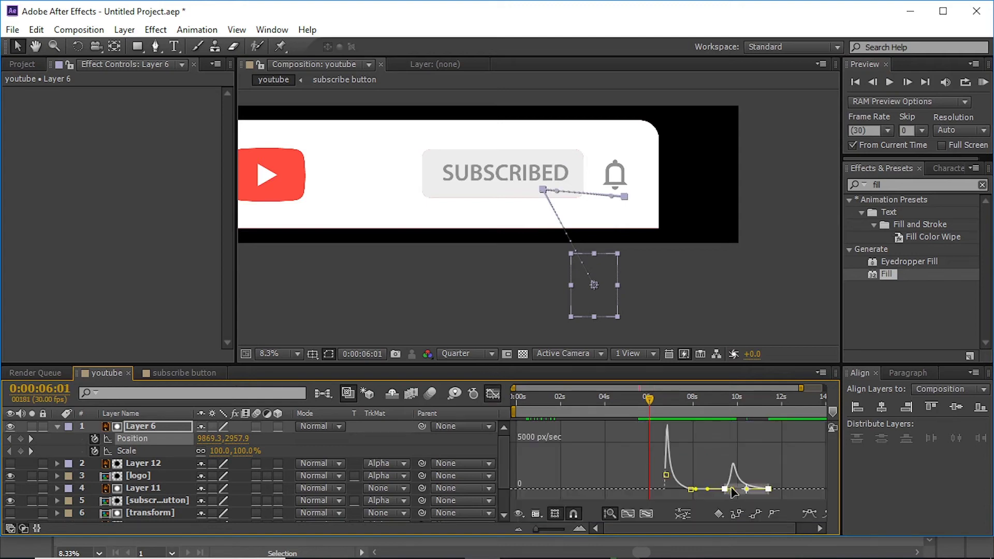
left_click_drag(732, 489, 753, 492)
key("shift+F3")
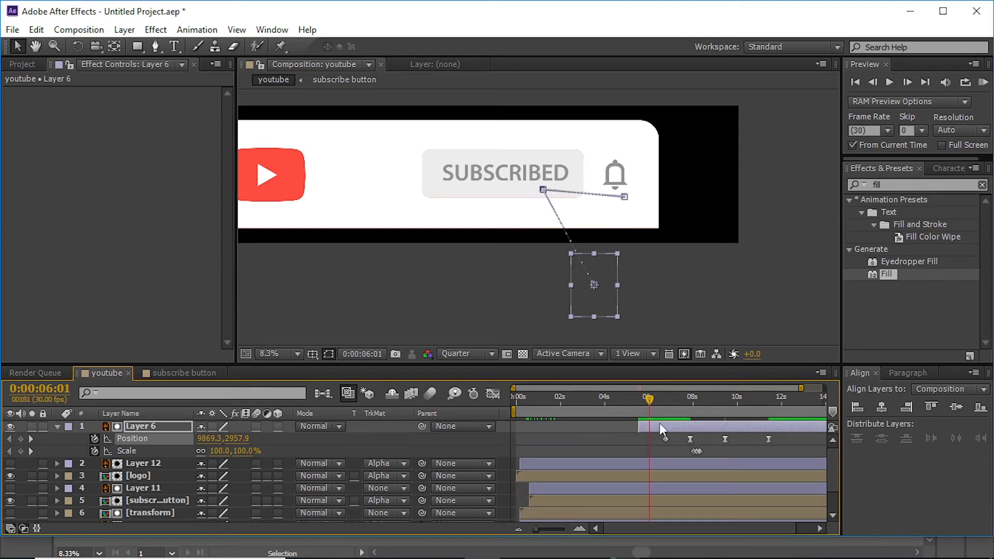
left_click(983, 83)
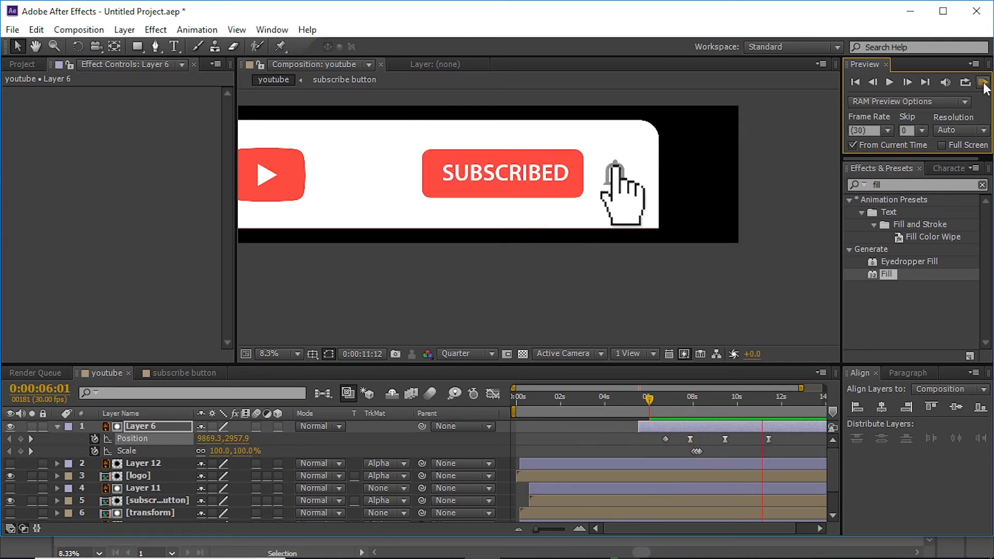
left_click(755, 407)
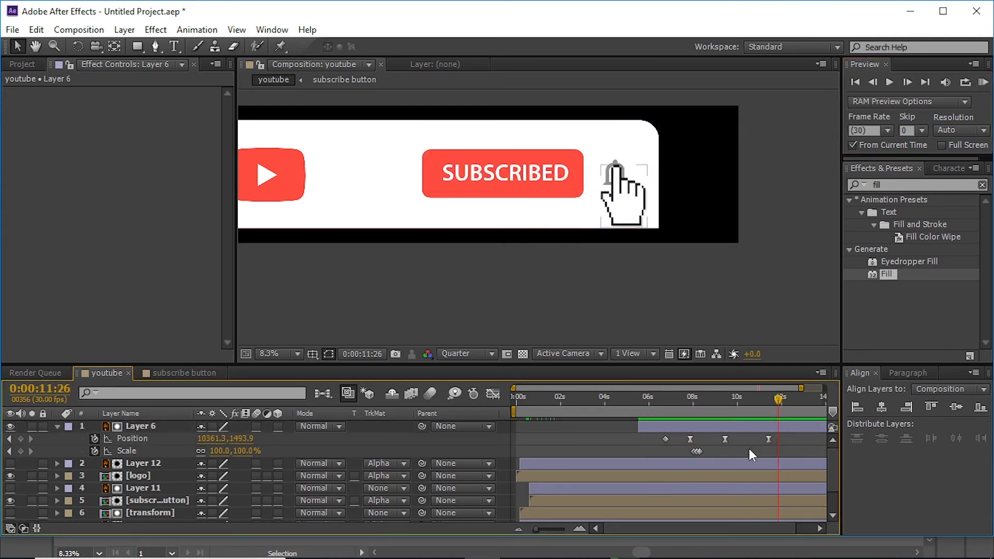
Move the bell glide earlier, paste a click pulse at 10:14, and open the subscribe button comp
left_click_drag(785, 435, 709, 439)
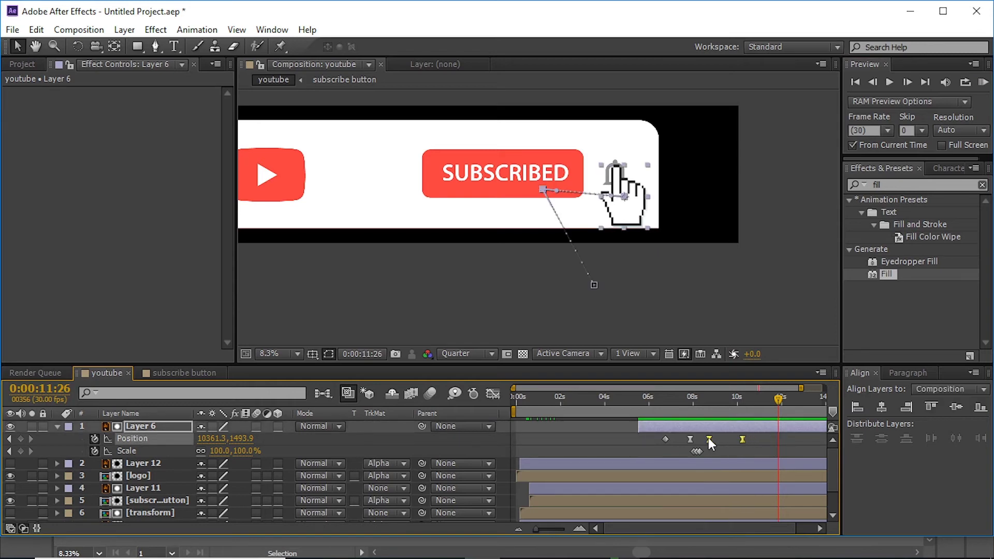
left_click(646, 396)
left_click(984, 82)
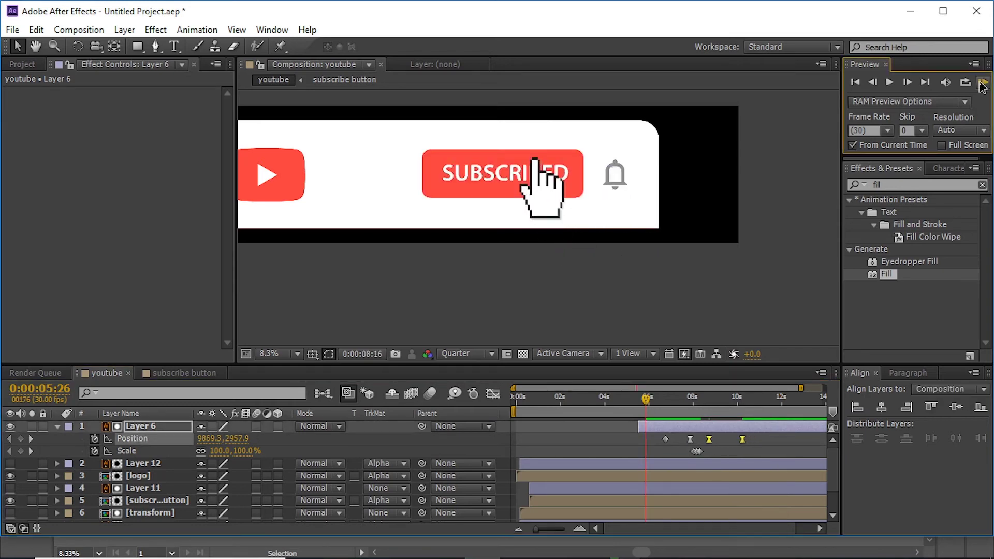
left_click(983, 83)
left_click(748, 398)
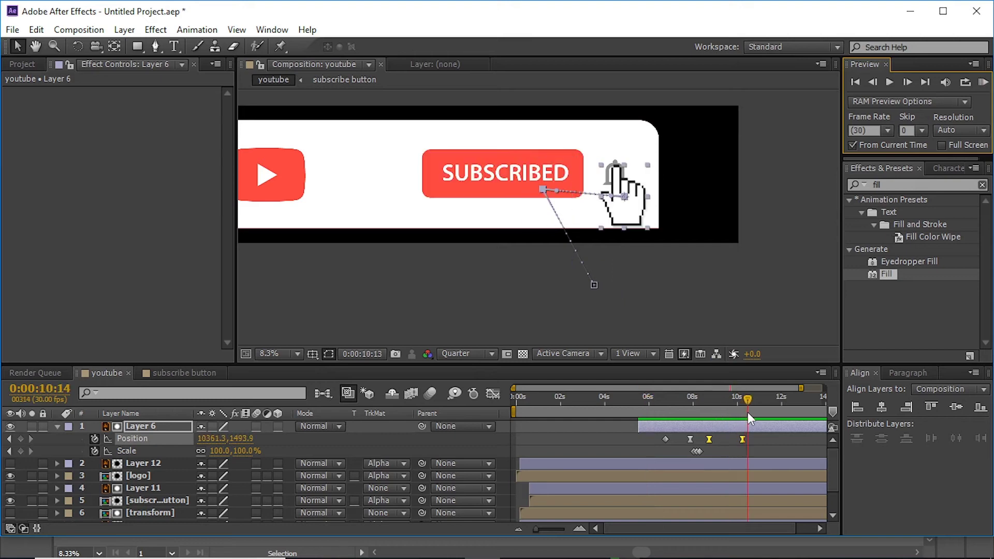
left_click(704, 452)
key("ctrl+v")
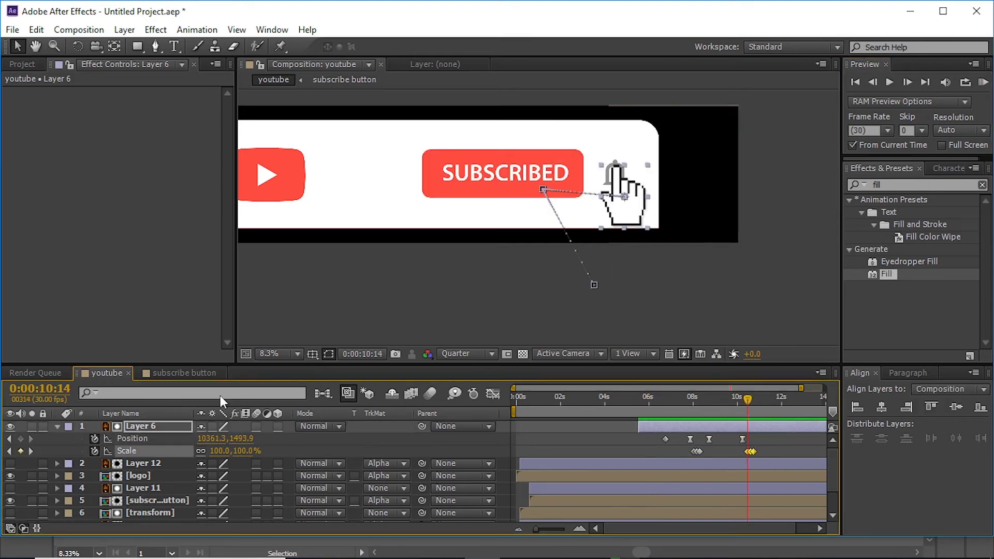
double_click(637, 223)
Split the bell layer at 9:26 and apply the Fill effect to the new Layer 13 to turn it red
scroll(723, 478, "down", 1)
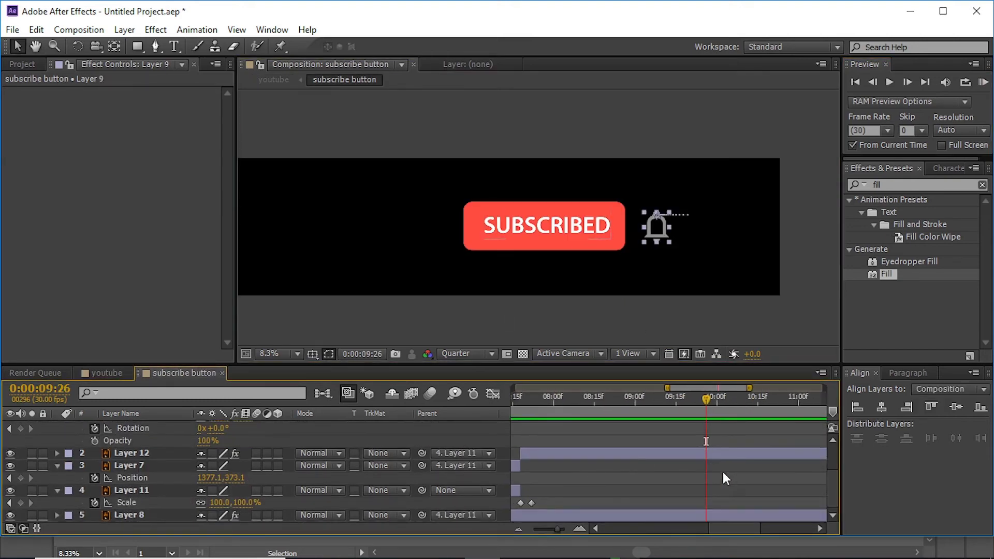
scroll(720, 463, "up", 2)
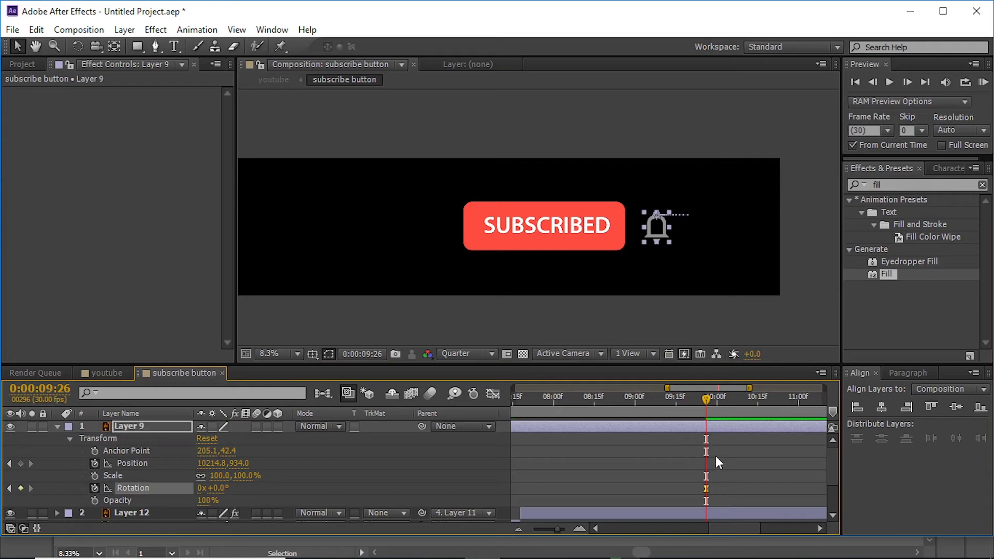
key("ctrl+shift+d")
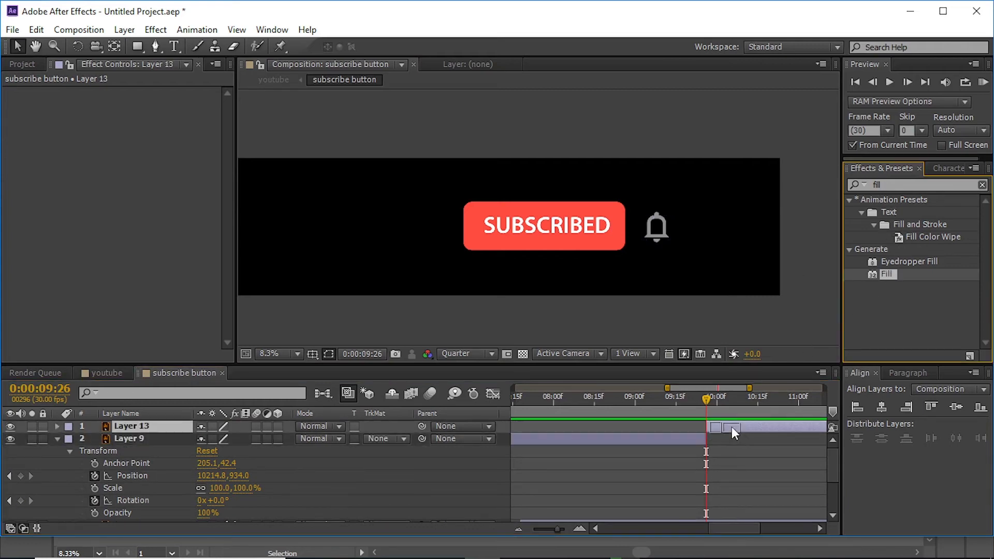
left_click_drag(888, 275, 731, 426)
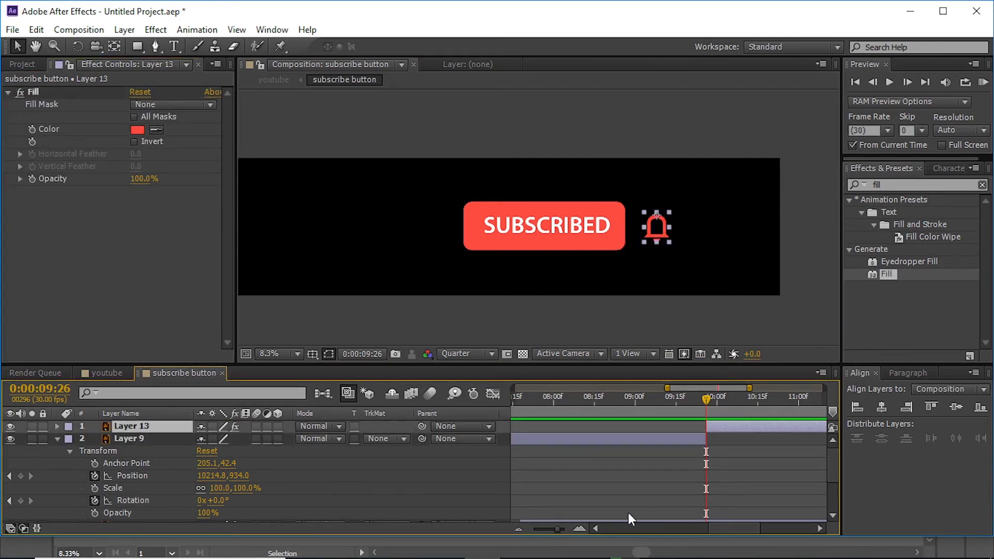
Reveal Layer 13's Rotation and add a Rotation keyframe at the current time
scroll(728, 474, "up", 3)
key("r")
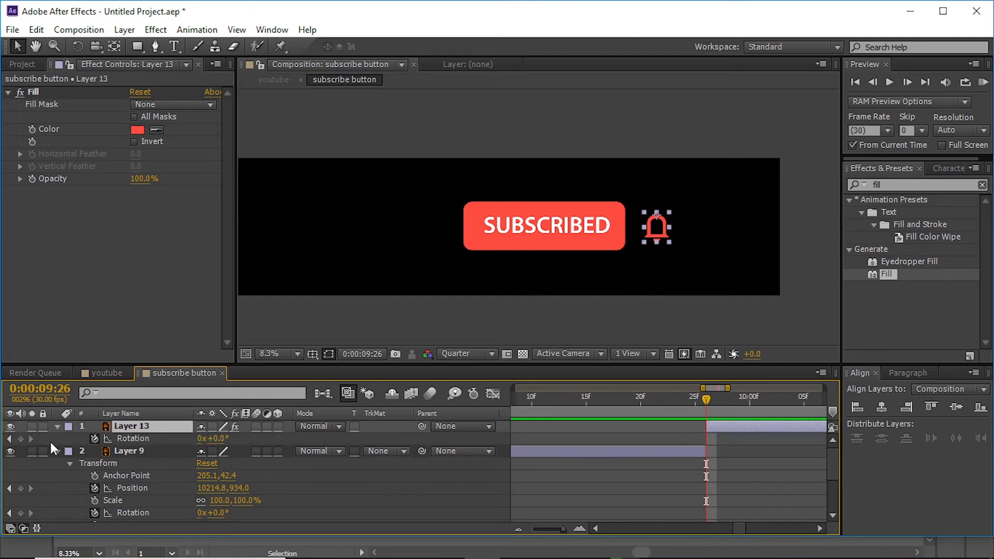
left_click(21, 438)
left_click(518, 528)
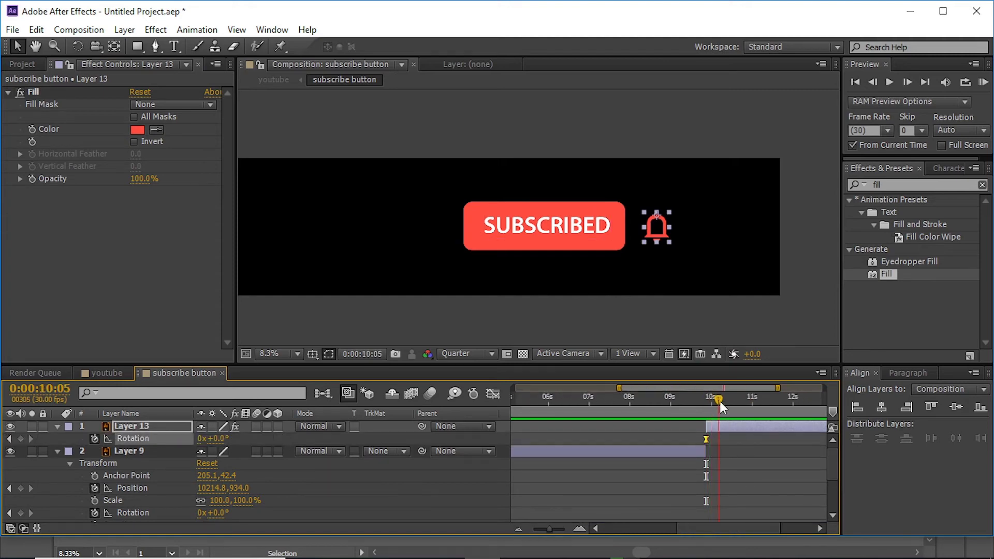
scroll(581, 508, "down", 2)
key("minus")
Copy Layer 9's ringing Rotation keyframes onto Layer 13's Rotation, then move back to about 9:10
left_click_drag(566, 484, 563, 484)
key("ctrl+c")
scroll(723, 476, "up", 2)
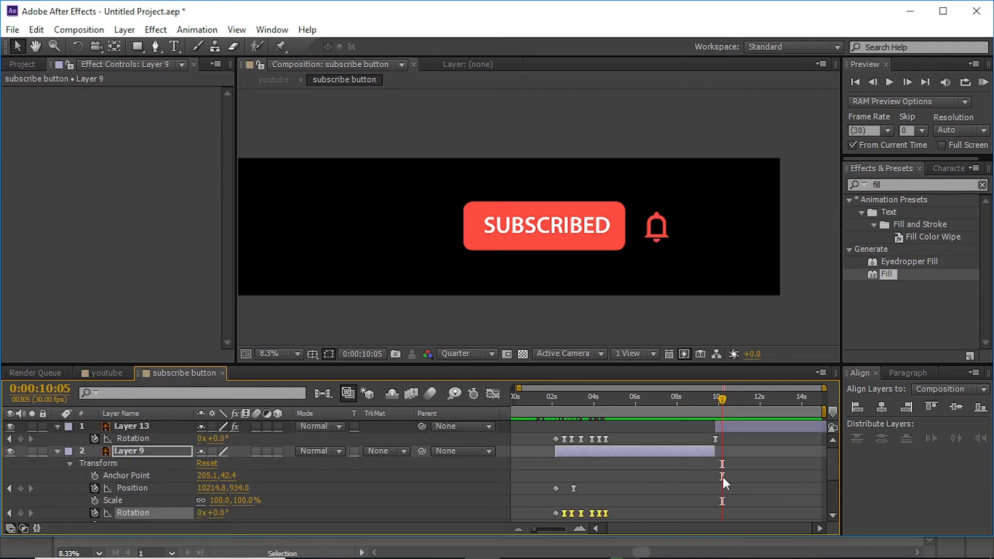
left_click(720, 427)
key("ctrl+v")
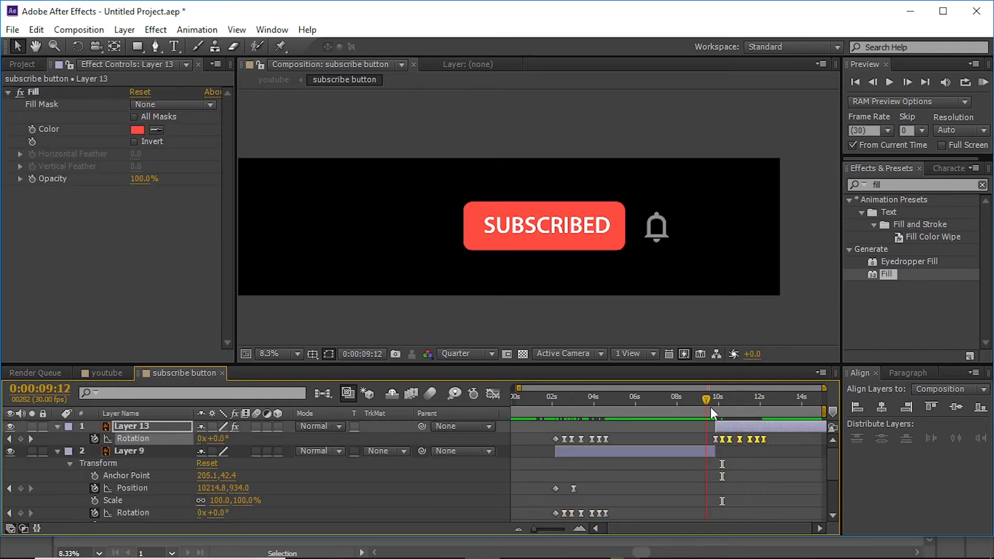
left_click_drag(766, 417, 705, 417)
Preview the red bell ringing and the subscribe-and-bell sequence from 7:08
left_click(982, 82)
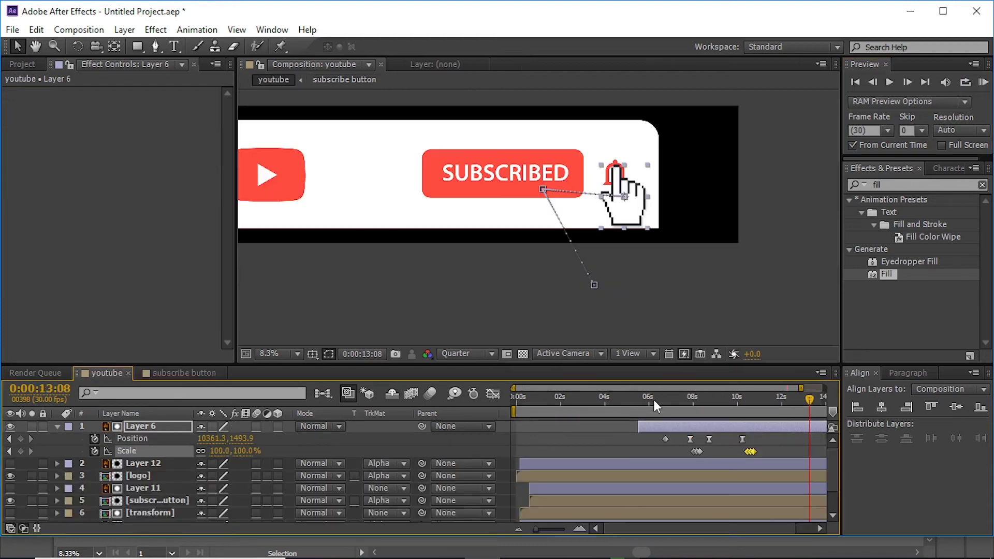
left_click(741, 402)
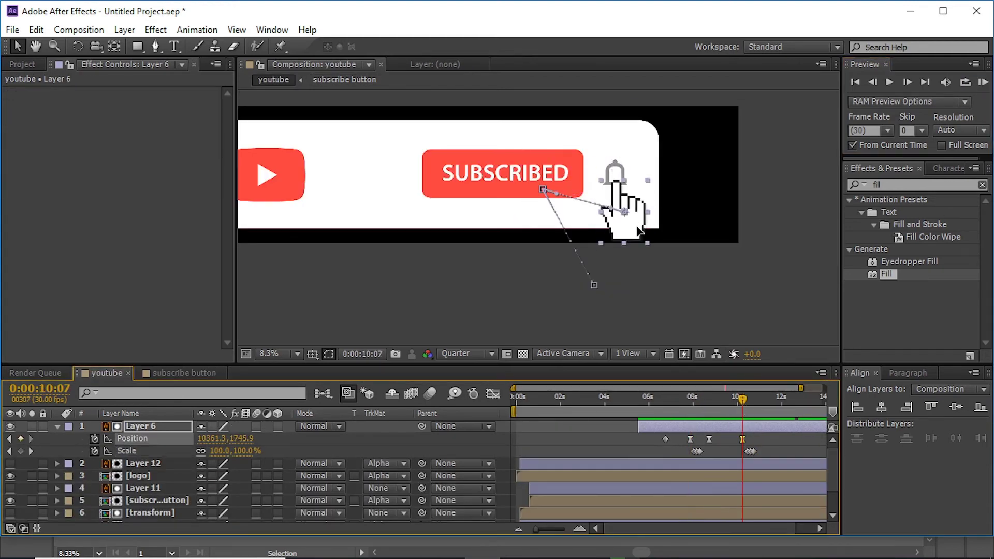
left_click_drag(741, 399, 687, 405)
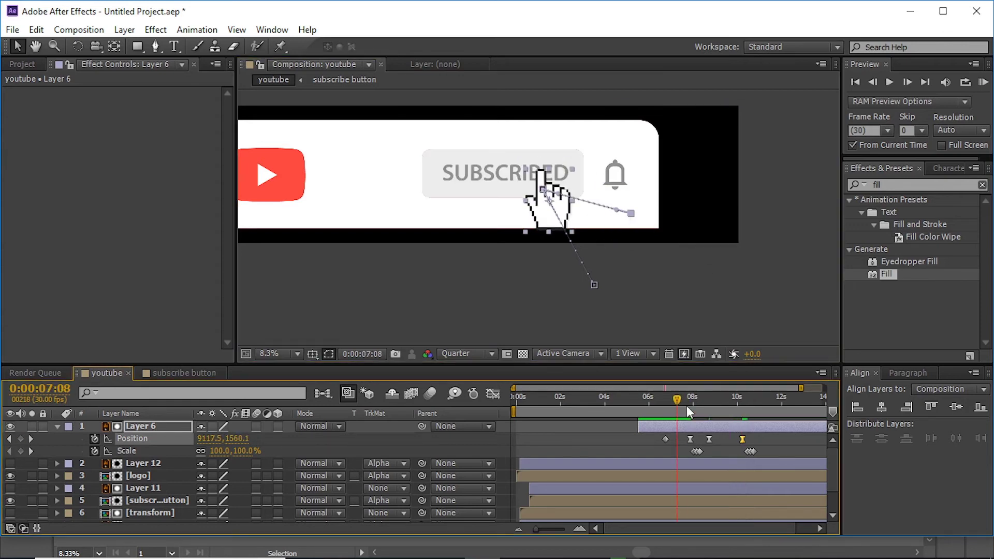
left_click(983, 82)
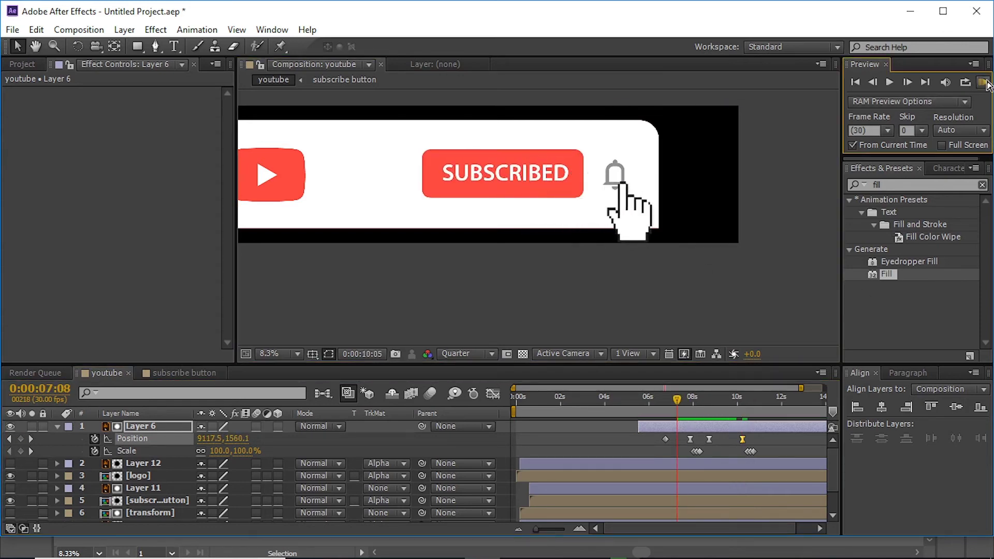
left_click_drag(750, 402, 744, 402)
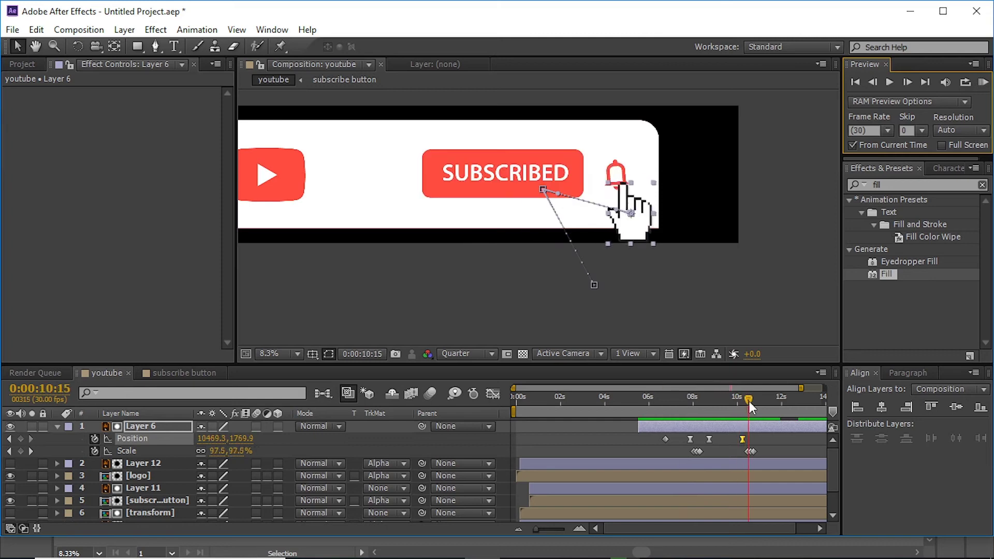
Repeat the hand's three Scale press keyframes at 10:27 and move the hand down-right off the banner
left_click(582, 528)
left_click_drag(790, 452, 741, 455)
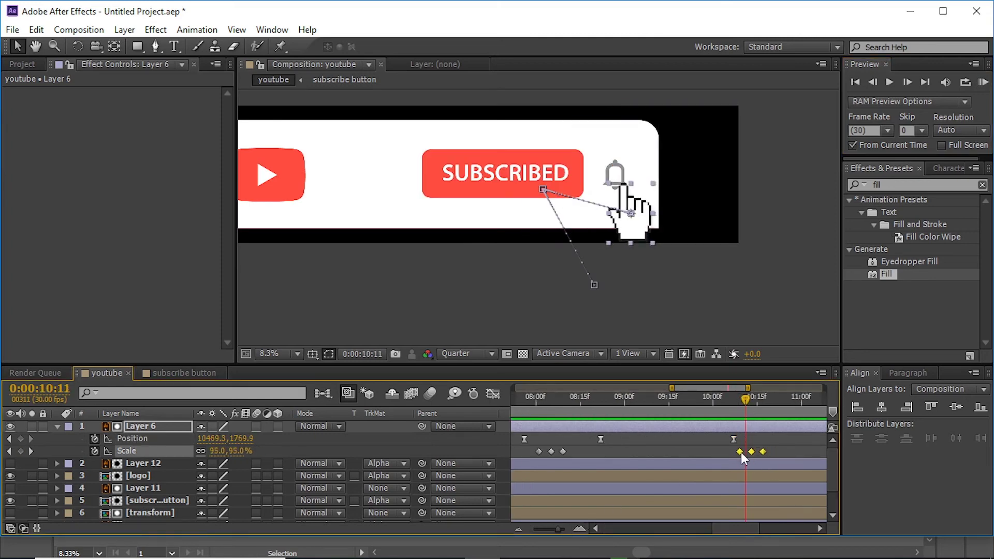
mouse_move(746, 411)
left_mouse_down()
mouse_move(792, 412)
mouse_move(715, 439)
left_mouse_up()
key("semicolon")
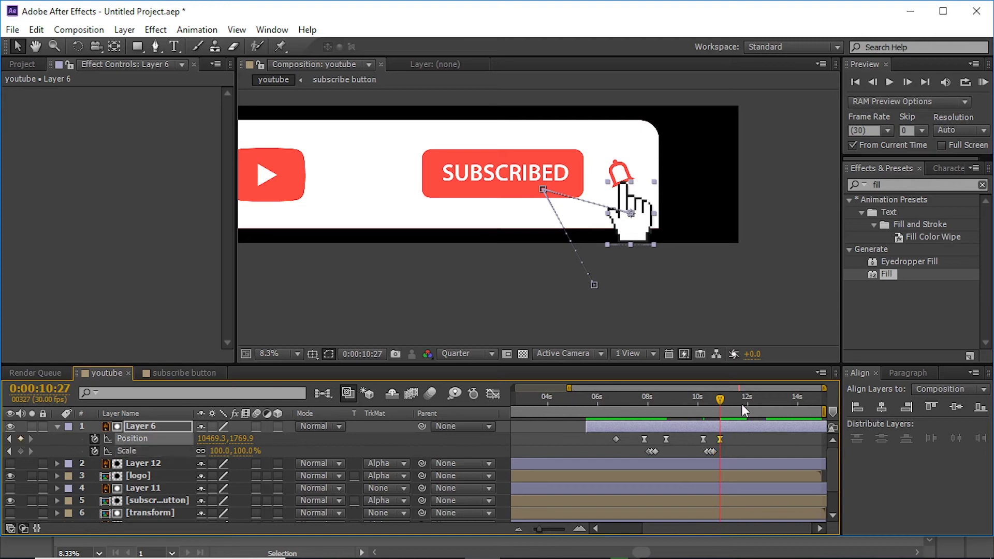
left_click_drag(640, 240, 673, 294)
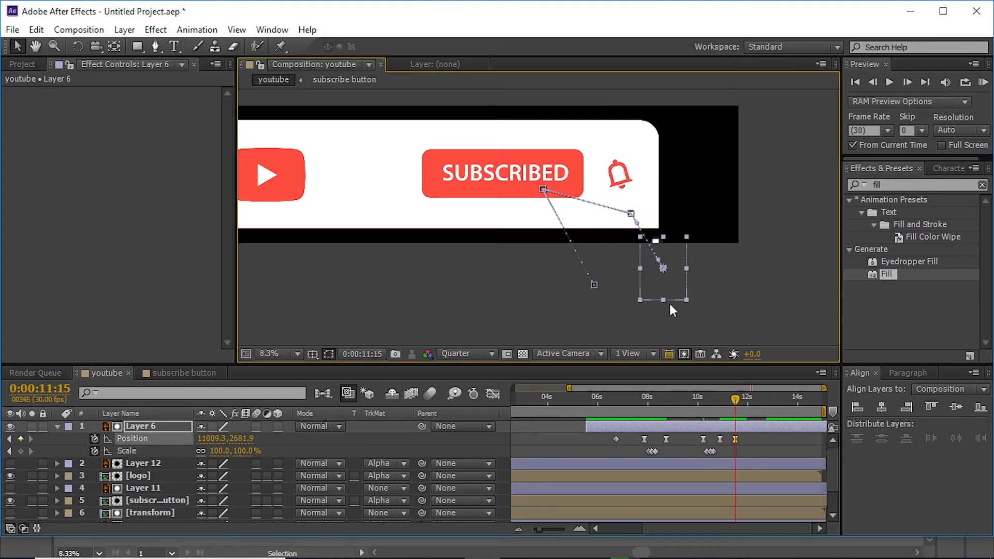
Add a new Layer 13 and set it as the hand's Alpha Matte, then return to the start
key("ctrl+v")
left_click(386, 438)
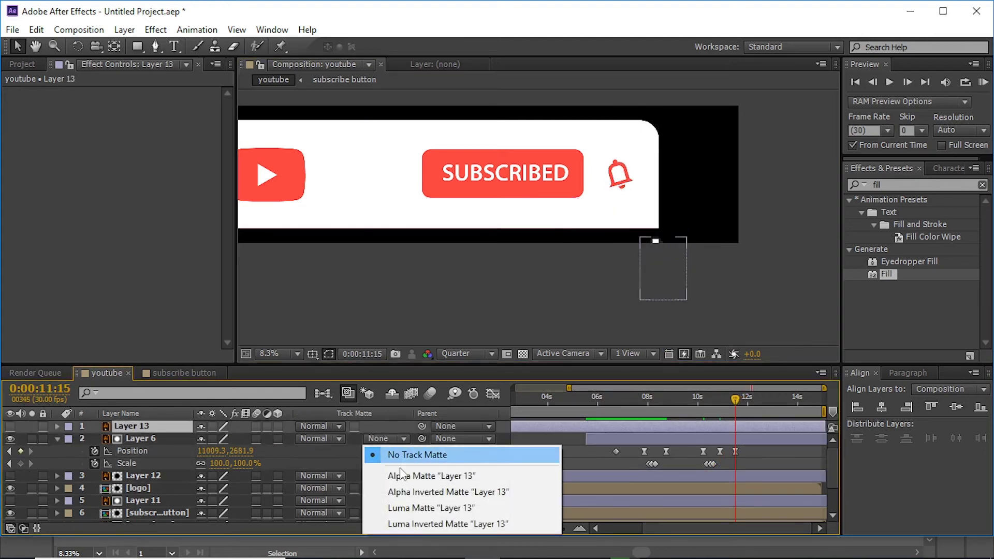
left_click(398, 473)
left_click_drag(599, 399, 603, 399)
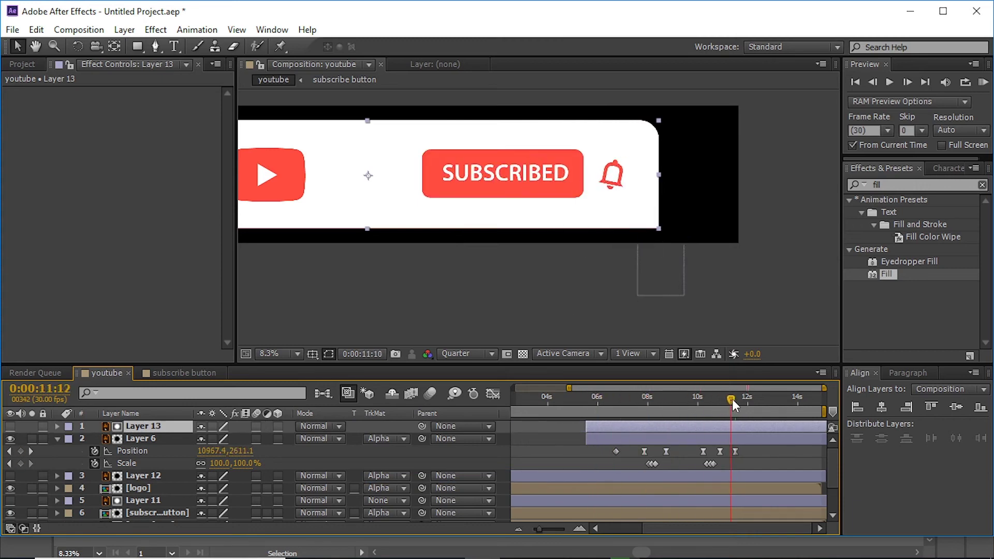
left_click(518, 529)
key("Home")
scroll(520, 230, "down", 2)
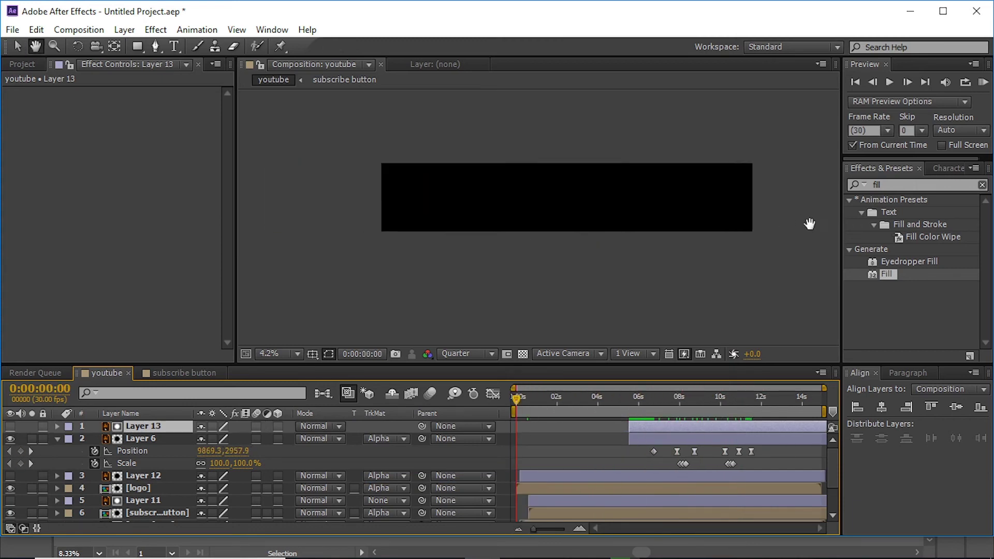
After a preview, create a new 1920×1080 composition named Comp 1
left_click(982, 81)
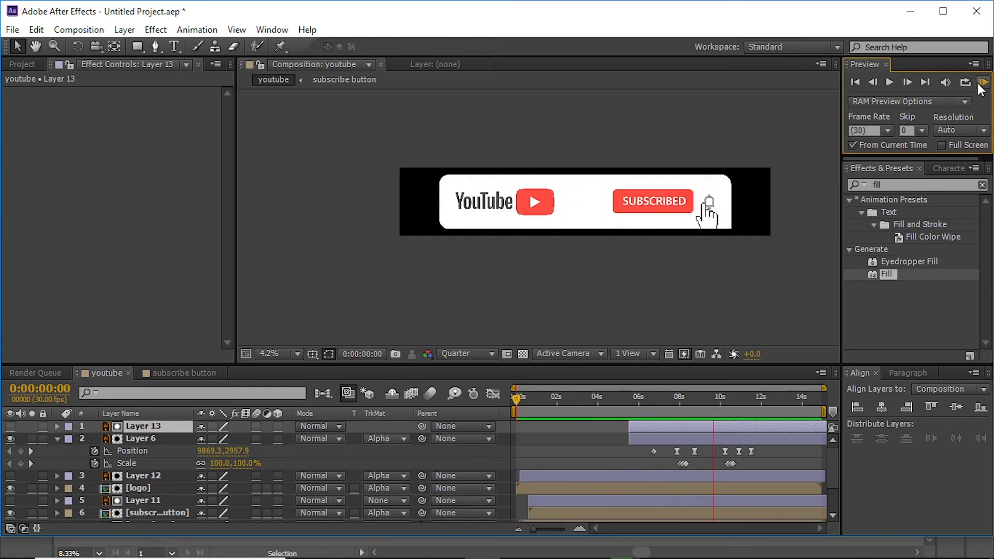
left_click(979, 85)
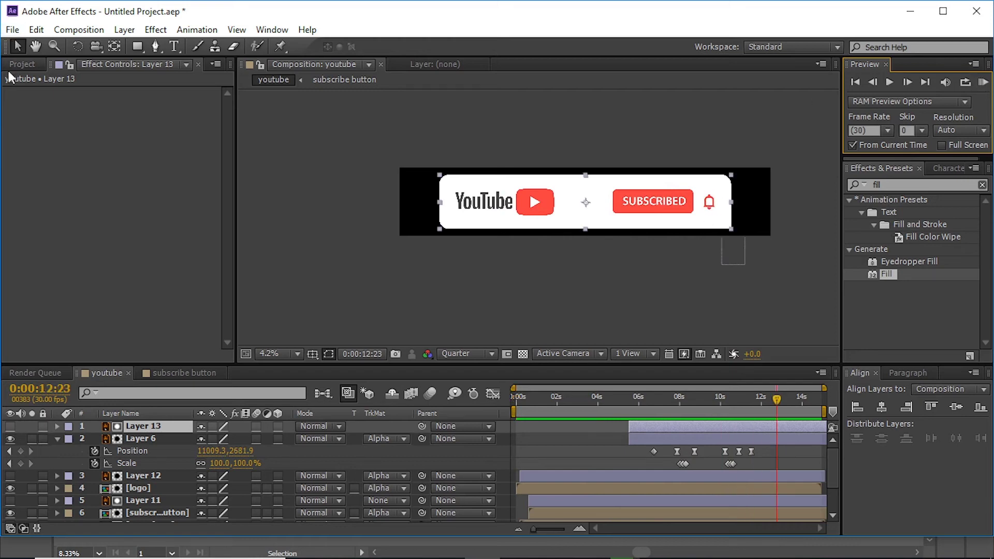
left_click(21, 64)
key("ctrl+k")
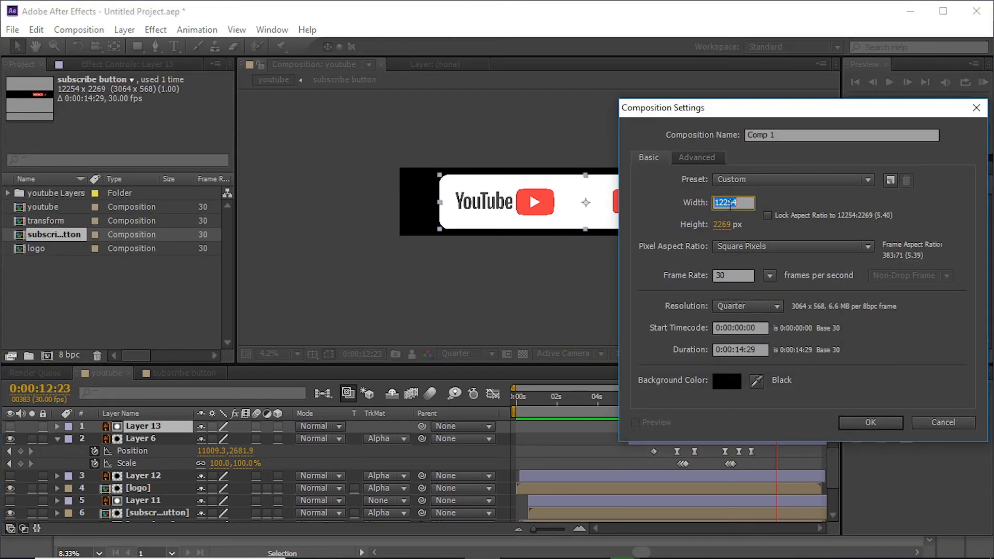
key("Tab")
type("1")
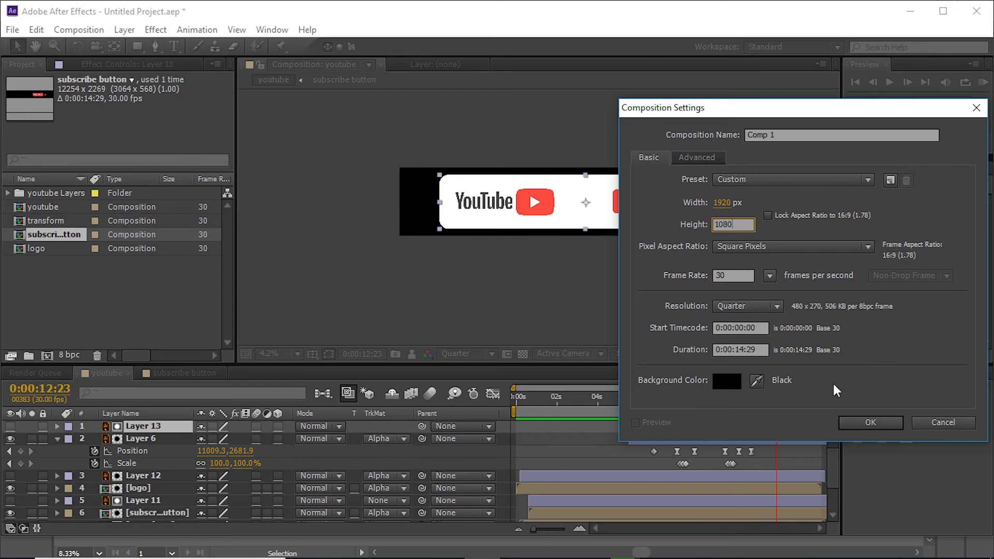
left_click(872, 424)
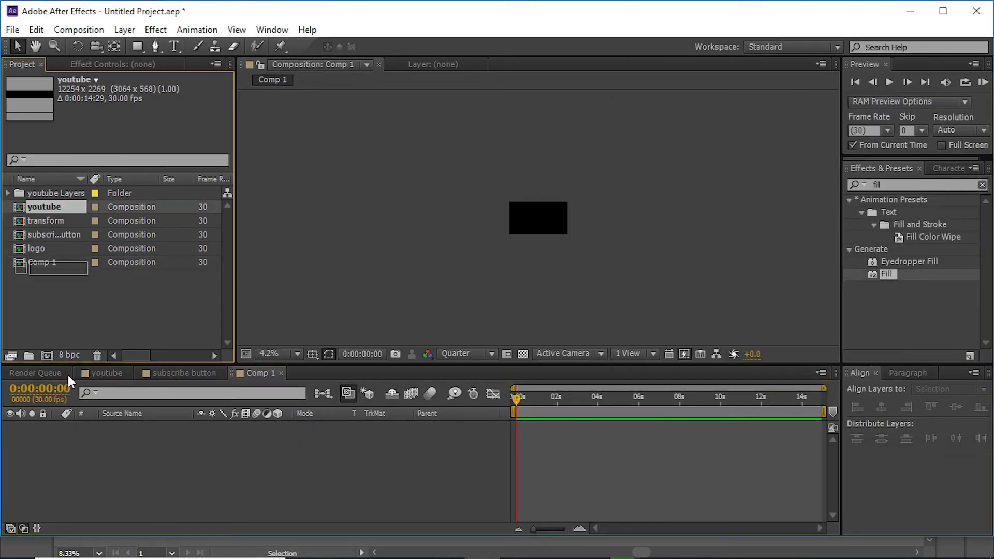
Place the youtube composition into Comp 1 and scale it to fit the frame width
left_click_drag(42, 206, 156, 430)
key("ctrl+alt+shift+h")
scroll(567, 228, "up", 1)
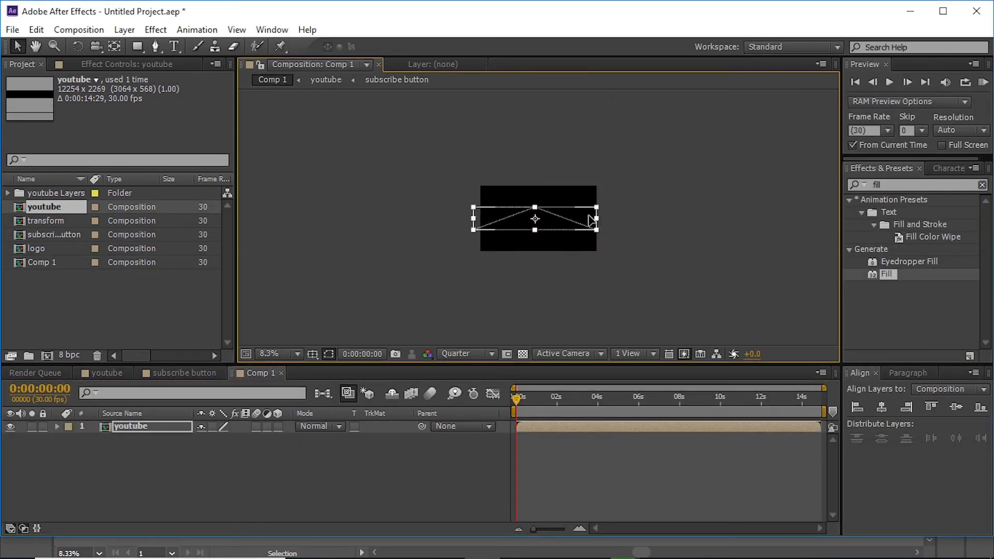
scroll(576, 220, "up", 4)
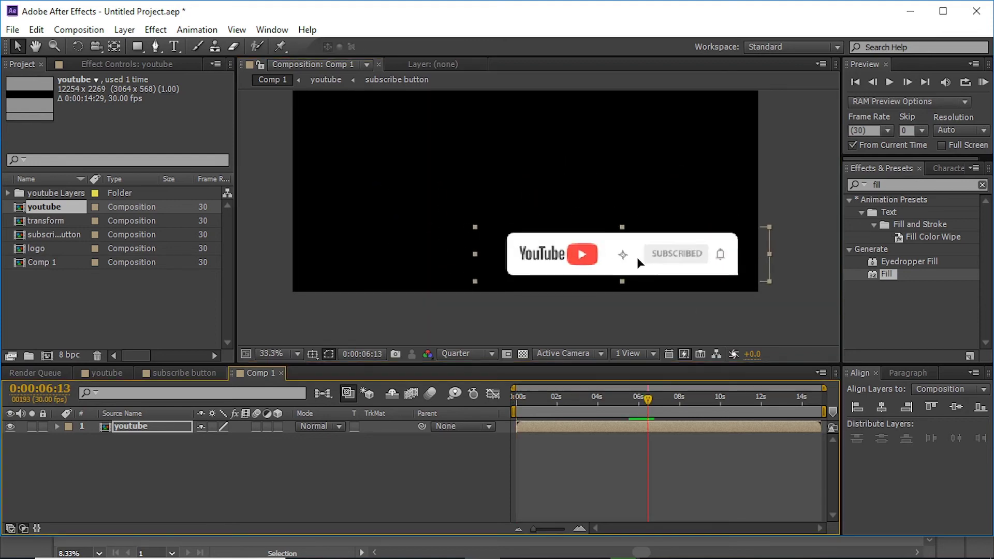
scroll(636, 254, "down", 2)
scroll(632, 221, "up", 2)
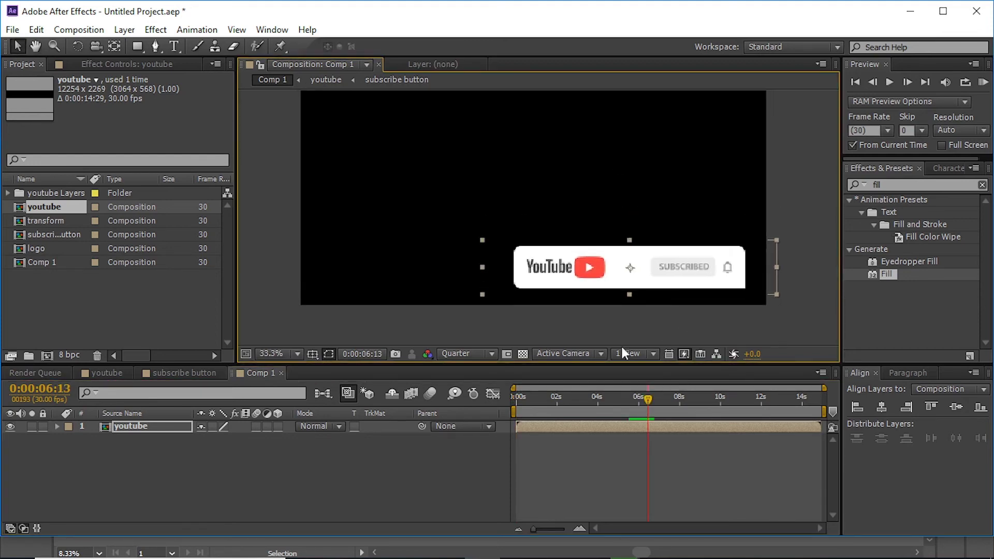
Preview Comp 1 at Full, then Quarter resolution, and reopen the youtube composition
key("Home")
left_click(982, 81)
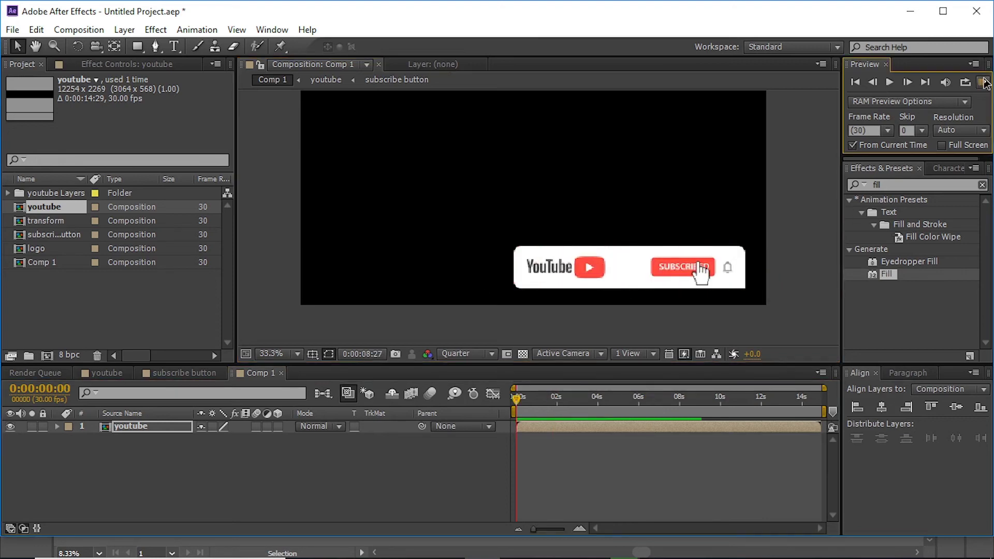
left_click(466, 354)
left_click(469, 391)
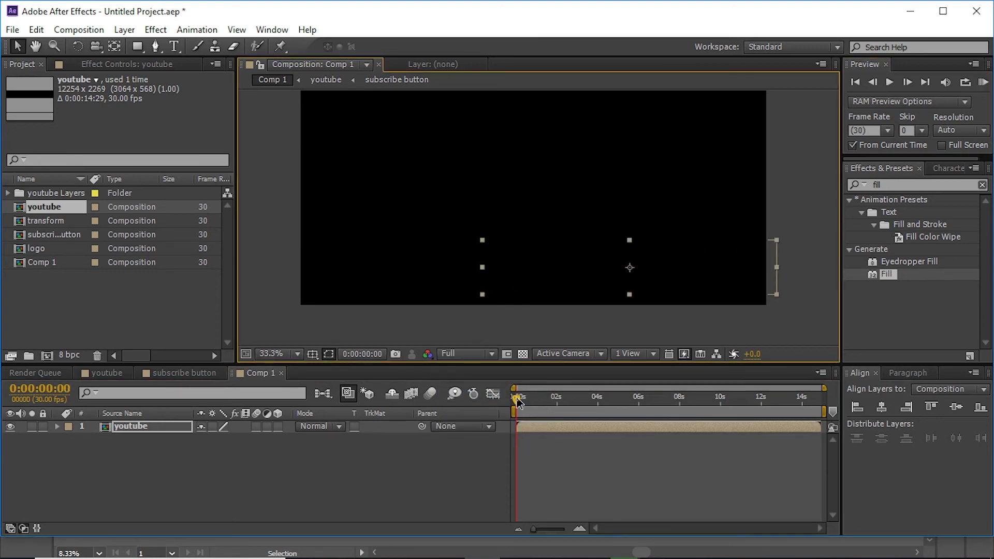
left_click(983, 81)
left_click(453, 354)
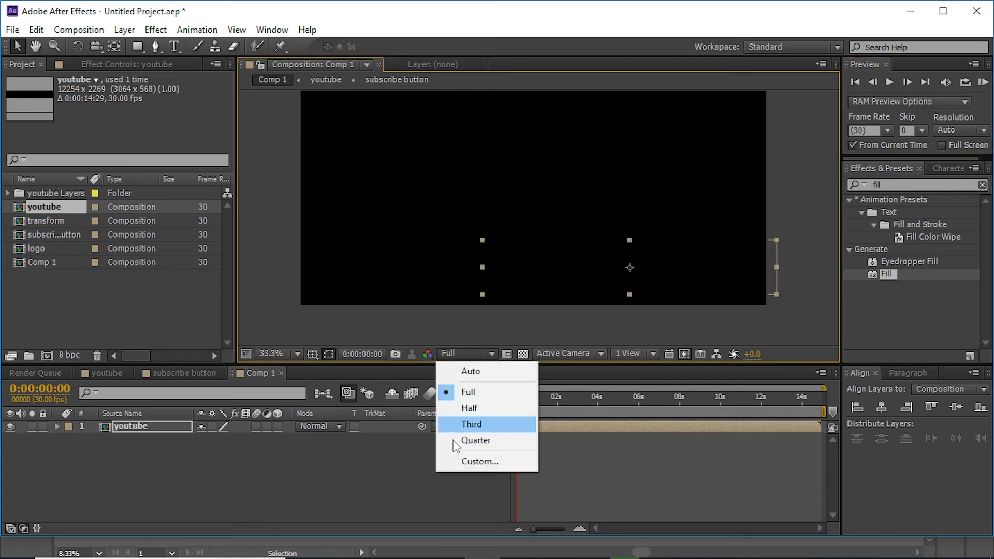
left_click(466, 440)
left_click(982, 82)
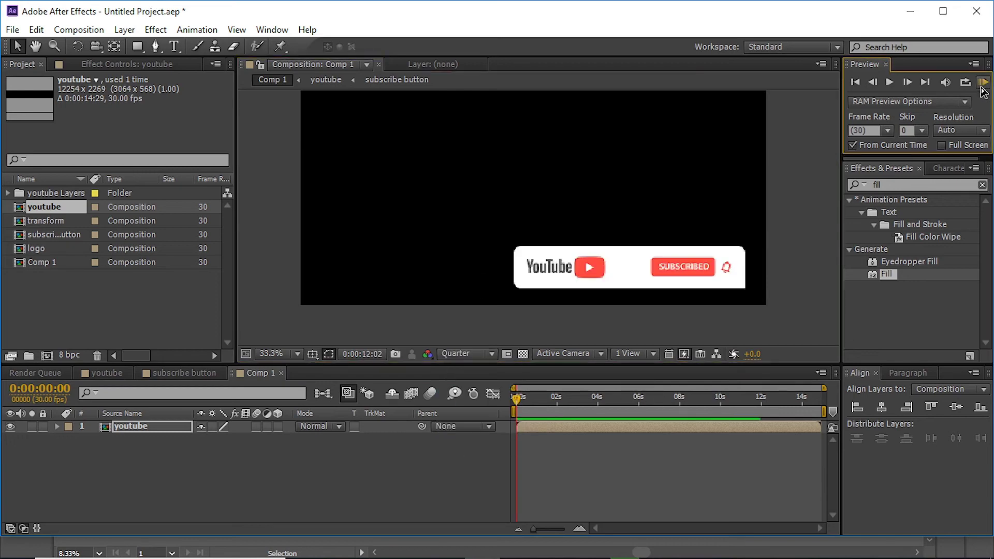
left_click(639, 414)
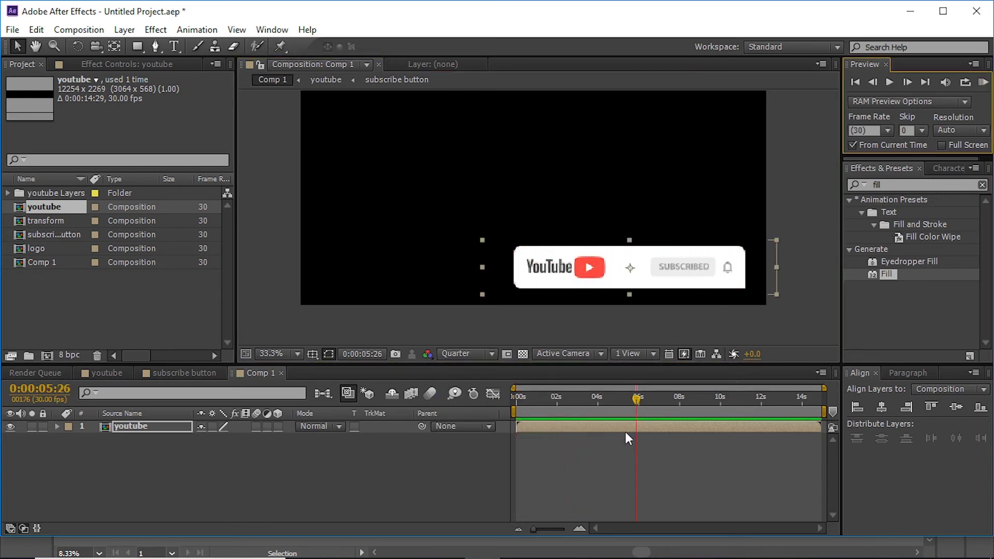
double_click(606, 423)
Duplicate the white card layer, make the copy visible and move it to the bottom
scroll(668, 247, "up", 1)
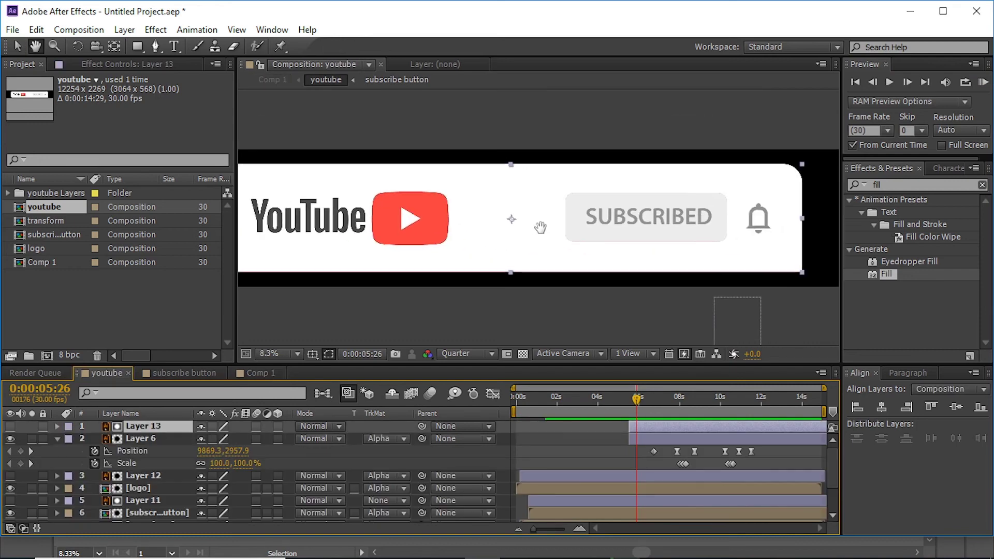
left_click(637, 428)
key("ctrl+d")
left_click(10, 426)
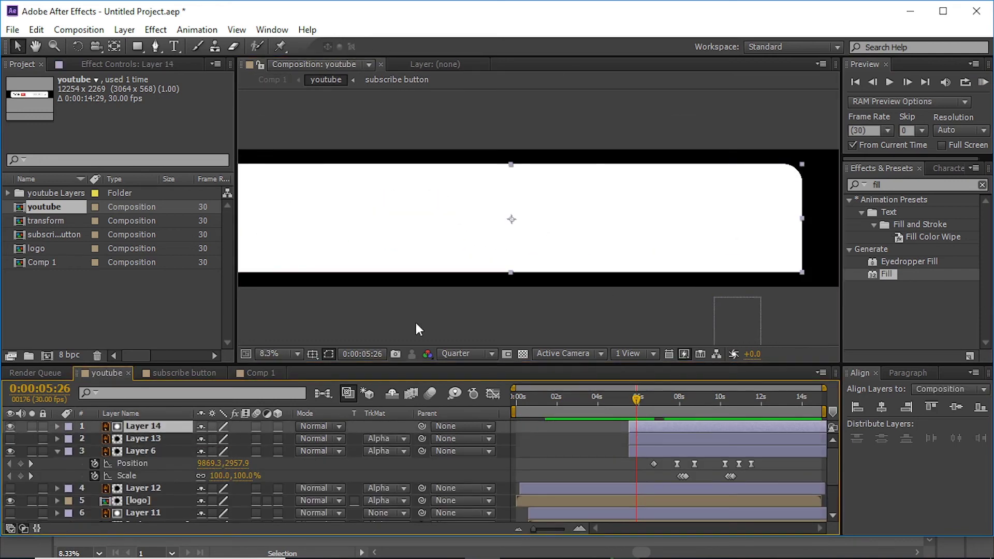
scroll(414, 328, "down", 1)
key("ctrl+shift+bracketleft")
Trim layers 9–10, then the transform layer 7 and Layer 1, to end around 5:22
left_click(638, 502)
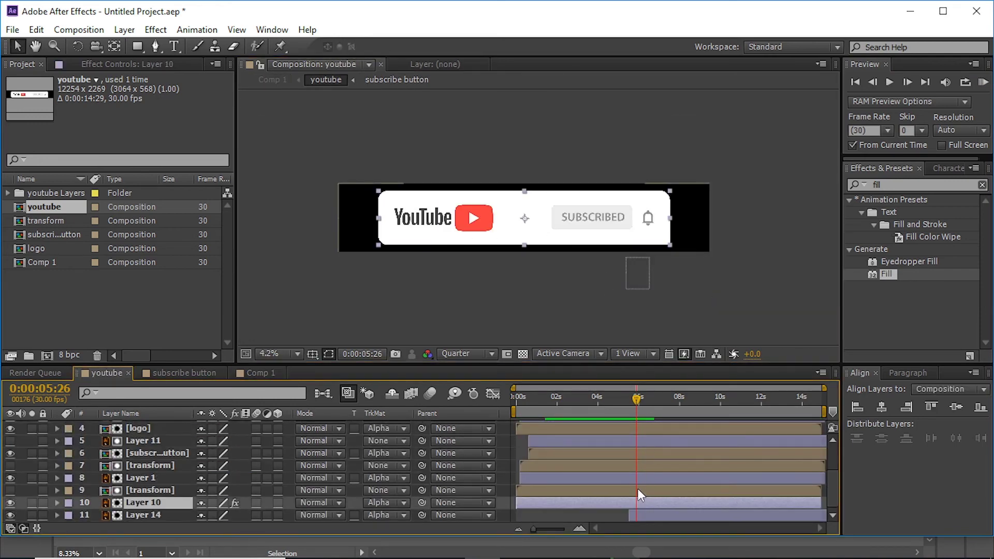
left_click(646, 490, "shift")
key("alt+bracketright")
left_click_drag(636, 400, 661, 400)
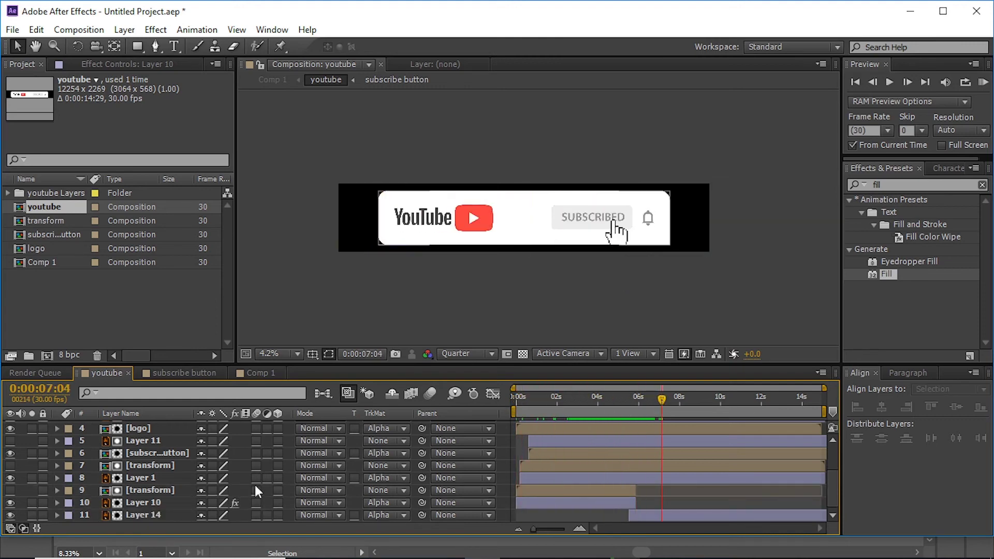
left_click(151, 490)
left_click(150, 465)
left_click(140, 477, "shift")
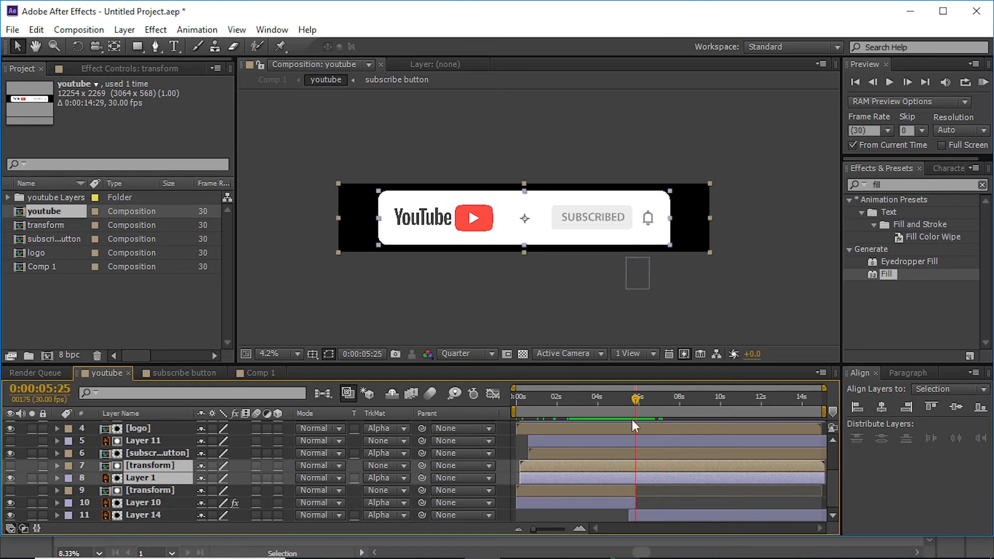
key("alt+bracketright")
left_click(641, 405)
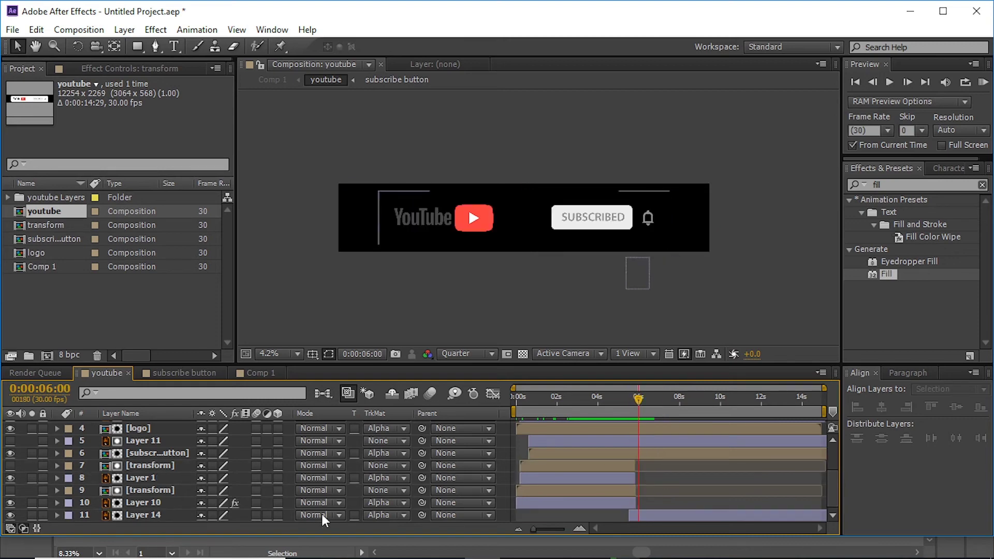
Set Layer 14 to No Track Matte and make it start at 5:22
left_click(386, 515)
left_click(398, 428)
left_click(633, 405)
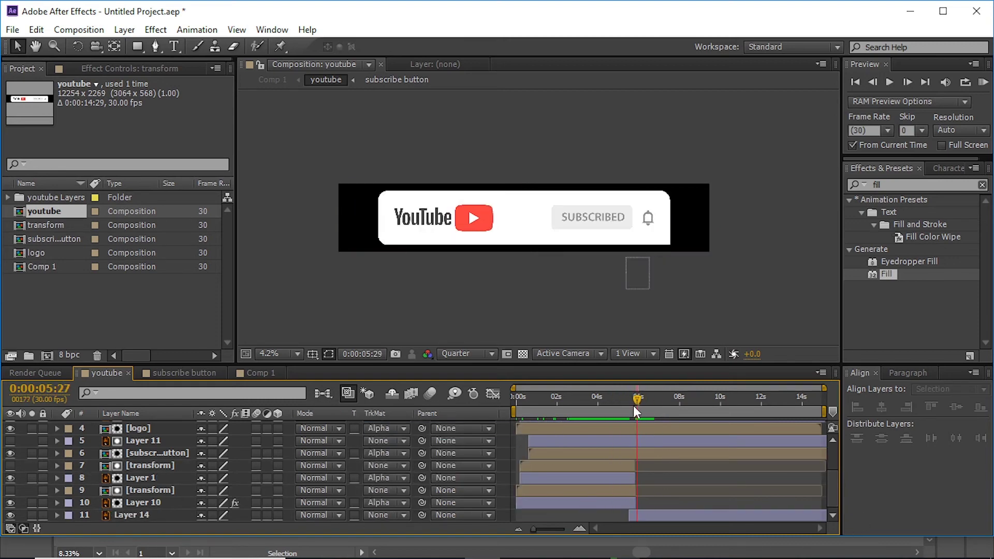
left_click(580, 528)
left_click(580, 528)
left_click(141, 478)
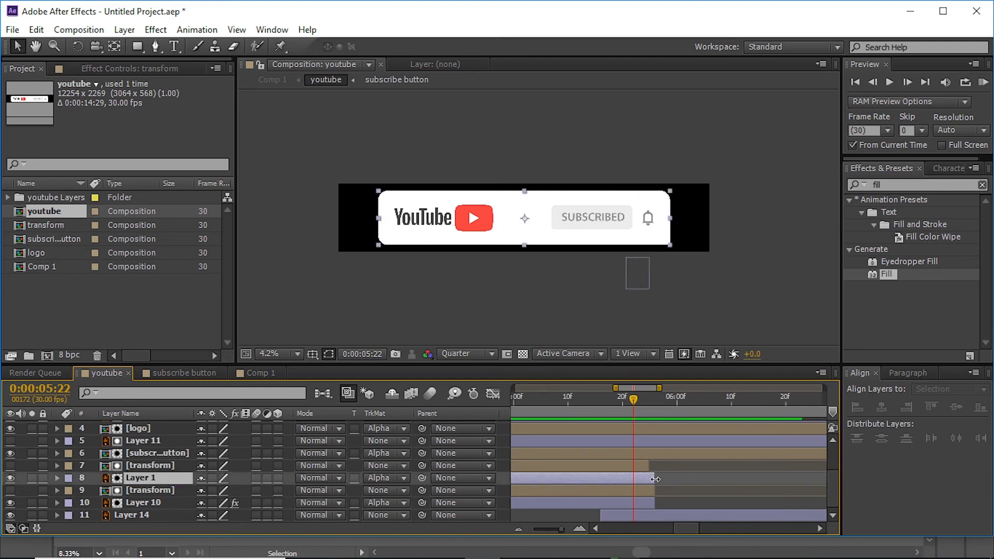
left_click(150, 466, "shift")
left_click(139, 515)
key("alt+bracketleft")
left_click(530, 528)
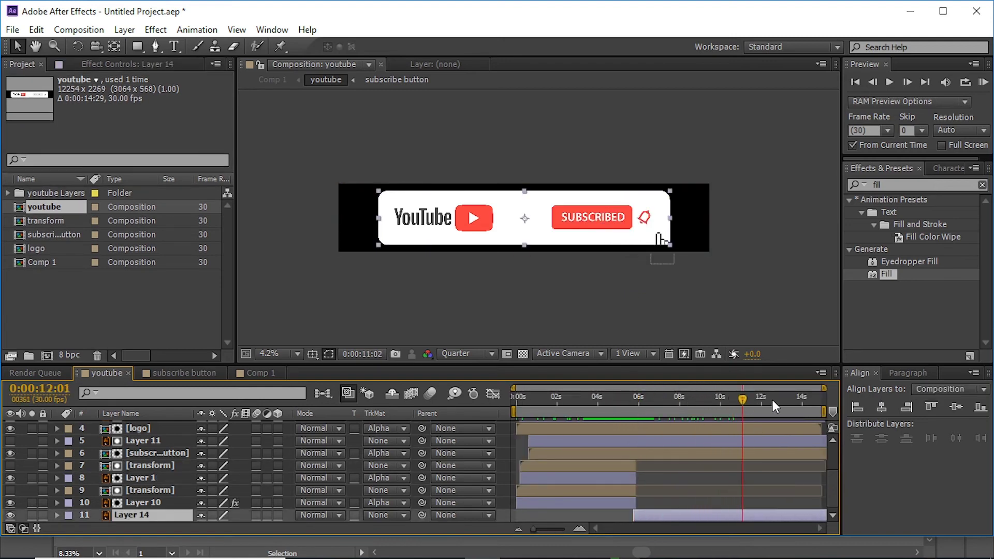
Set a starting Position keyframe on Layer 14 at 12:23
left_click_drag(784, 399, 777, 398)
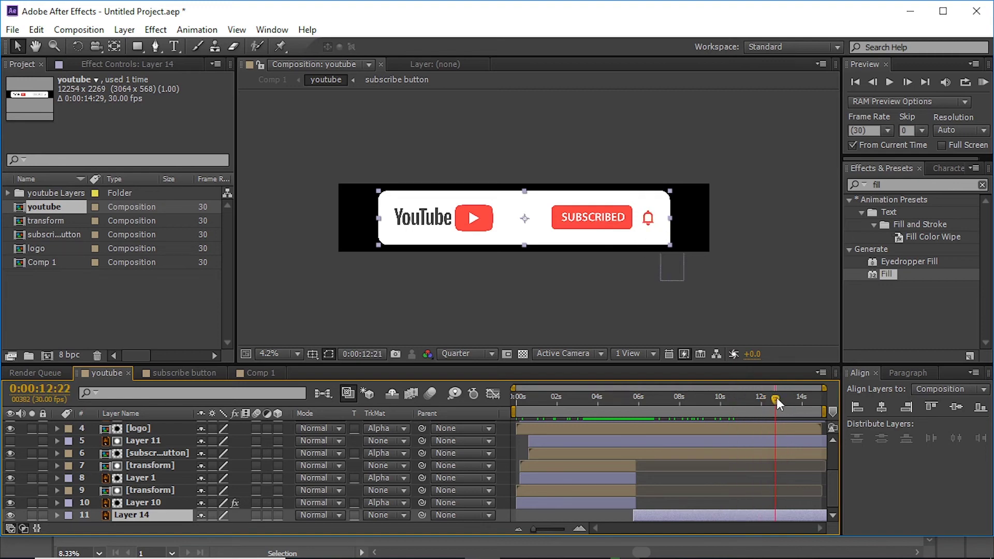
left_click(590, 248)
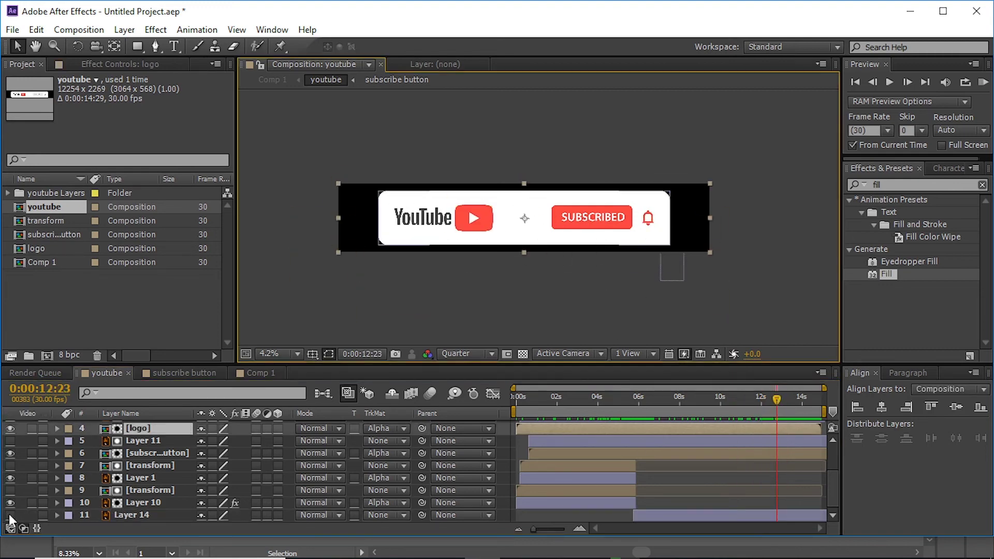
left_click(667, 516)
key("p")
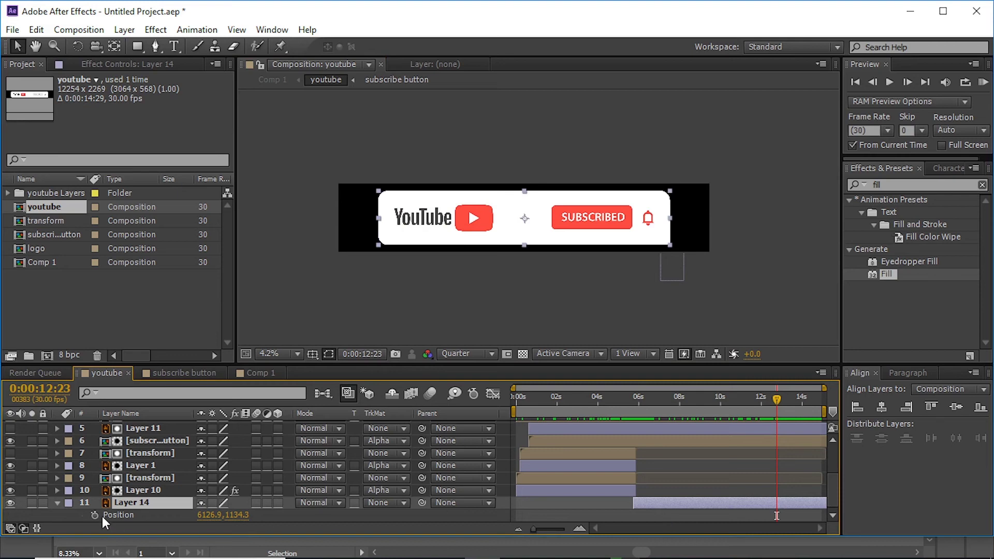
left_click(95, 515)
Change the youtube composition's height to 4000 px
key("ctrl+k")
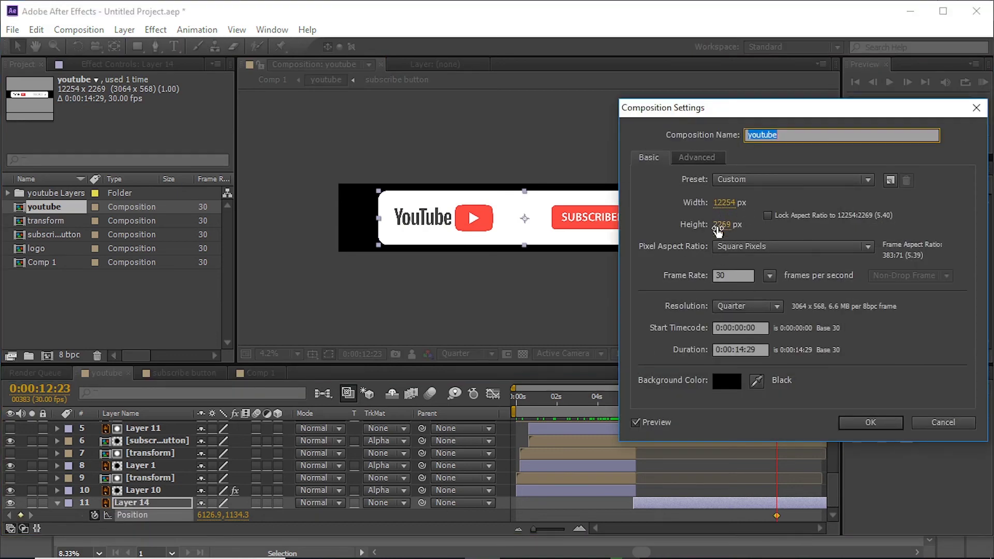
left_click_drag(717, 231, 724, 234)
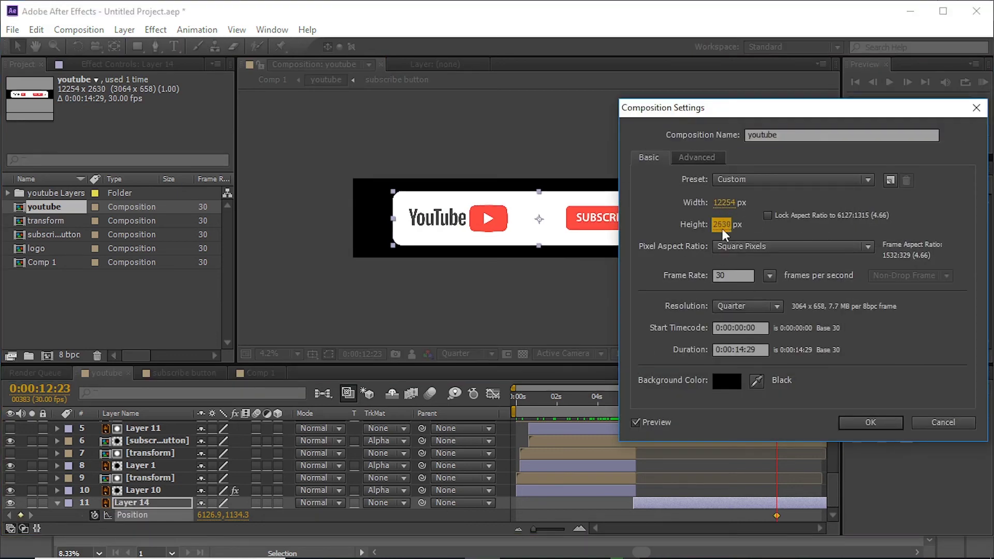
left_click(870, 423)
left_click(274, 373)
Keyframe Layer 14's Position to 6126.9, 4999.8 at 14:03 and inspect its speed graph
left_click(164, 371)
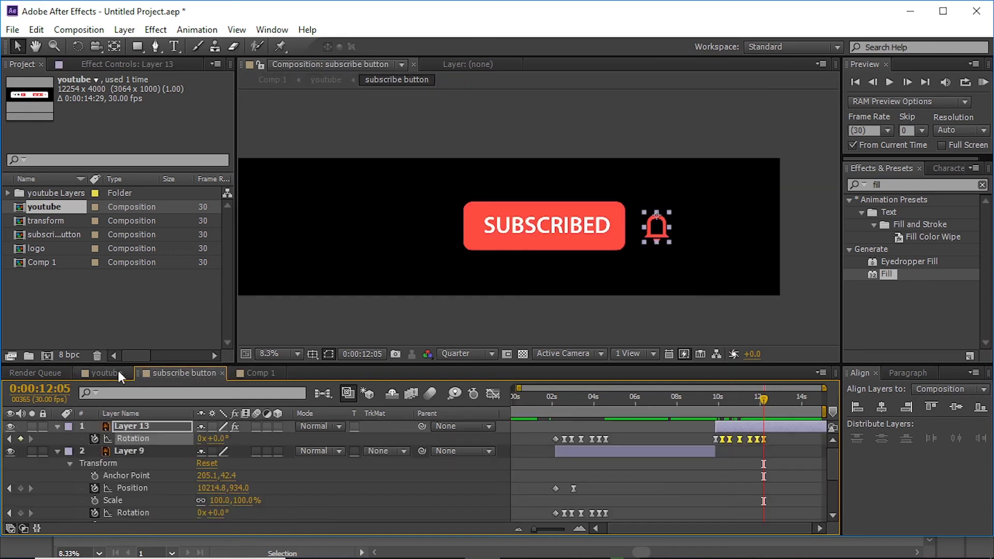
left_click(118, 371)
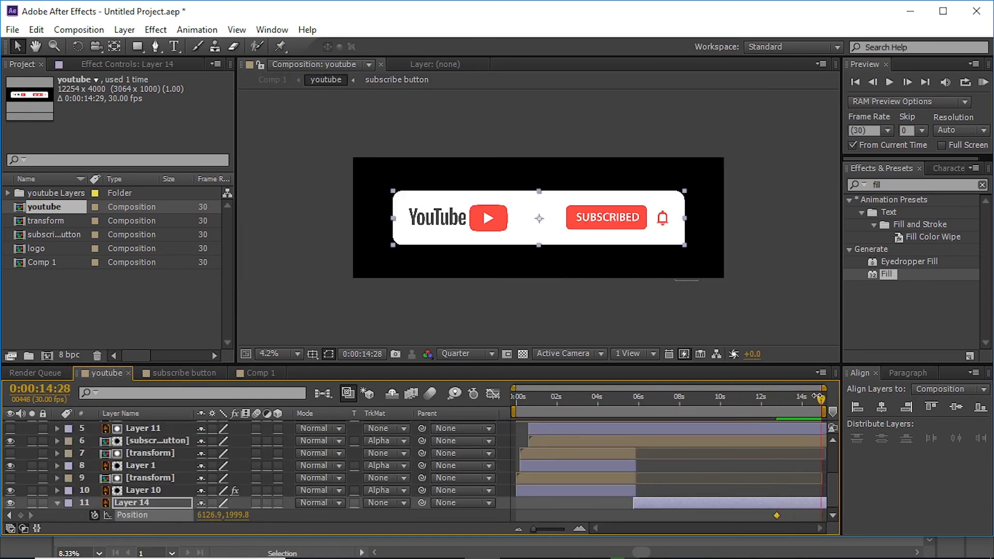
key("ctrl+v")
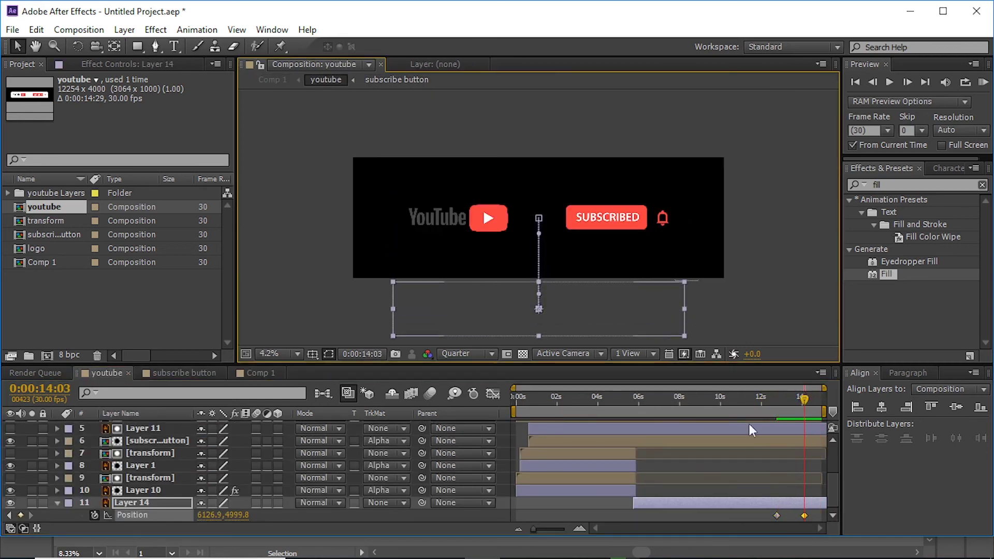
left_click(493, 395)
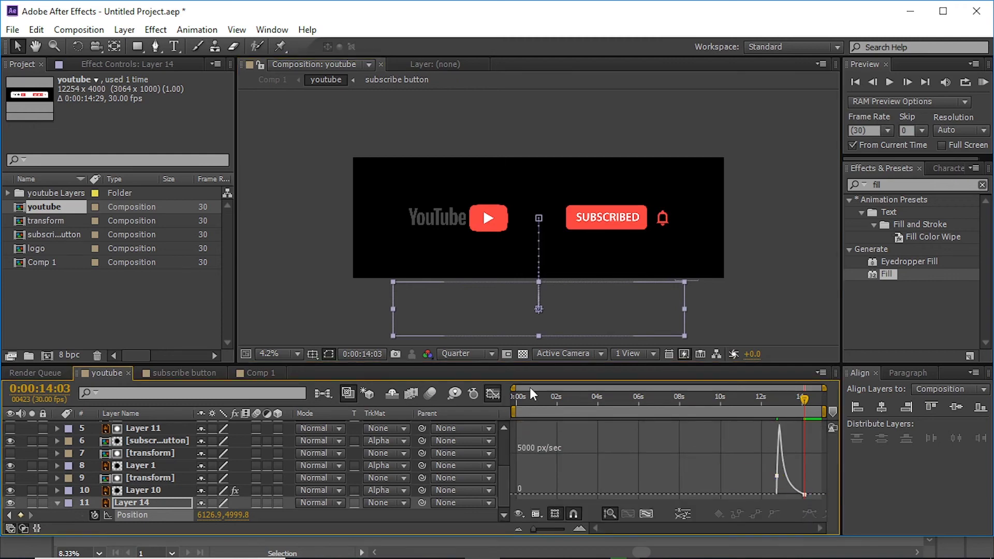
Return to the layer bars, put the playhead back at 12:23 and select all layers
key("shift+F3")
left_click_drag(793, 406, 778, 414)
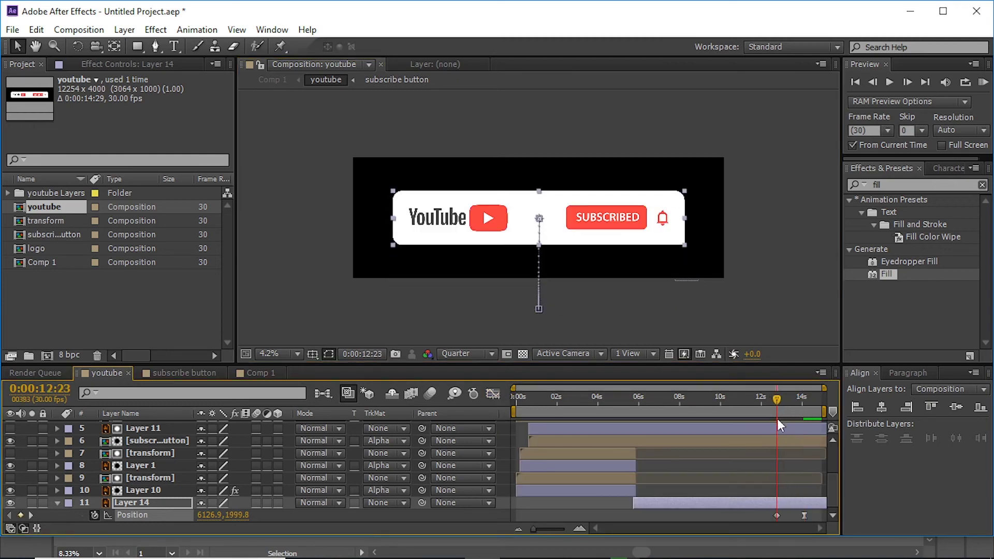
left_click(781, 441)
scroll(783, 449, "up", 1)
scroll(784, 443, "up", 1)
key("ctrl+a")
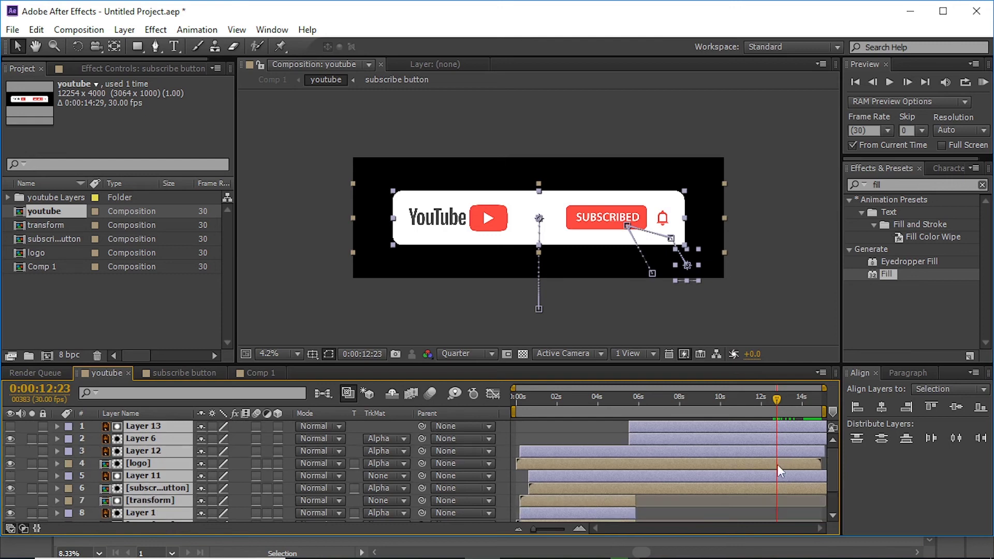
Parent the subscribe button layer to Layer 11, undoing an accidental parenting to Layer 14
left_click(783, 488)
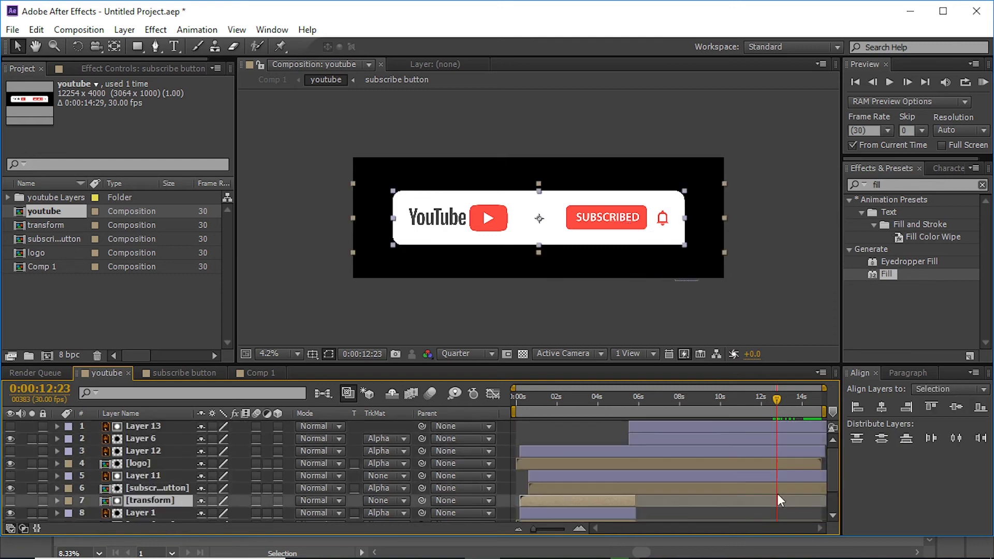
left_click(778, 452, "shift")
scroll(778, 451, "down", 1)
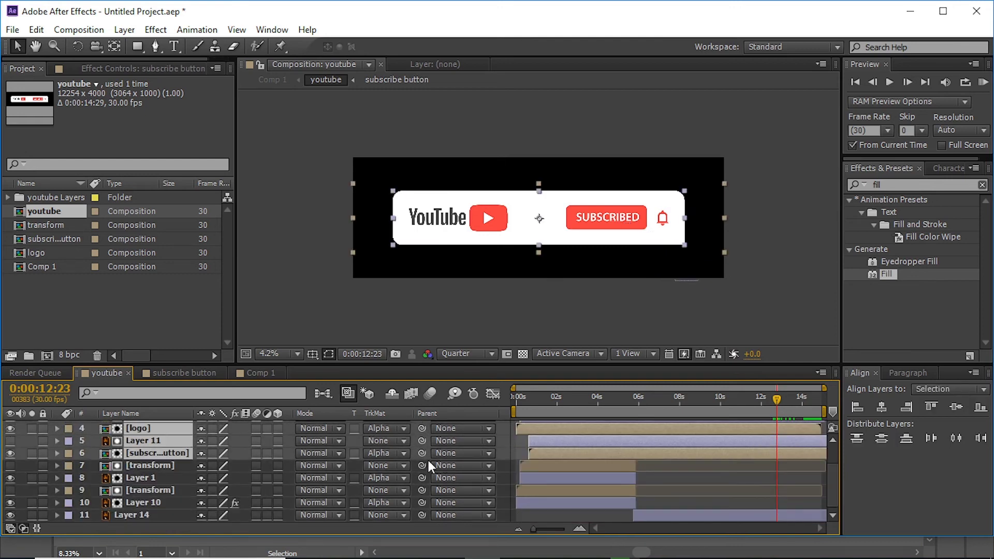
left_click_drag(423, 466, 719, 515)
key("ctrl+z")
left_click(776, 443)
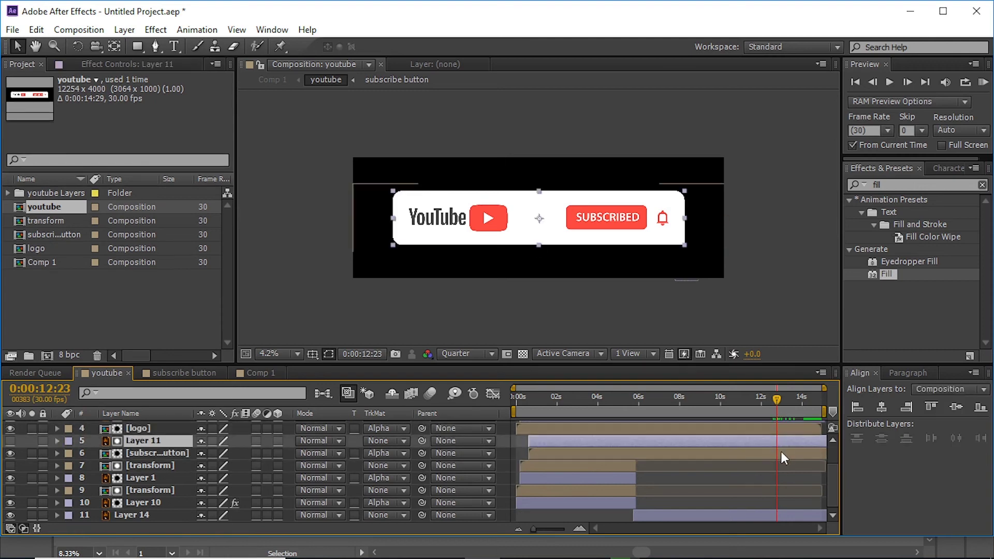
left_click_drag(423, 453, 145, 441)
scroll(689, 455, "up", 3)
Reveal the Position keyframes of Layer 14 and of Layers 11 and 12
left_click(760, 451)
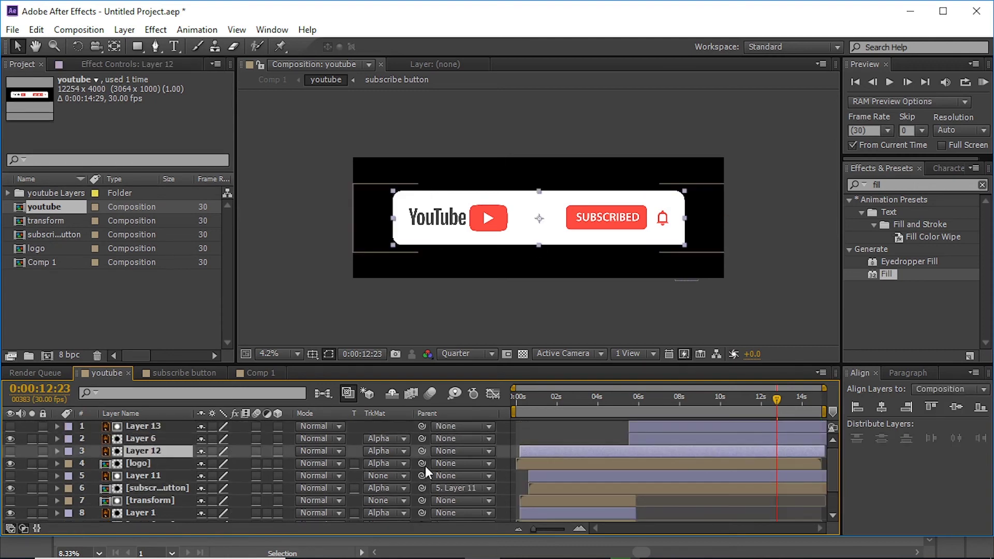
scroll(771, 511, "down", 3)
left_click(756, 510)
key("p")
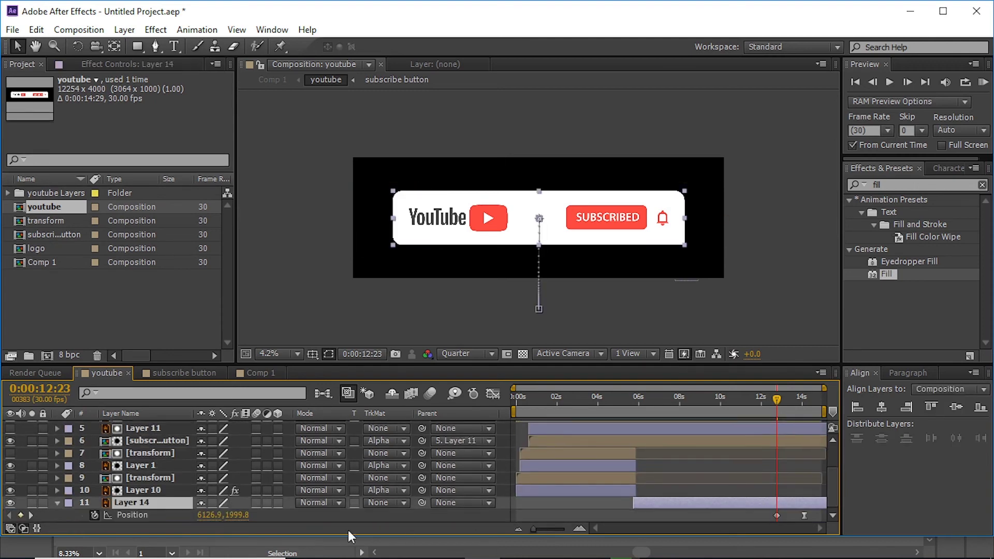
scroll(781, 468, "up", 3)
left_click(781, 466)
left_click(778, 442, "ctrl")
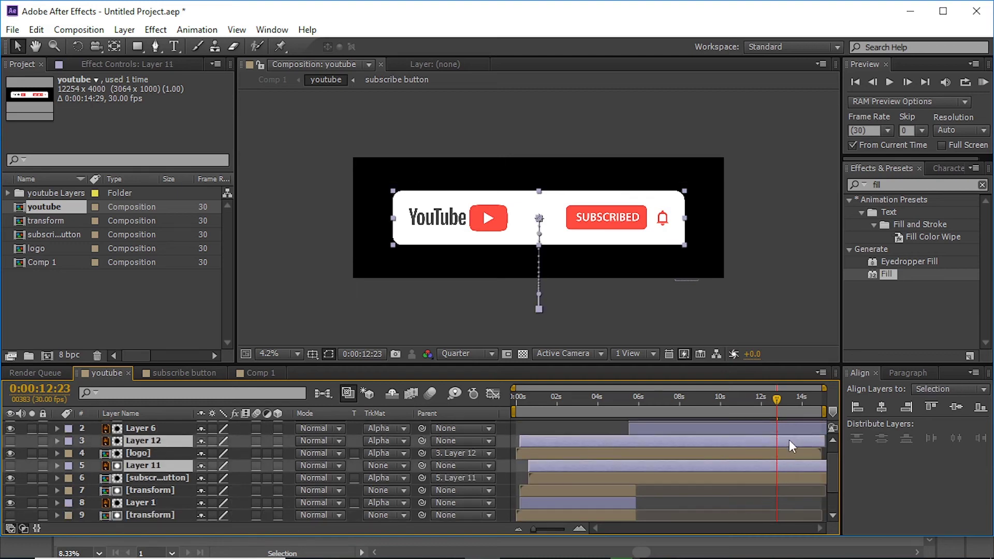
key("p")
Nudge Layer 11's and Layer 14's Position keyframes, checking the slide around 12:23 and 13:01
left_click_drag(792, 406, 774, 412)
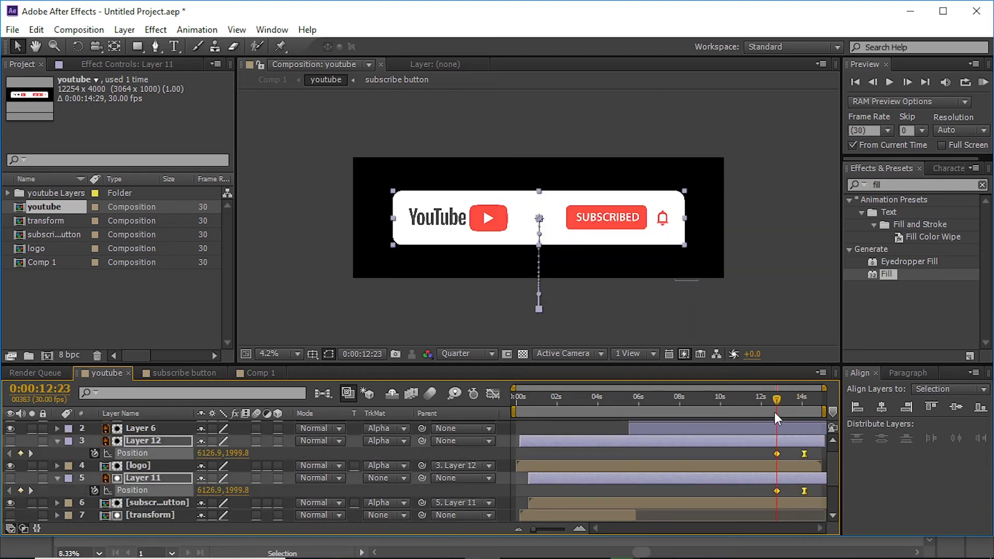
left_click_drag(776, 490, 781, 491)
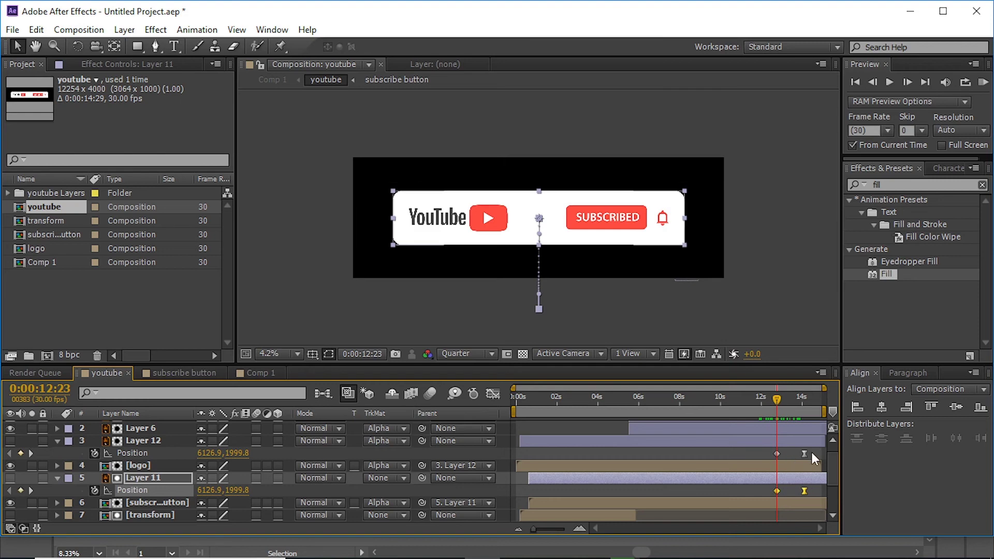
left_click(777, 453)
scroll(784, 489, "down", 3)
left_click(781, 515)
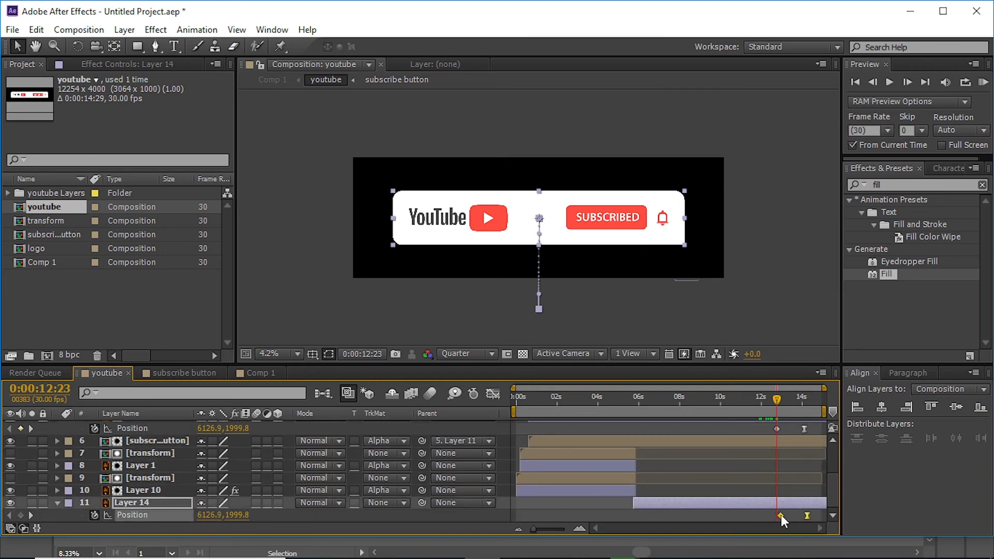
left_click_drag(781, 515, 785, 514)
left_click_drag(773, 405, 782, 405)
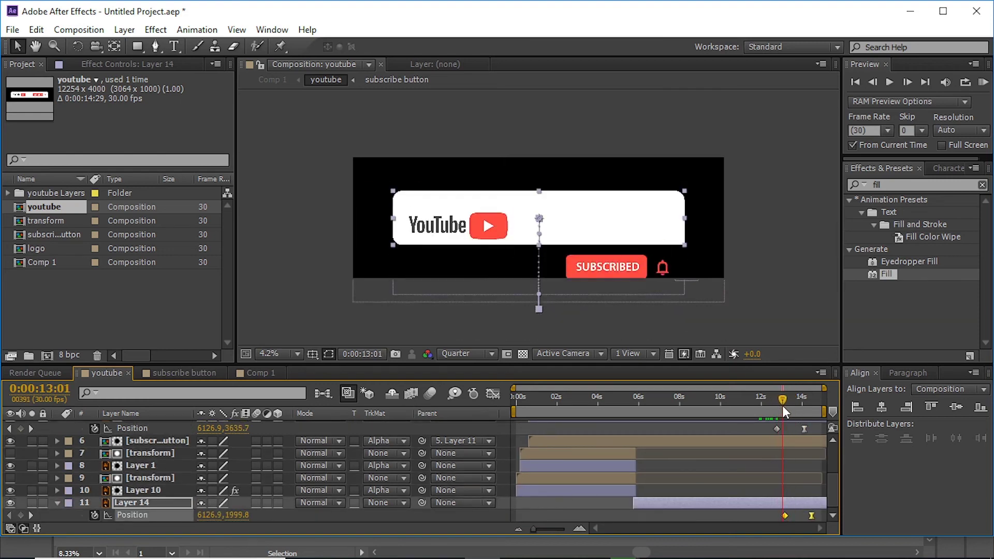
left_click_drag(533, 529, 558, 529)
left_click_drag(782, 514, 767, 515)
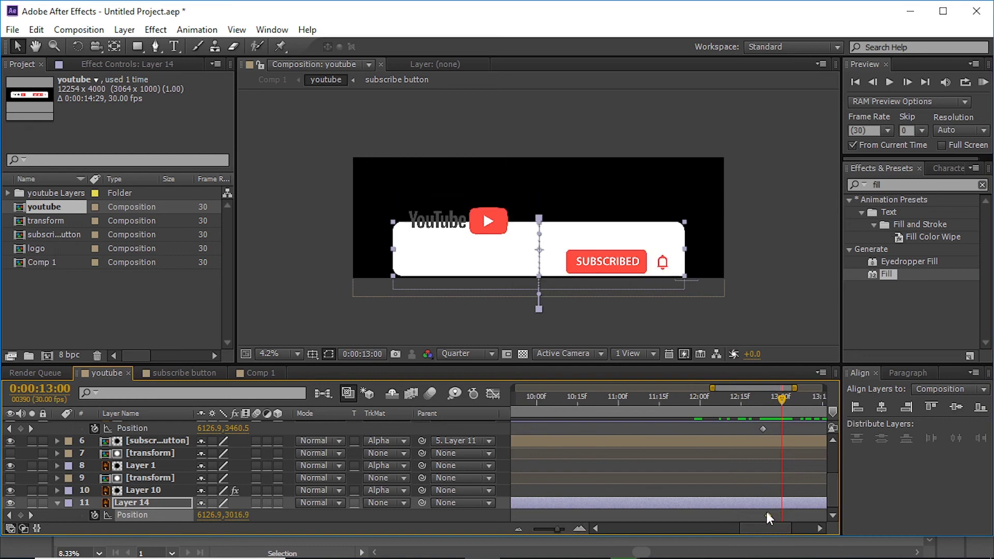
Retime Layer 11's and Layer 12's Position keyframes about 3 frames earlier and preview the slide
scroll(806, 463, "up", 5)
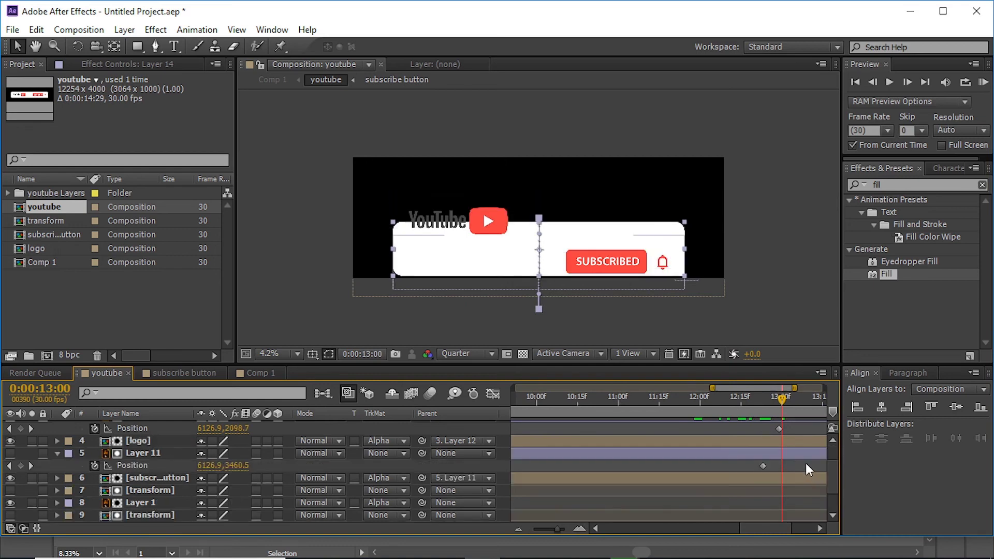
left_click_drag(688, 449, 568, 445)
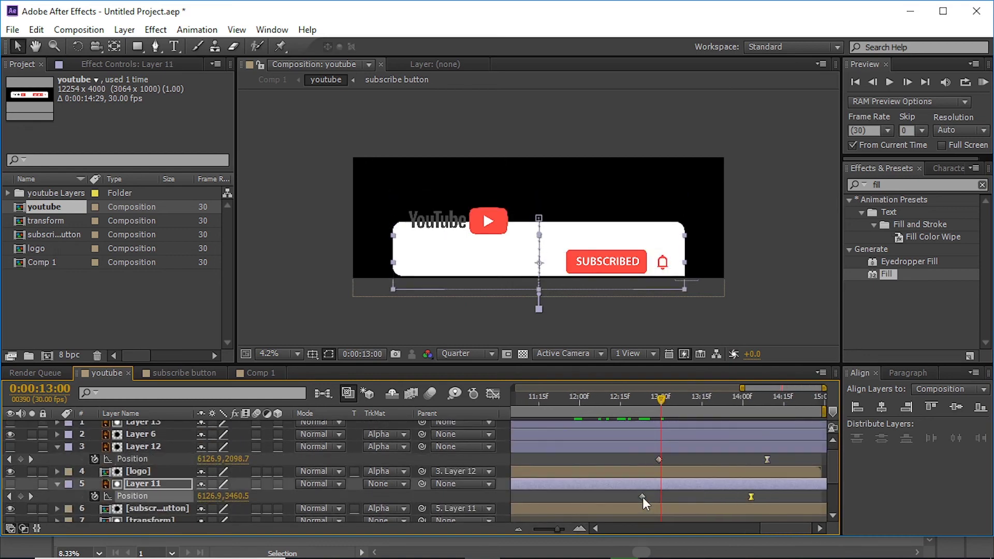
left_click_drag(642, 497, 649, 498)
left_click_drag(659, 459, 653, 458)
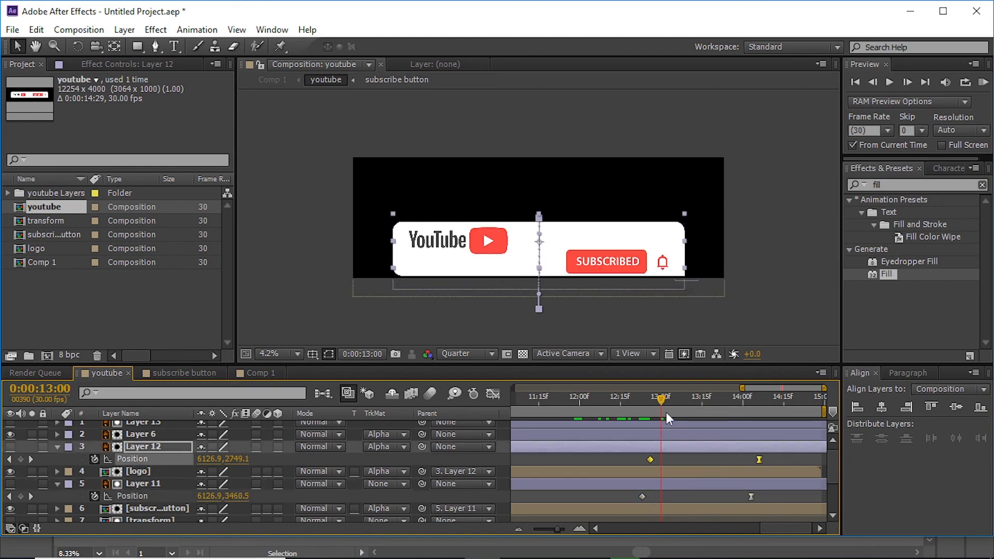
mouse_move(650, 412)
left_mouse_down()
mouse_move(722, 412)
mouse_move(611, 408)
left_mouse_up()
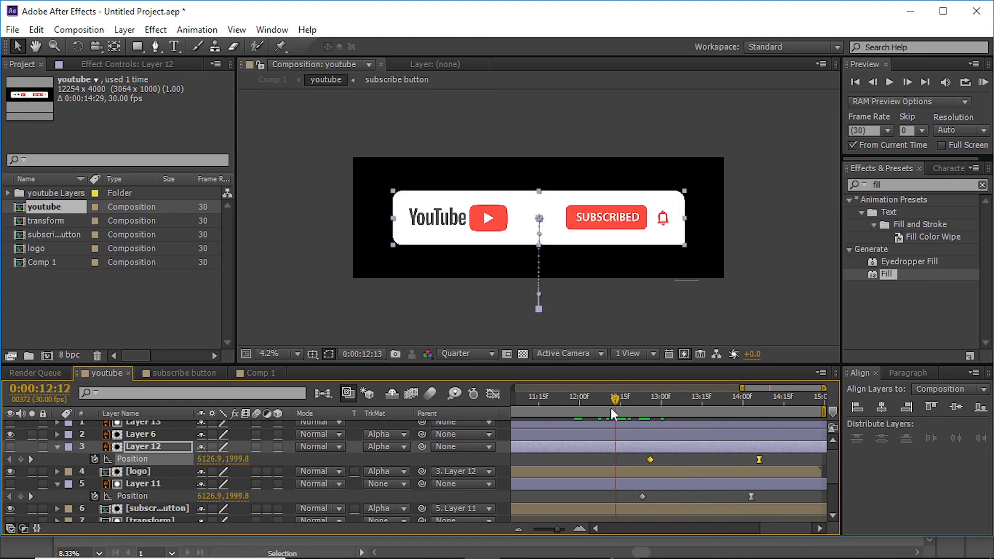
left_click(983, 82)
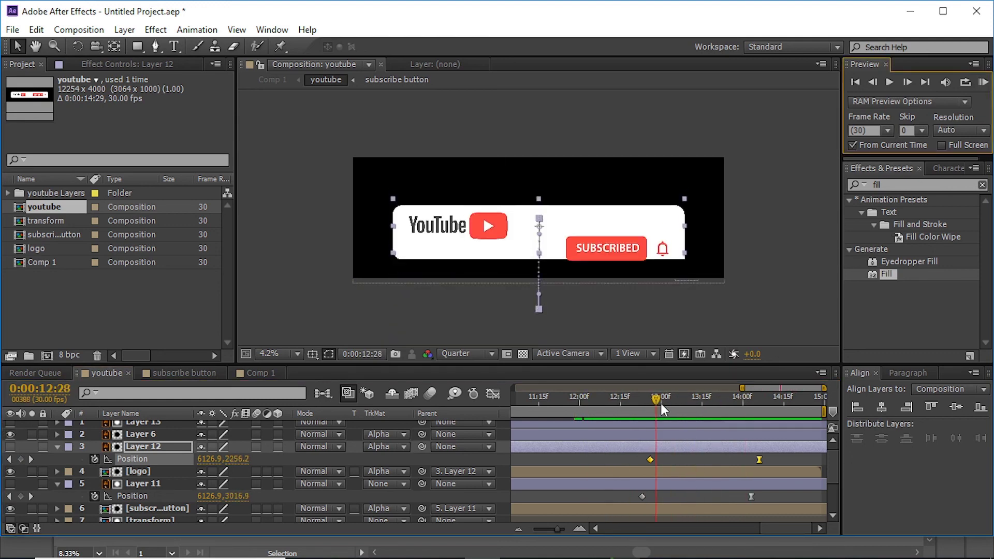
left_click_drag(649, 459, 635, 459)
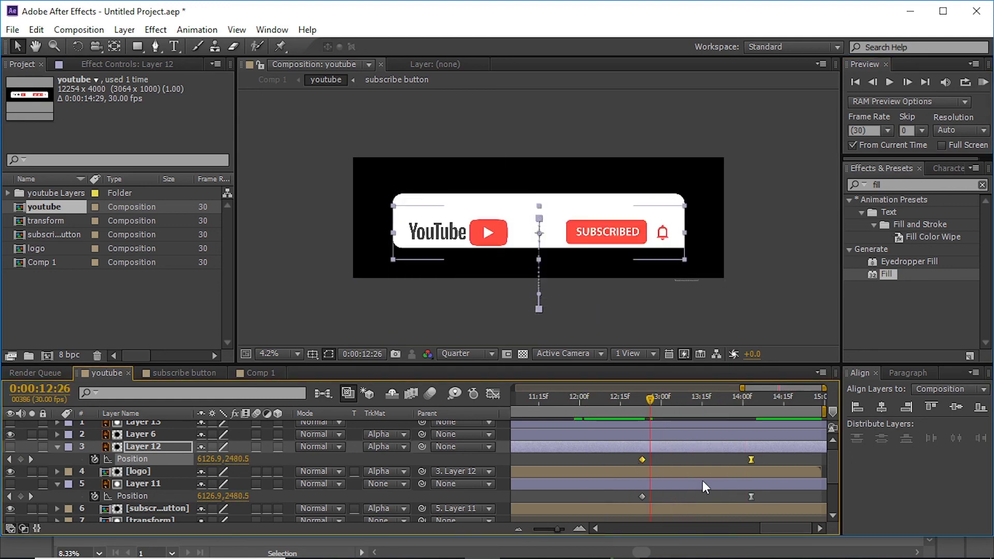
left_click(778, 494)
mouse_move(628, 397)
left_mouse_down()
mouse_move(682, 405)
mouse_move(640, 403)
left_mouse_up()
Shift the slide-out Position keyframes of Layers 11 and 12 to near 12:26 and RAM-preview the timing
left_click_drag(632, 504, 654, 461)
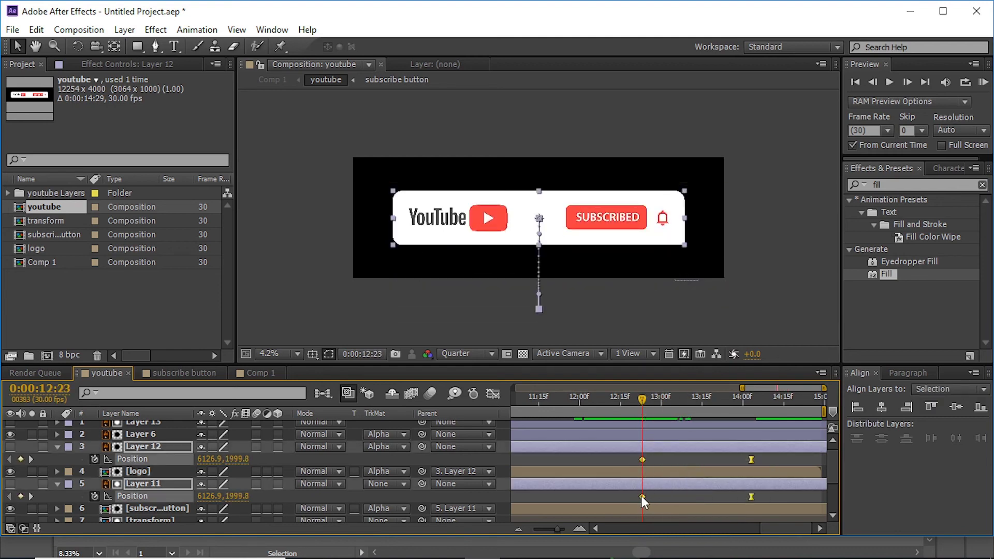
left_click_drag(642, 496, 661, 496)
left_click_drag(648, 402, 659, 407)
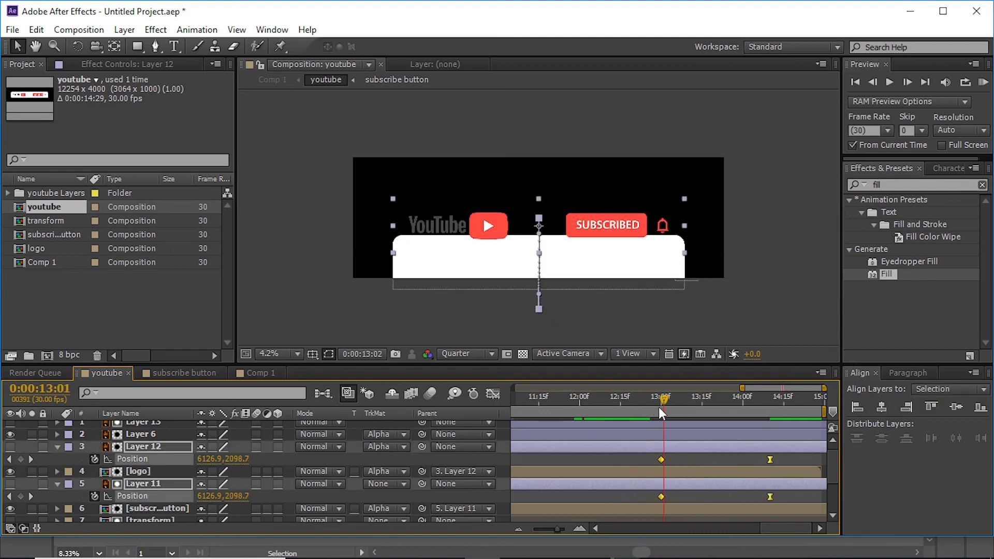
left_click_drag(663, 459, 651, 459)
left_click(661, 402)
mouse_move(664, 403)
left_mouse_down()
mouse_move(722, 408)
mouse_move(683, 399)
left_mouse_up()
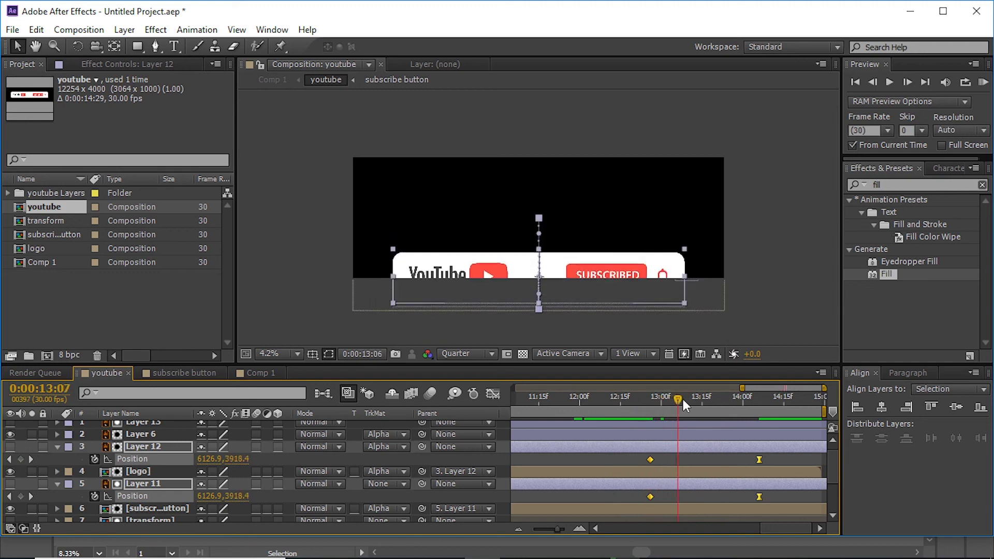
left_click_drag(682, 399, 642, 402)
left_click(985, 85)
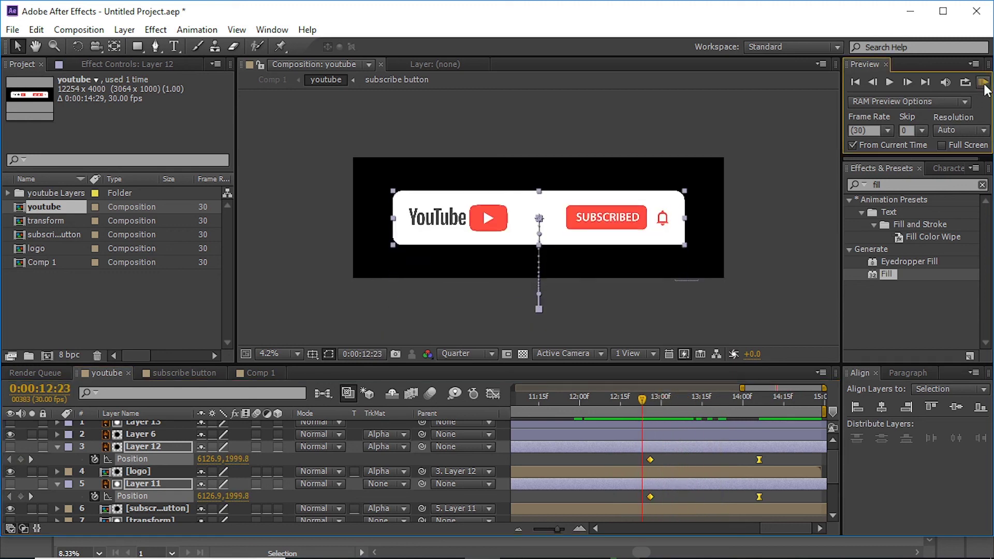
left_click(658, 399)
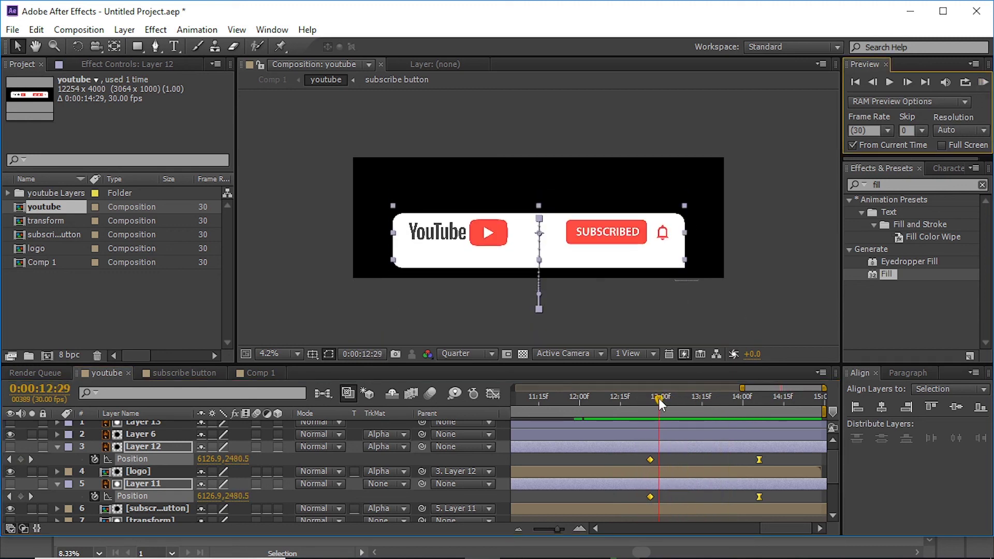
key("j")
scroll(664, 468, "down", 3)
Duplicate Layer 14 as Layer 15 and apply a red Fill effect to Layer 14
left_click(665, 505)
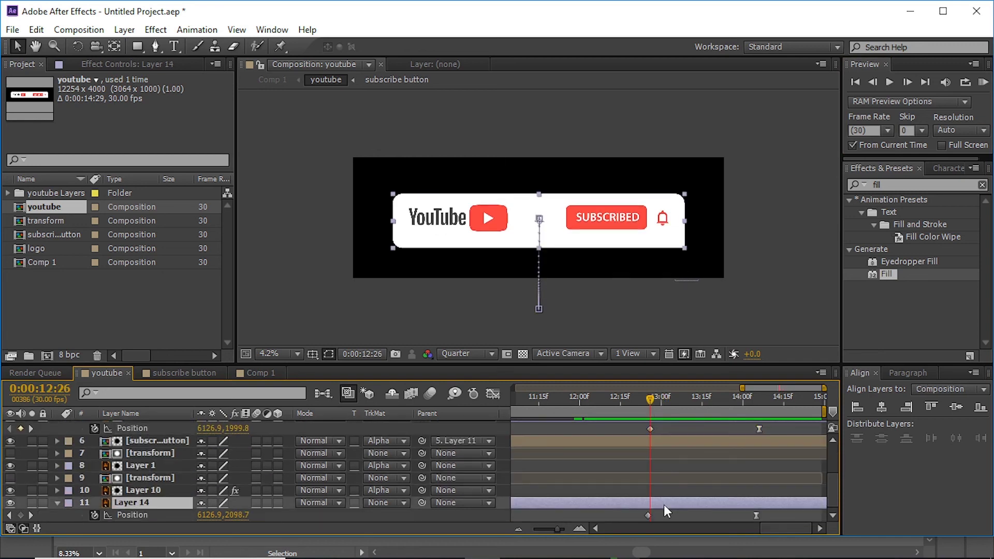
key("ctrl+d")
left_click(518, 528)
left_click(638, 516)
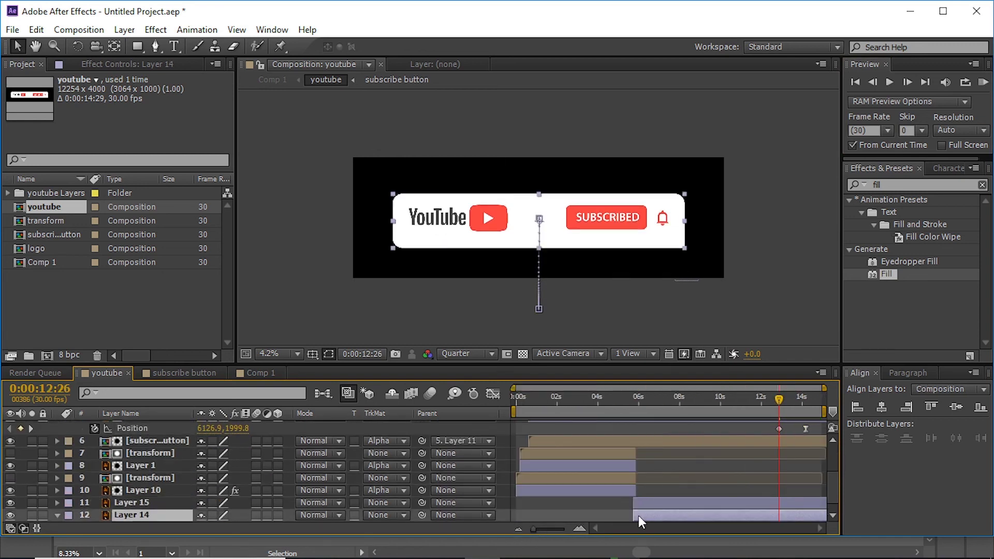
left_click(127, 64)
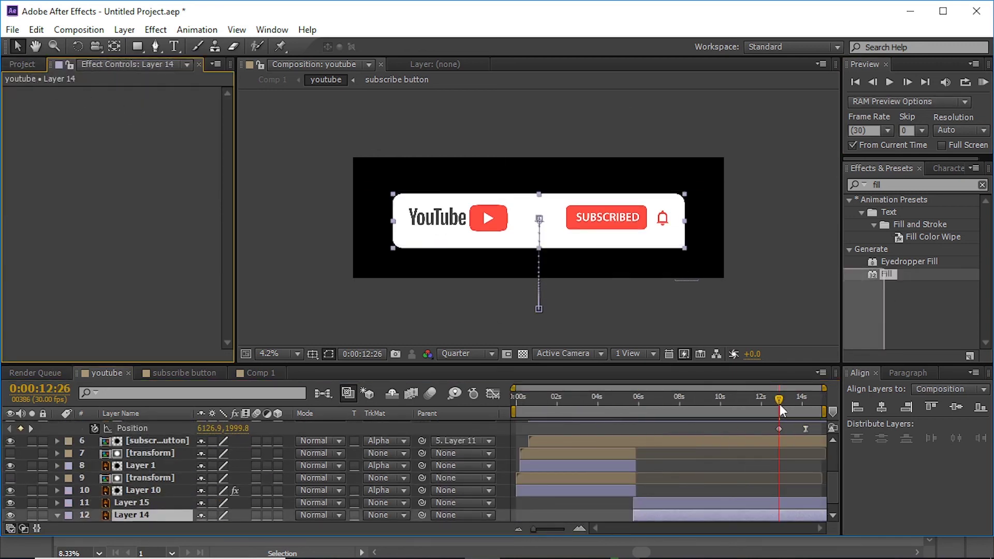
left_click_drag(886, 275, 725, 515)
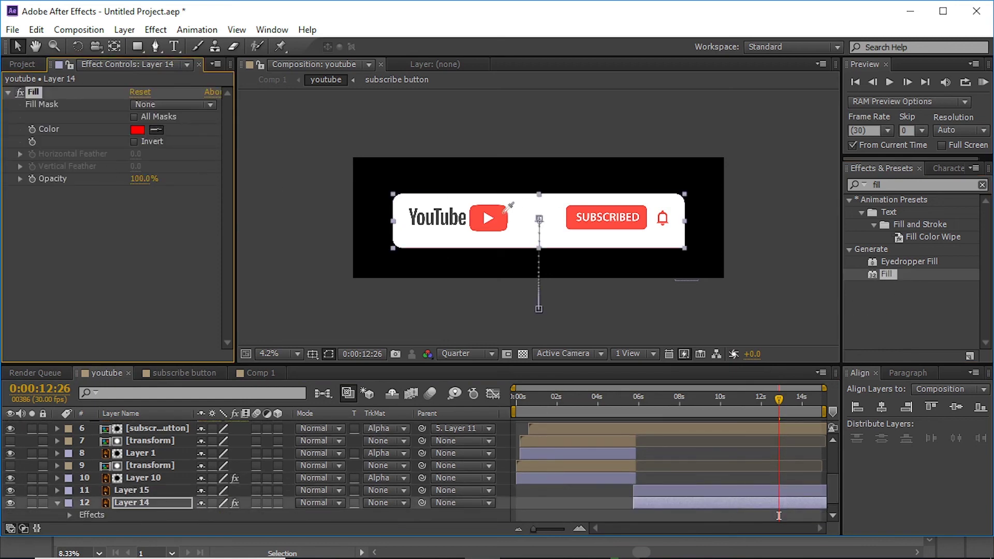
Set Layer 14's Position keyframe Y to 1999.8 and scrub the banner sliding out of frame
left_click(775, 489)
key("alt+shift+p")
key("equal")
key("equal")
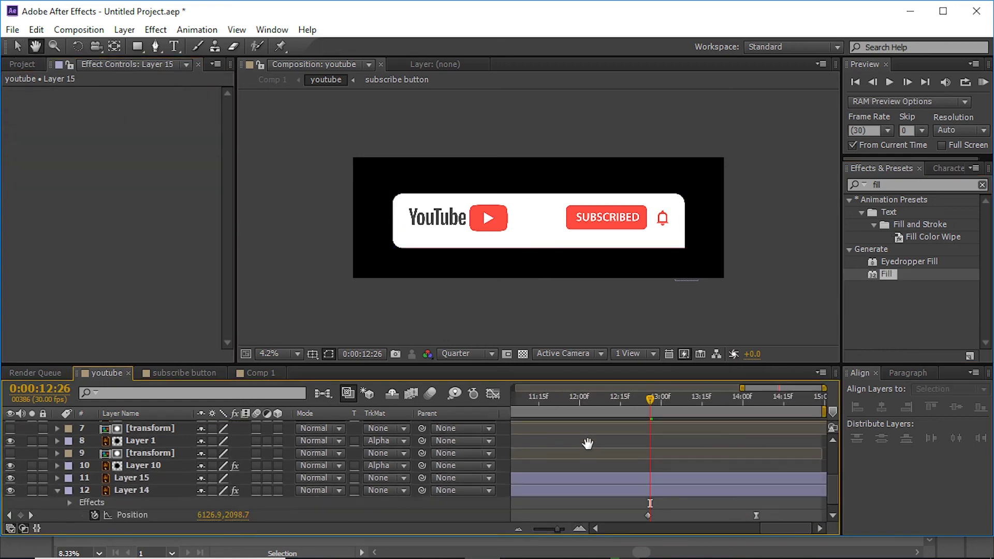
double_click(647, 515)
key("Return")
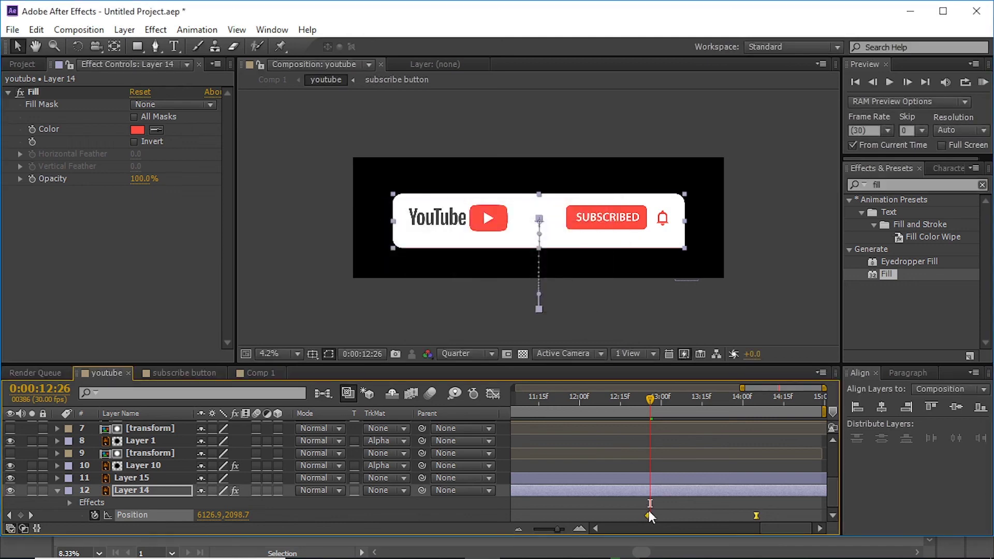
left_click_drag(652, 399, 770, 399)
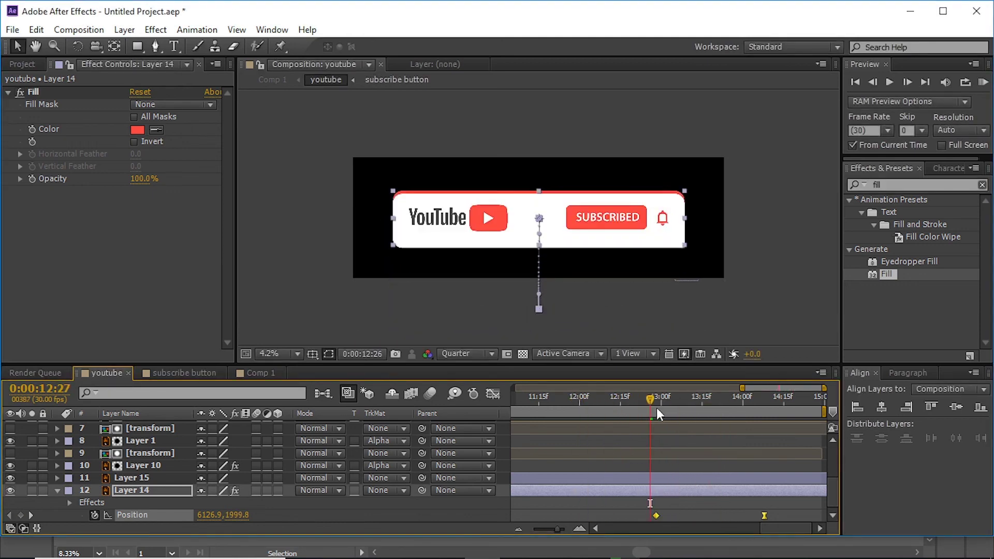
RAM-preview Comp 1 at Full resolution with full-screen previewing on
left_click(255, 374)
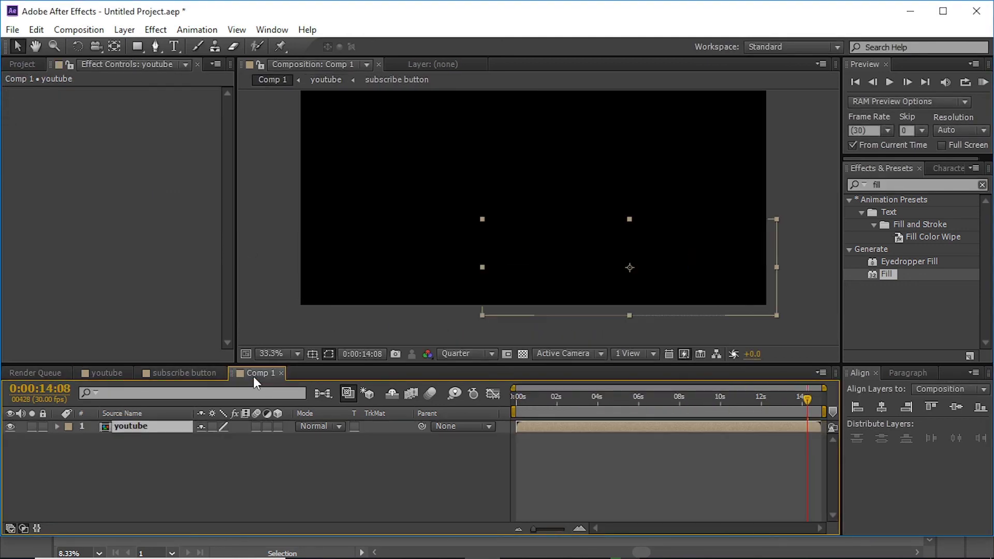
left_click(983, 82)
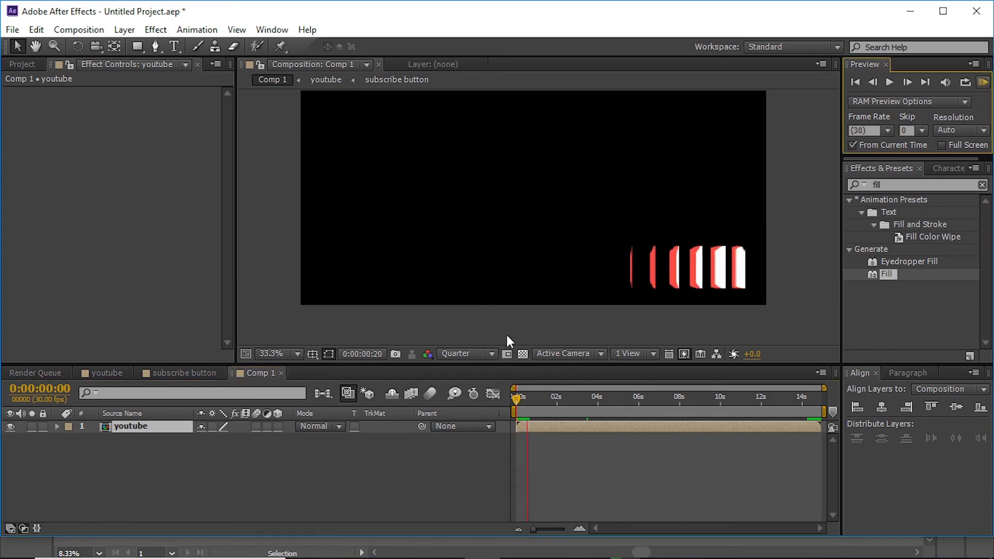
left_click(491, 354)
left_click(456, 390)
left_click(956, 147)
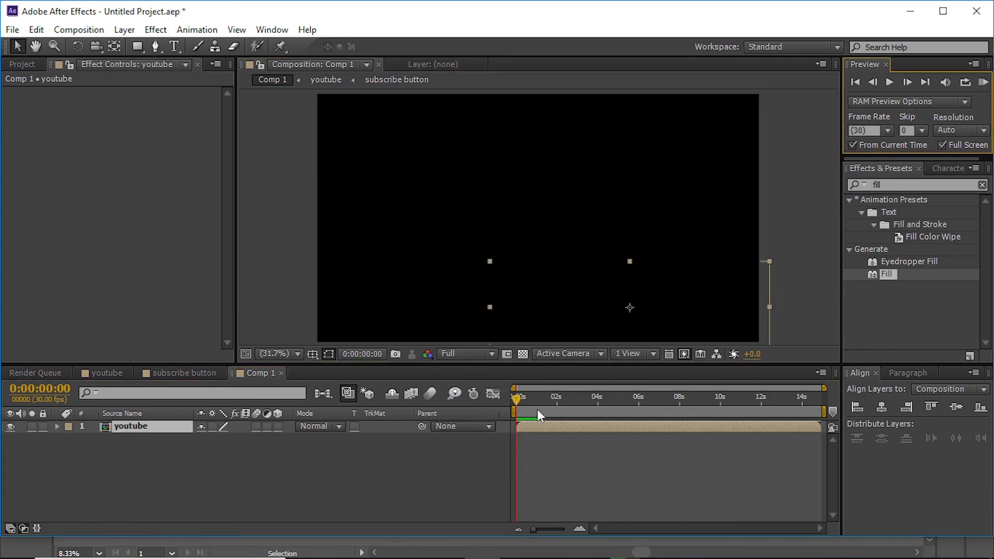
In the transform precomp, set every shape layer's Scale to 100, 83%
left_click(184, 373)
left_click(106, 372)
double_click(575, 469)
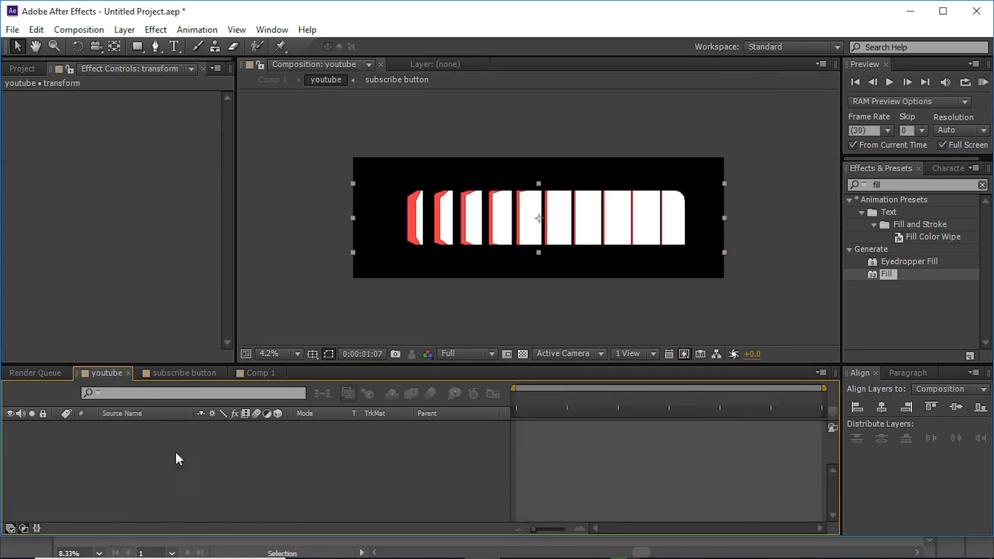
left_click(616, 406)
scroll(544, 498, "down", 1)
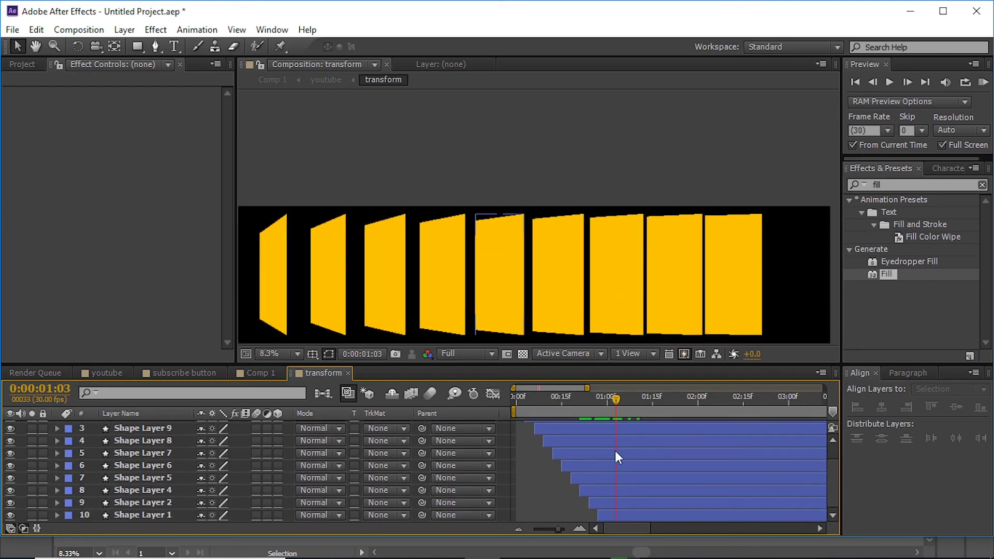
key("ctrl+a")
key("s")
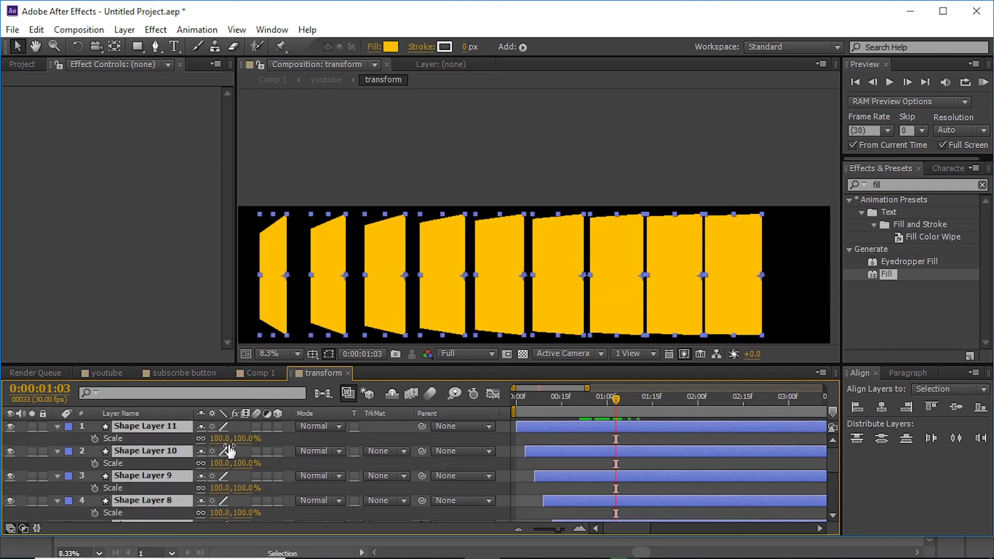
left_click_drag(210, 440, 223, 440)
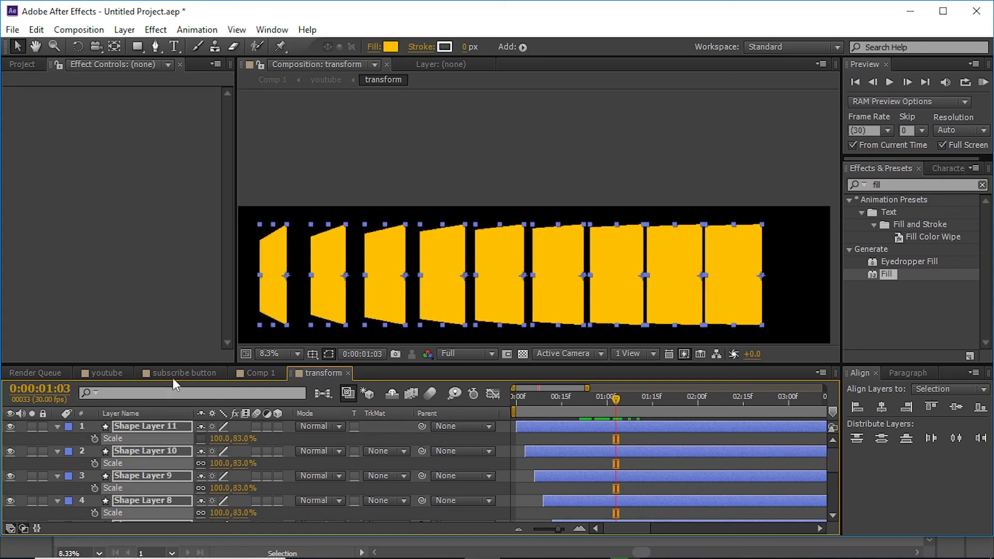
Review the squashed panels in the youtube comp at about 1:05, 4:00, 5:06 and 6:12
left_click(135, 373)
left_click(540, 399)
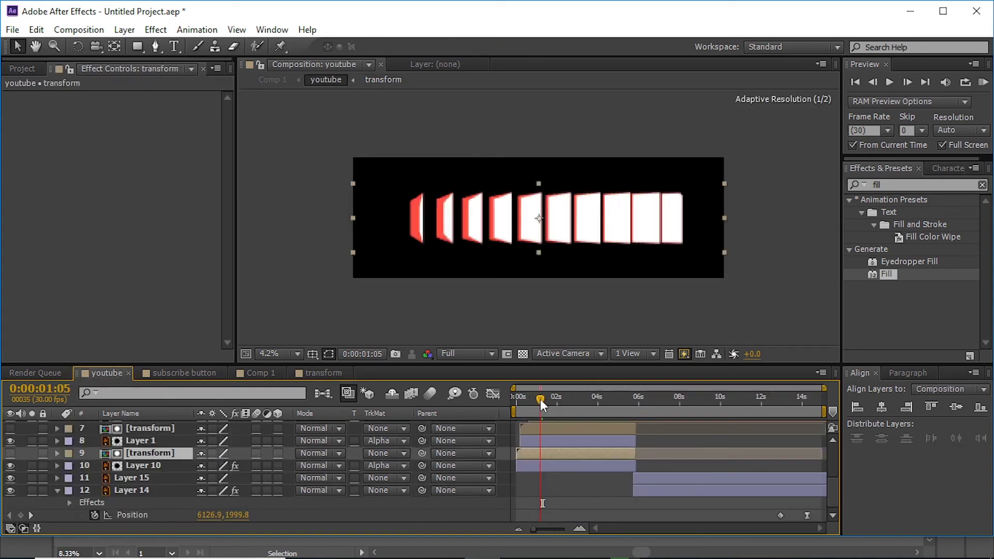
key("period")
left_click(595, 398)
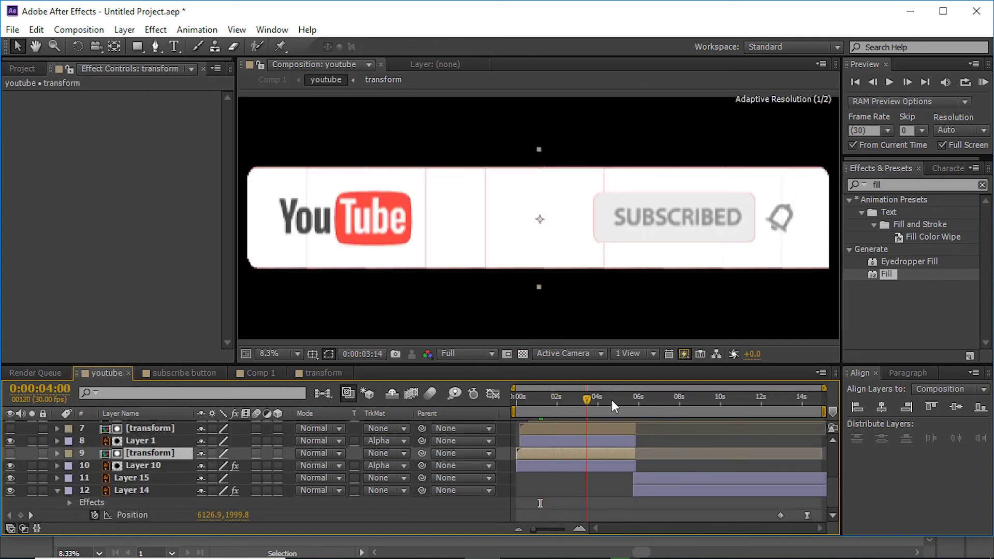
left_click(622, 399)
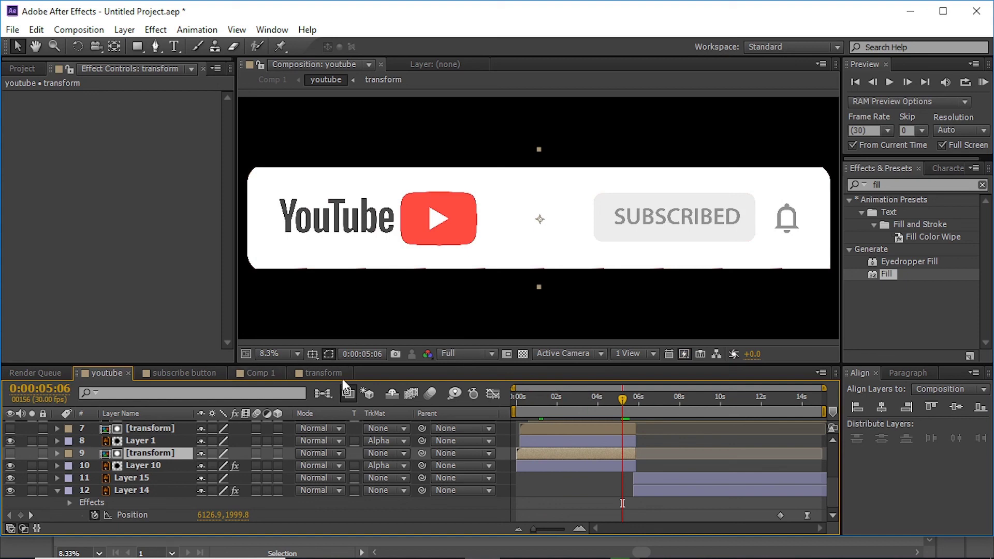
left_click(646, 399)
left_click(306, 373)
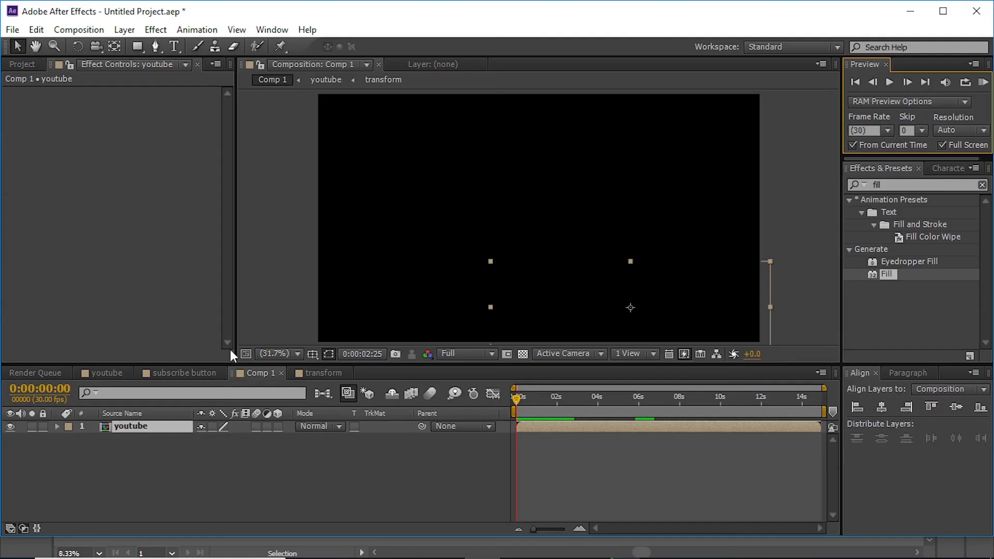
Deselect all in the transform comp and compare the 90%-tall panels against the banner in Comp 1
key("F2")
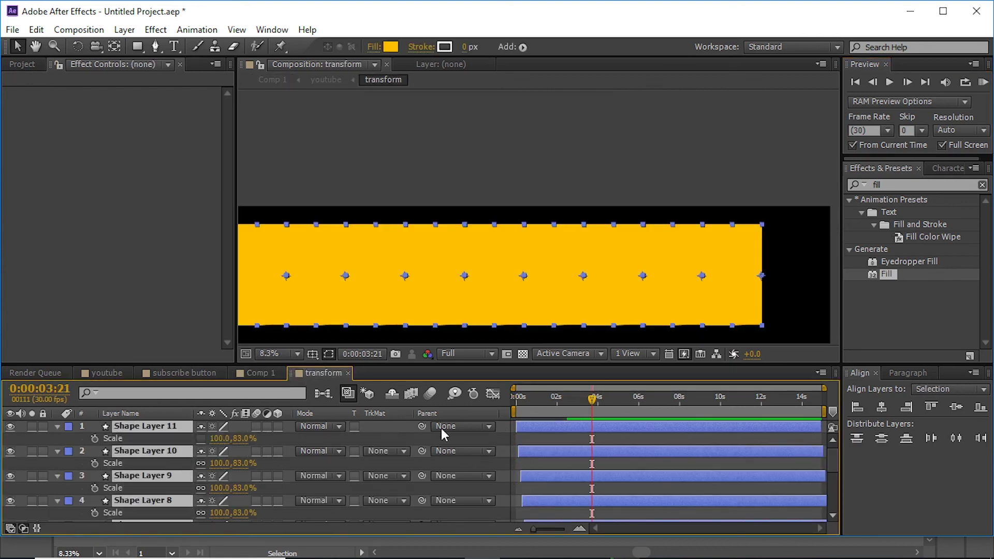
left_click(254, 373)
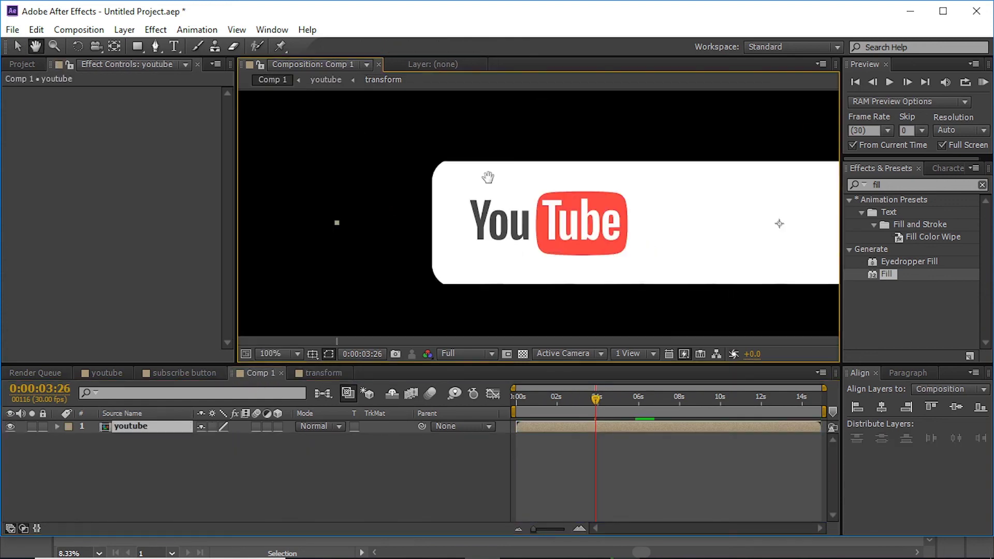
left_click(317, 373)
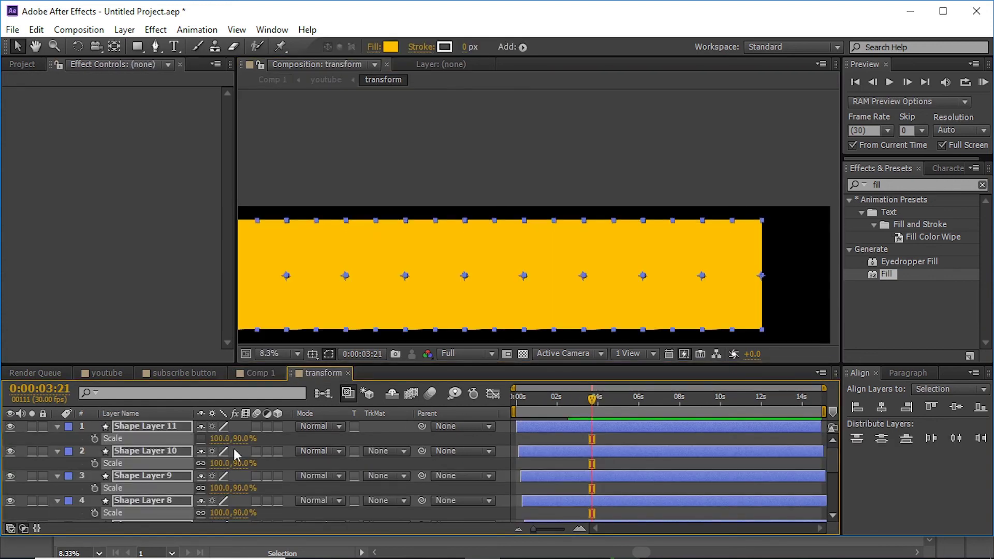
left_click(253, 373)
left_click(752, 338)
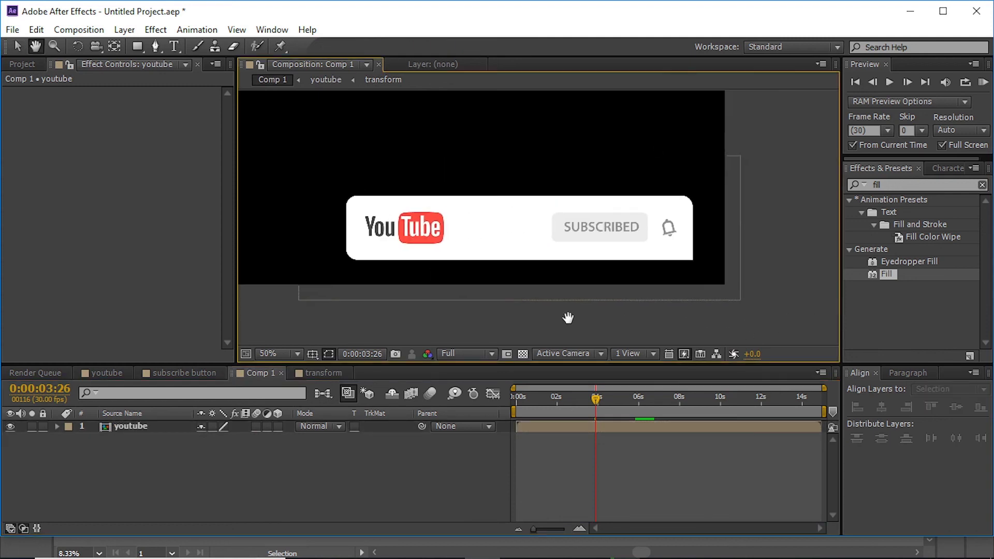